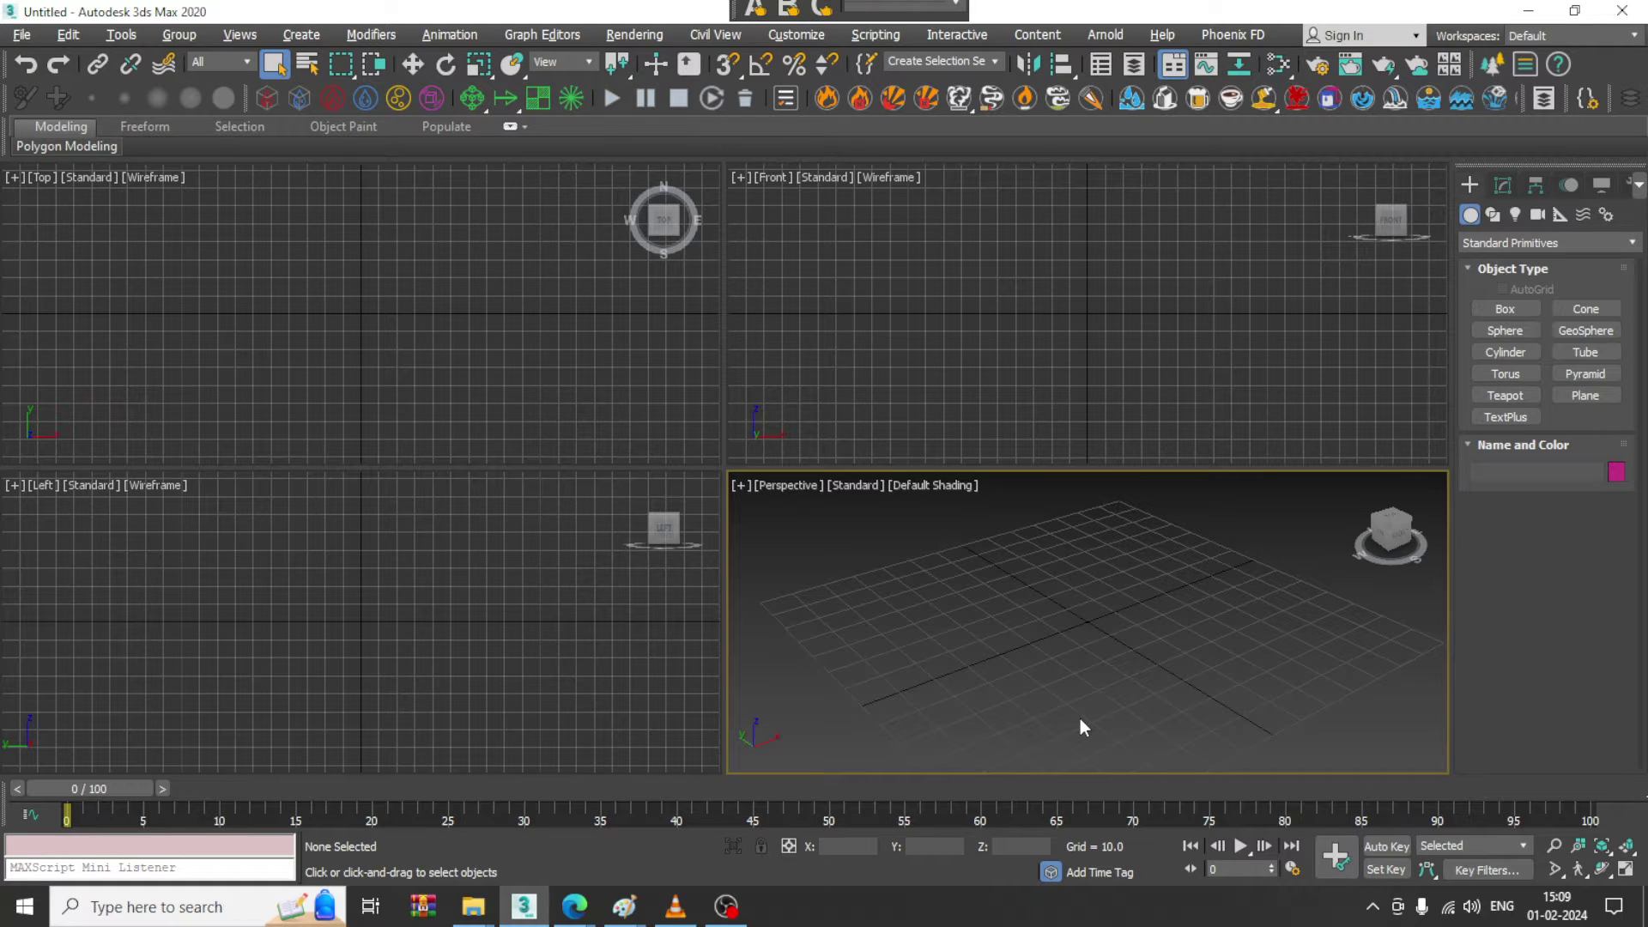
- Open Untitled.png from the February 2024 folder on drive D as a viewed reference image
left_click(21, 35)
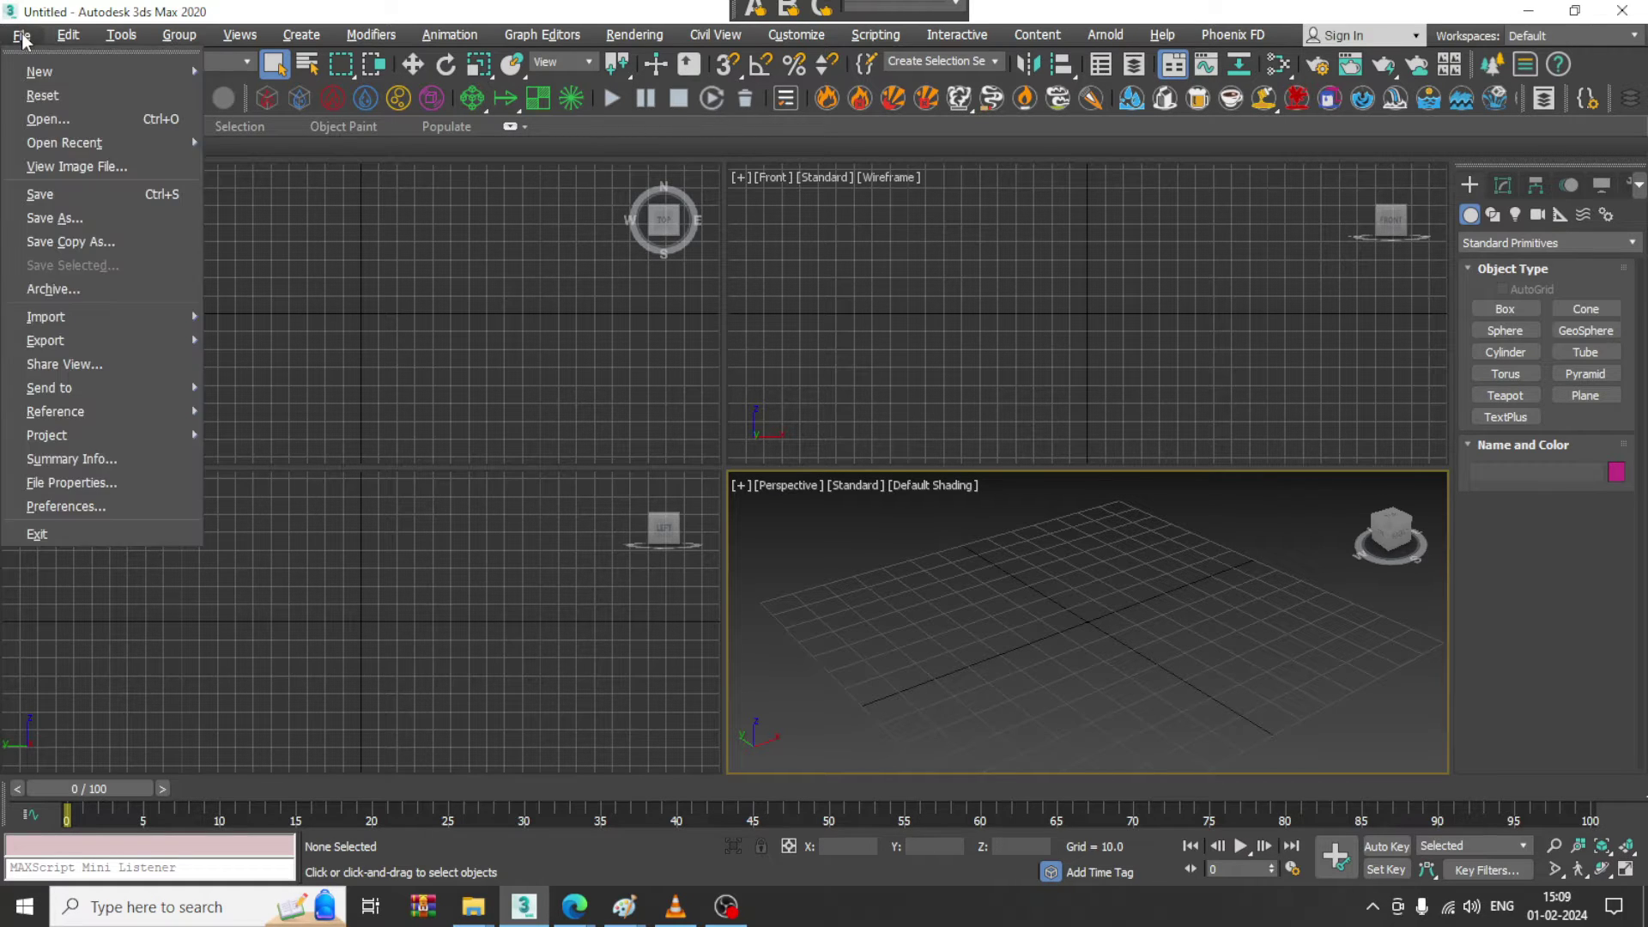
left_click(130, 160)
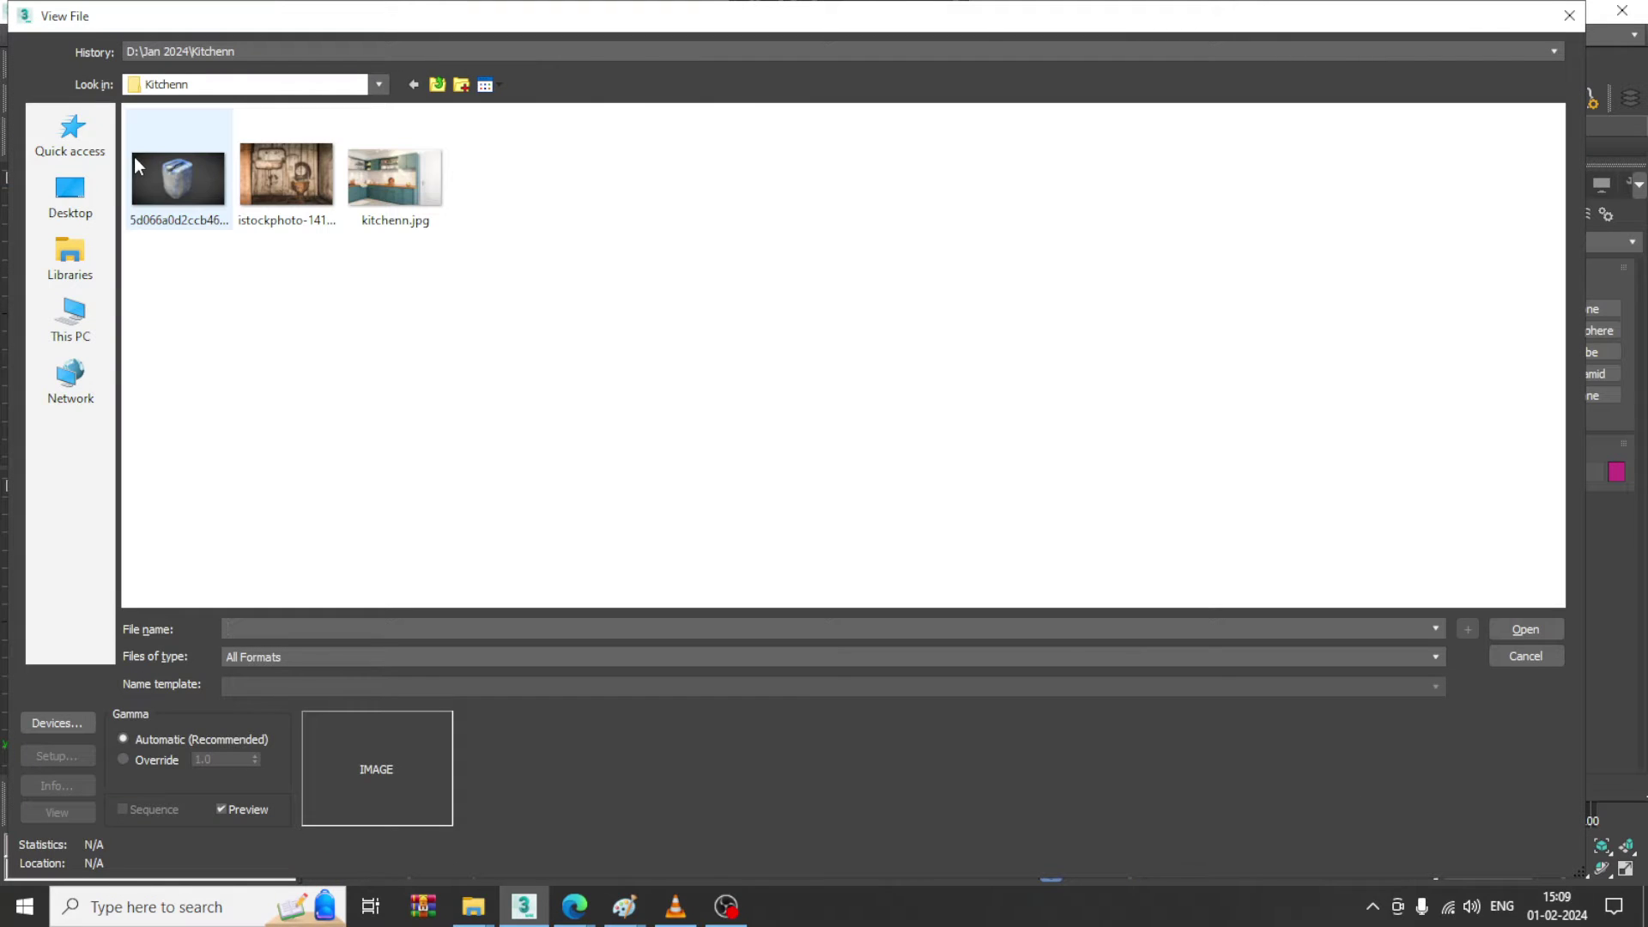
left_click(437, 82)
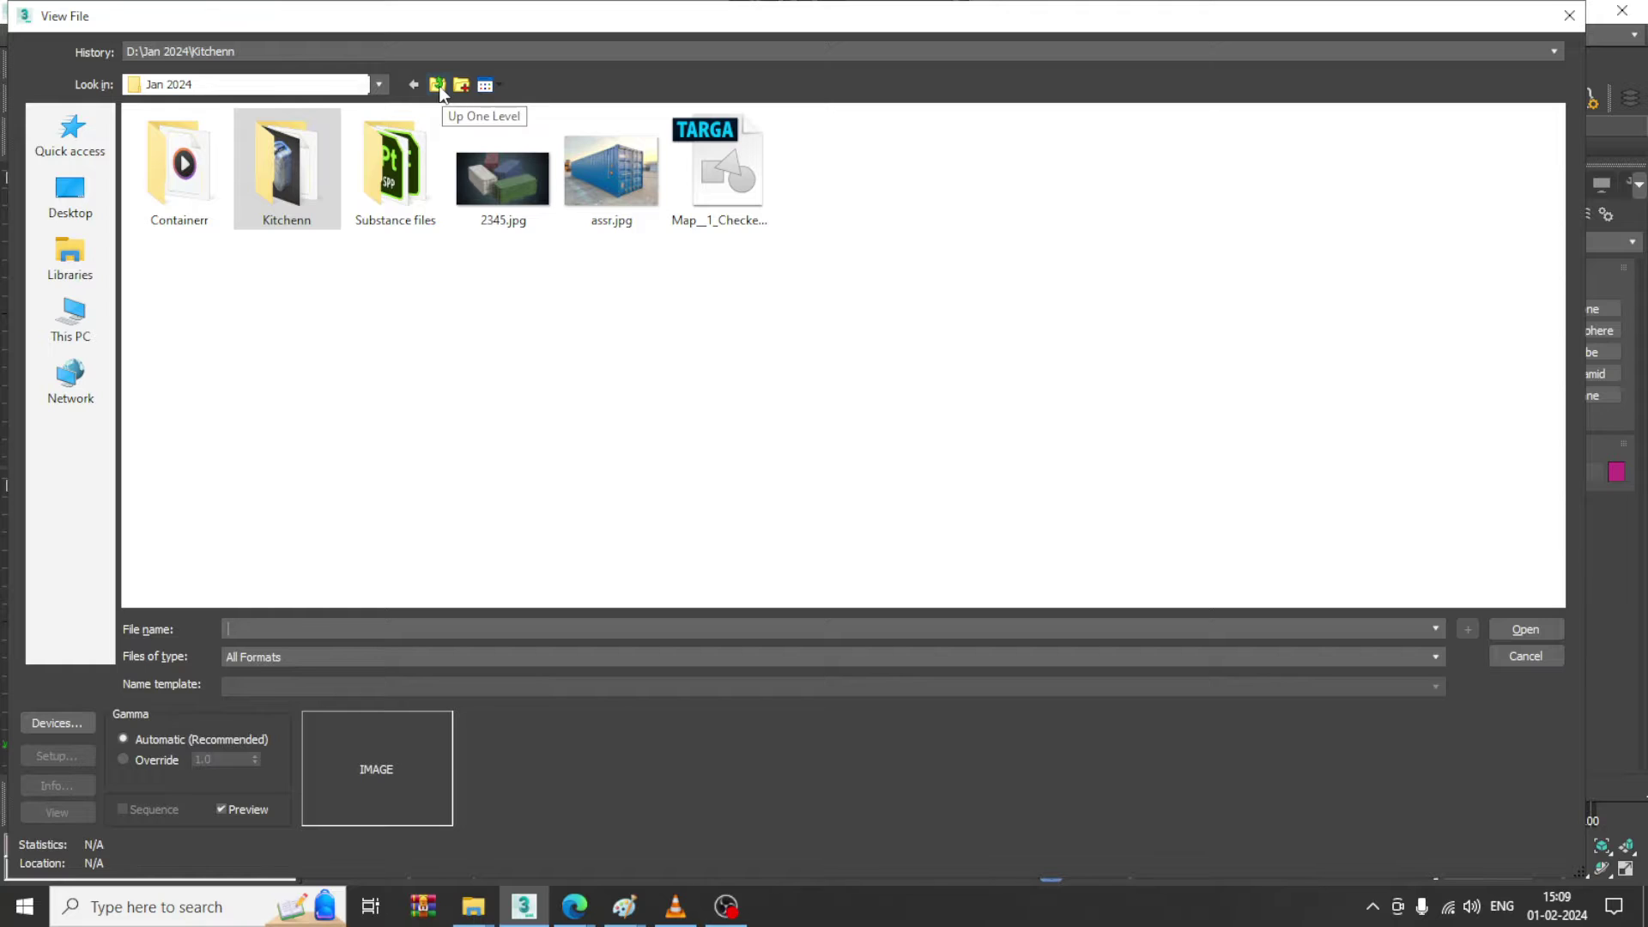
left_click(438, 85)
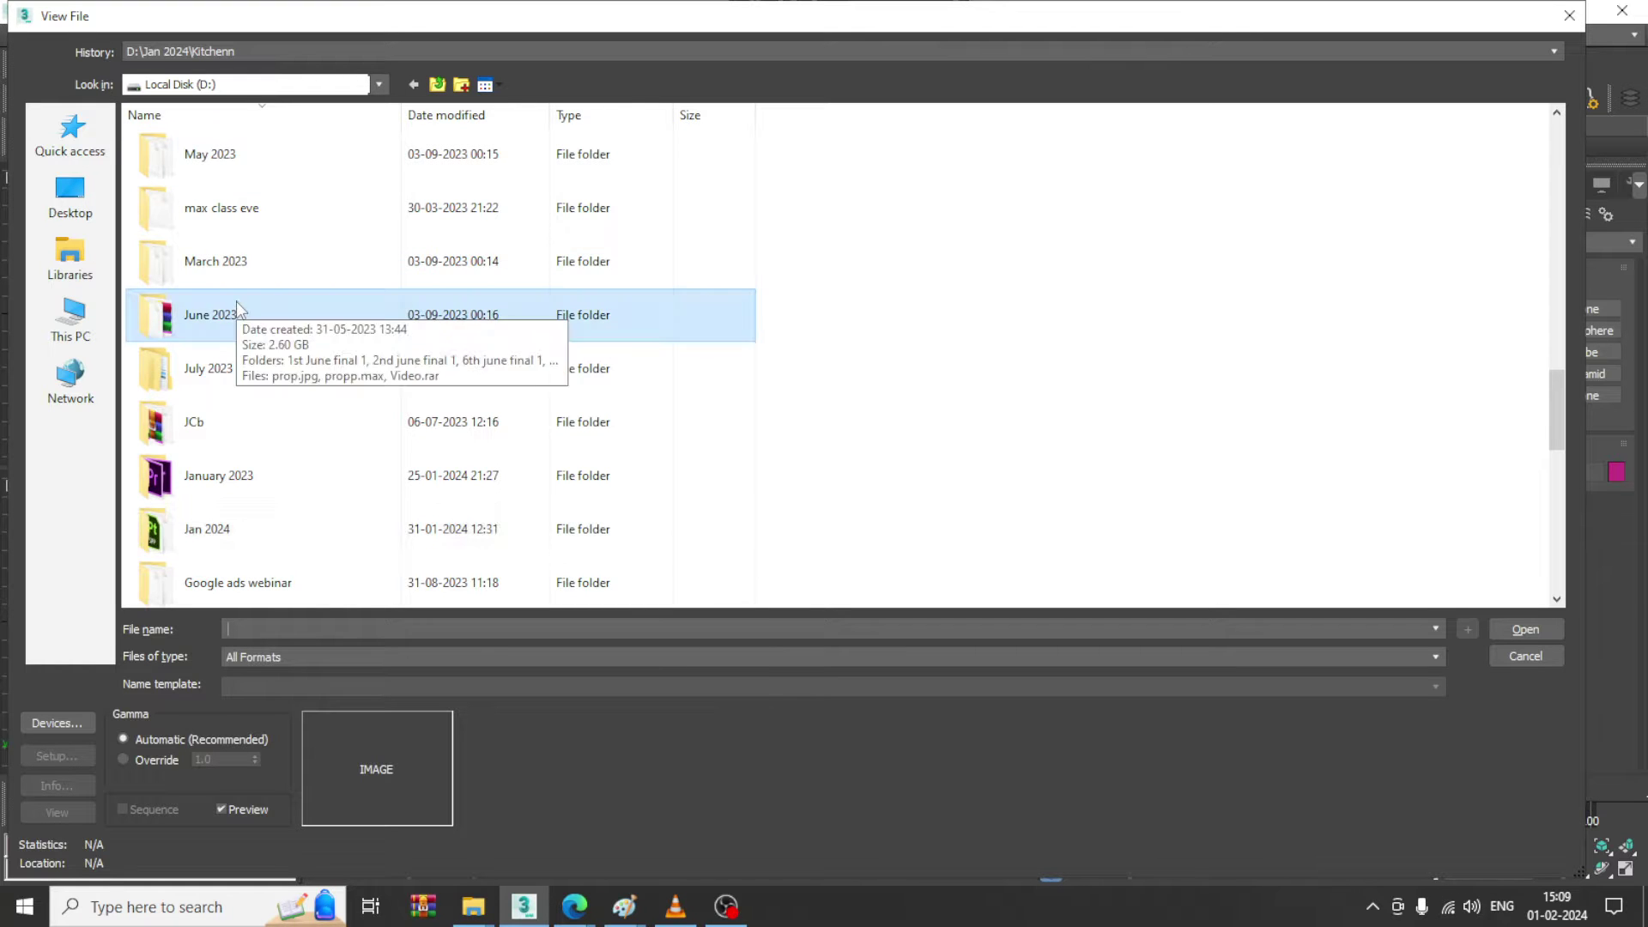
scroll(235, 302, "down", 5)
double_click(294, 206)
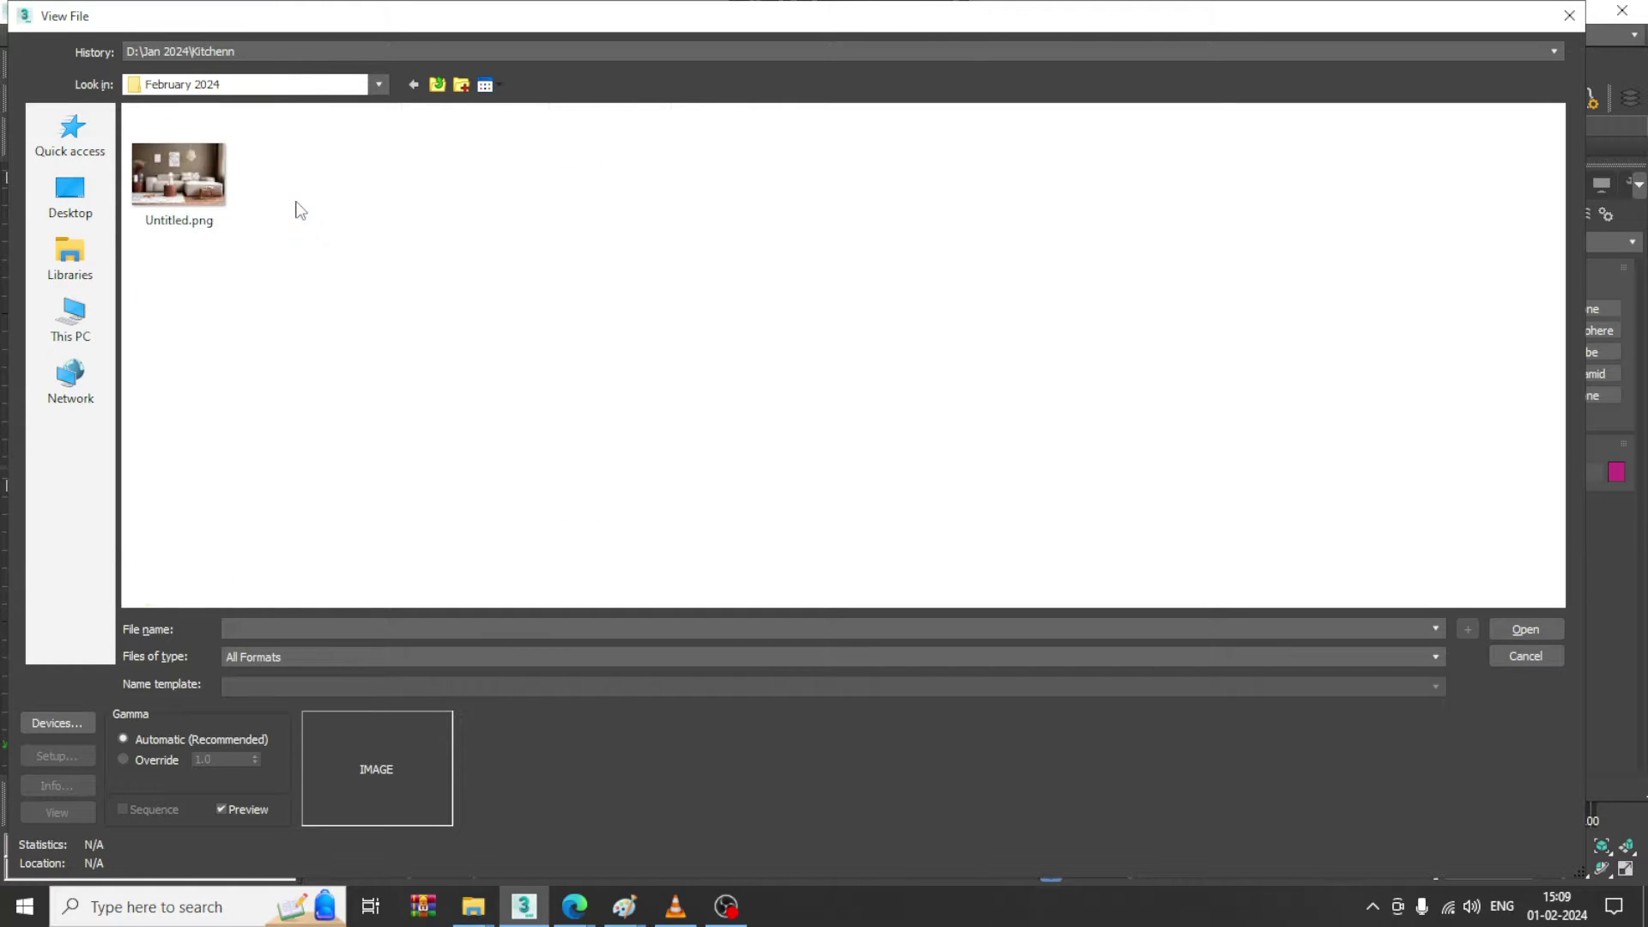
double_click(164, 174)
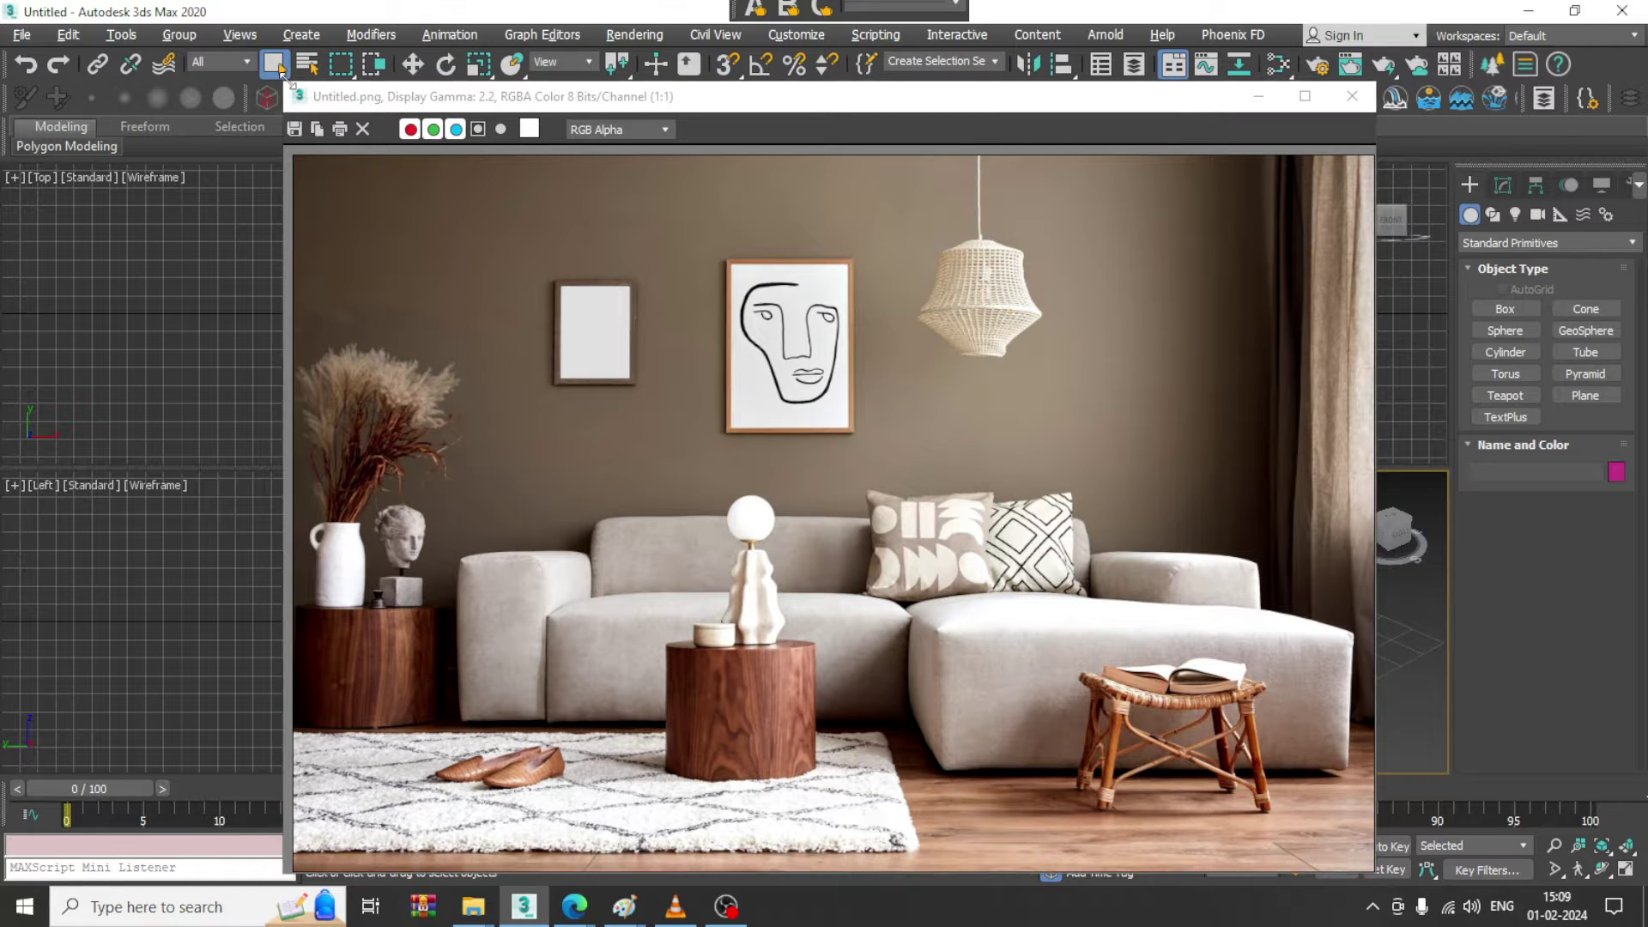
- Shrink the reference image window and place it beside the modelling area
left_click_drag(284, 81, 505, 213)
left_click_drag(793, 242, 288, 62)
left_click_drag(864, 697, 639, 620)
- Draw a plane about 234 long and 301 wide in the Perspective view as the room's floor
left_click(1097, 668)
key("alt+w")
middle_click_drag(1044, 599, 962, 549, "alt")
middle_click_drag(962, 549, 1167, 529)
left_click(1585, 395)
scroll(813, 455, "down", 3)
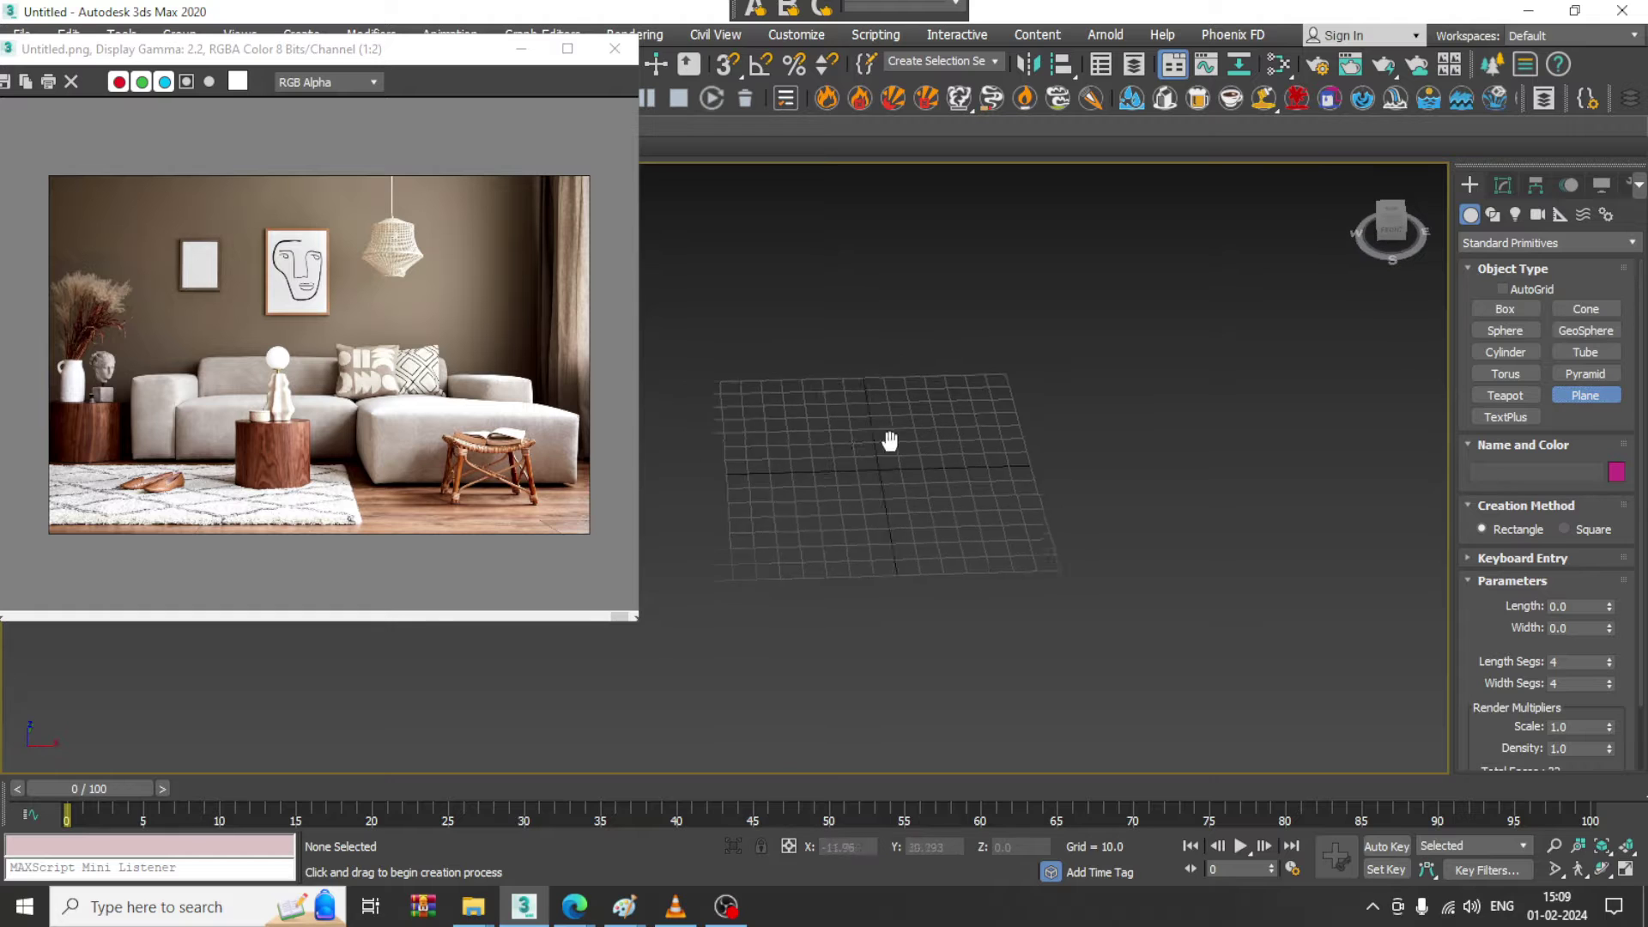
left_click_drag(711, 330, 1432, 630)
- Scale the floor plane along its Y axis to about 110.5%
key("w")
middle_click_drag(1180, 472, 1064, 522, "alt")
key("r")
left_click_drag(1076, 558, 1078, 564)
middle_click_drag(1070, 507, 727, 462, "alt")
- Draw an AEC Wall 5 wide and 96 high in the Top view along the floor's back and right edges
key("alt+w")
left_click_drag(387, 56, 319, 61)
left_click(623, 305)
key("alt+w")
middle_click_drag(699, 332, 929, 394)
key("w")
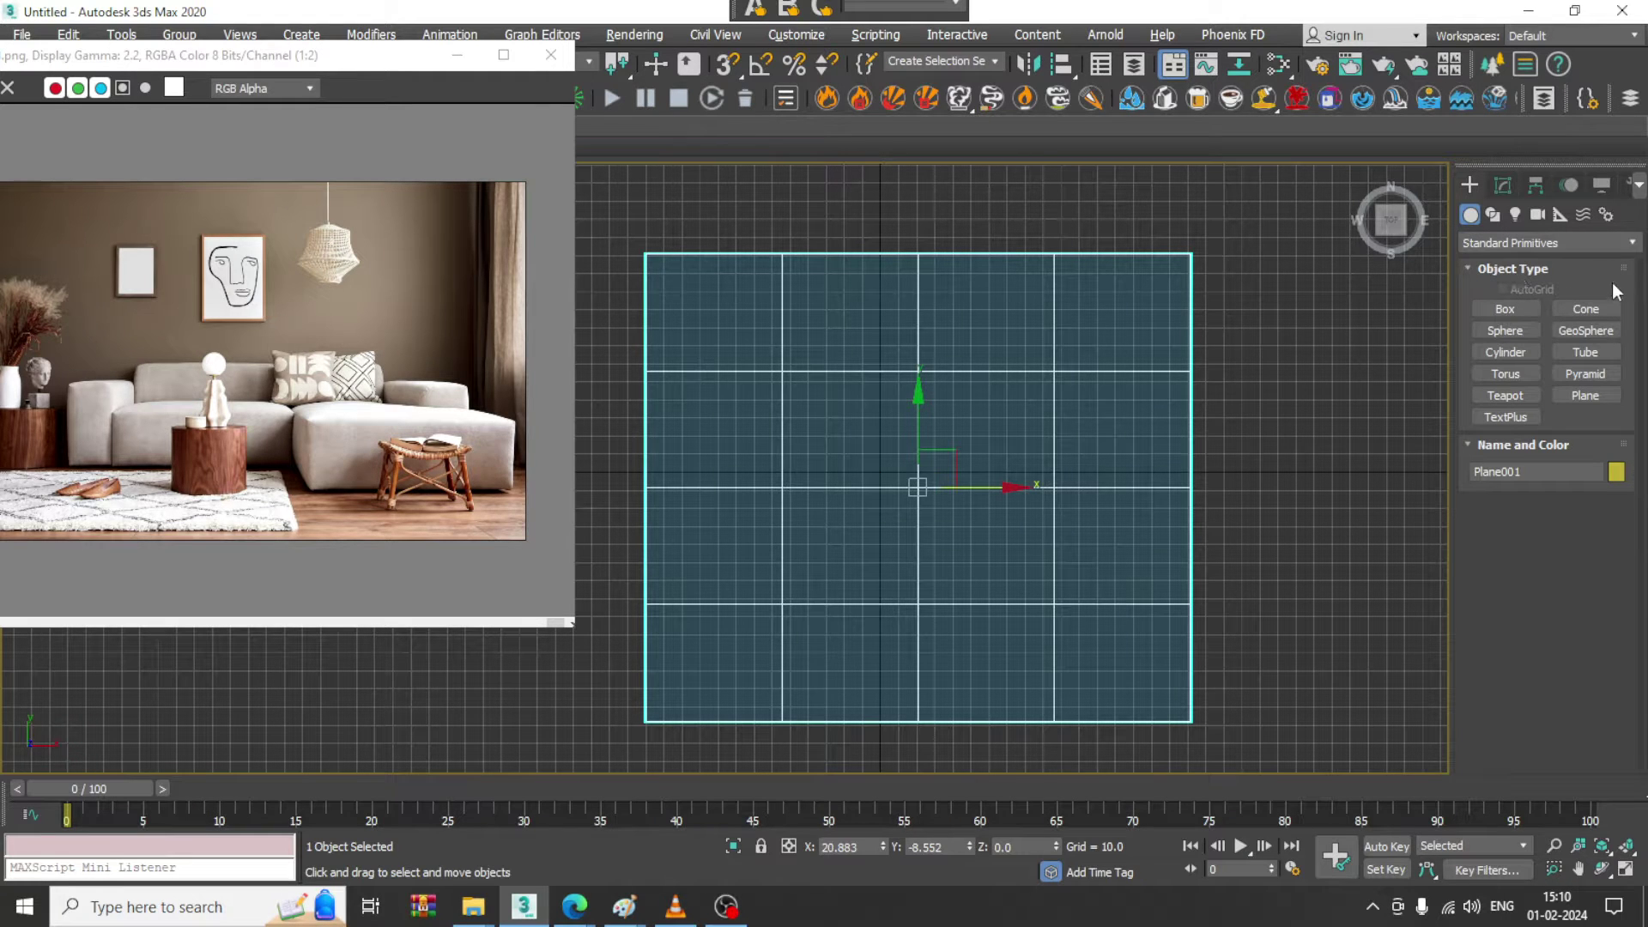
left_click(1527, 242)
left_click(1521, 430)
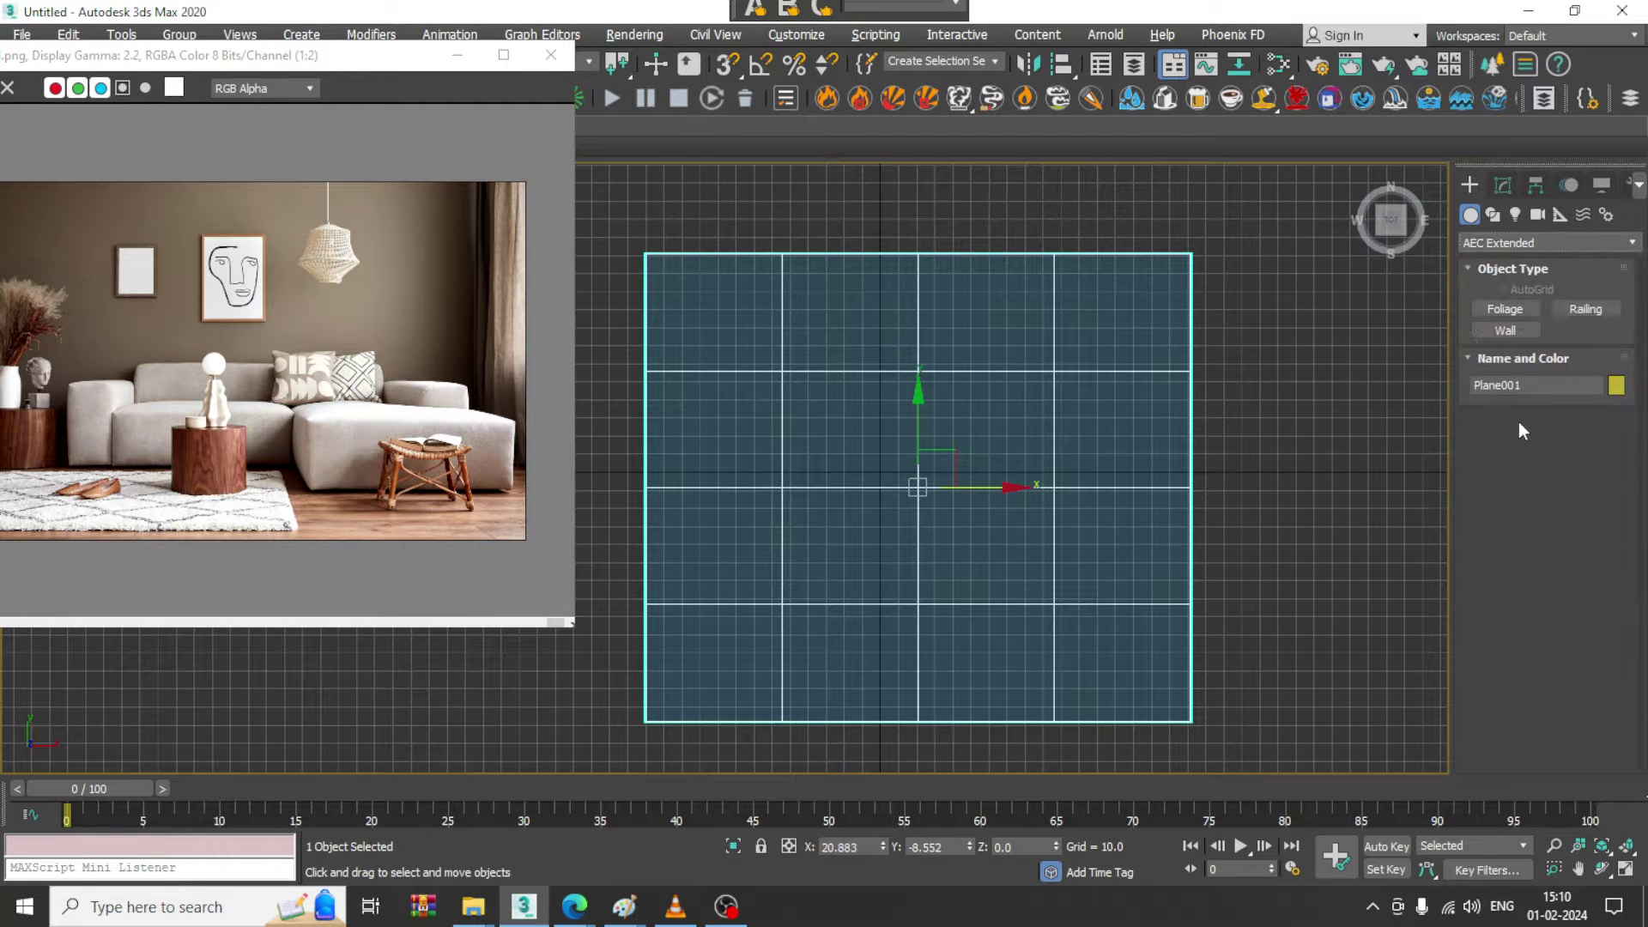
left_click(1517, 329)
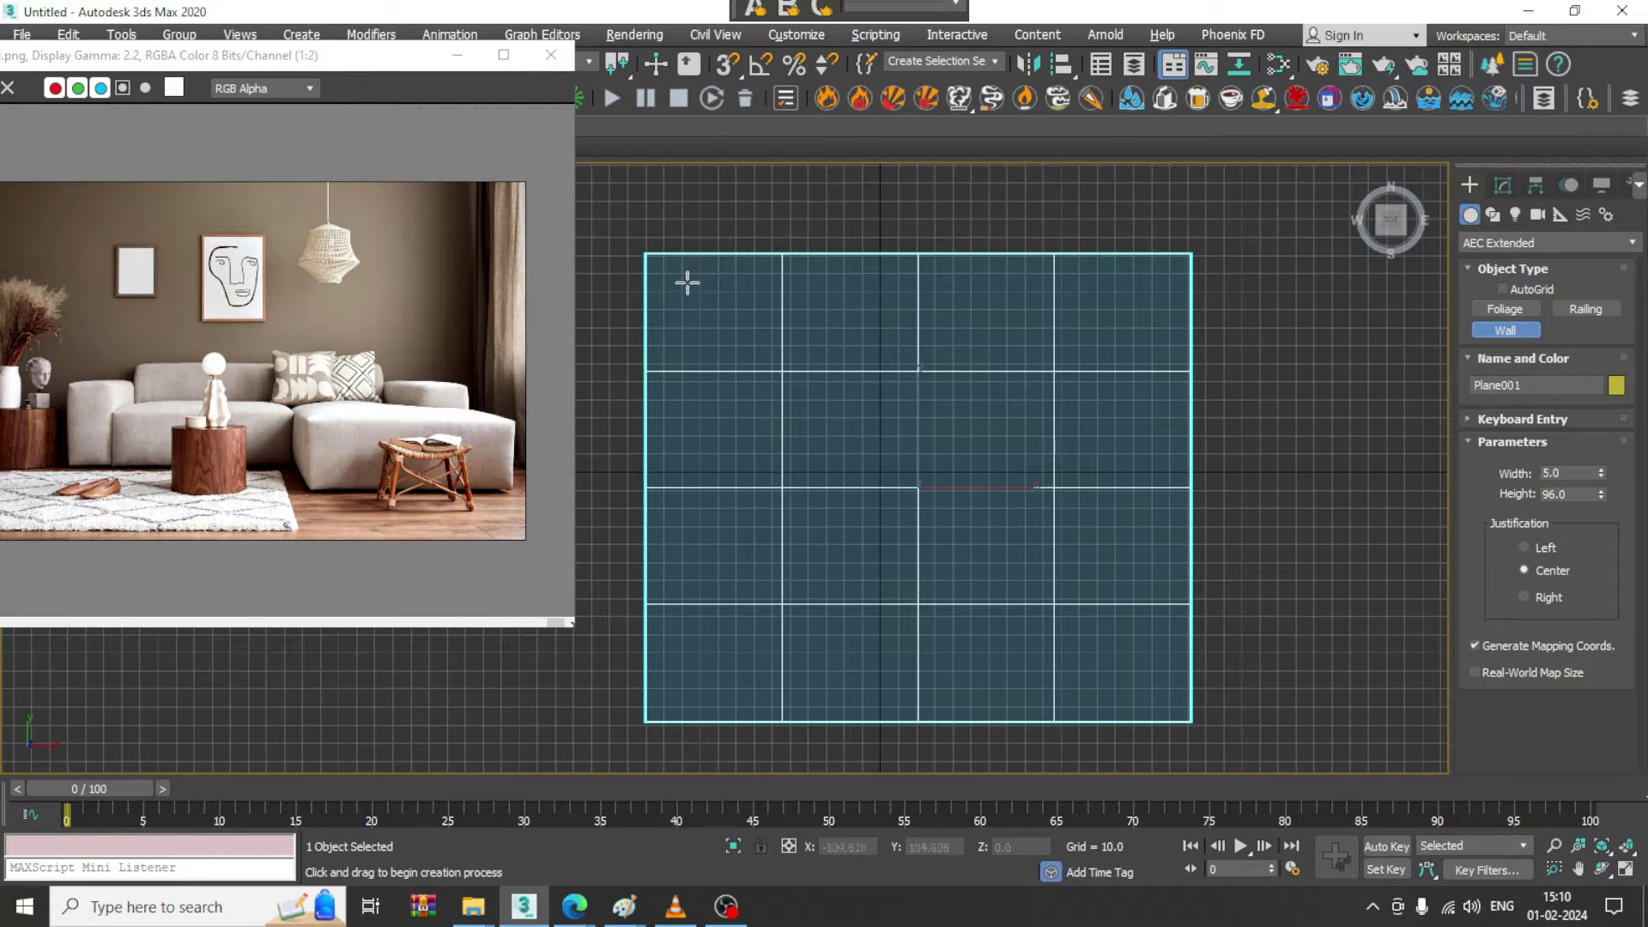
left_click(645, 251)
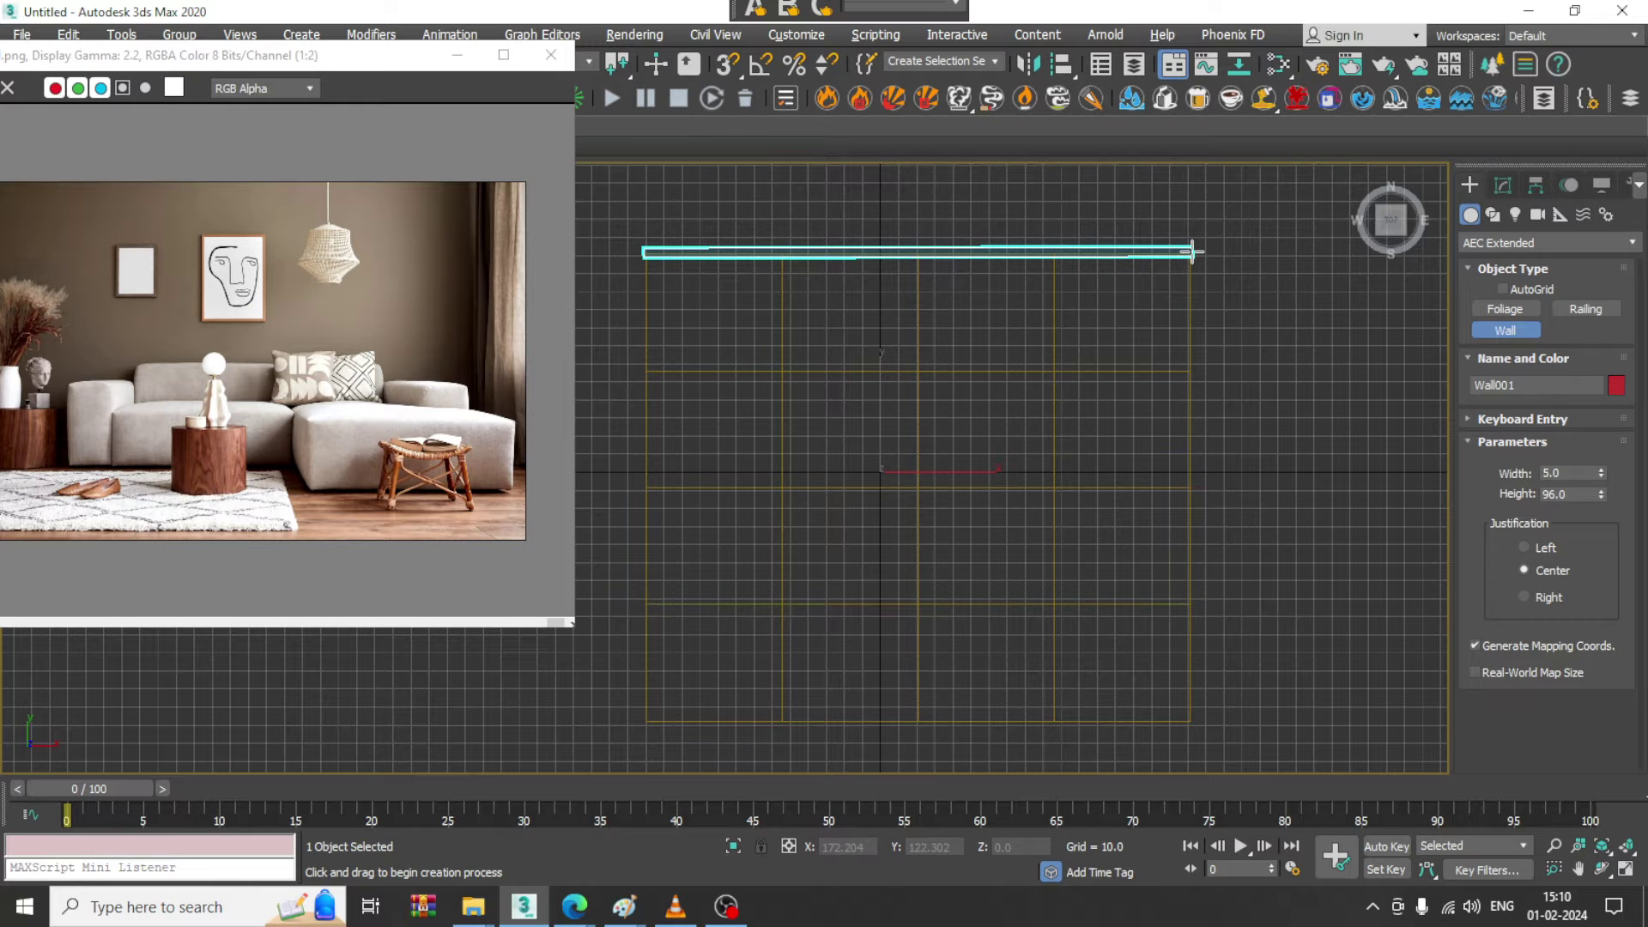
left_click(1192, 251)
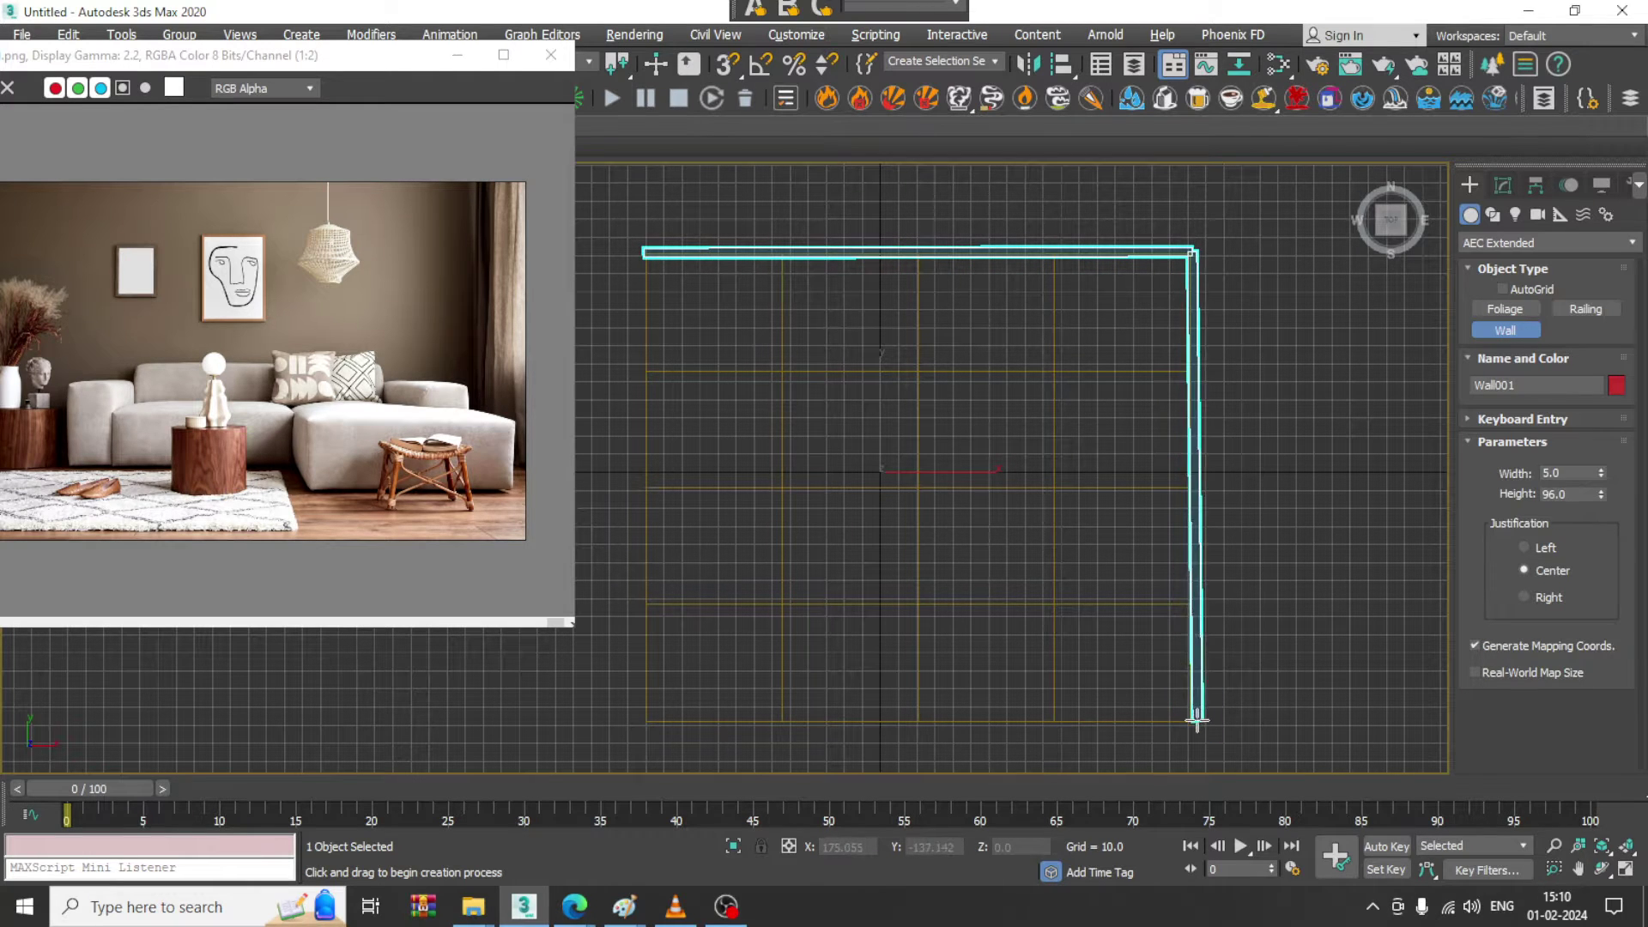
left_click(1194, 722)
right_click(1194, 722)
right_click(1234, 688)
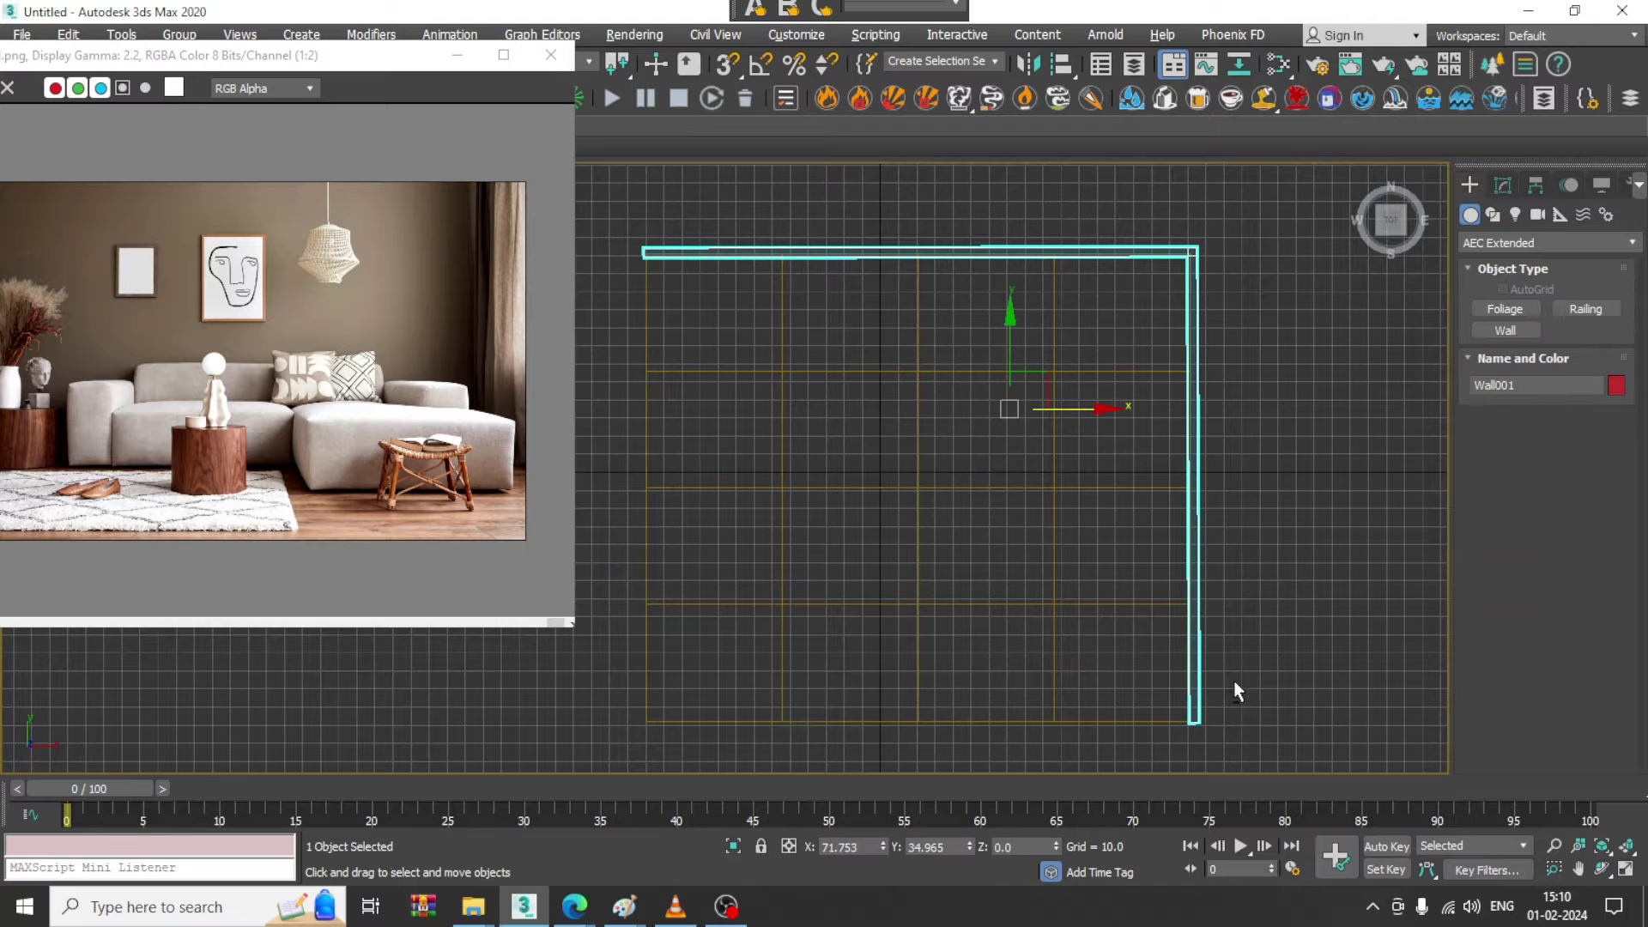
- Scale the wall's height along Z to about 161% in the Perspective view
key("alt+w")
left_click(1177, 567)
key("alt+w")
mouse_move(1177, 566)
middle_mouse_down("alt")
mouse_move(1170, 522)
mouse_move(1177, 548)
middle_mouse_up("alt")
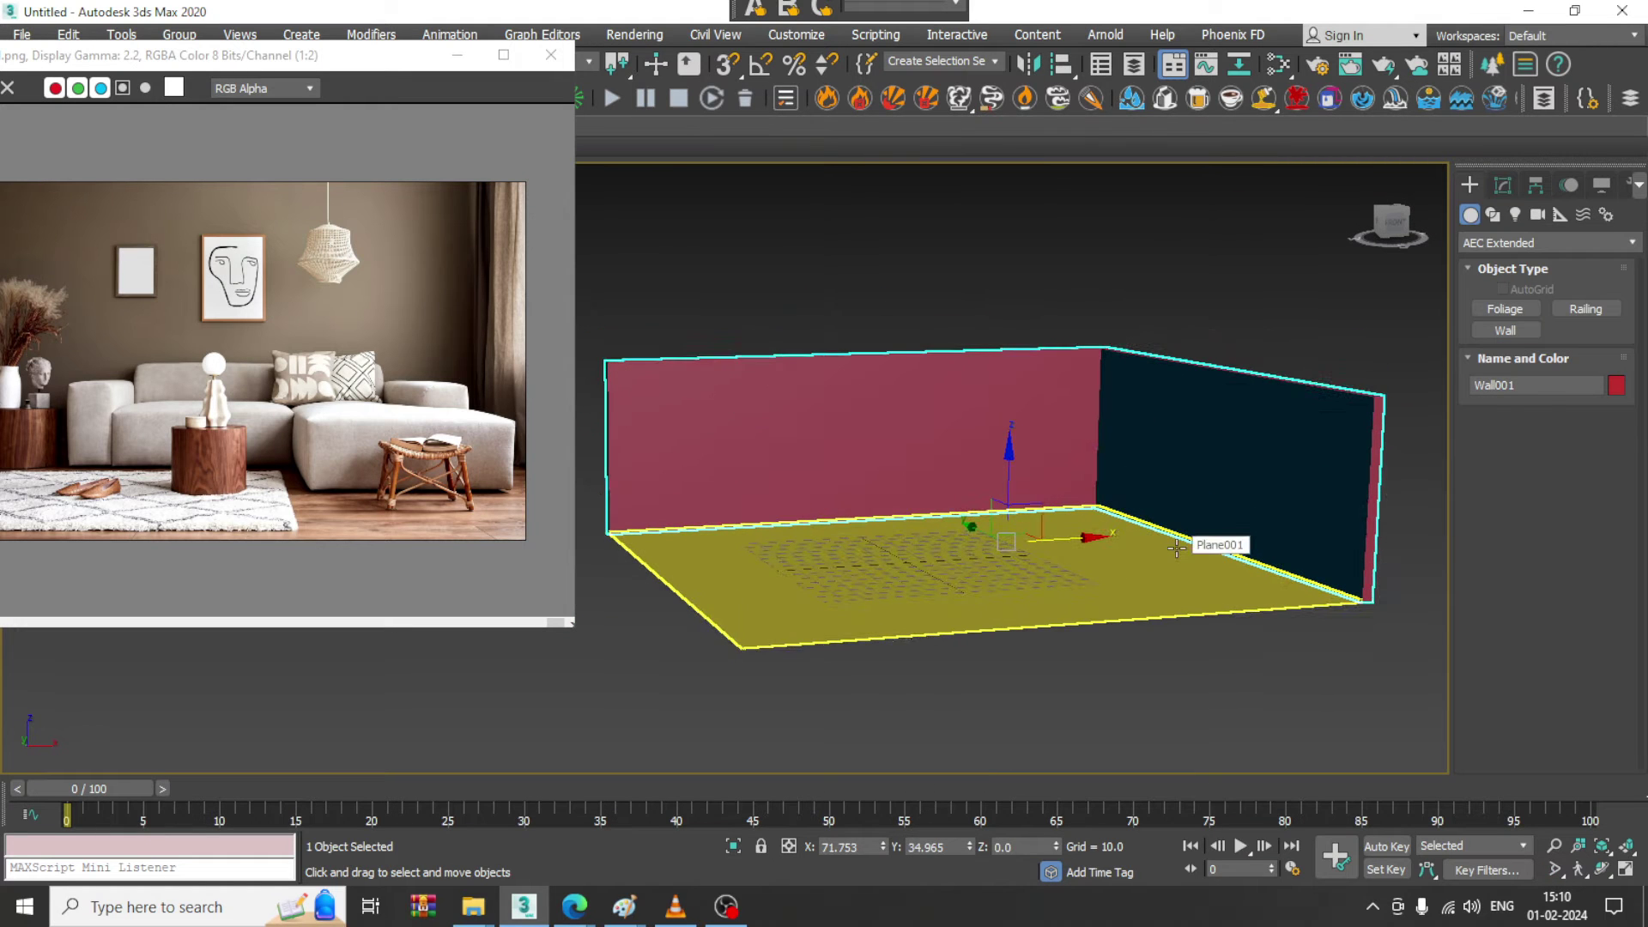
key("r")
left_click_drag(1013, 433, 1012, 382)
scroll(1055, 432, "down", 3)
scroll(1036, 450, "up", 6)
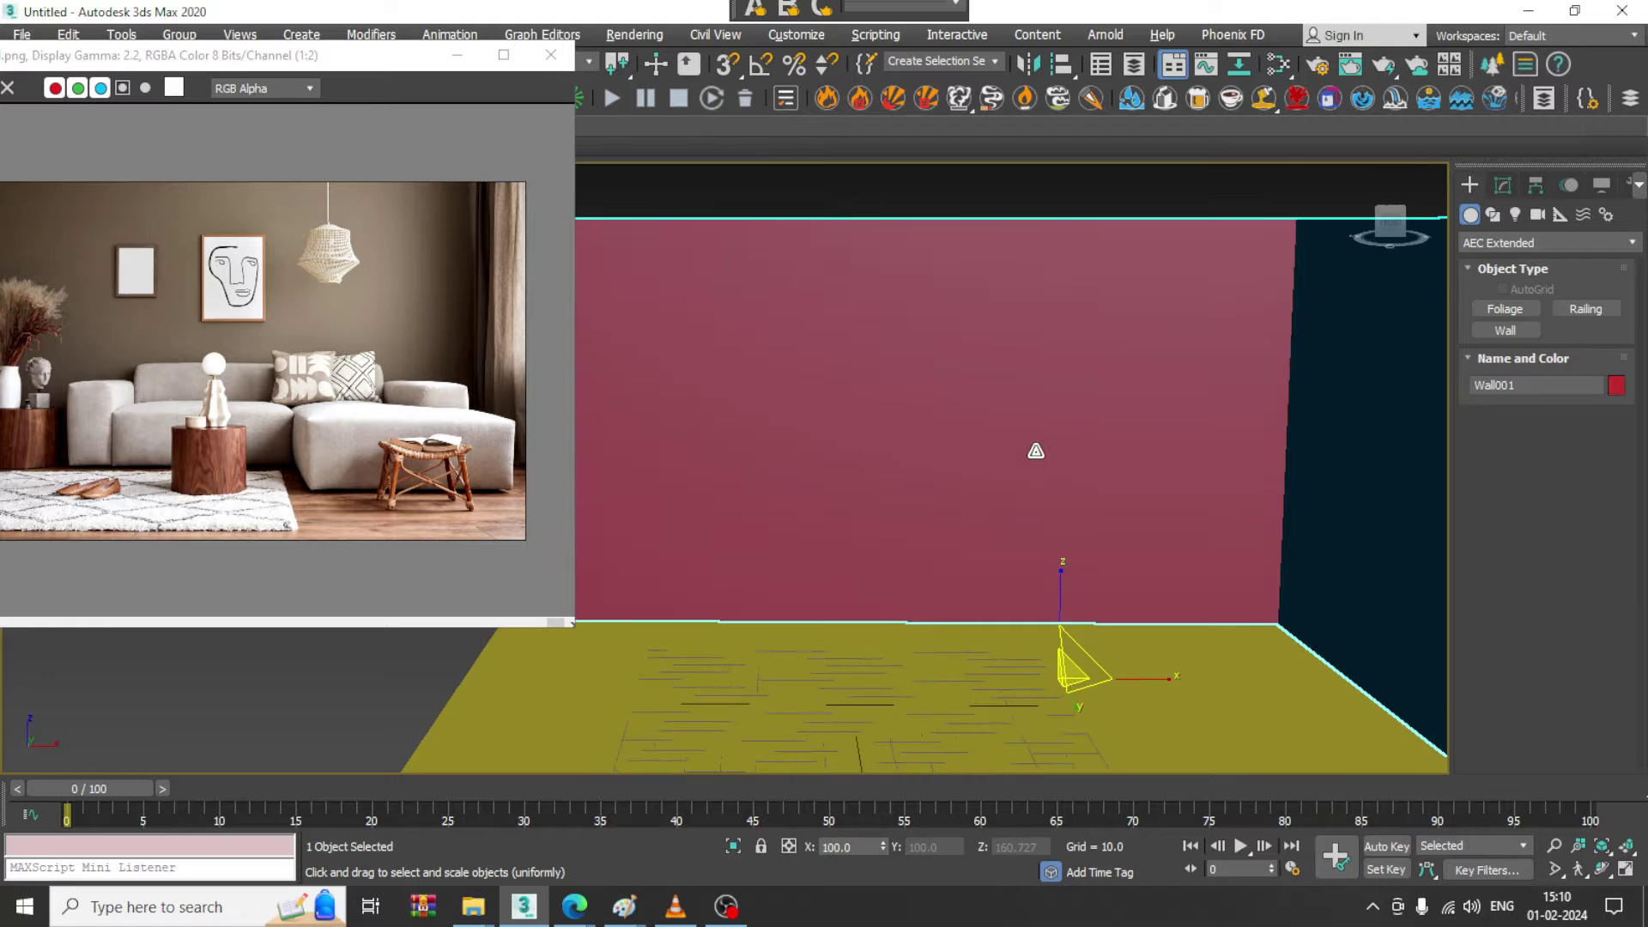
- Convert the wall object to an Editable Poly
middle_click_drag(1055, 442, 978, 417, "alt")
mouse_move(982, 523)
middle_mouse_down()
mouse_move(939, 523)
mouse_move(974, 509)
middle_mouse_up()
scroll(868, 497, "down", 5)
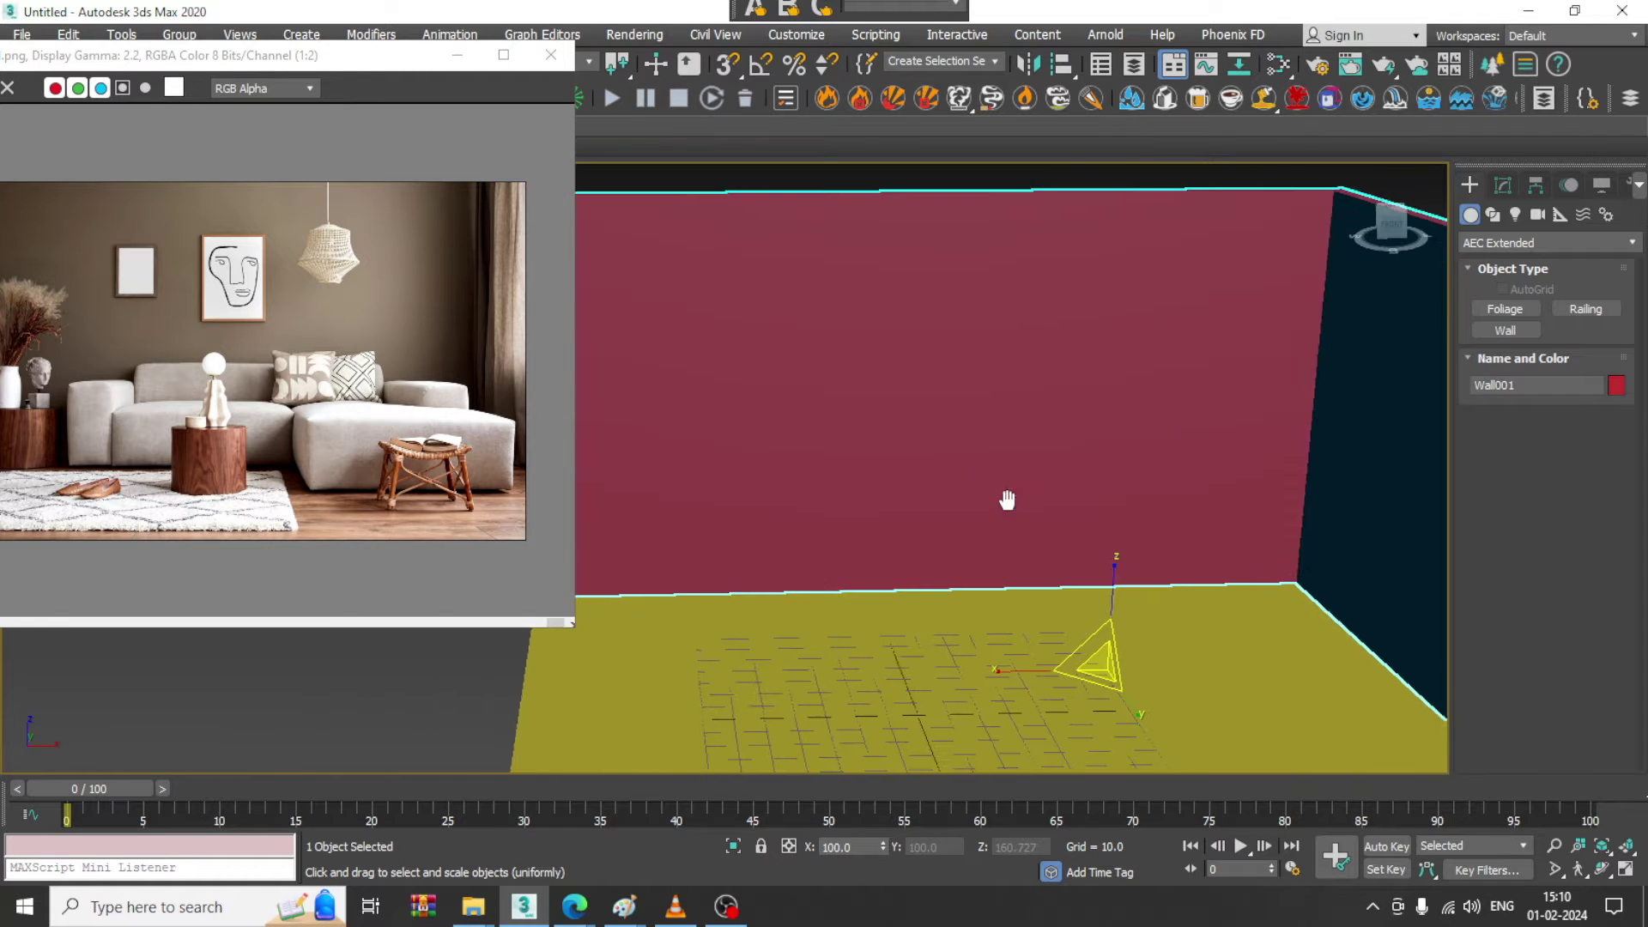
right_click(948, 336)
mouse_move(1082, 561)
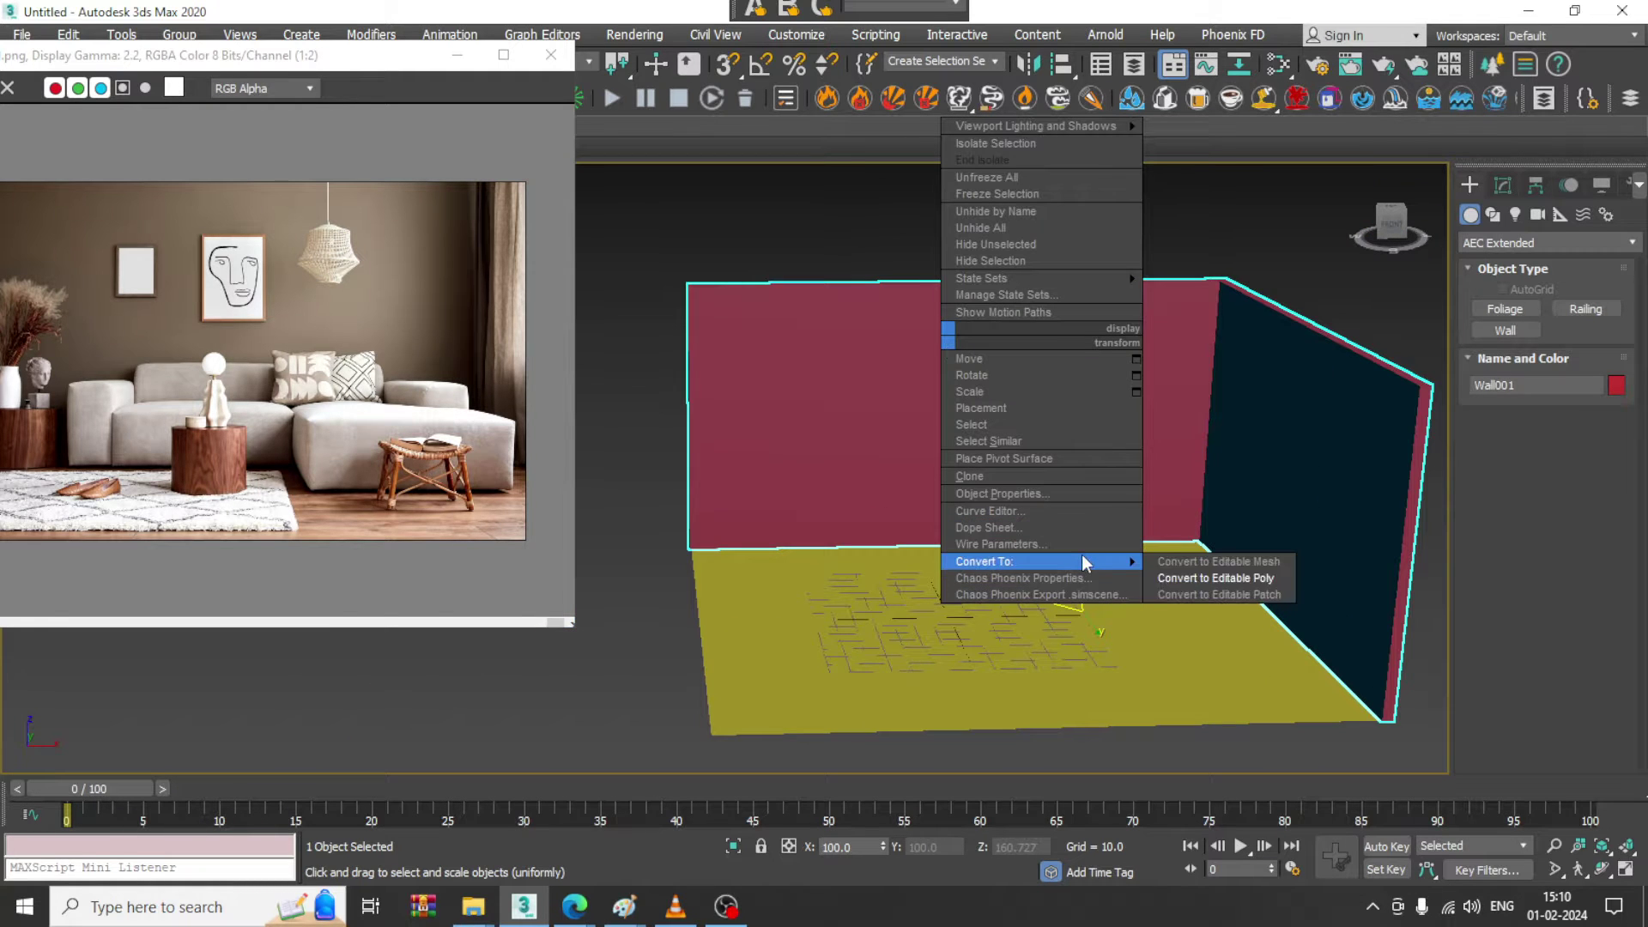
left_click(1262, 578)
- Lengthen the back wall by moving its free-end vertices outward along X by about 85 units
scroll(1089, 502, "down", 3)
middle_click_drag(1089, 489, 1085, 507, "alt")
key("1")
key("q")
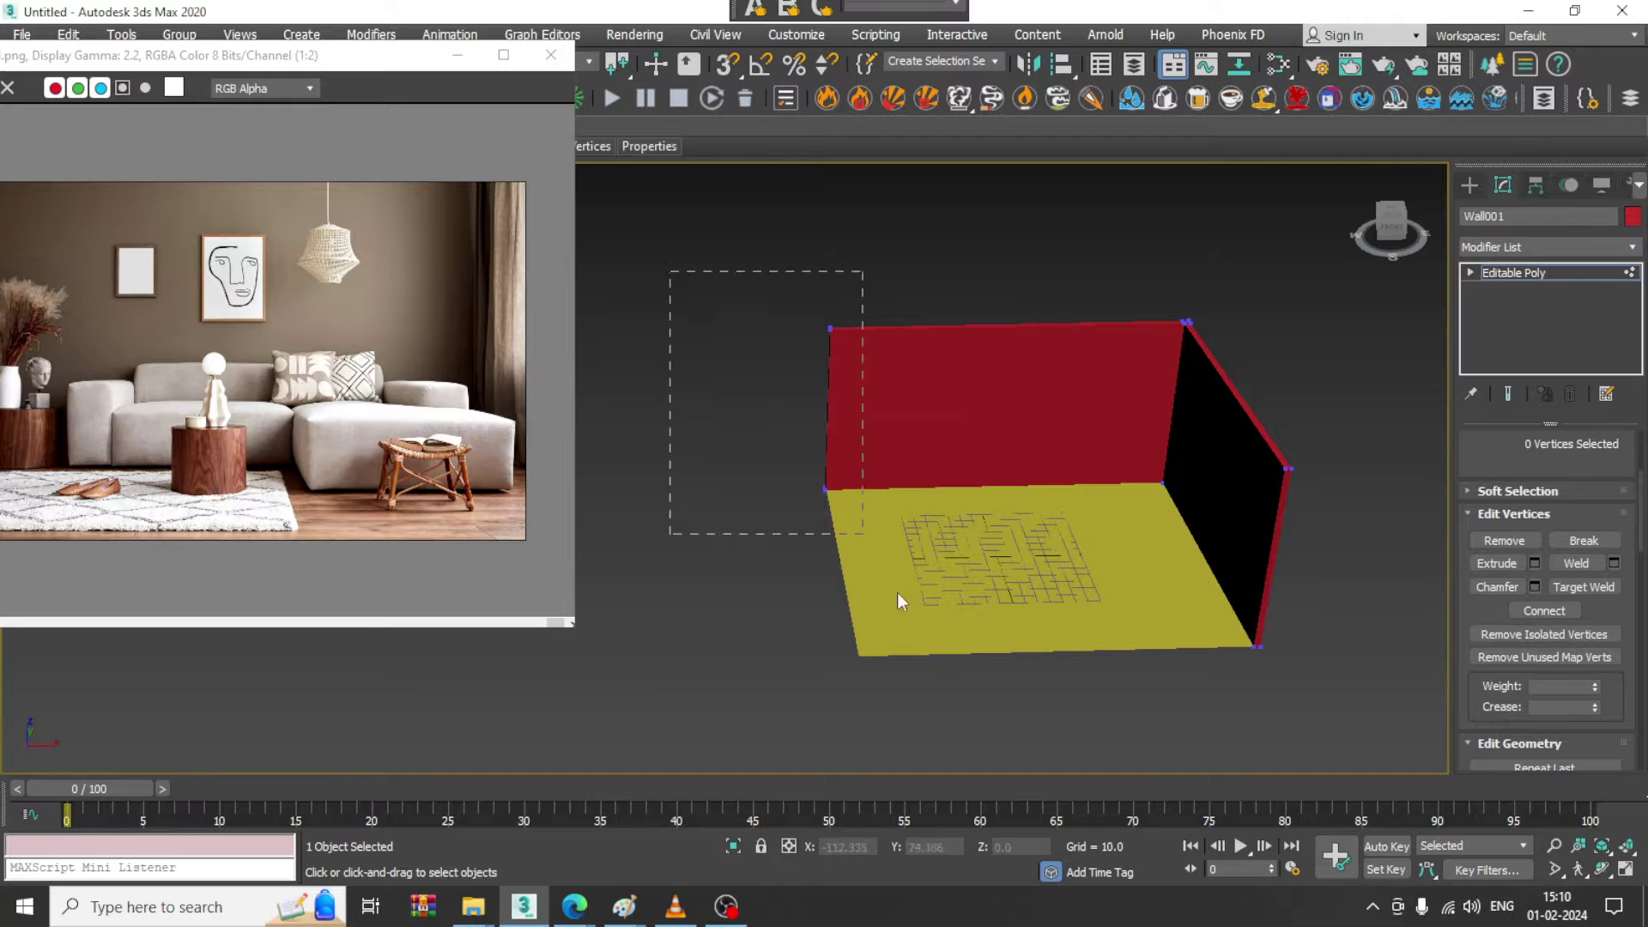
key("F4")
key("w")
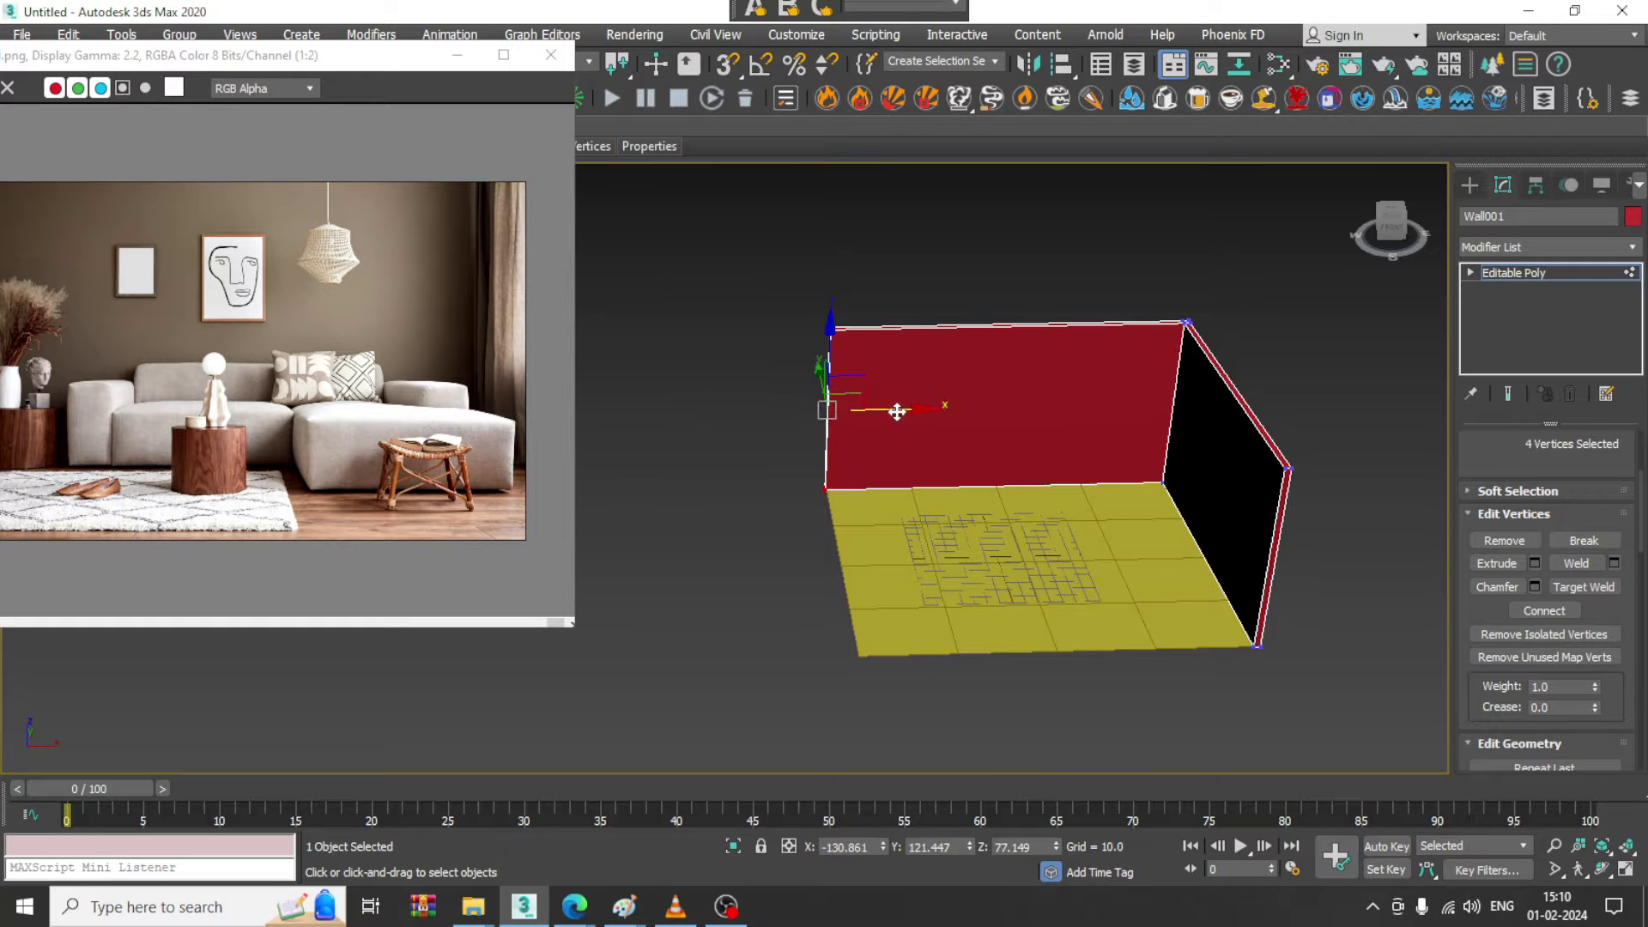
left_click_drag(897, 412, 799, 410)
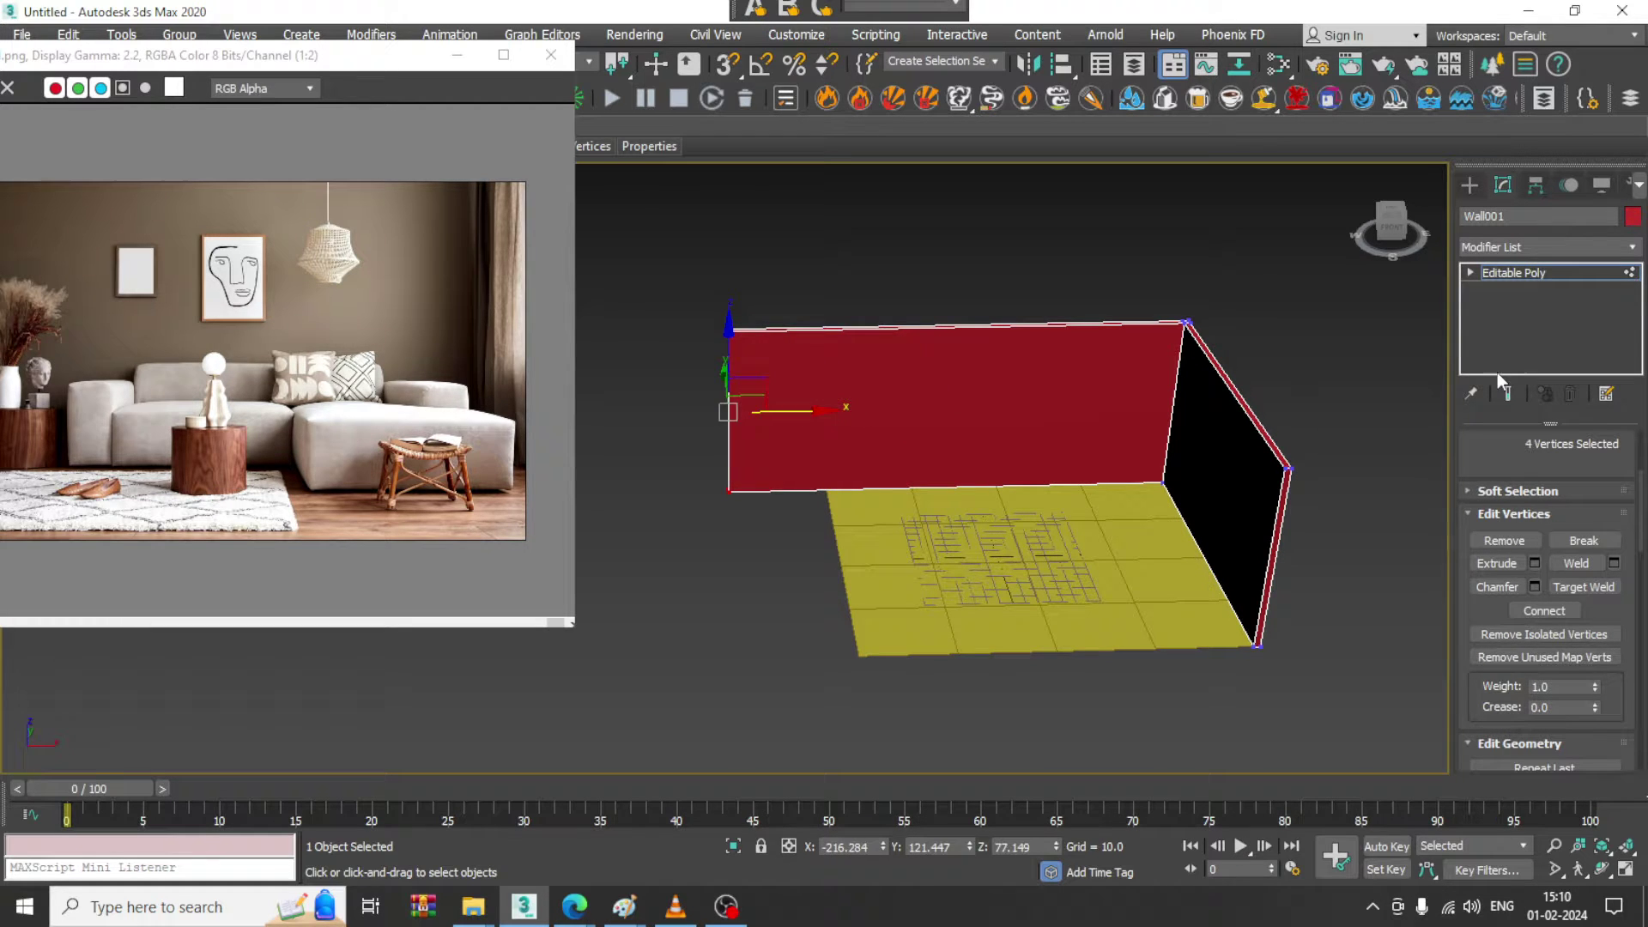
left_click(1531, 277)
- Set the floor plane's length and width segments to 1
left_click(1028, 557)
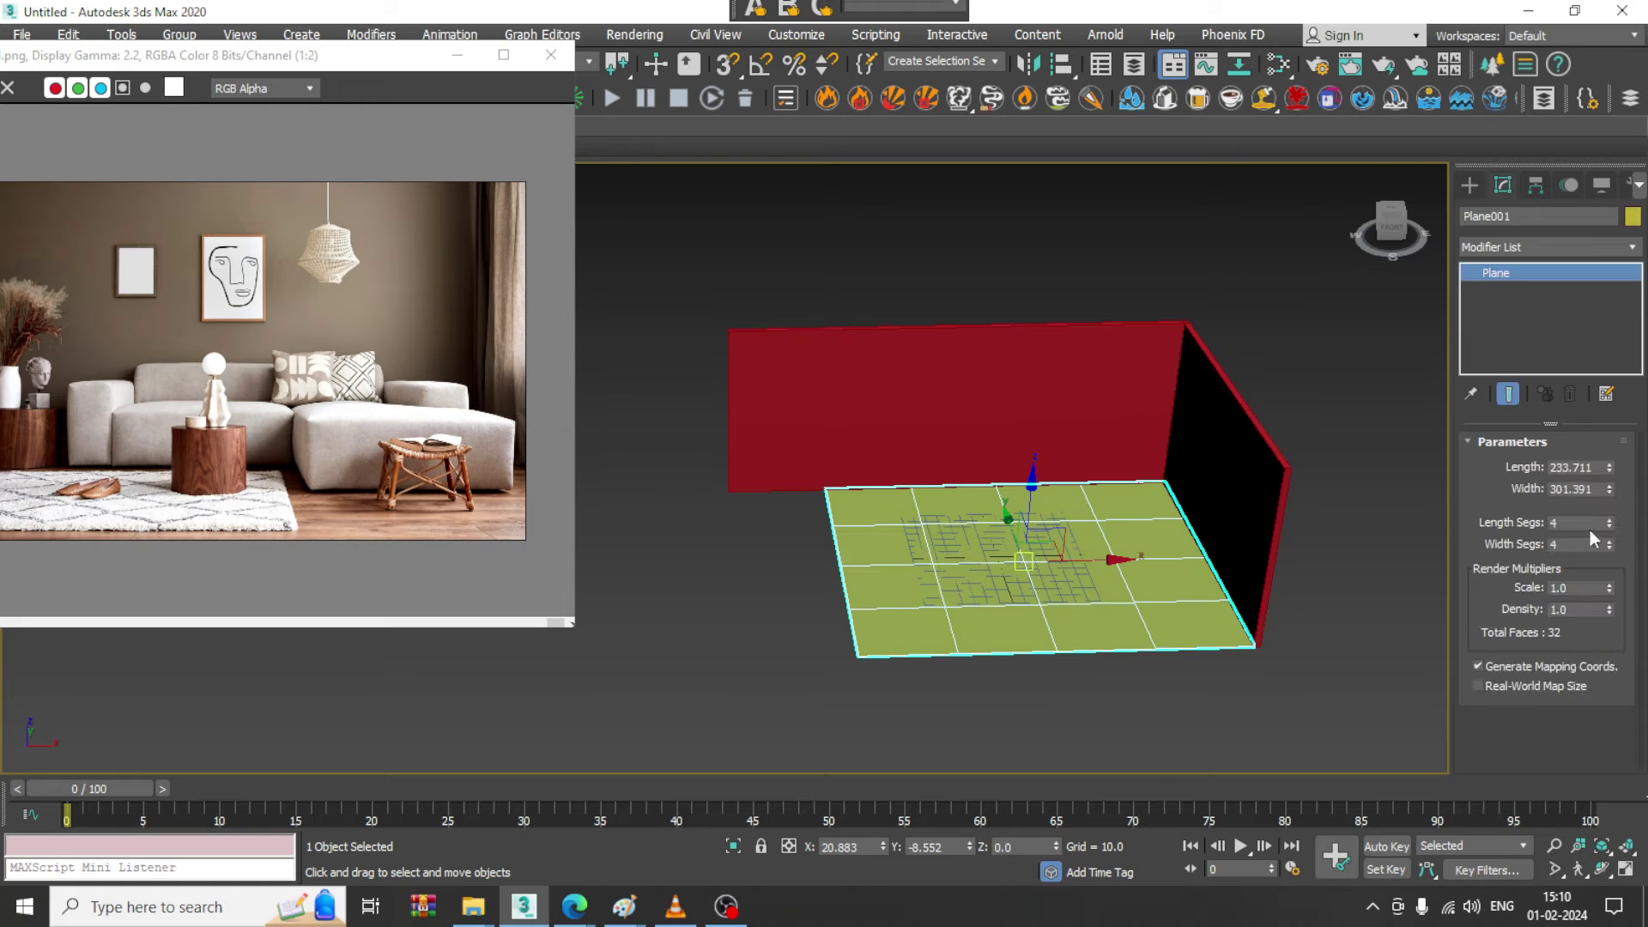
type("1")
key("Tab")
type("1")
key("Return")
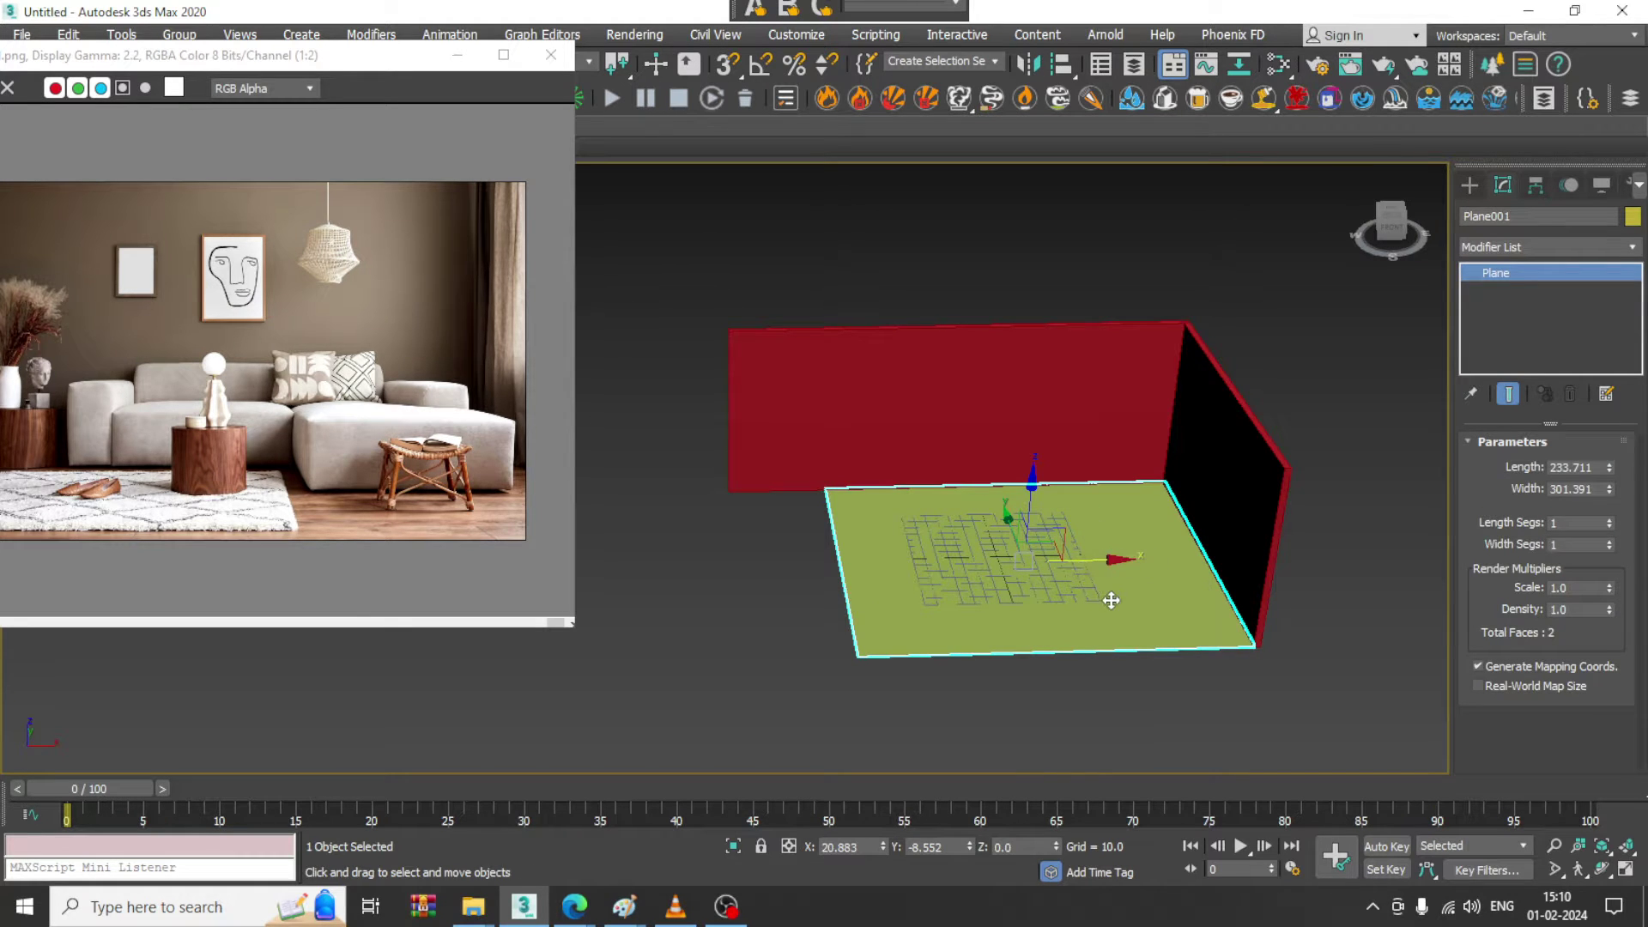
- Widen the floor plane to about 137% along X and move it to fit between the wall ends
key("r")
left_click_drag(923, 566, 958, 564)
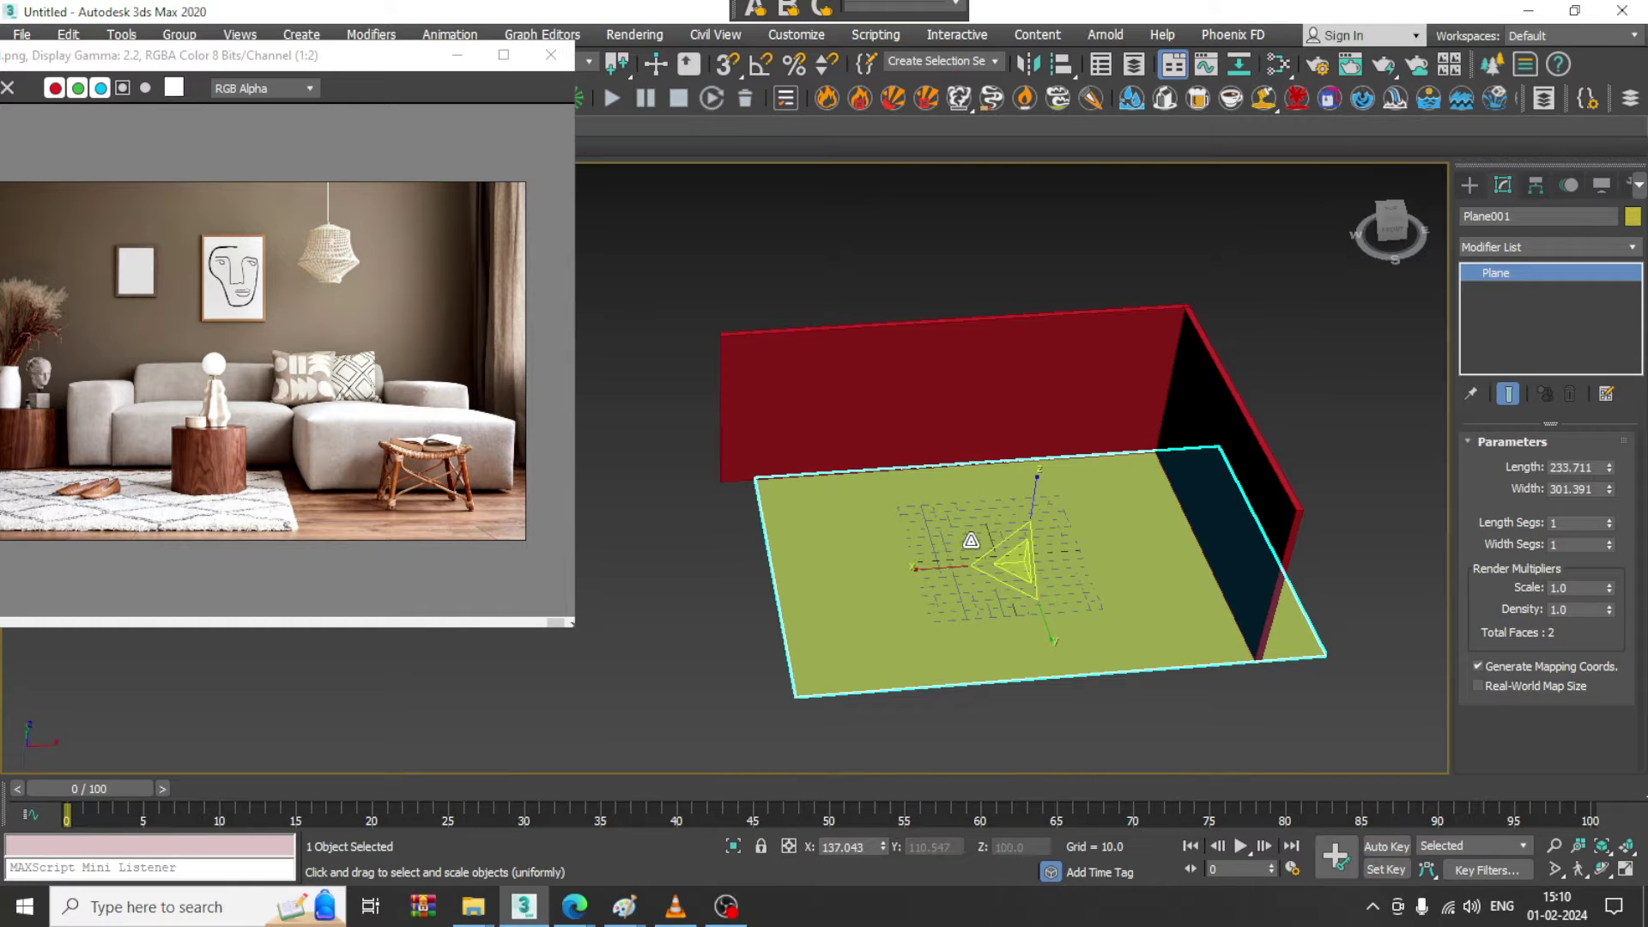
key("w")
left_click_drag(1103, 554, 1068, 558)
- Raise the walls' top vertices by about 59 units along Z
middle_click_drag(1023, 581, 1168, 494, "alt")
scroll(1049, 468, "up", 2)
scroll(1046, 507, "up", 2)
middle_click_drag(955, 475, 769, 470, "alt")
middle_click_drag(964, 522, 1001, 464, "alt")
left_click(955, 421)
scroll(961, 408, "down", 2)
scroll(954, 444, "down", 2)
key("1")
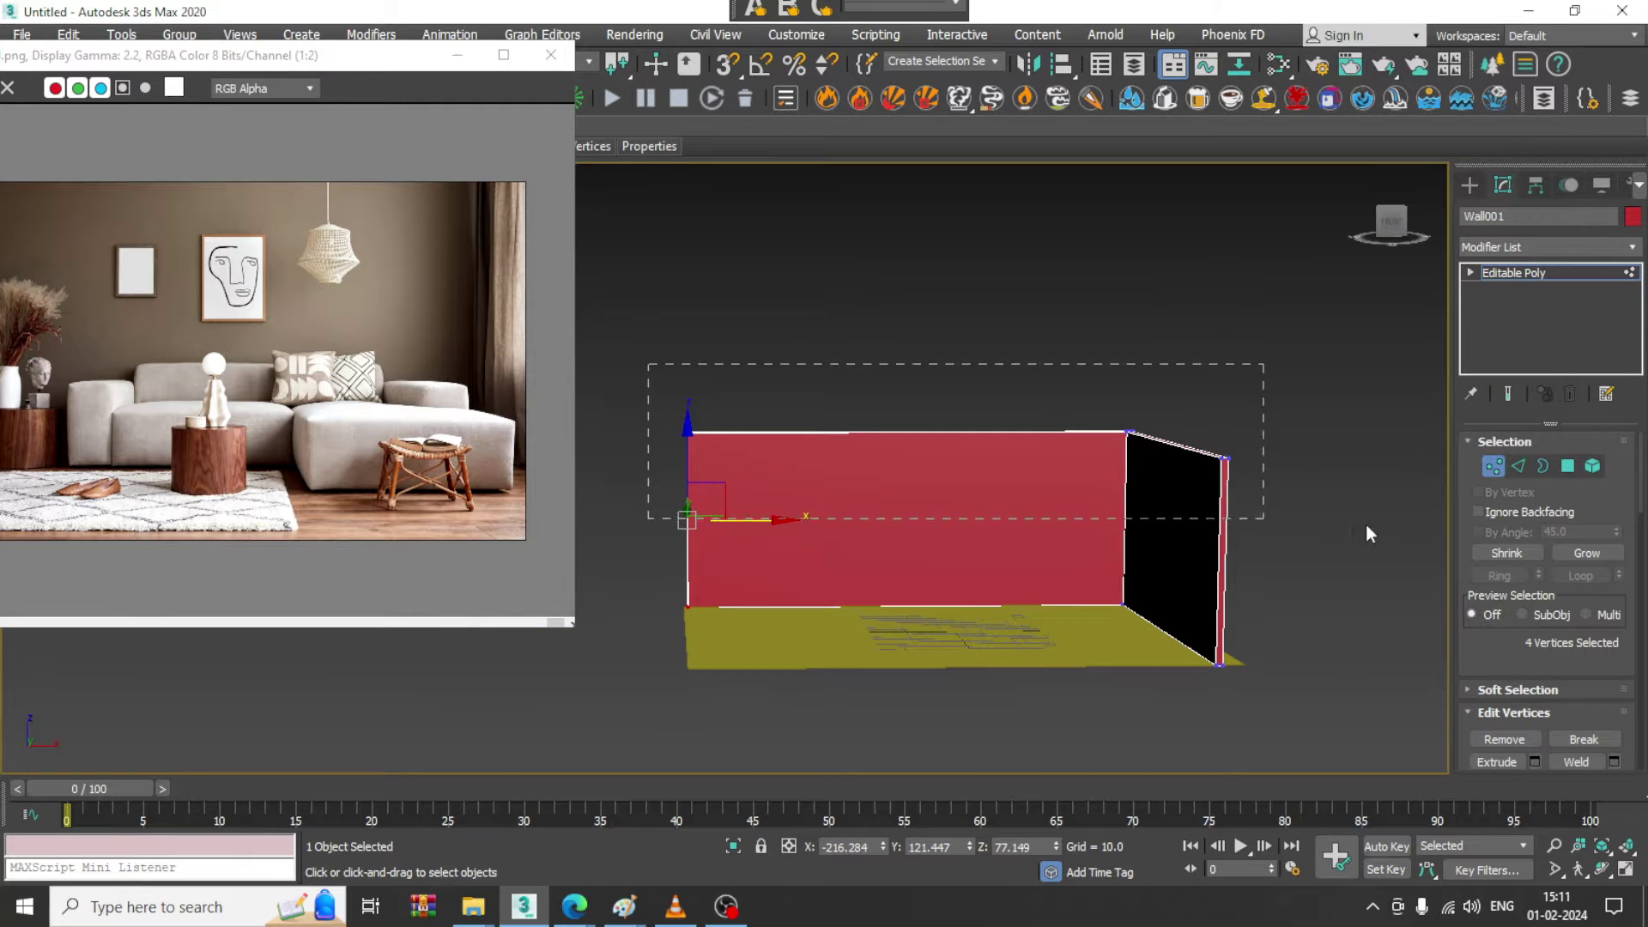
left_click_drag(1368, 526, 1365, 526)
left_click_drag(1064, 363, 1074, 294)
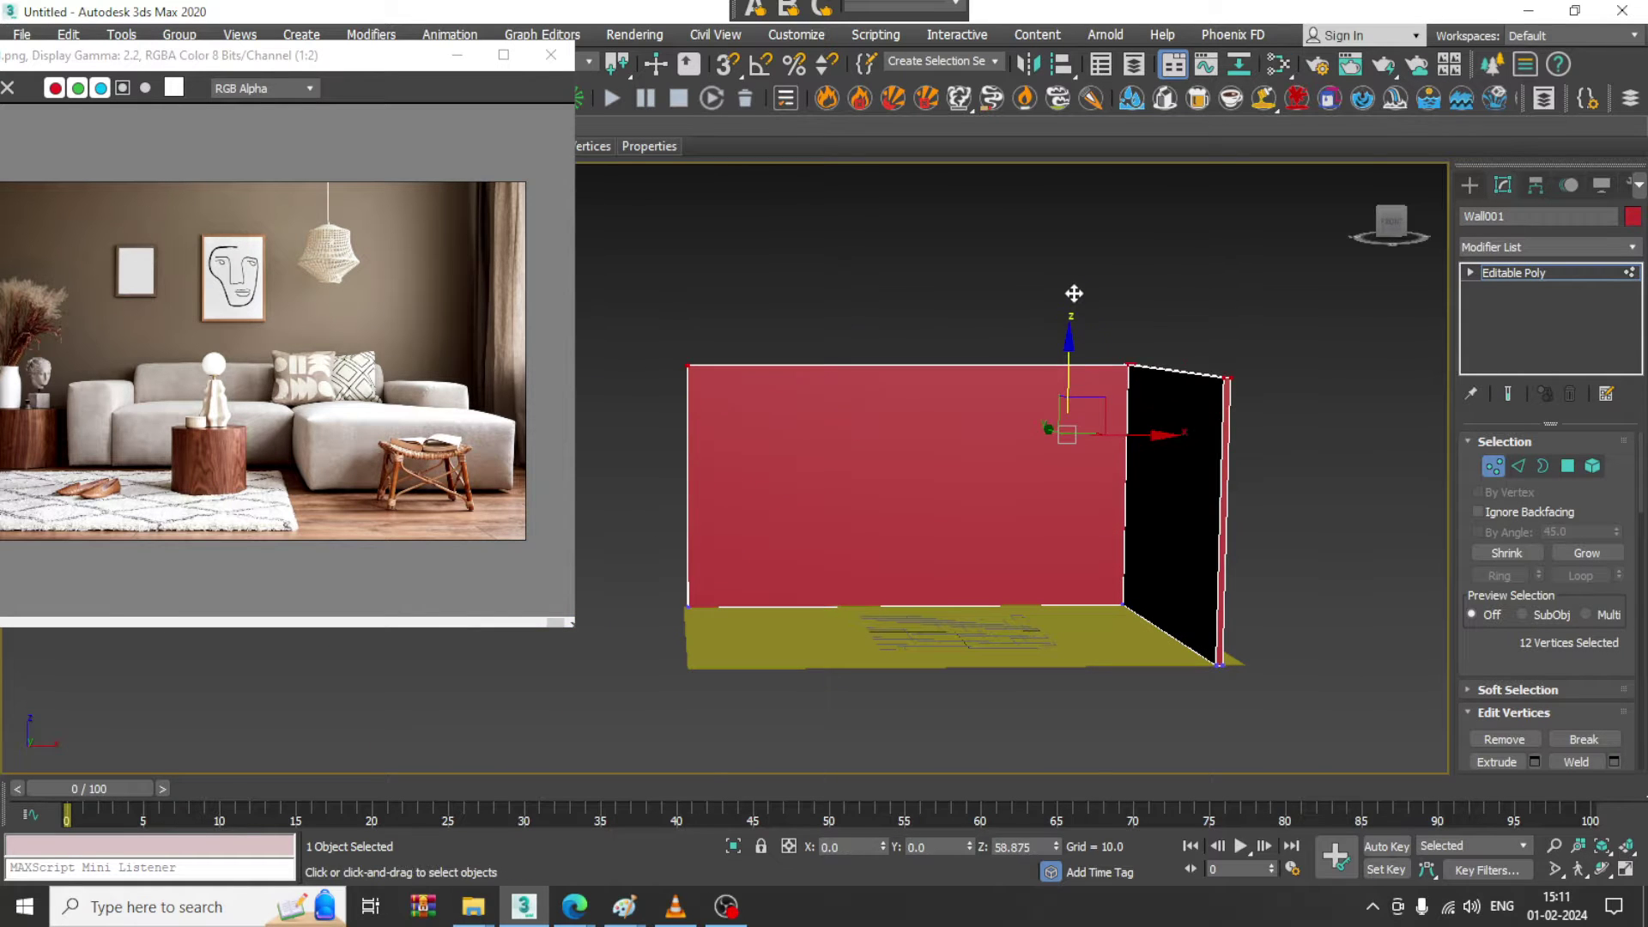
- Move the back wall's vertices outward along Y to deepen the room
scroll(1090, 526, "up", 5)
mouse_move(1066, 497)
middle_mouse_down()
mouse_move(1058, 477)
mouse_move(1199, 547)
mouse_move(1077, 493)
middle_mouse_up()
scroll(1058, 478, "down", 3)
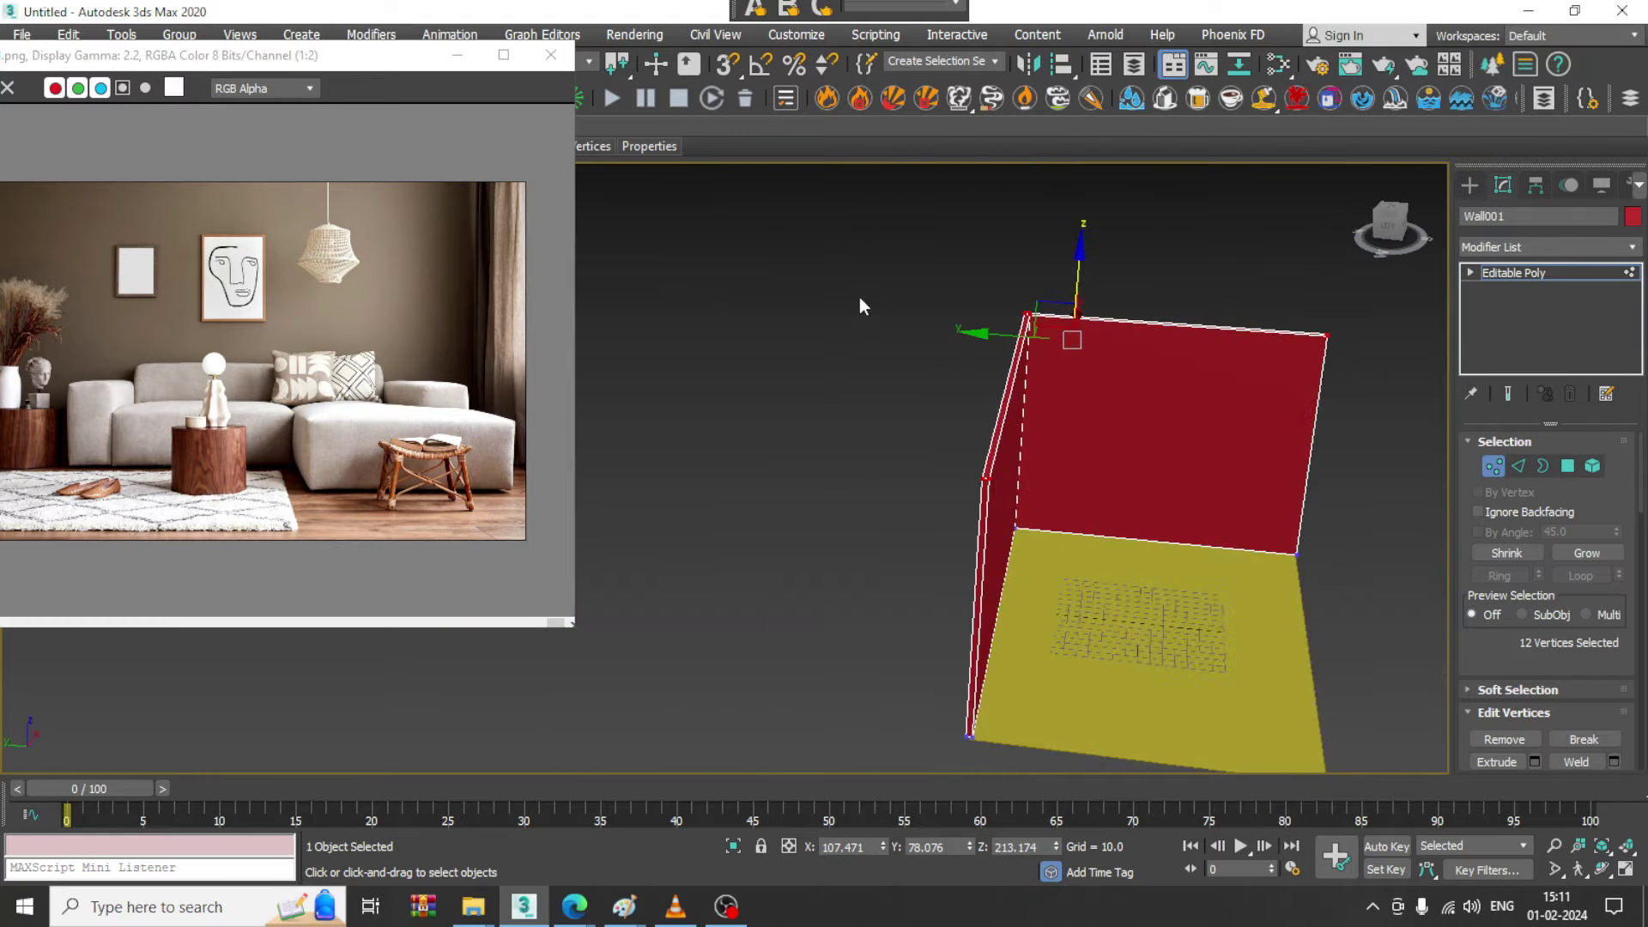
left_click_drag(1171, 878, 1164, 873)
left_click_drag(951, 455, 854, 439)
left_click(1544, 277)
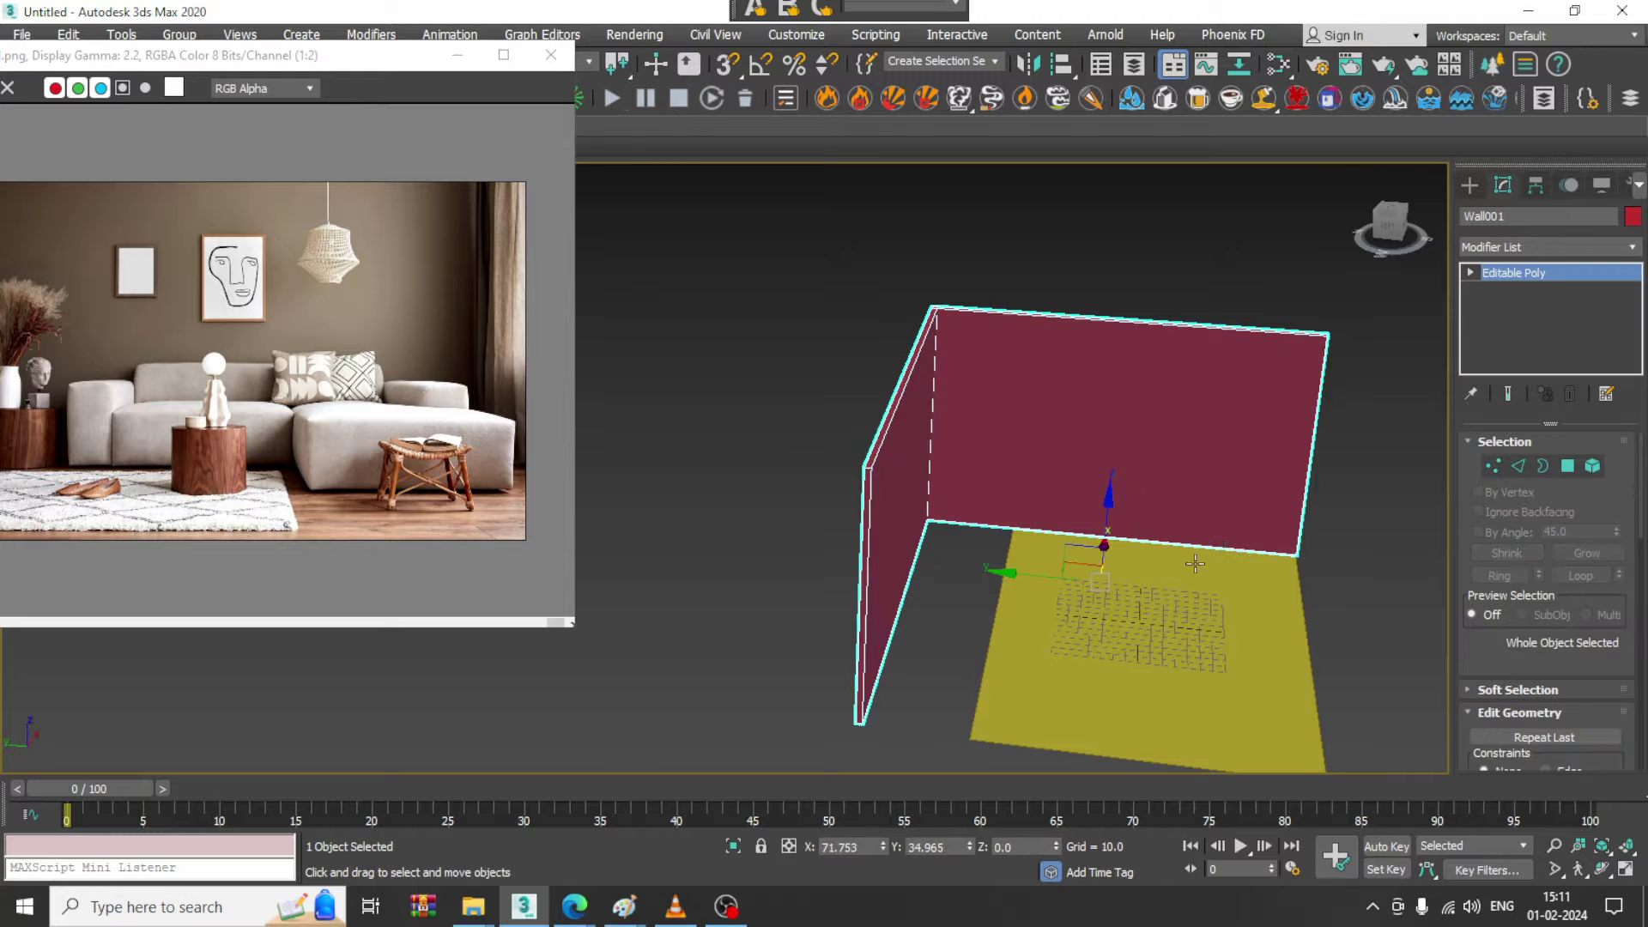
- Stretch the floor plane along Y and move it to about Y 41.8 to meet the shifted back wall
left_click(1270, 652)
key("r")
left_click_drag(1304, 659, 1200, 671)
key("w")
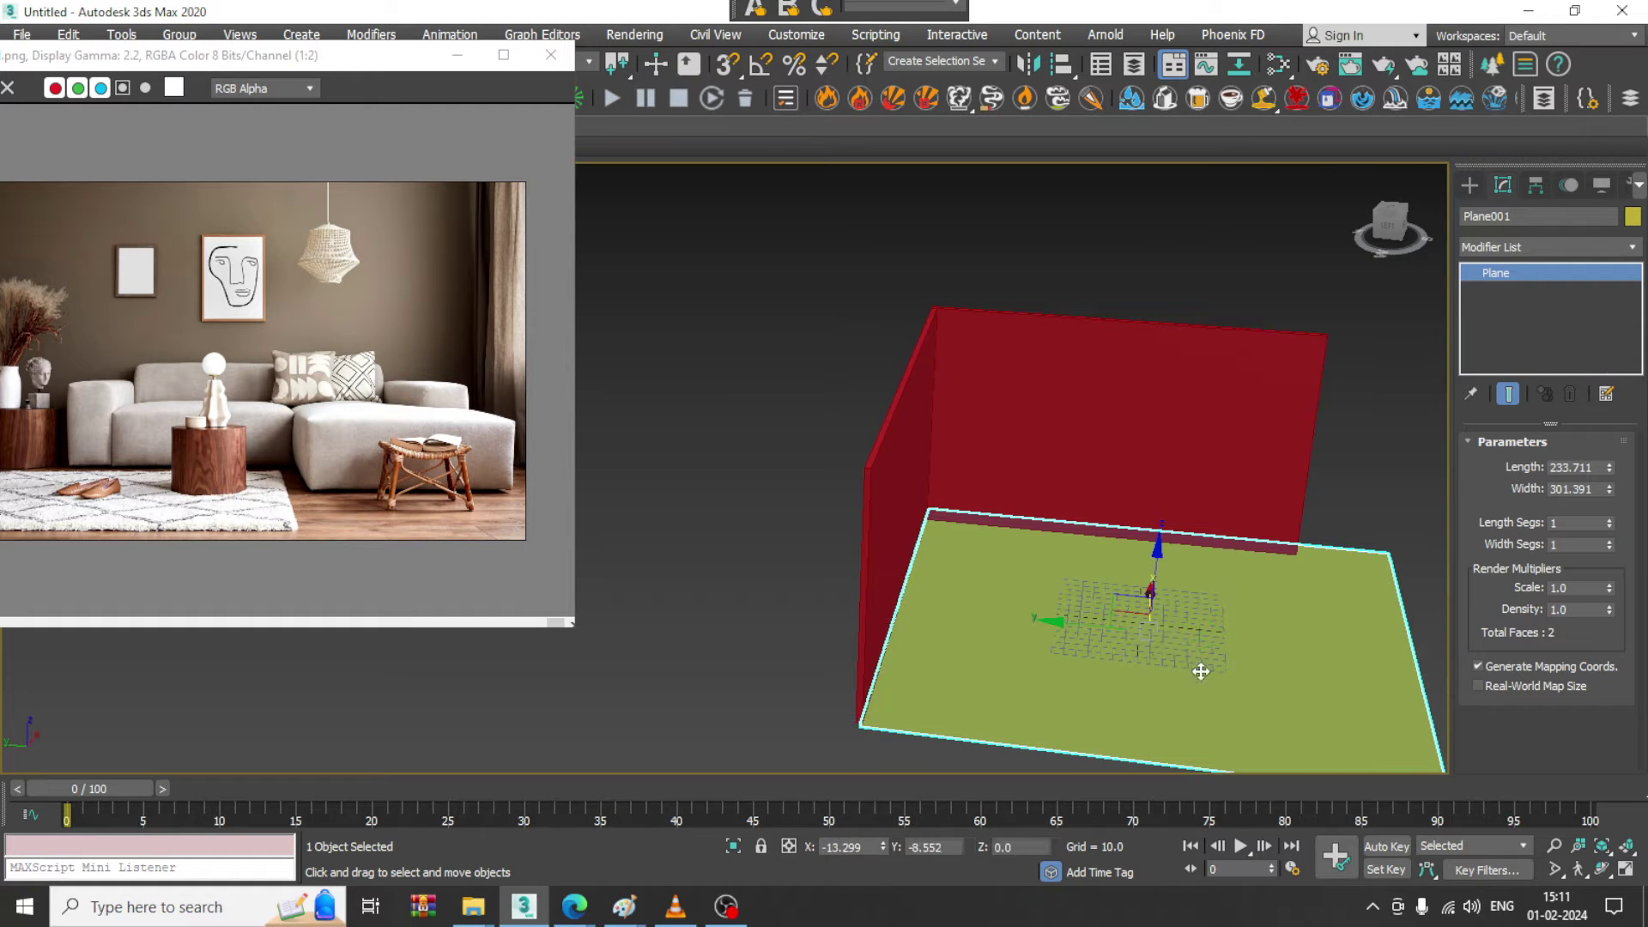
left_click_drag(1091, 629, 1030, 625)
- Draw a ChamferBox on the floor along the back wall, about 170 wide, 44 long and 53 high, with a fillet of about 4.6
middle_click_drag(1150, 628, 1092, 556, "alt")
scroll(1093, 611, "up", 3)
scroll(1067, 607, "down", 1)
middle_click_drag(1008, 420, 1111, 558, "alt")
left_click(1469, 185)
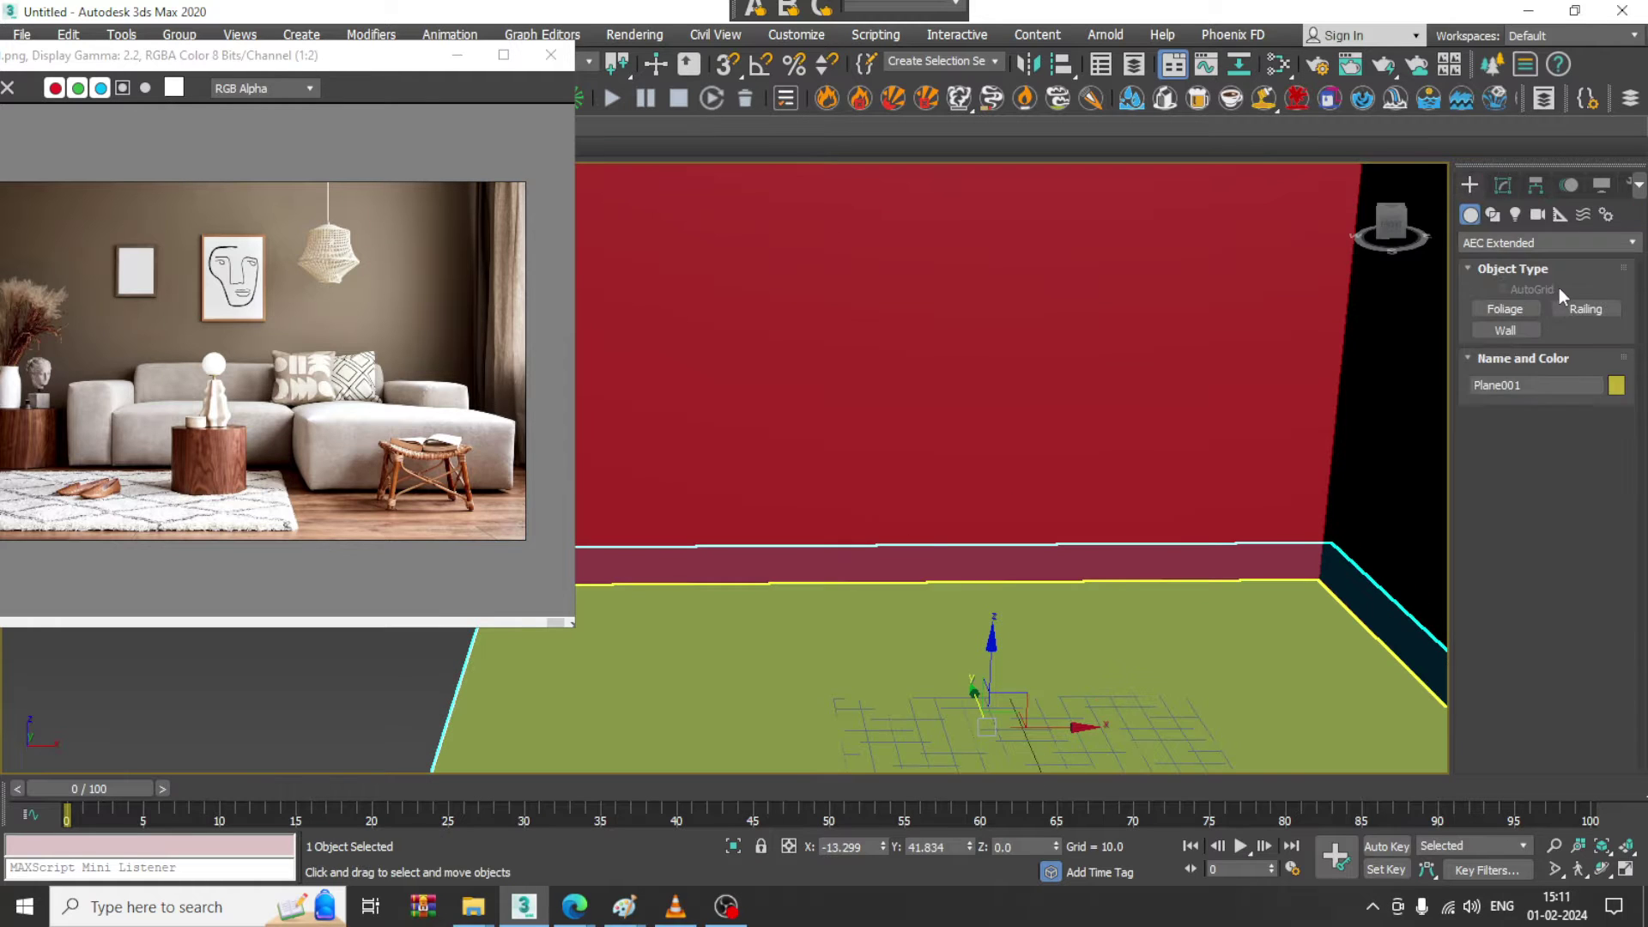
left_click(1497, 217)
left_click(1471, 216)
left_click(1522, 245)
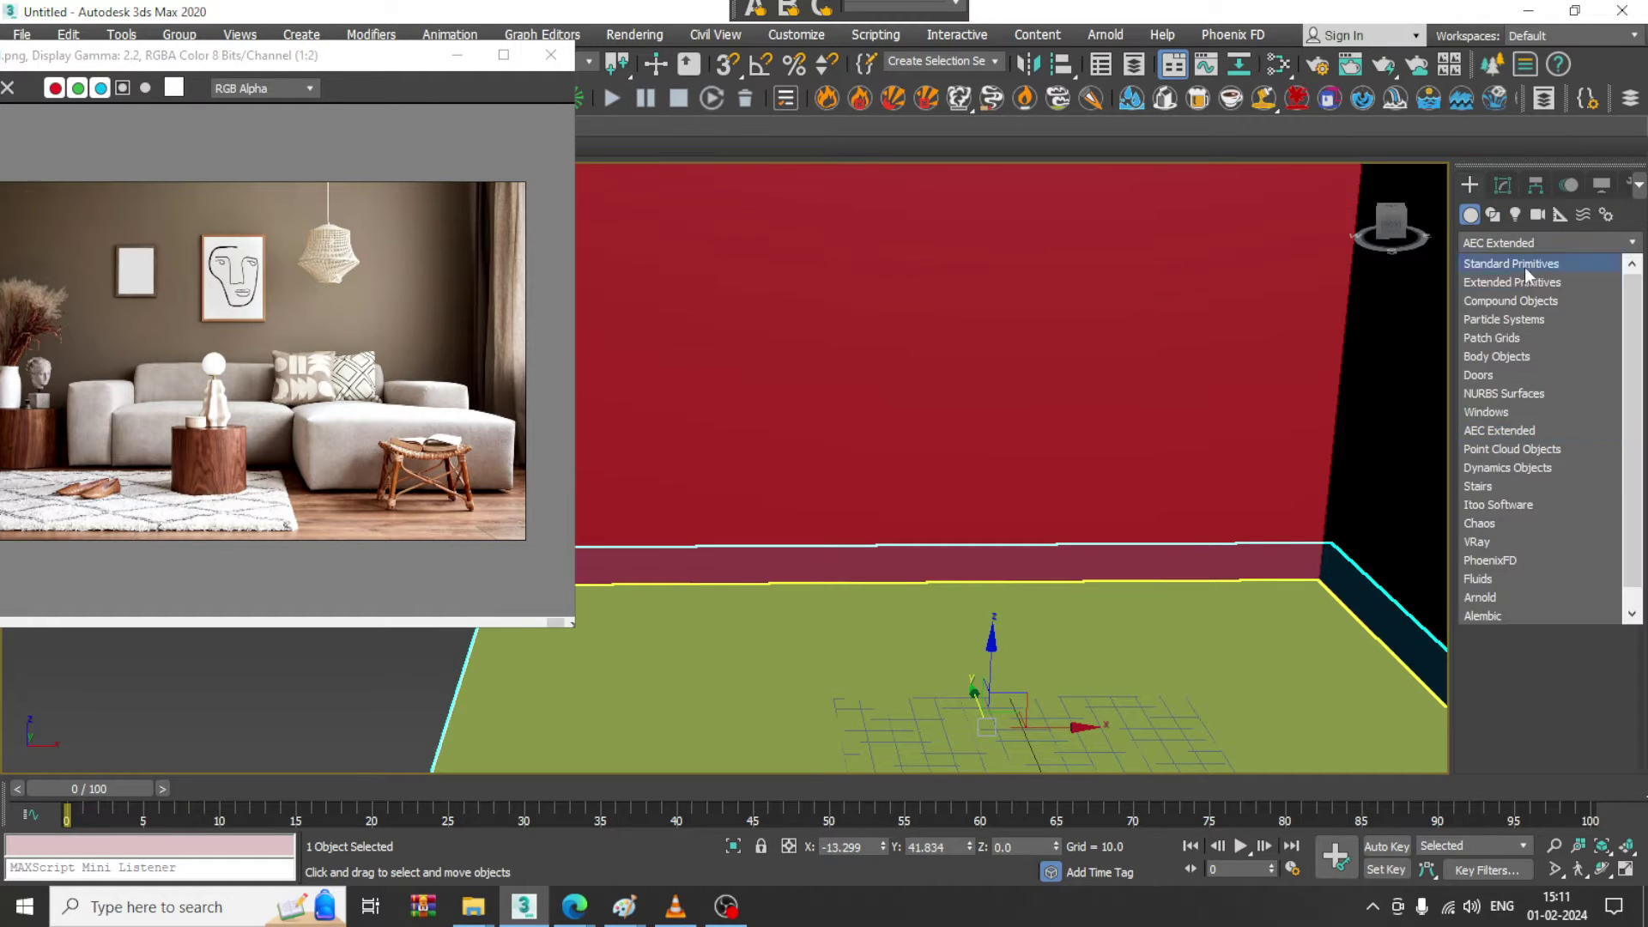
left_click(1533, 282)
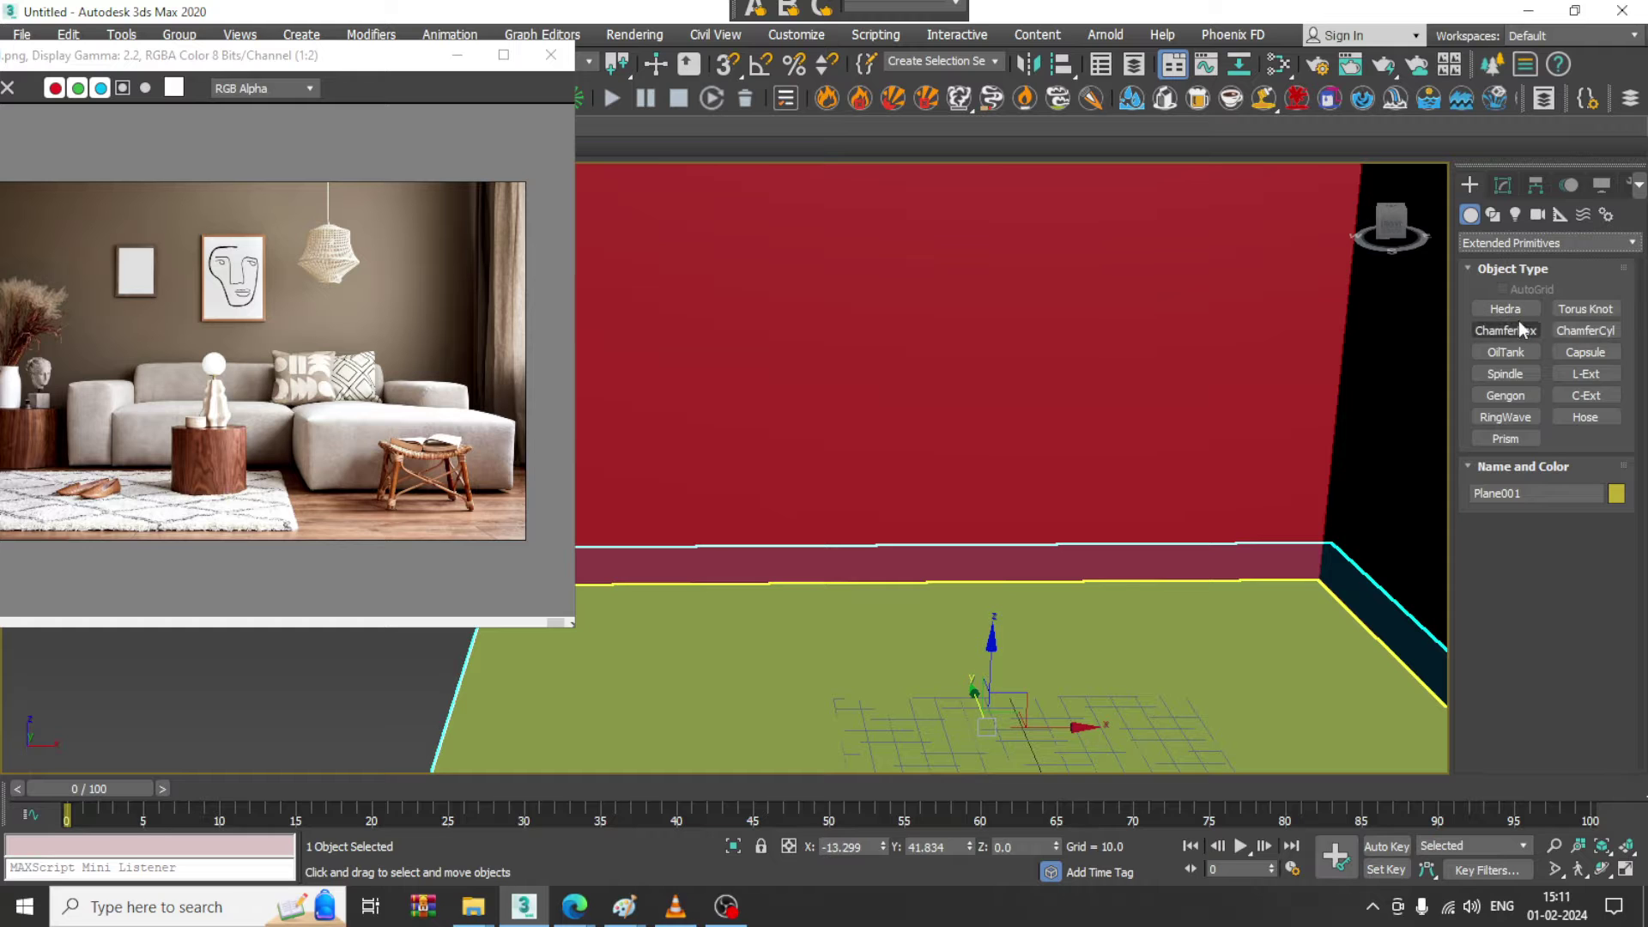
left_click(1519, 330)
middle_click_drag(921, 525, 925, 546, "alt")
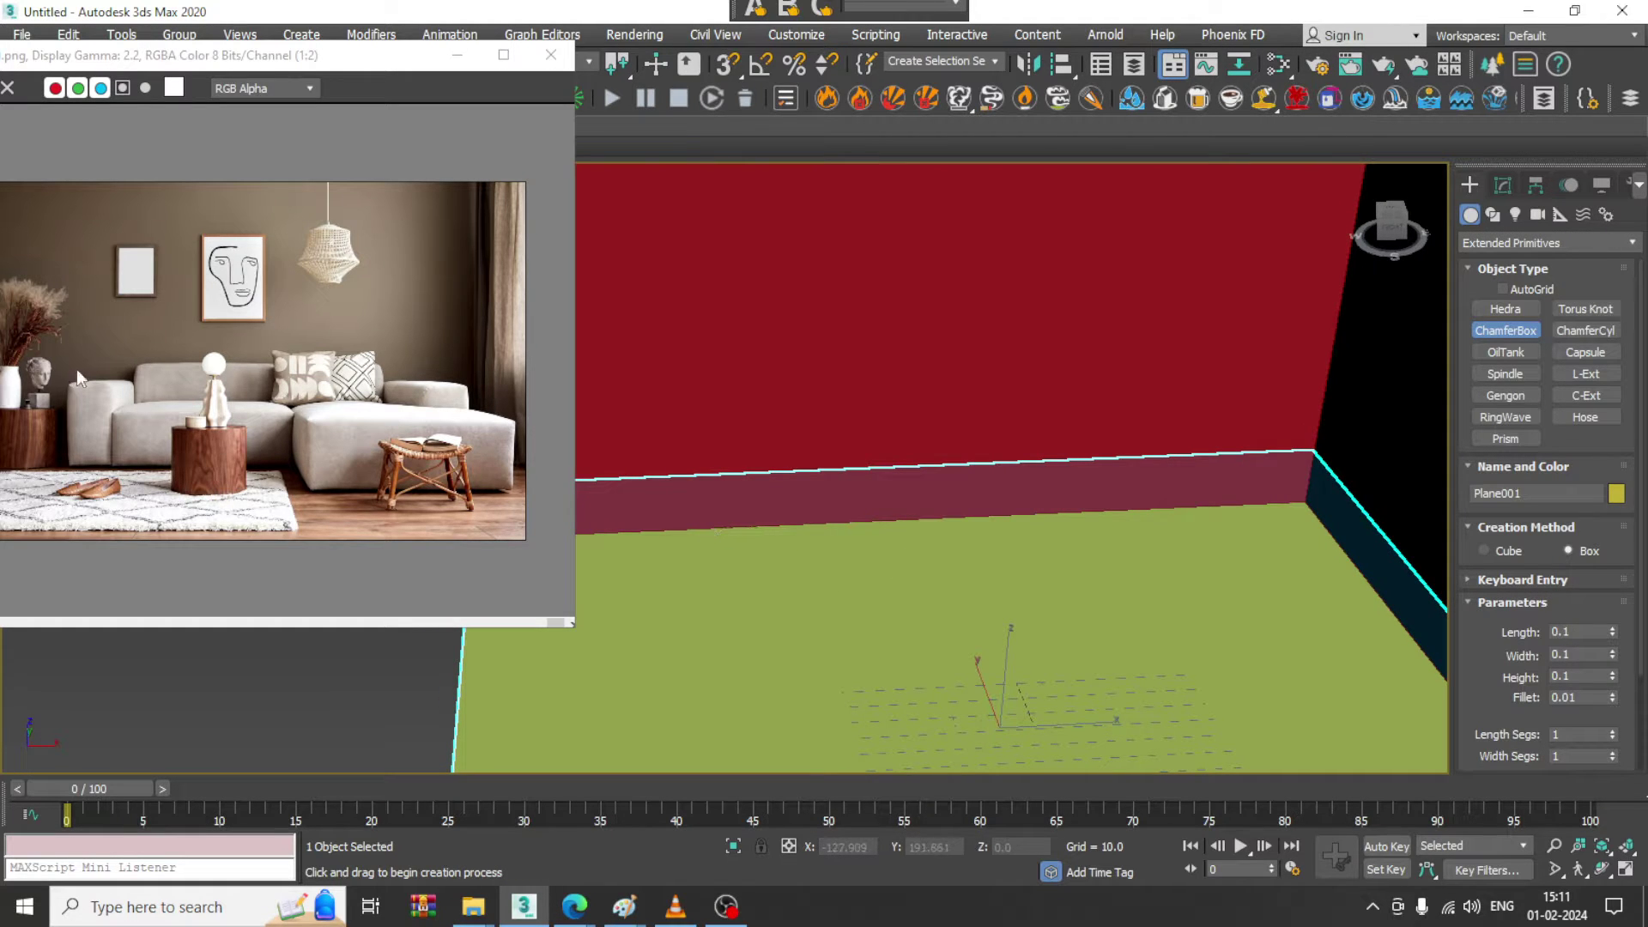
scroll(77, 371, "up", 1)
scroll(369, 415, "down", 1)
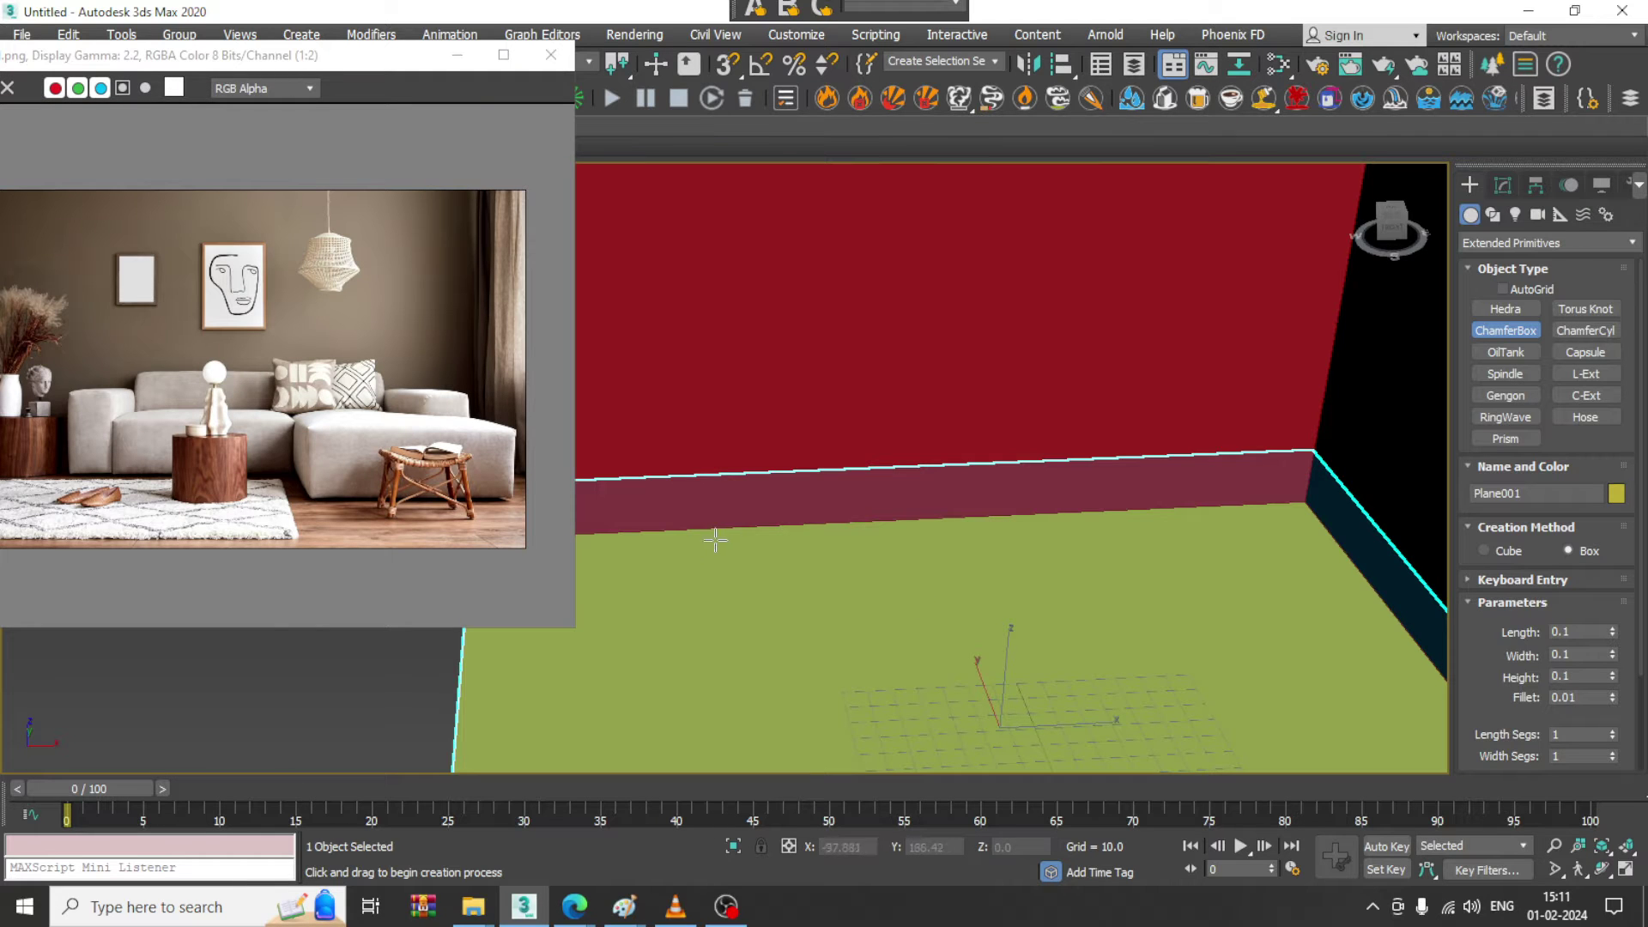
left_click_drag(741, 539, 1137, 574)
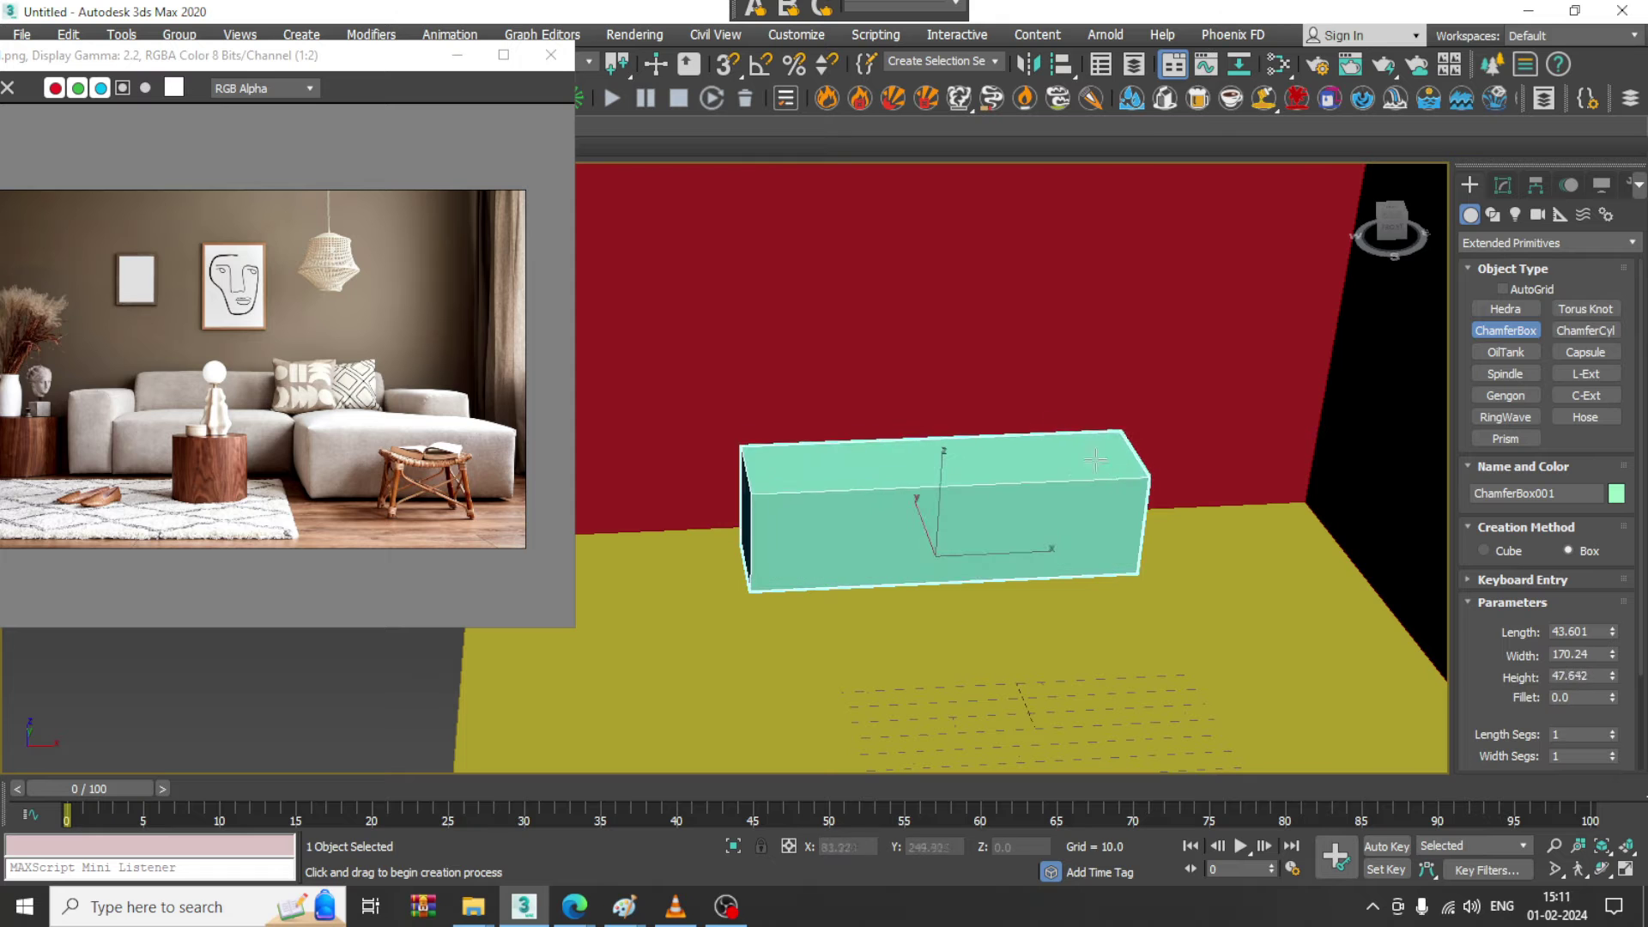
left_click(1083, 454)
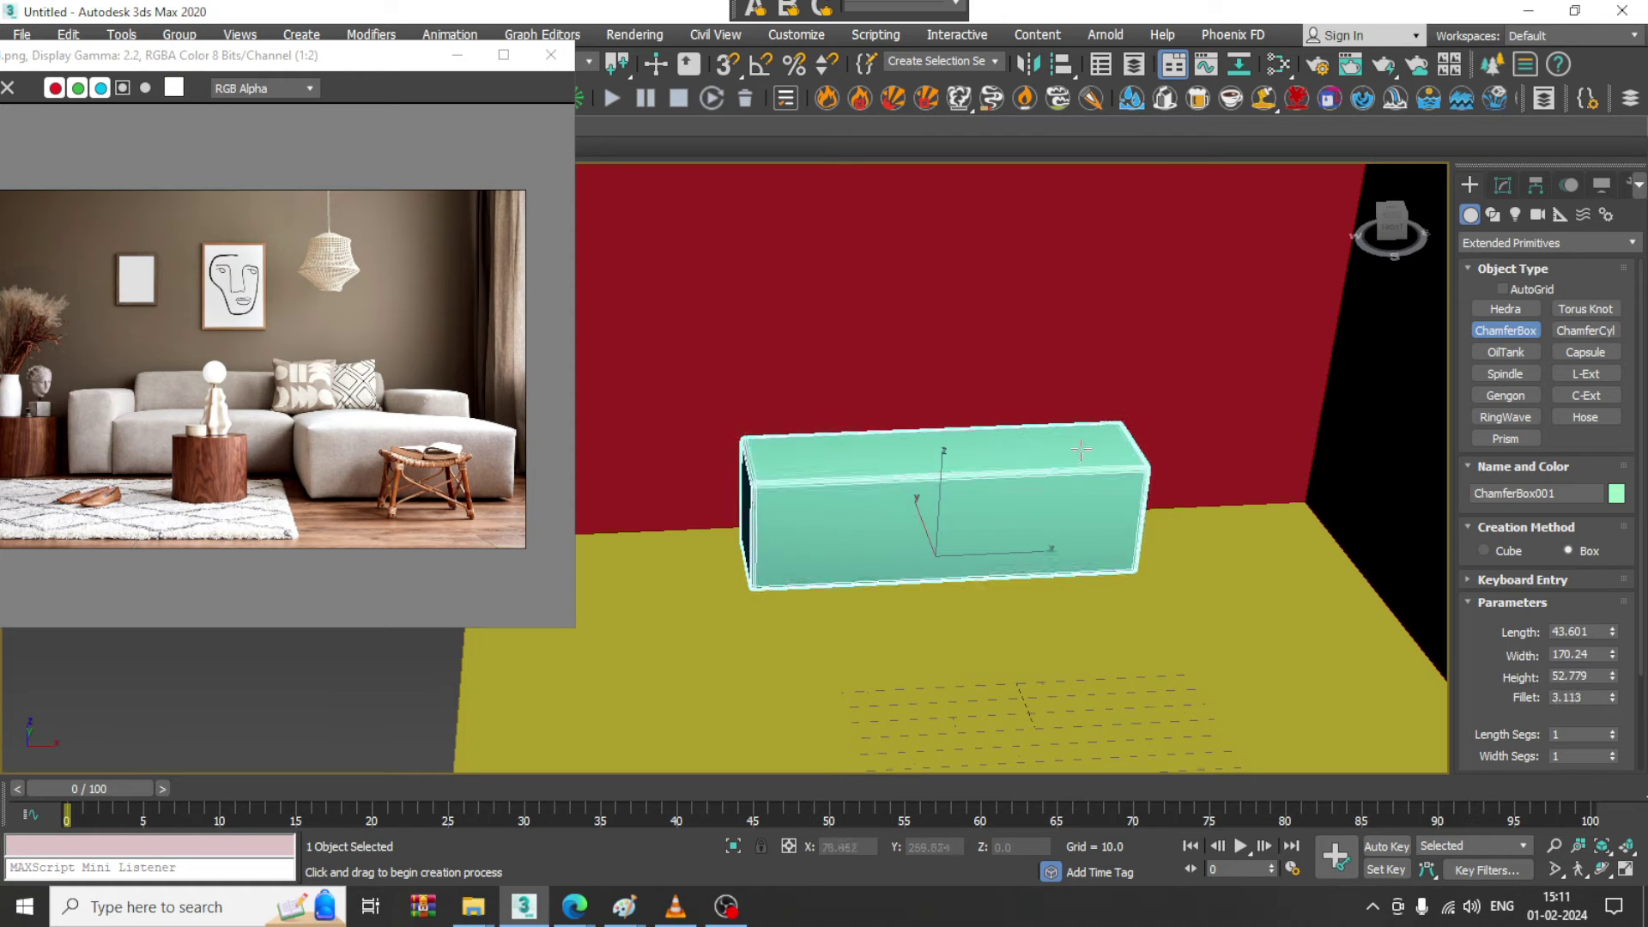
left_click(1080, 451)
right_click(1080, 451)
middle_click_drag(1078, 452, 985, 559, "alt")
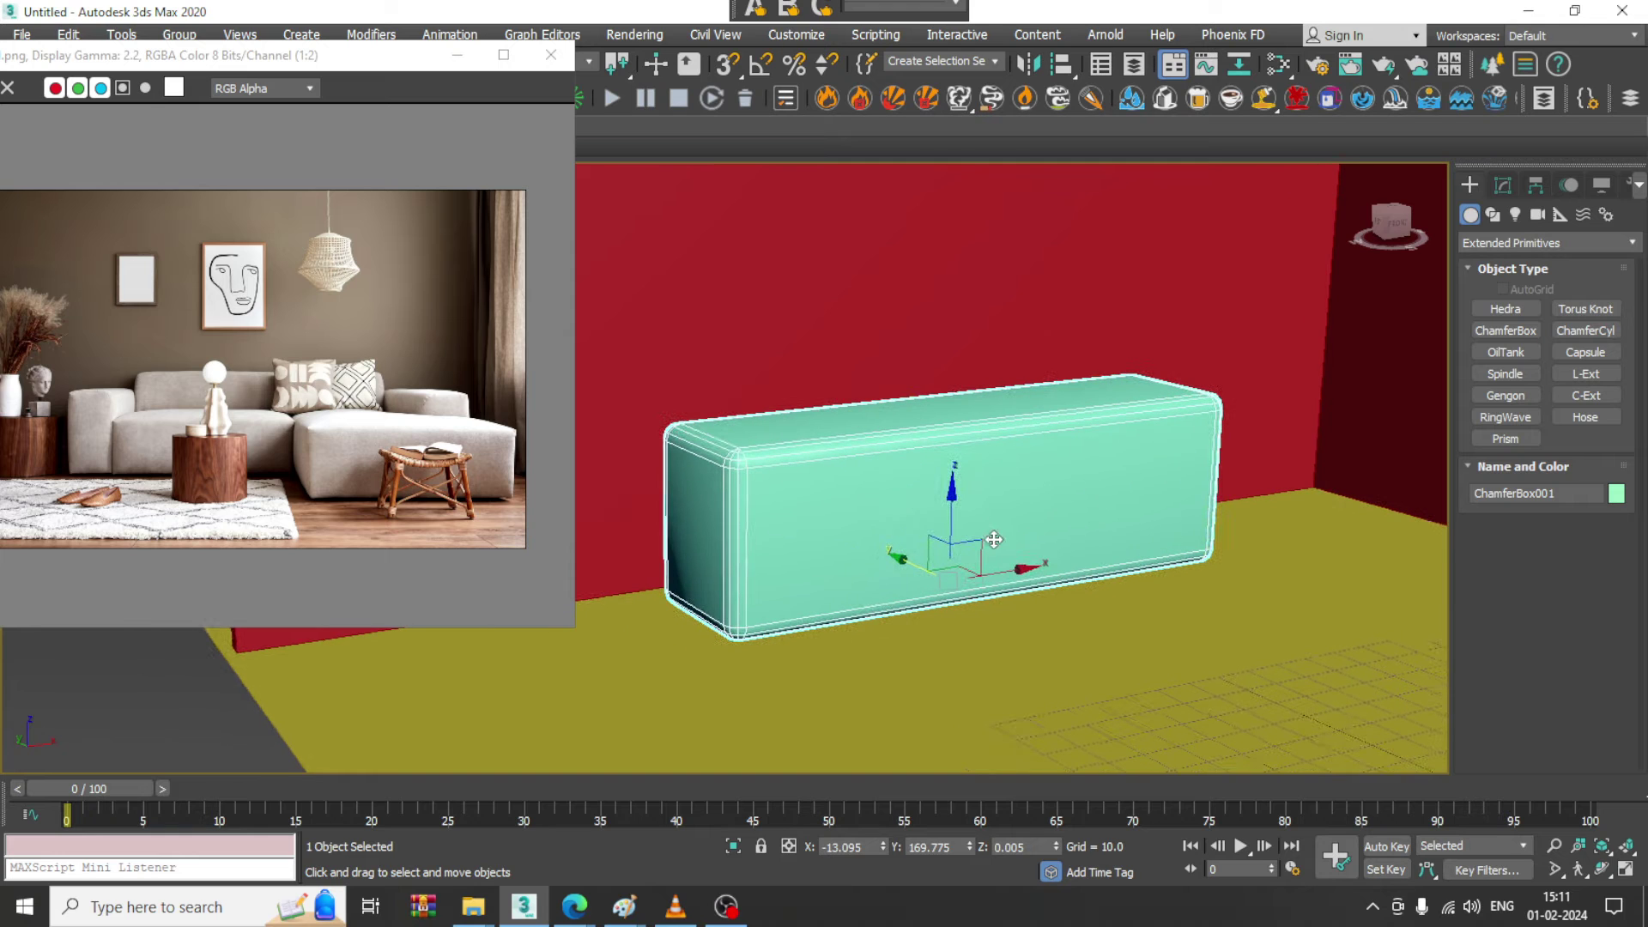
- Set the chamfer box's fillet to about 2.83, its length segments to 2 and its width segments to 5
left_click(1503, 183)
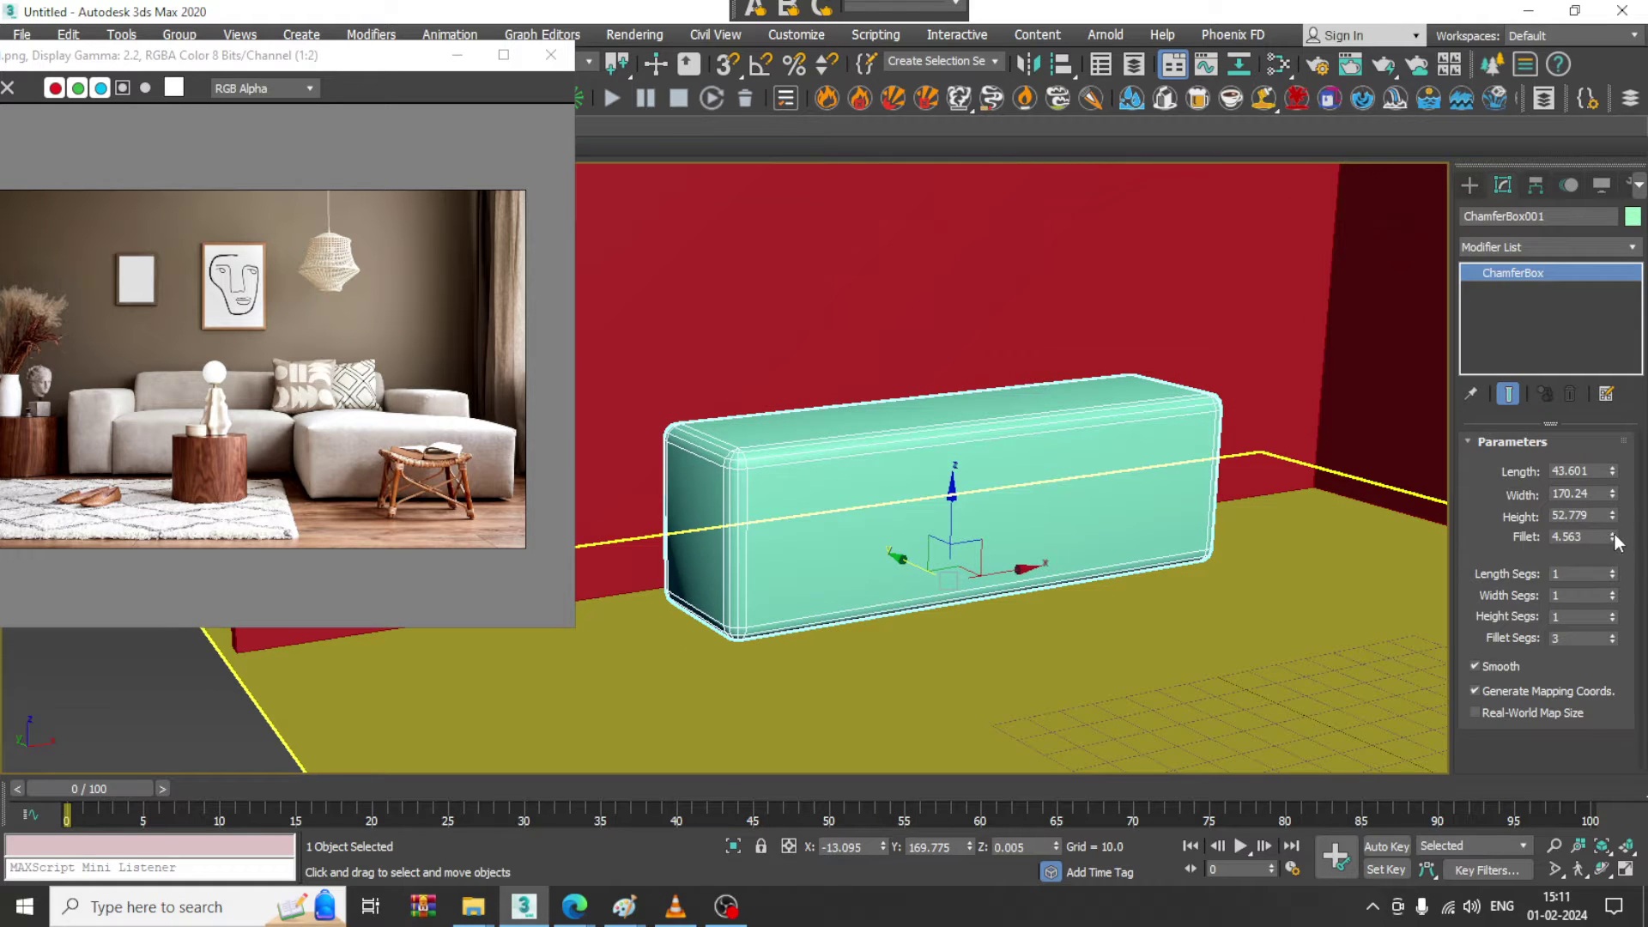
left_click_drag(1614, 538, 1617, 573)
middle_click_drag(995, 481, 961, 430, "alt")
right_click(983, 410)
mouse_move(1134, 634)
left_click(1610, 568)
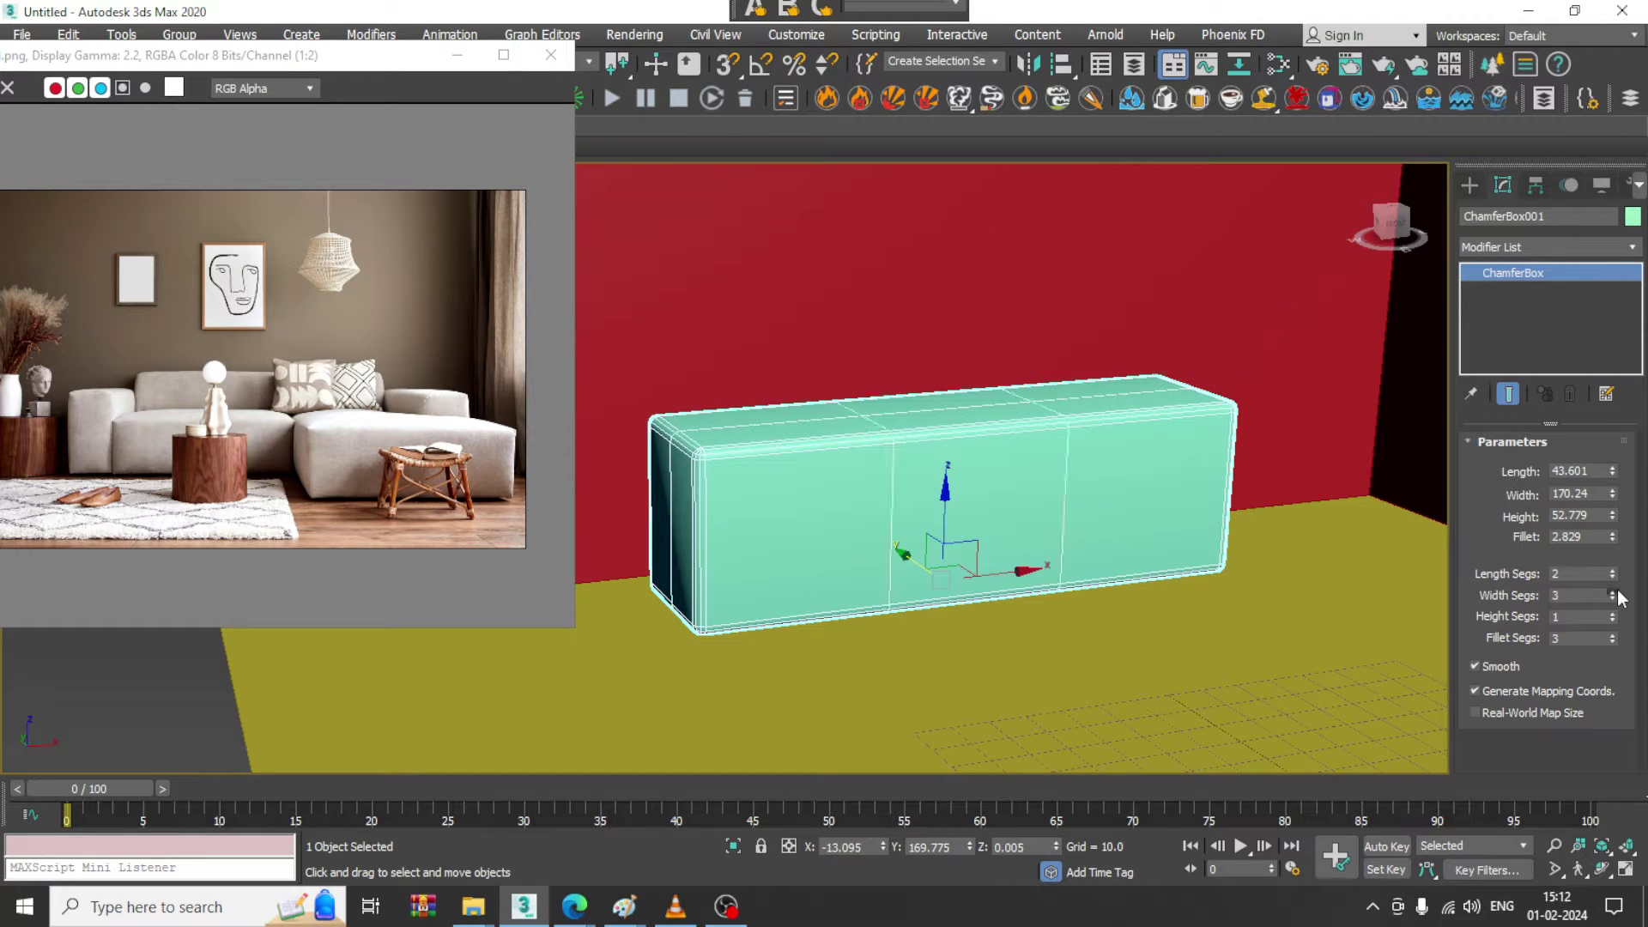
left_click(1614, 592)
left_click(1614, 591)
- Convert the chamfer box to an Editable Poly and apply an FFD(box) modifier to it
middle_click_drag(1236, 573, 1296, 544, "alt")
middle_click_drag(925, 460, 906, 455, "alt")
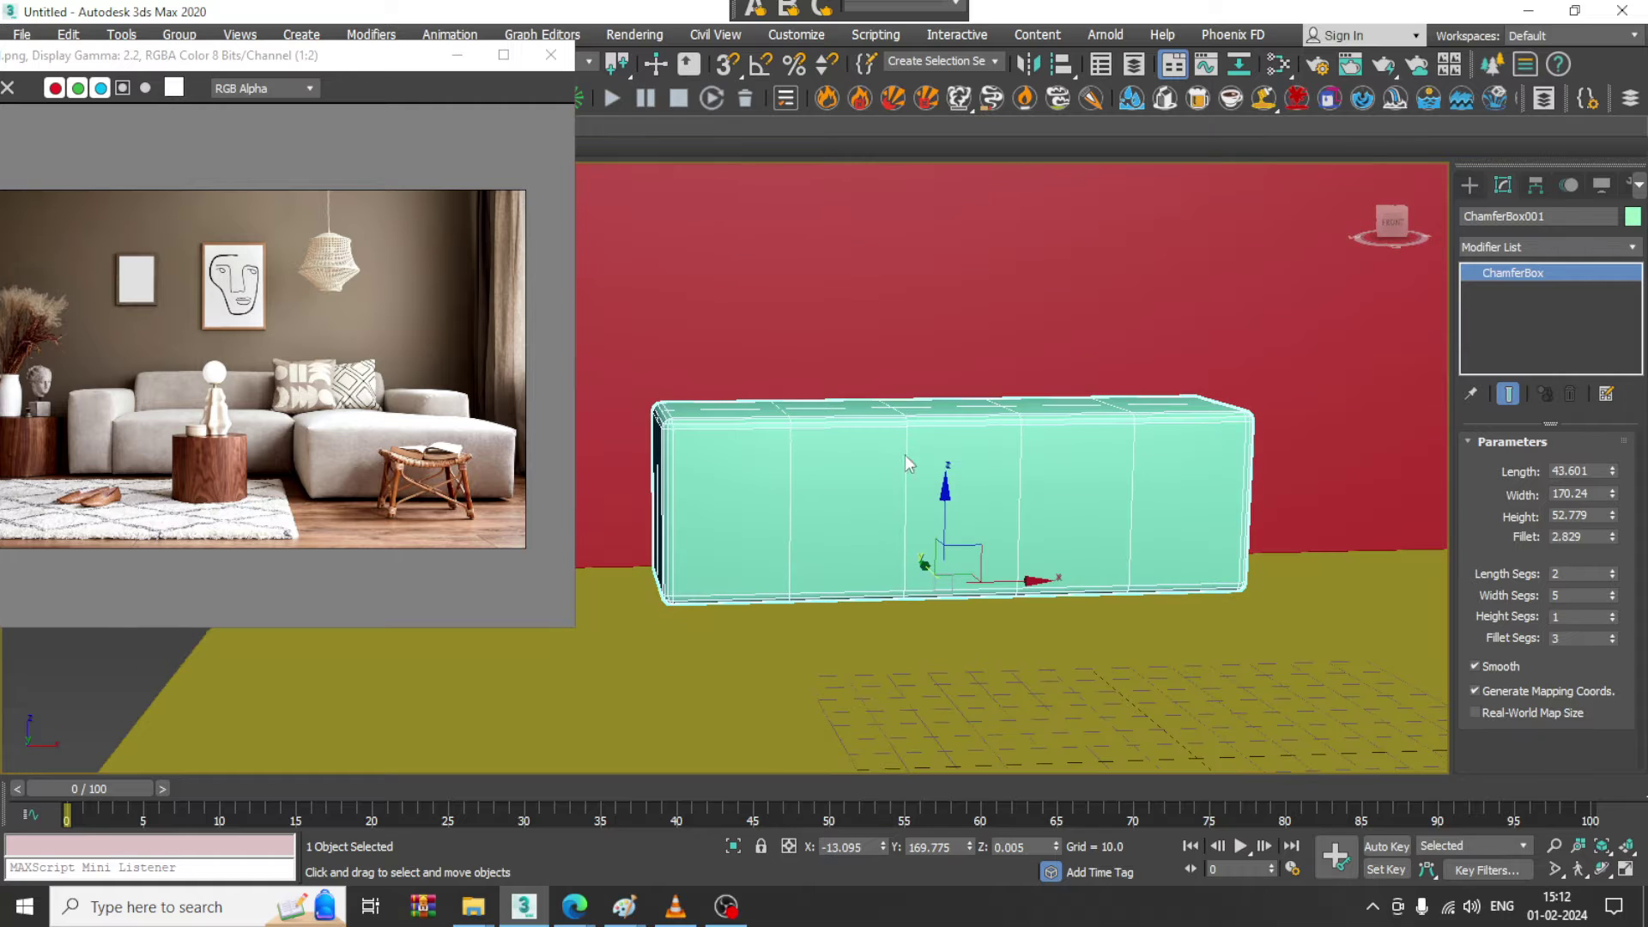
right_click(905, 456)
mouse_move(1051, 678)
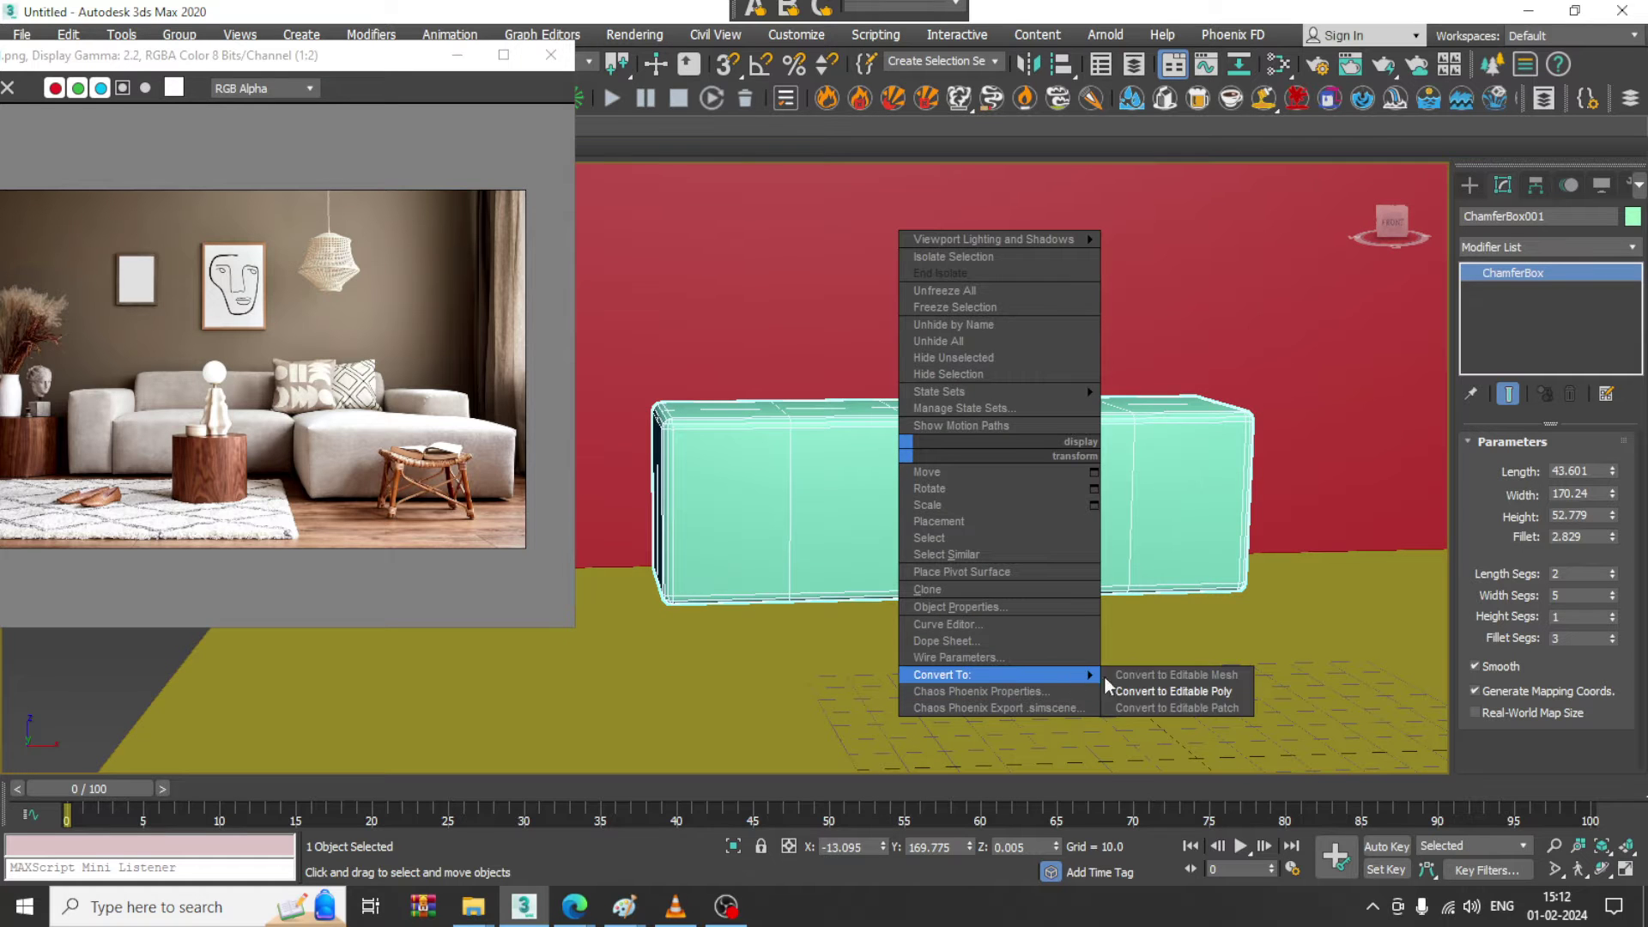
left_click(1151, 691)
middle_click_drag(1020, 551, 1012, 502, "alt")
left_click(1547, 246)
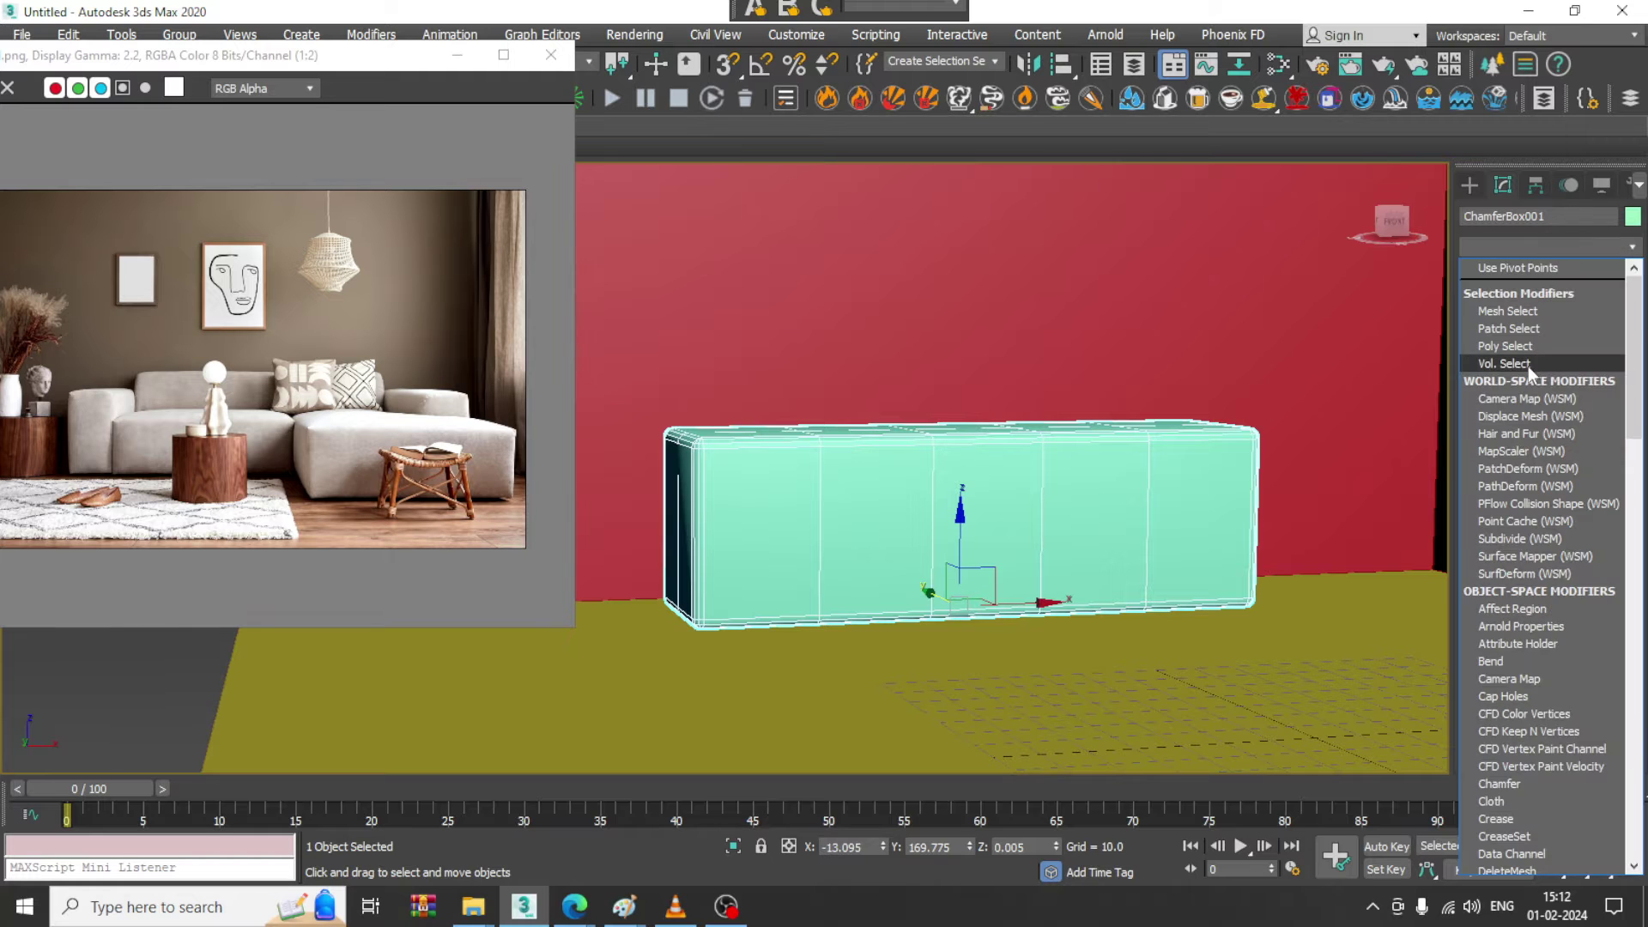
key("f")
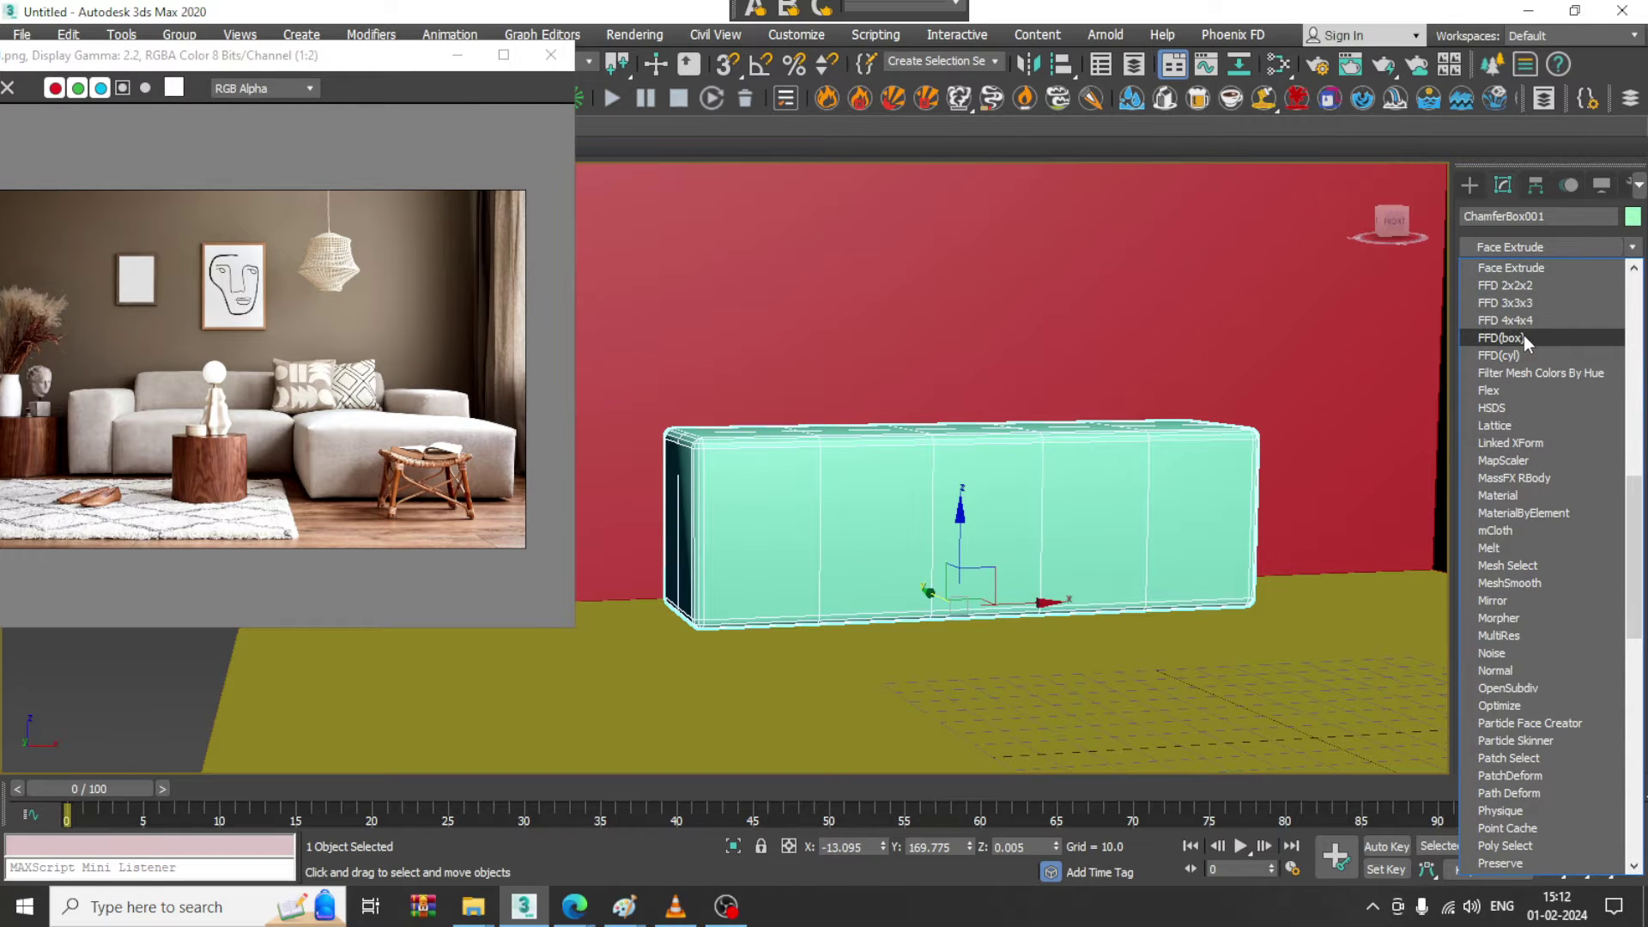
left_click(1504, 338)
- Raise the middle columns of the lattice's top control points slightly in the front view to bow the box's upper edge
key("alt+w")
key("alt+w")
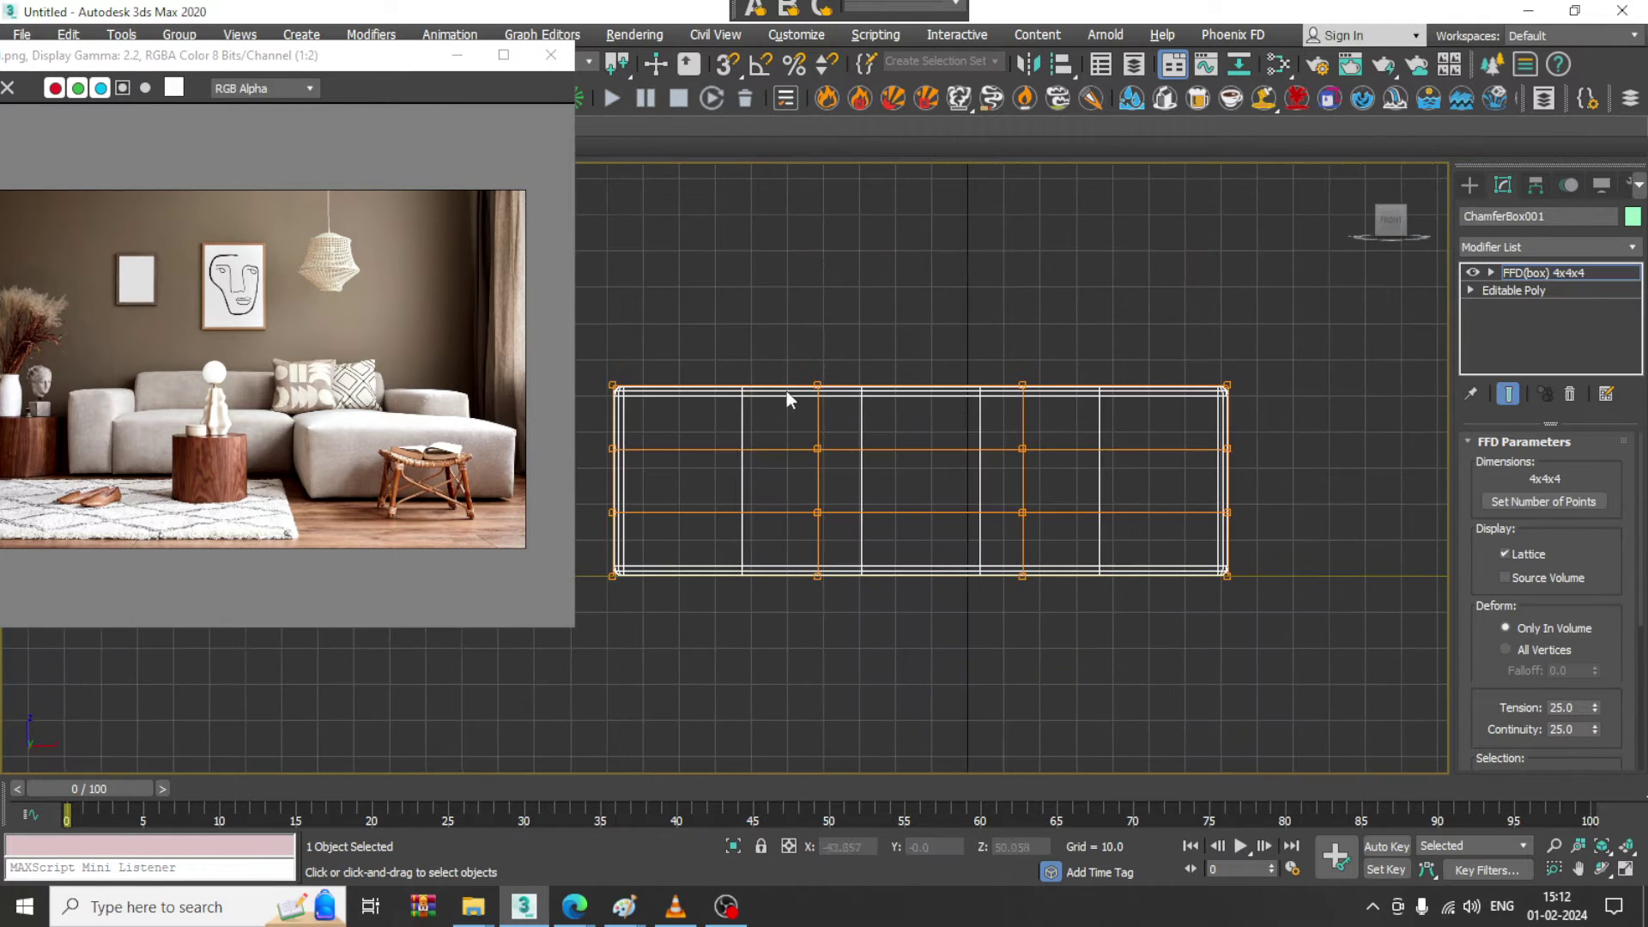
left_click_drag(771, 337, 1079, 442)
left_click_drag(917, 313, 917, 308)
left_click(817, 378)
left_click_drag(818, 330, 823, 330)
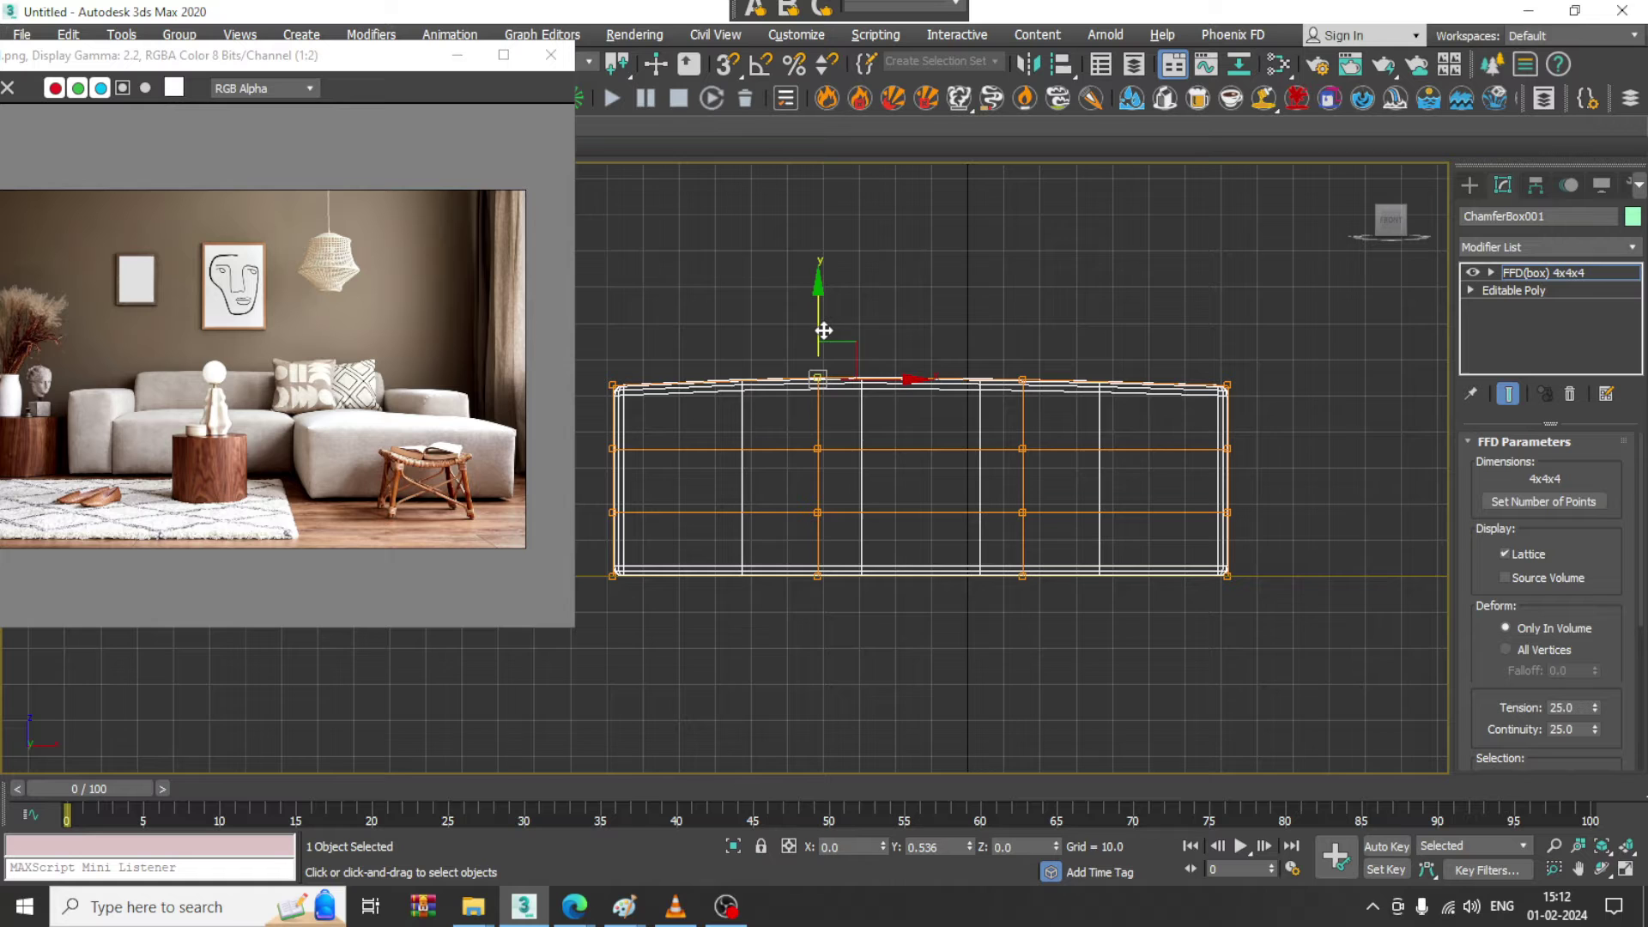
- Raise the lattice's top control points along the middle of the box's depth to arch the top from front to back
key("alt+w")
middle_click(894, 527)
key("alt+w")
middle_click_drag(996, 573, 1064, 579, "alt")
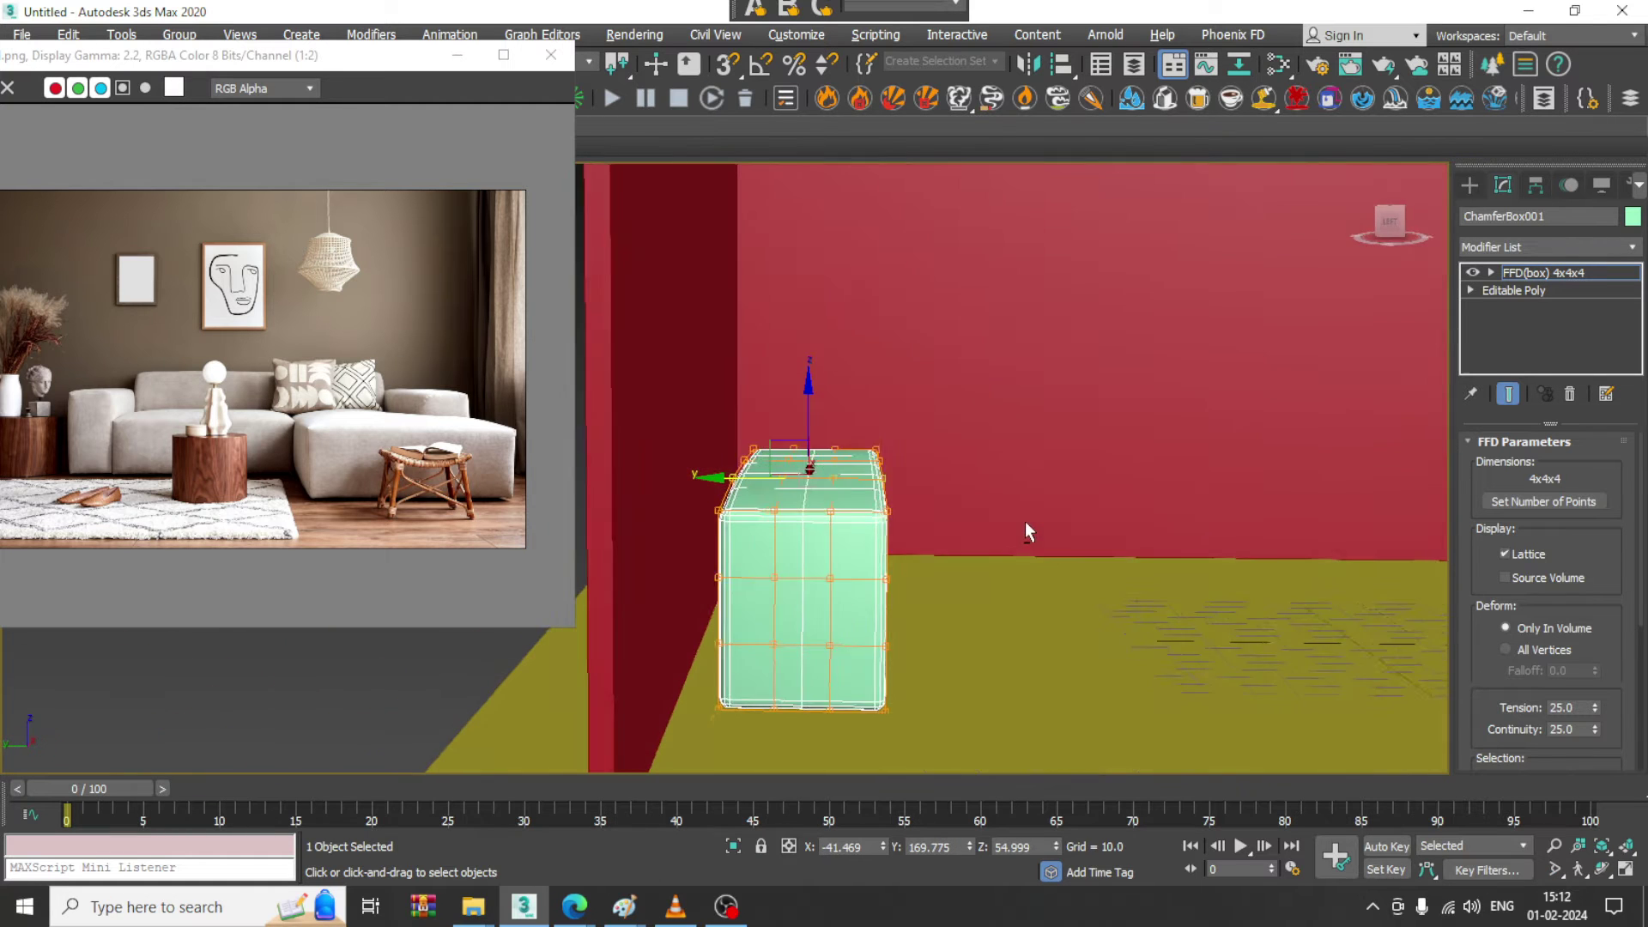
middle_click_drag(1025, 522, 997, 506, "alt")
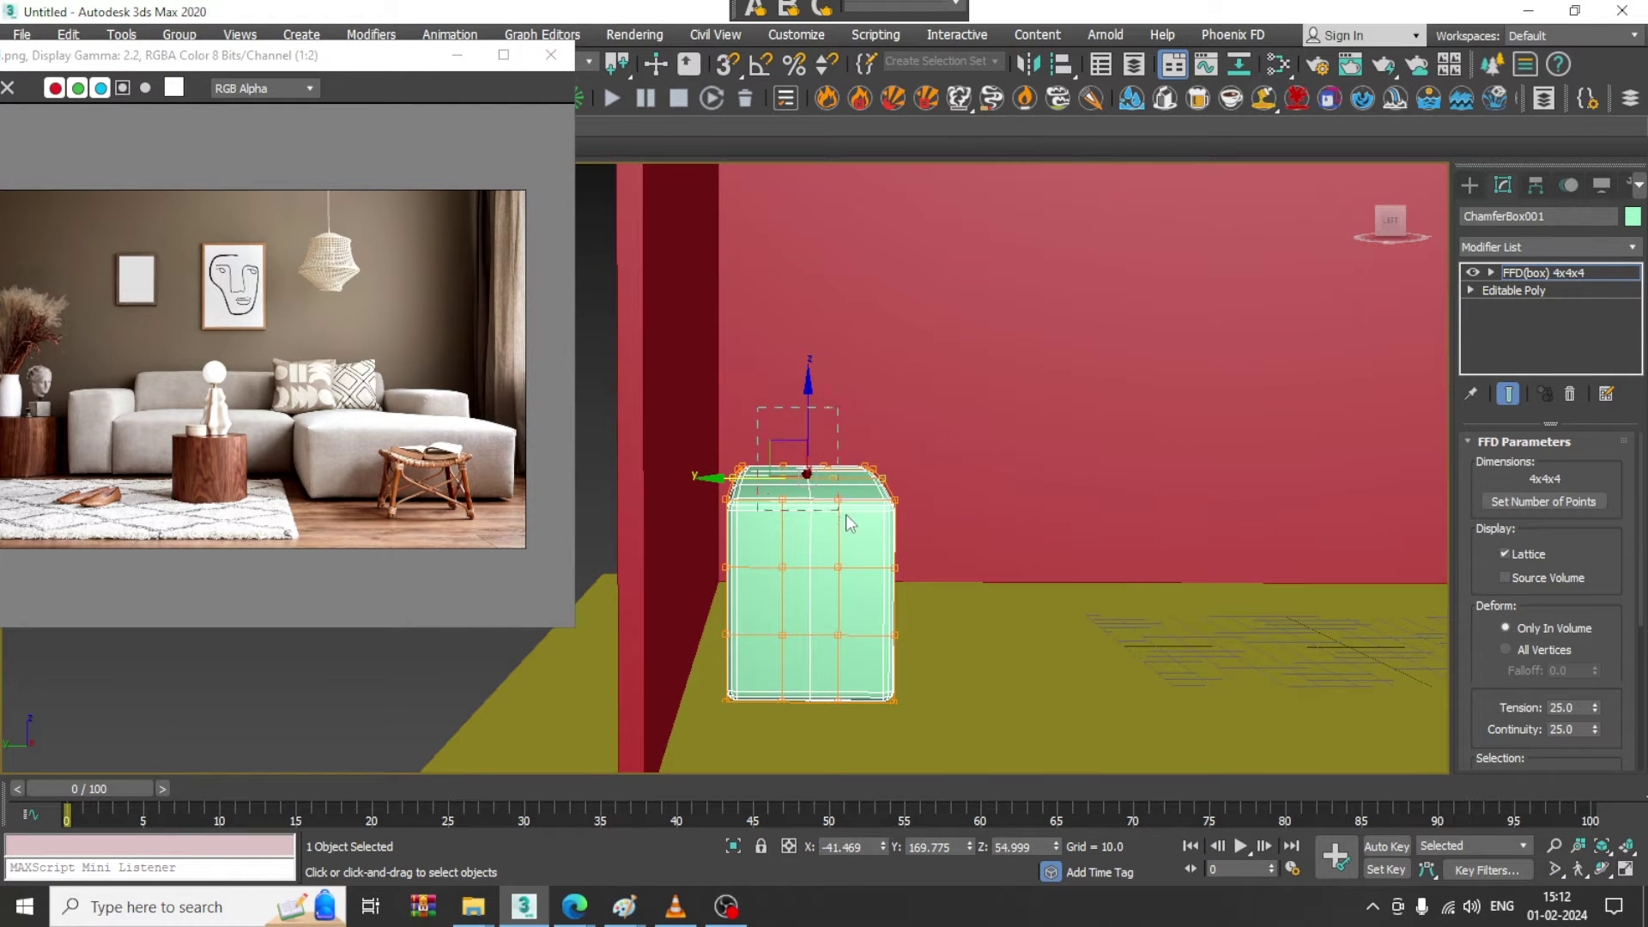
left_click_drag(846, 518, 845, 524)
left_click_drag(803, 402, 807, 400)
- Try to shift the lattice's upper front control points along Y in the side view, and undo the change
middle_click_drag(1043, 519, 997, 458, "alt")
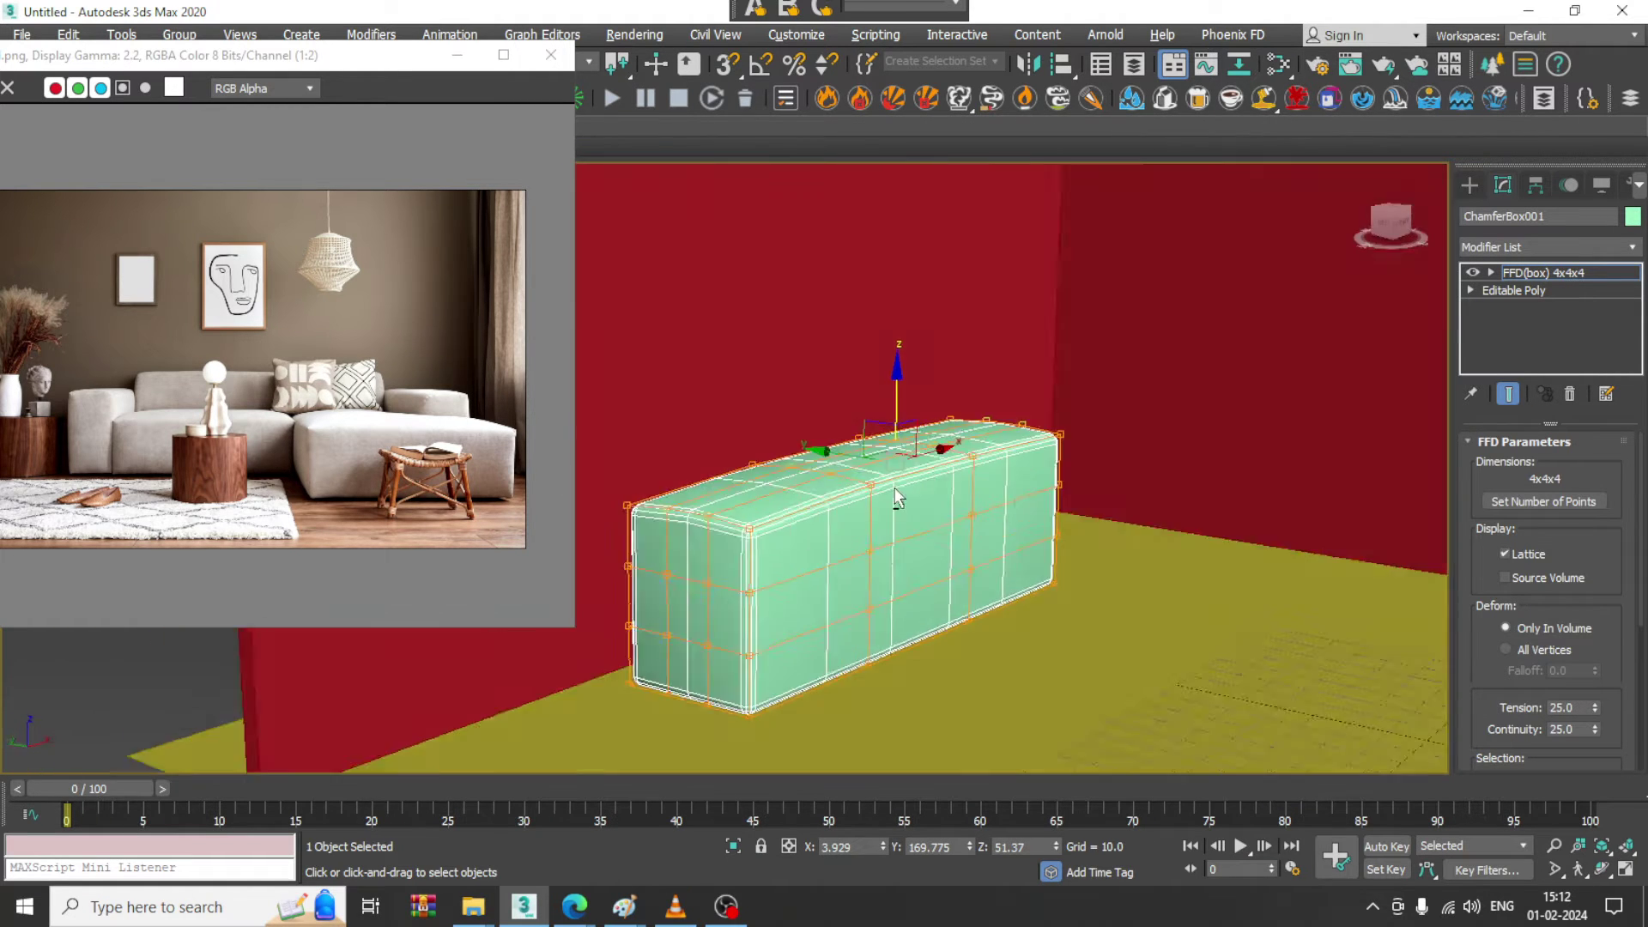
key("alt+w")
right_click(673, 622)
key("alt+w")
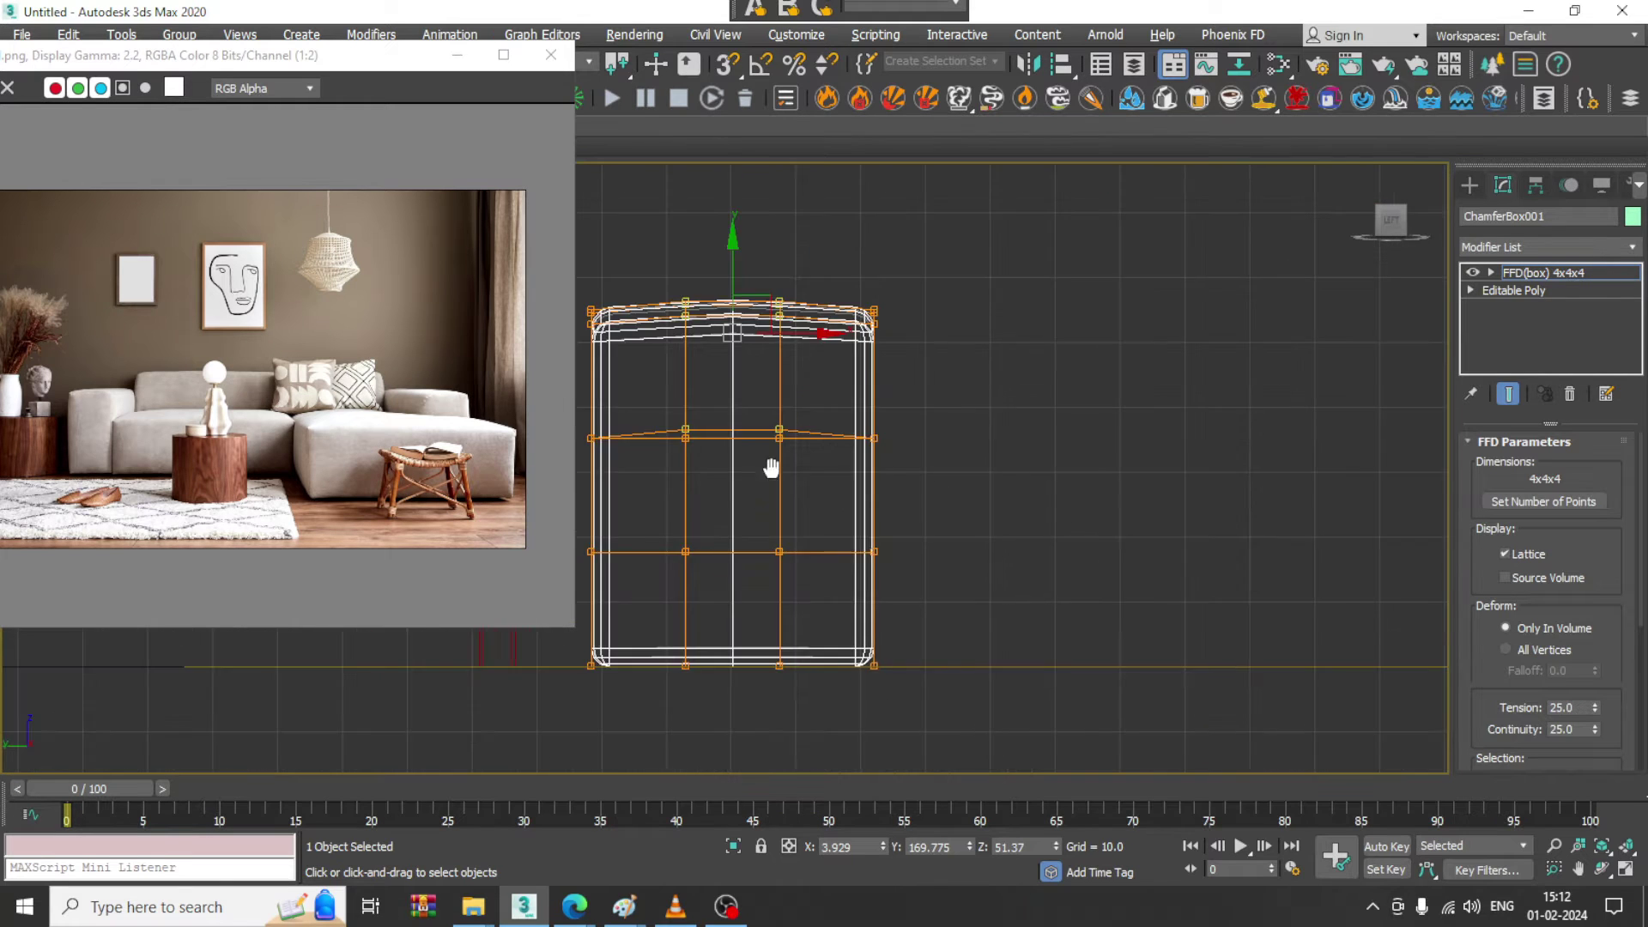
left_click_drag(1005, 346, 987, 342)
key("ctrl+z")
- Connect the box's ring of vertical edges with 2 segments in the Editable Poly and return to the FFD(box) modifier
key("alt+w")
middle_click(1177, 655)
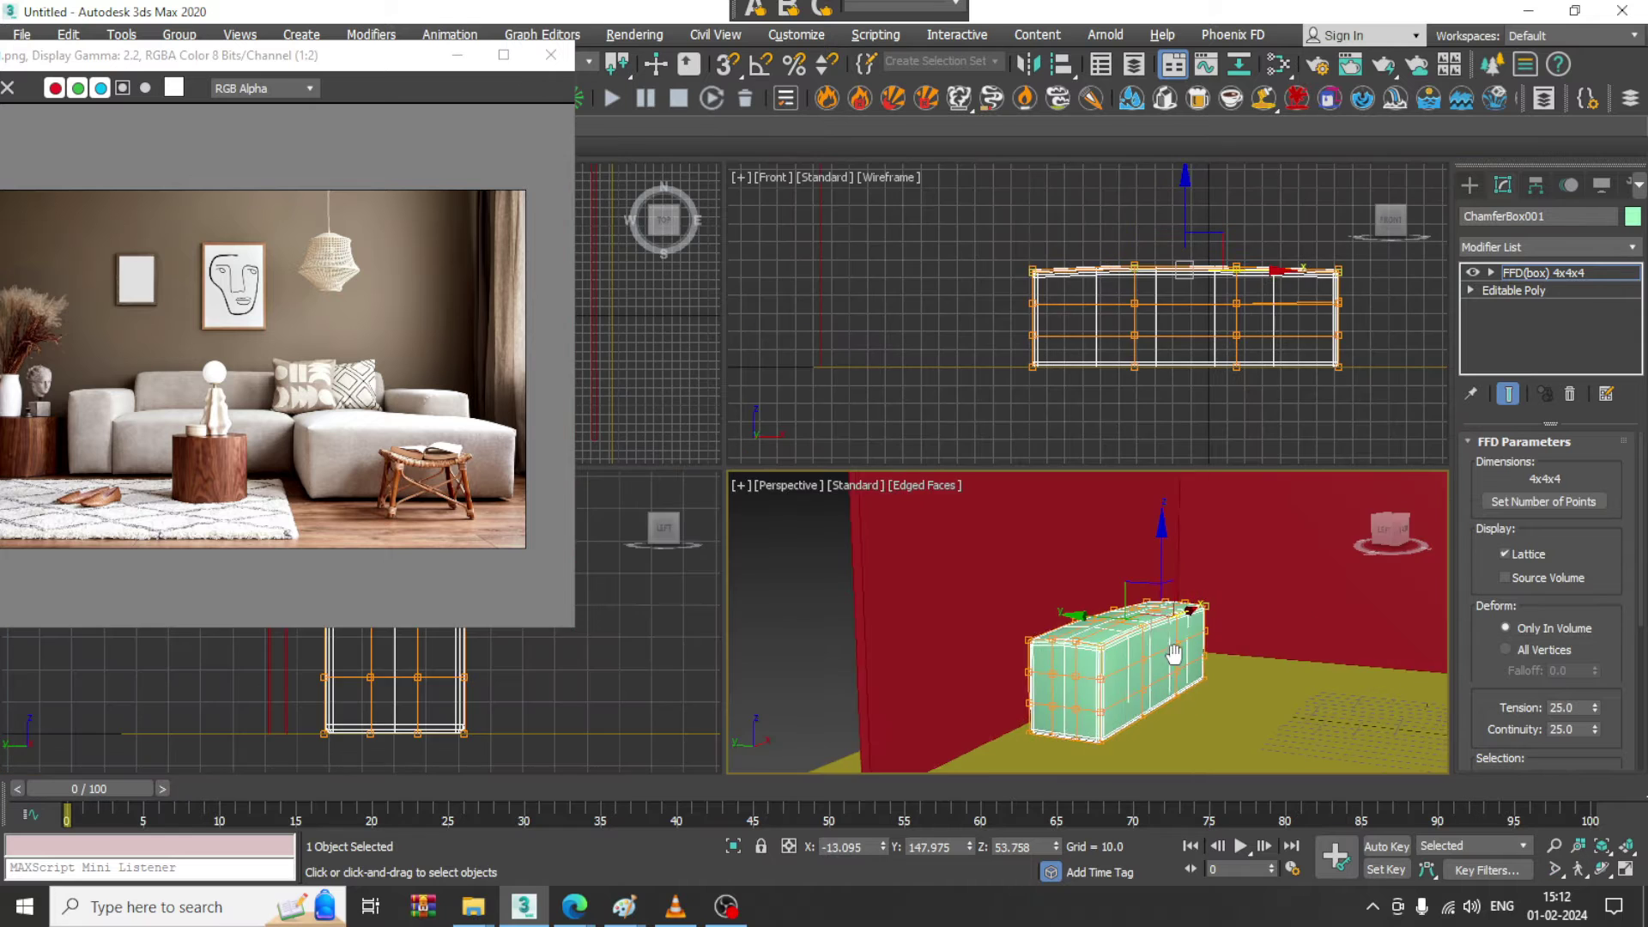
key("alt+w")
middle_click_drag(1016, 605, 1165, 603)
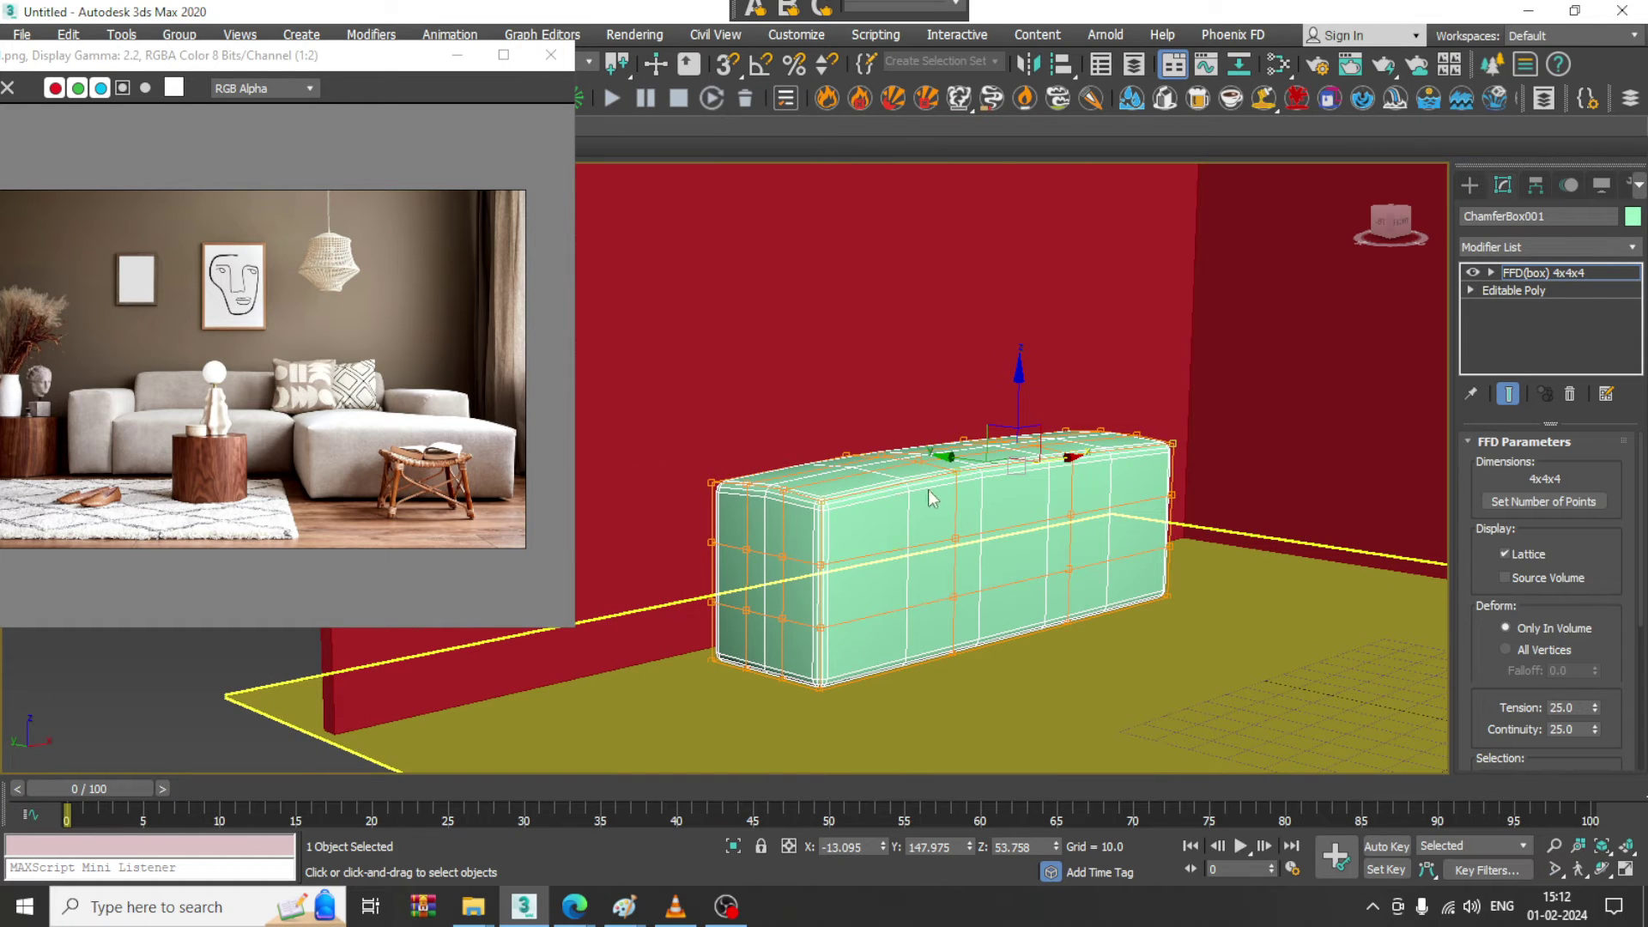
left_click(1472, 291)
left_click(1509, 325)
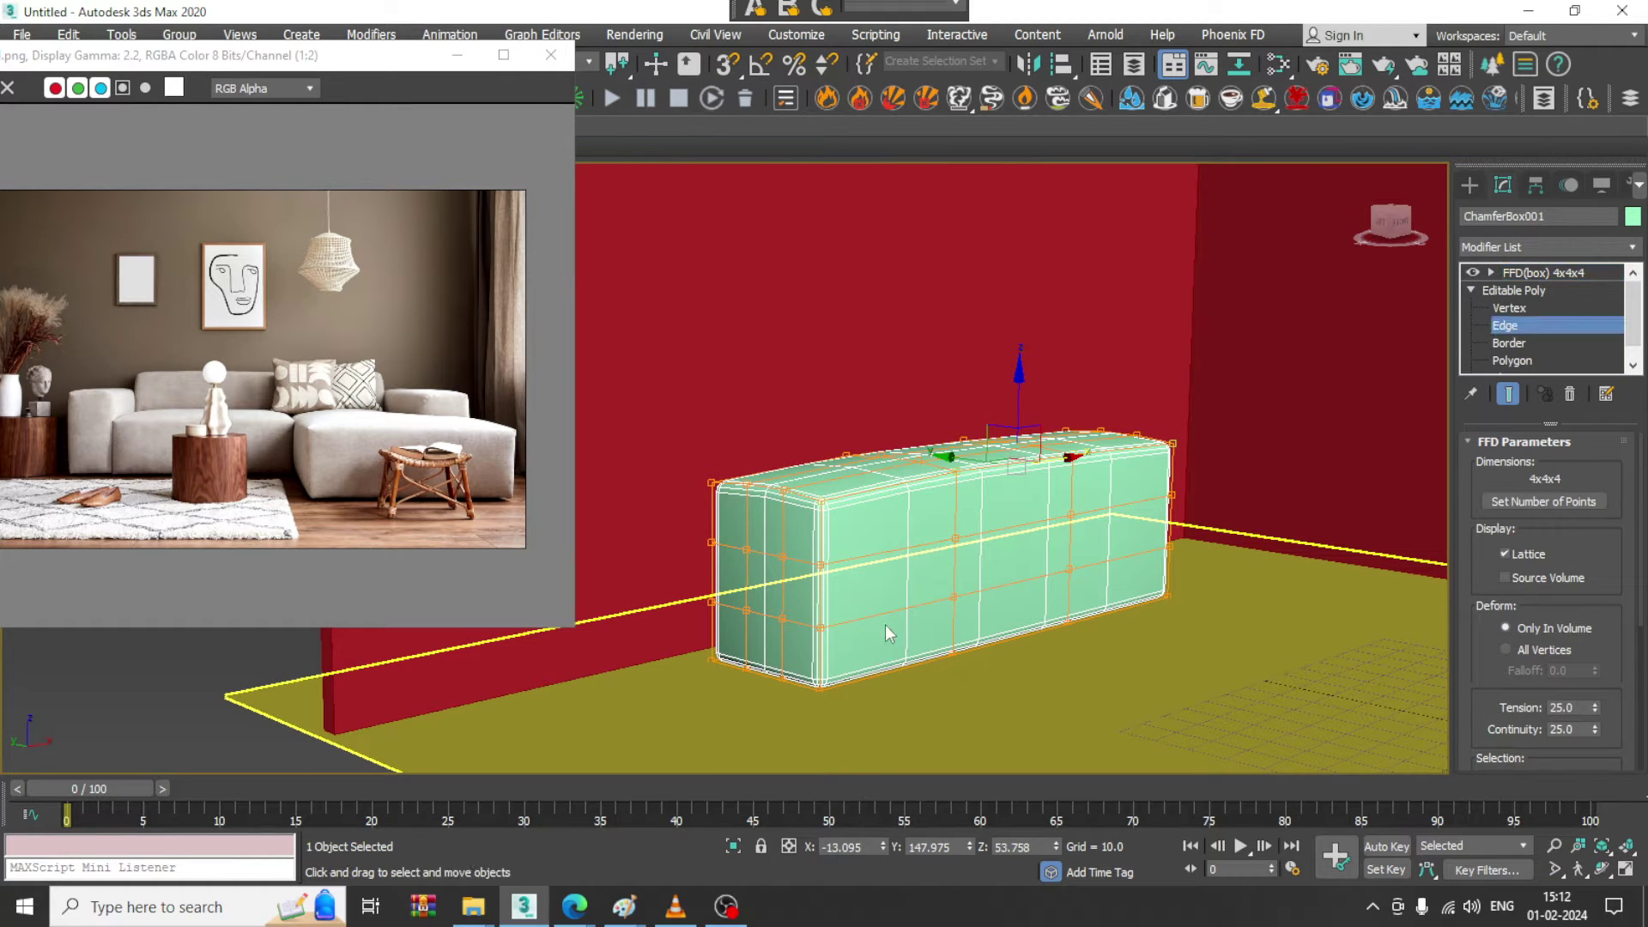
left_click(825, 596)
key("alt+r")
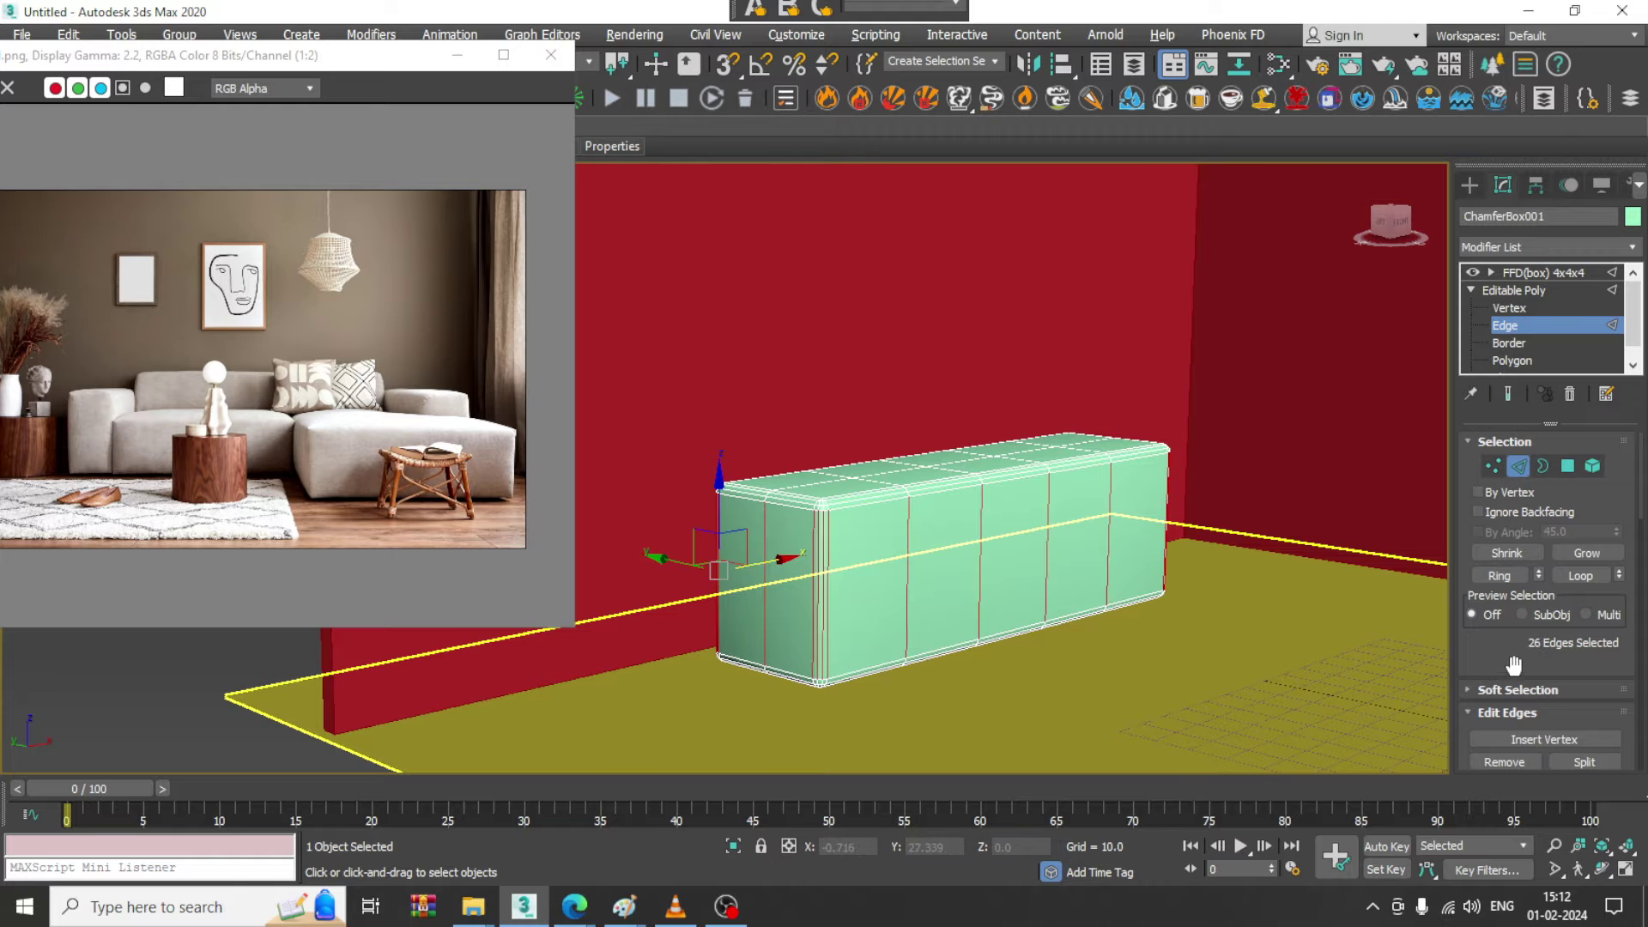
scroll(1513, 665, "down", 3)
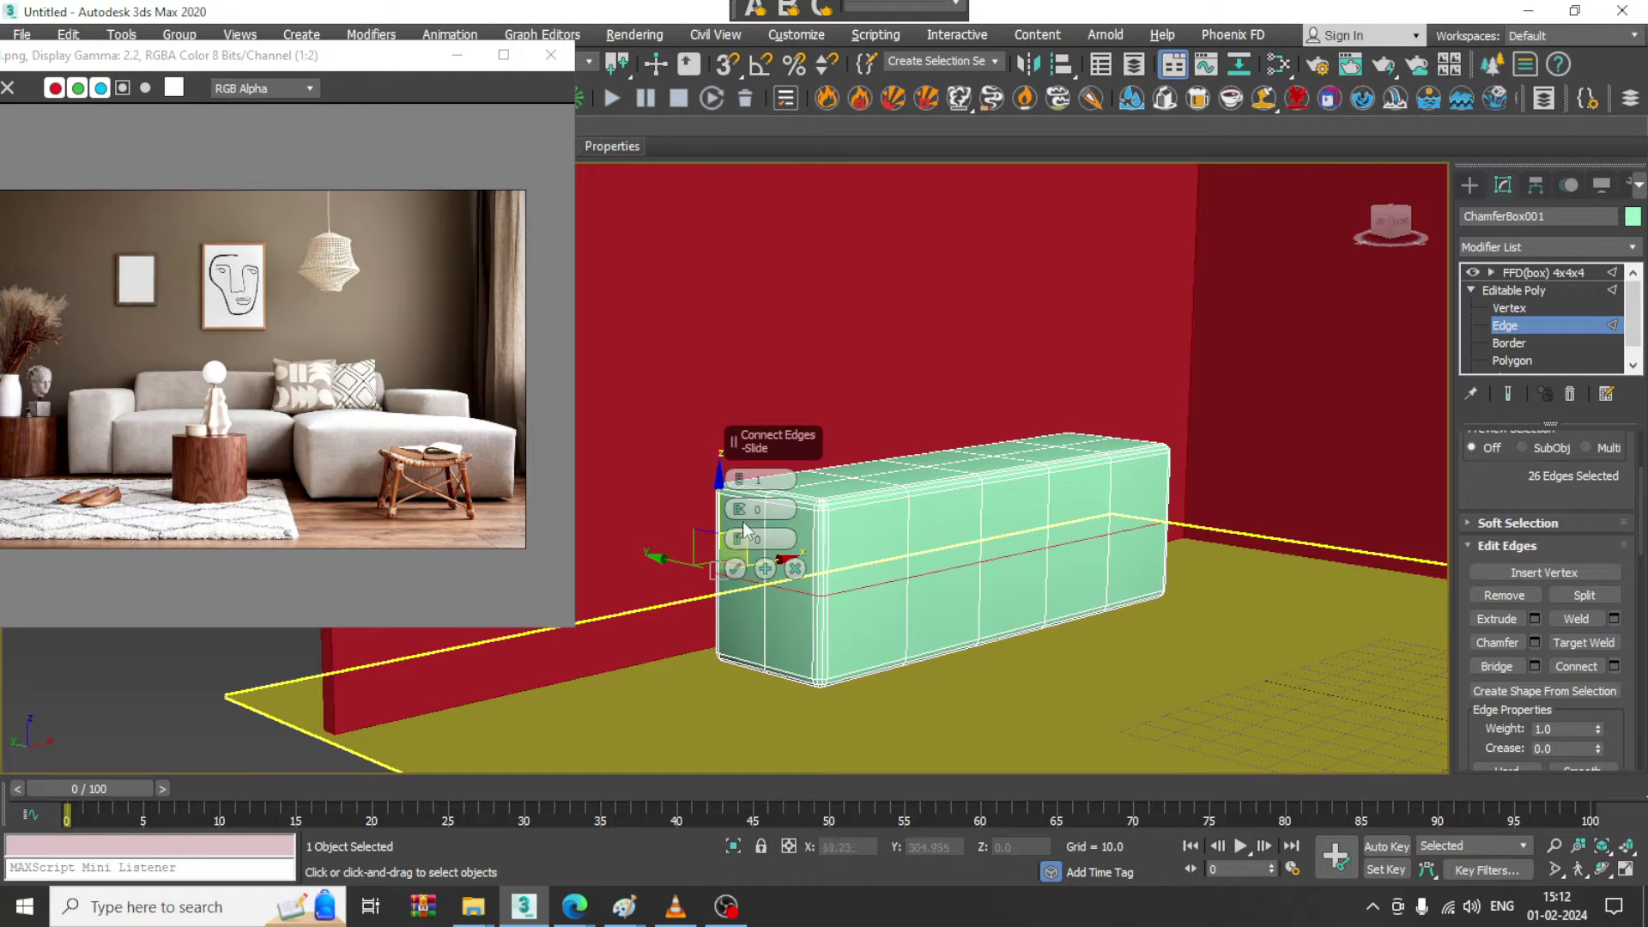
left_click(742, 482)
left_click(736, 570)
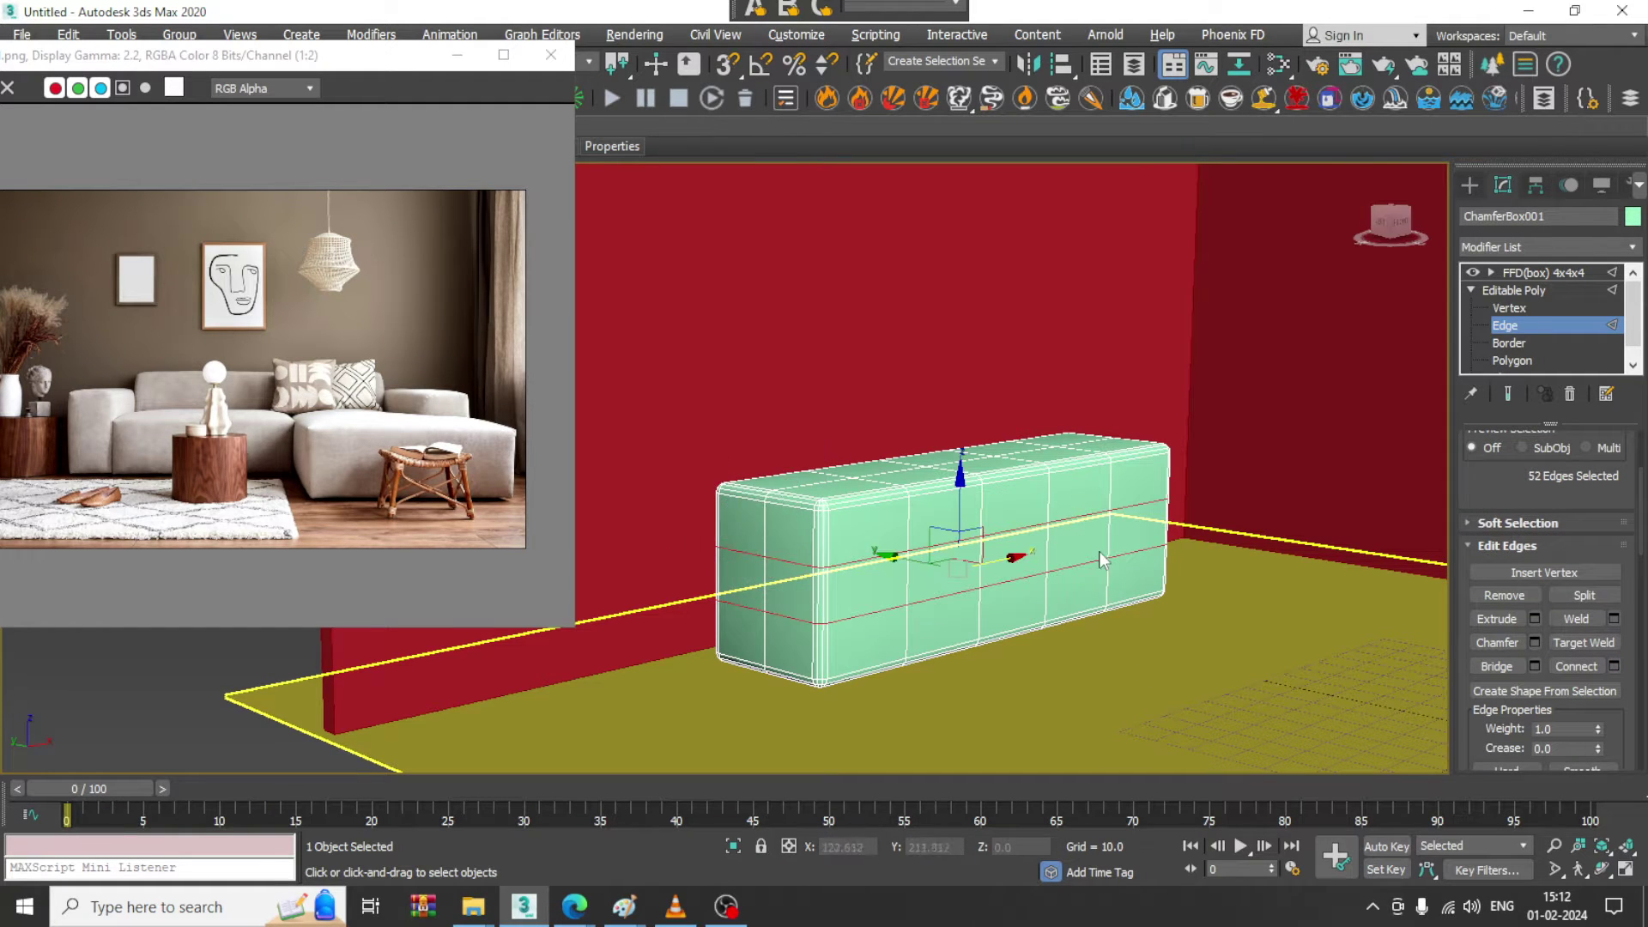
left_click(1544, 292)
left_click(1551, 271)
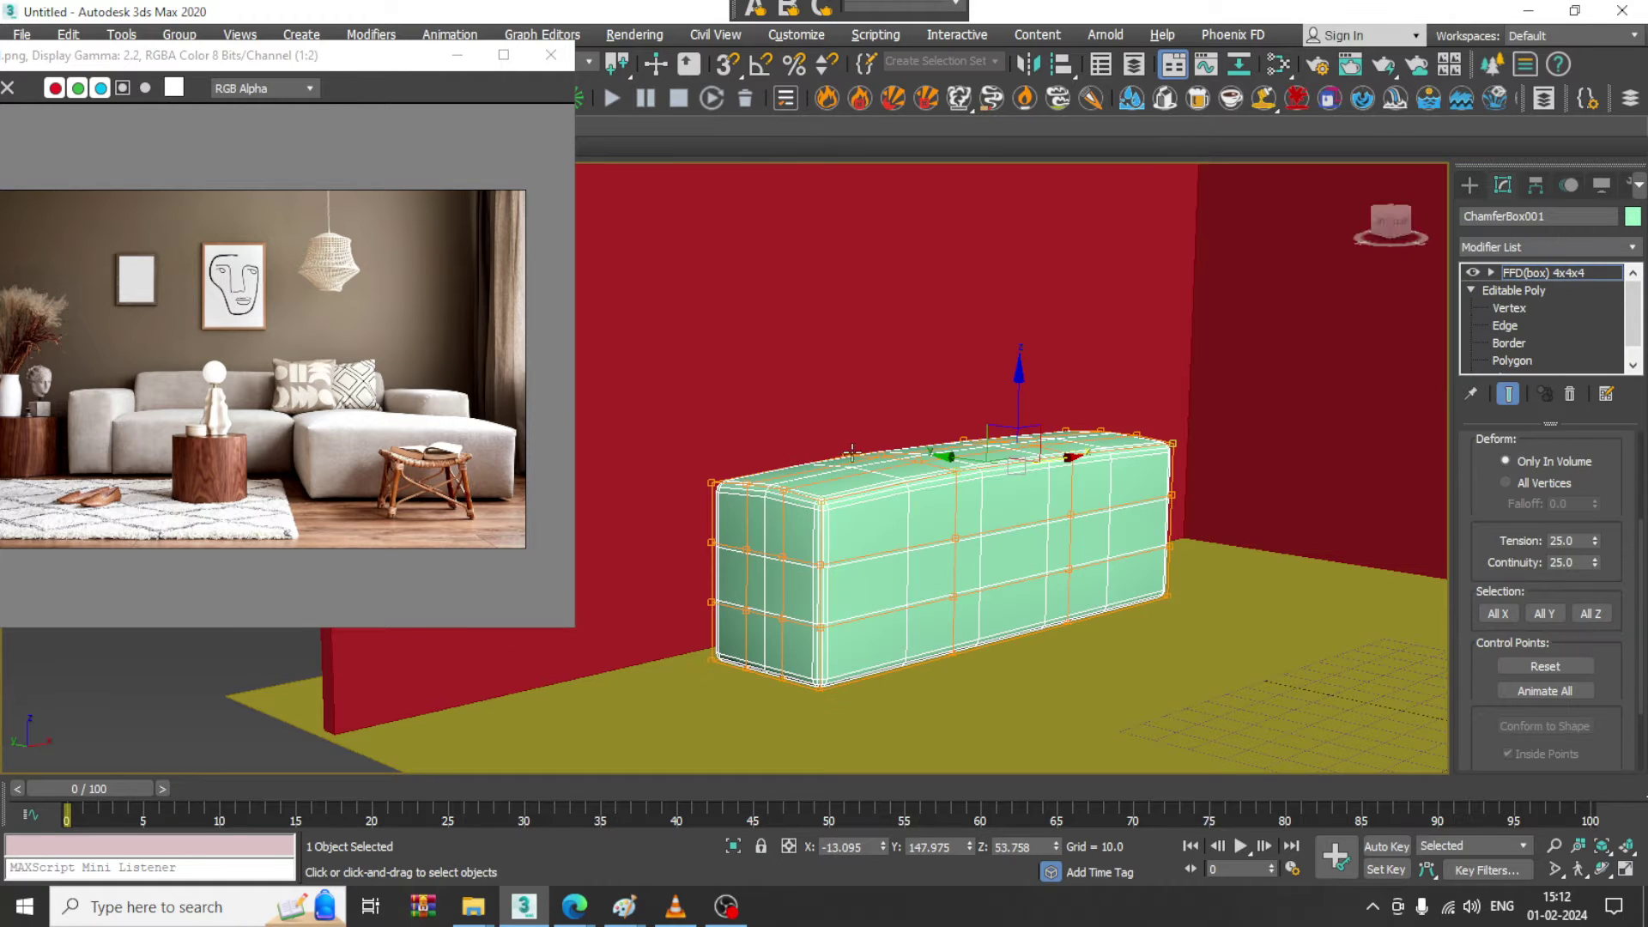
- Push the two middle rows of the lattice's front control points outward to about Y 146.7 in the side view
middle_click_drag(850, 447, 928, 443, "alt")
key("alt+w")
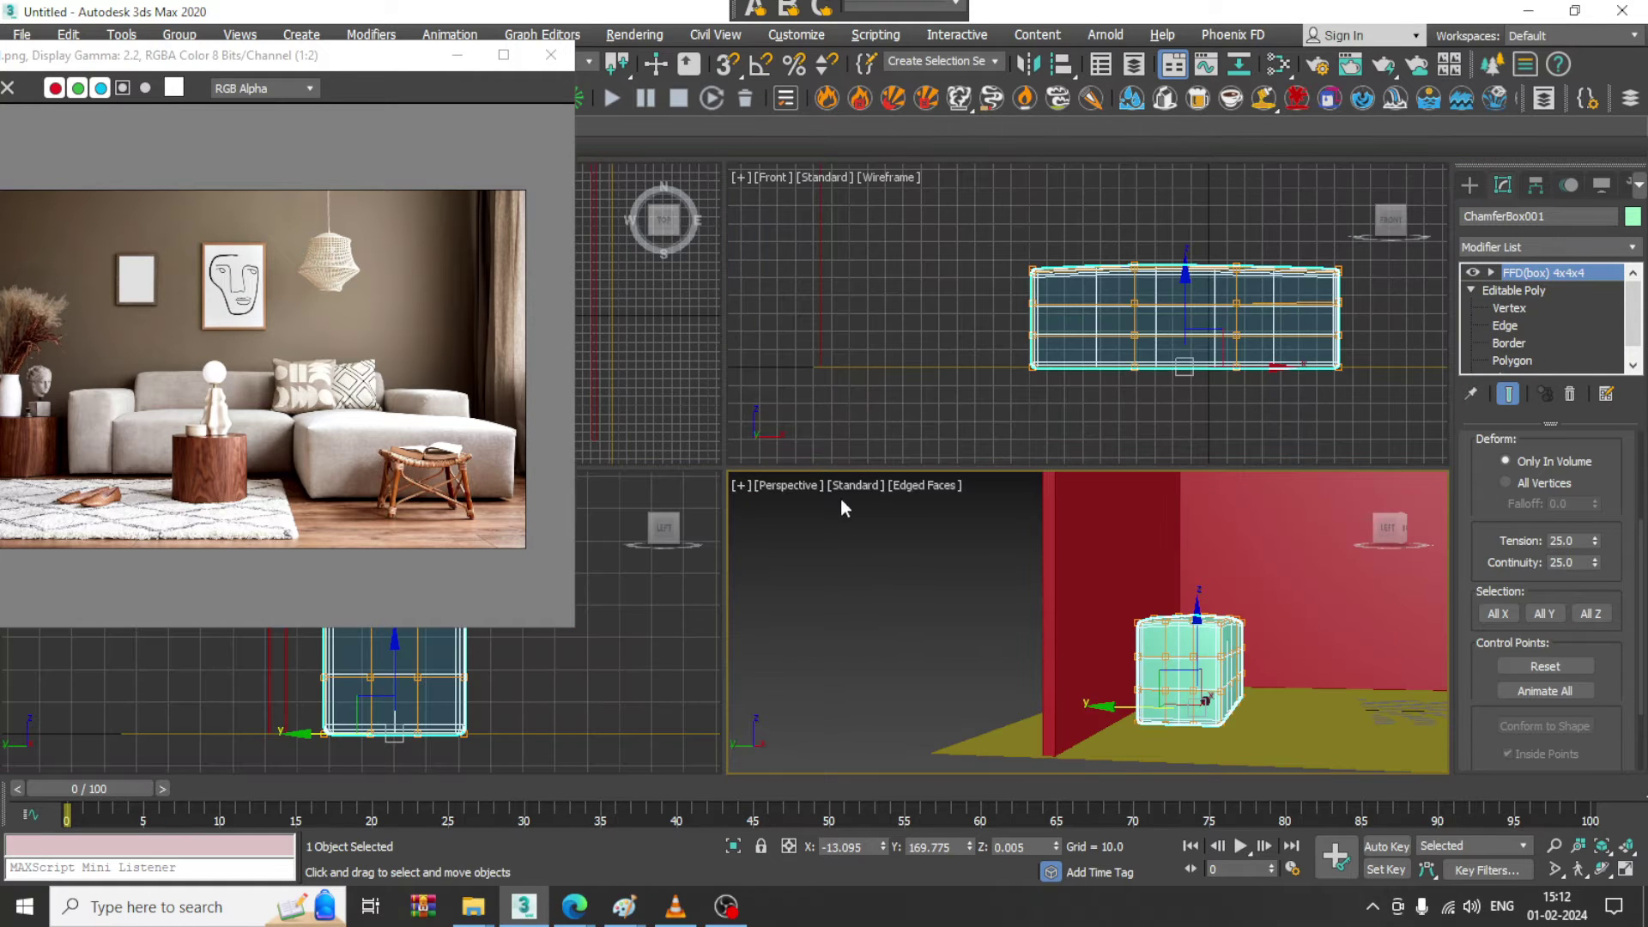
right_click(584, 725)
key("alt+w")
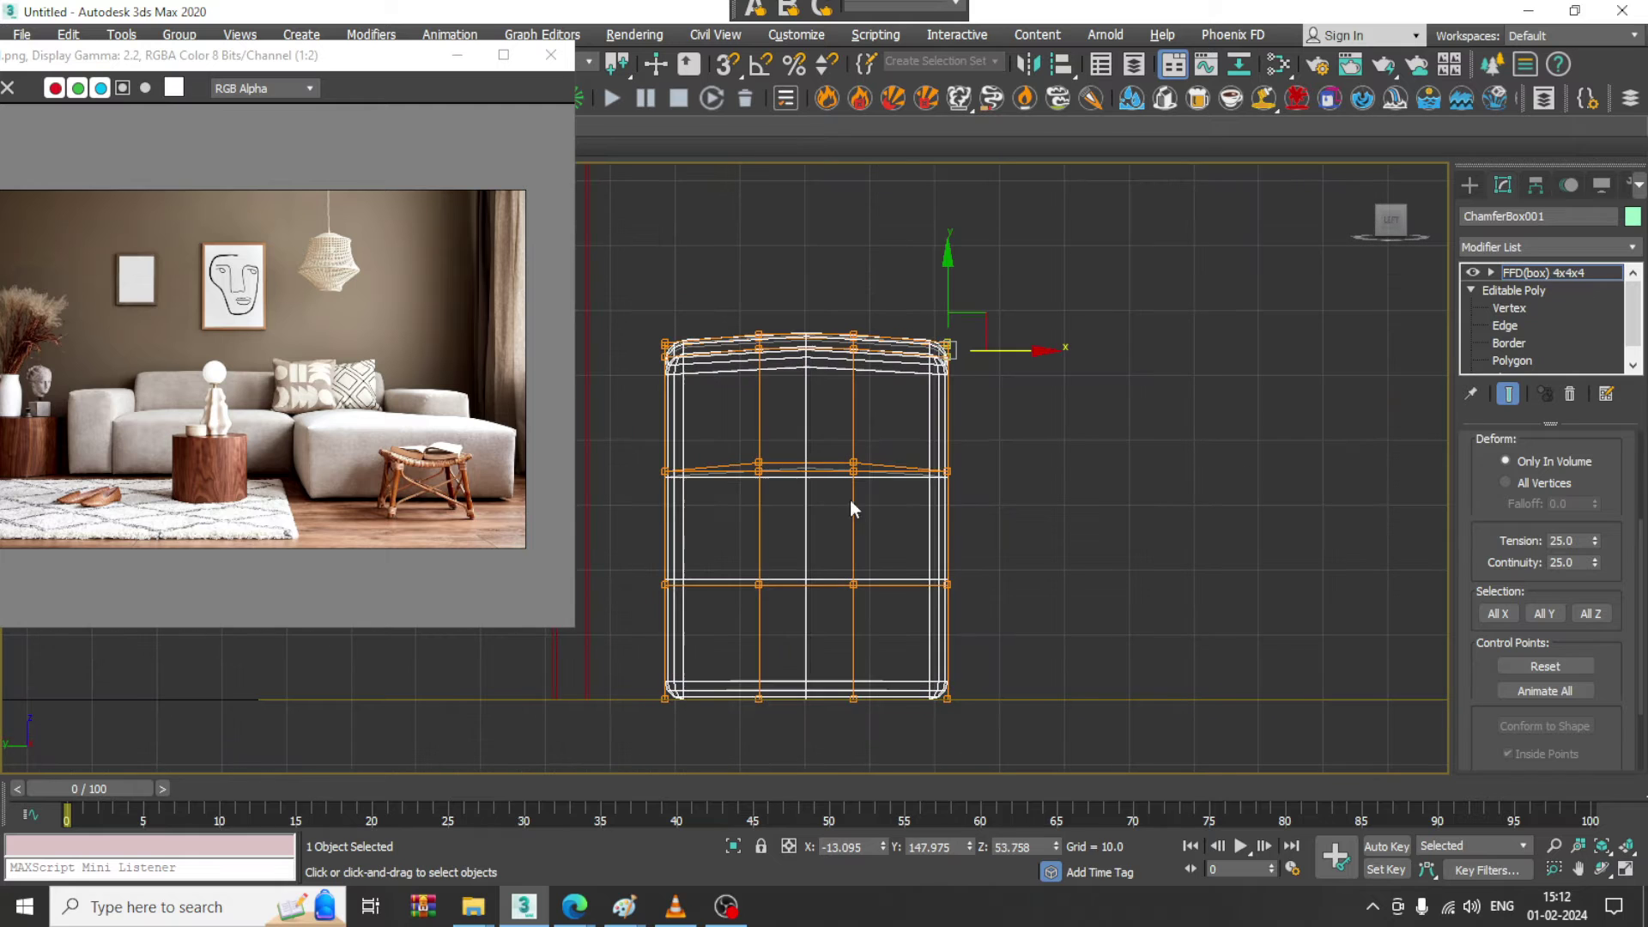
left_click_drag(1014, 530, 1024, 533)
key("alt+w")
right_click(1023, 533)
key("alt+w")
- Select the upper two rows of the lattice's control points and raise them to about Z 56
middle_click_drag(1023, 533, 954, 565, "alt")
scroll(953, 564, "up", 4)
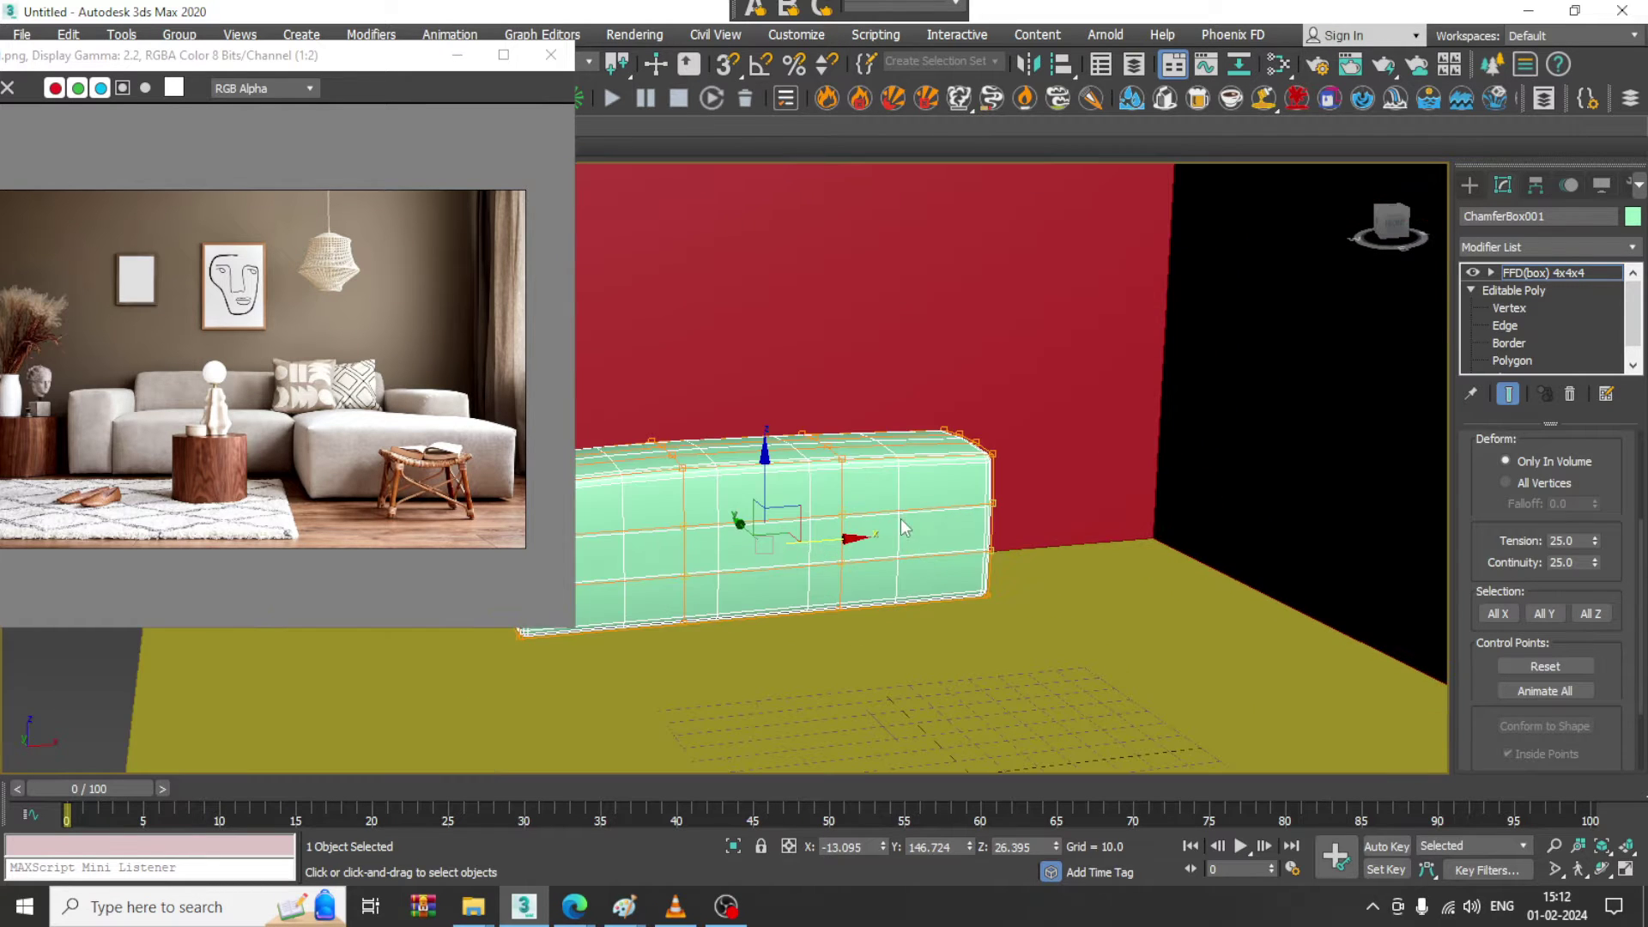
middle_click_drag(901, 476, 858, 468, "alt")
key("1")
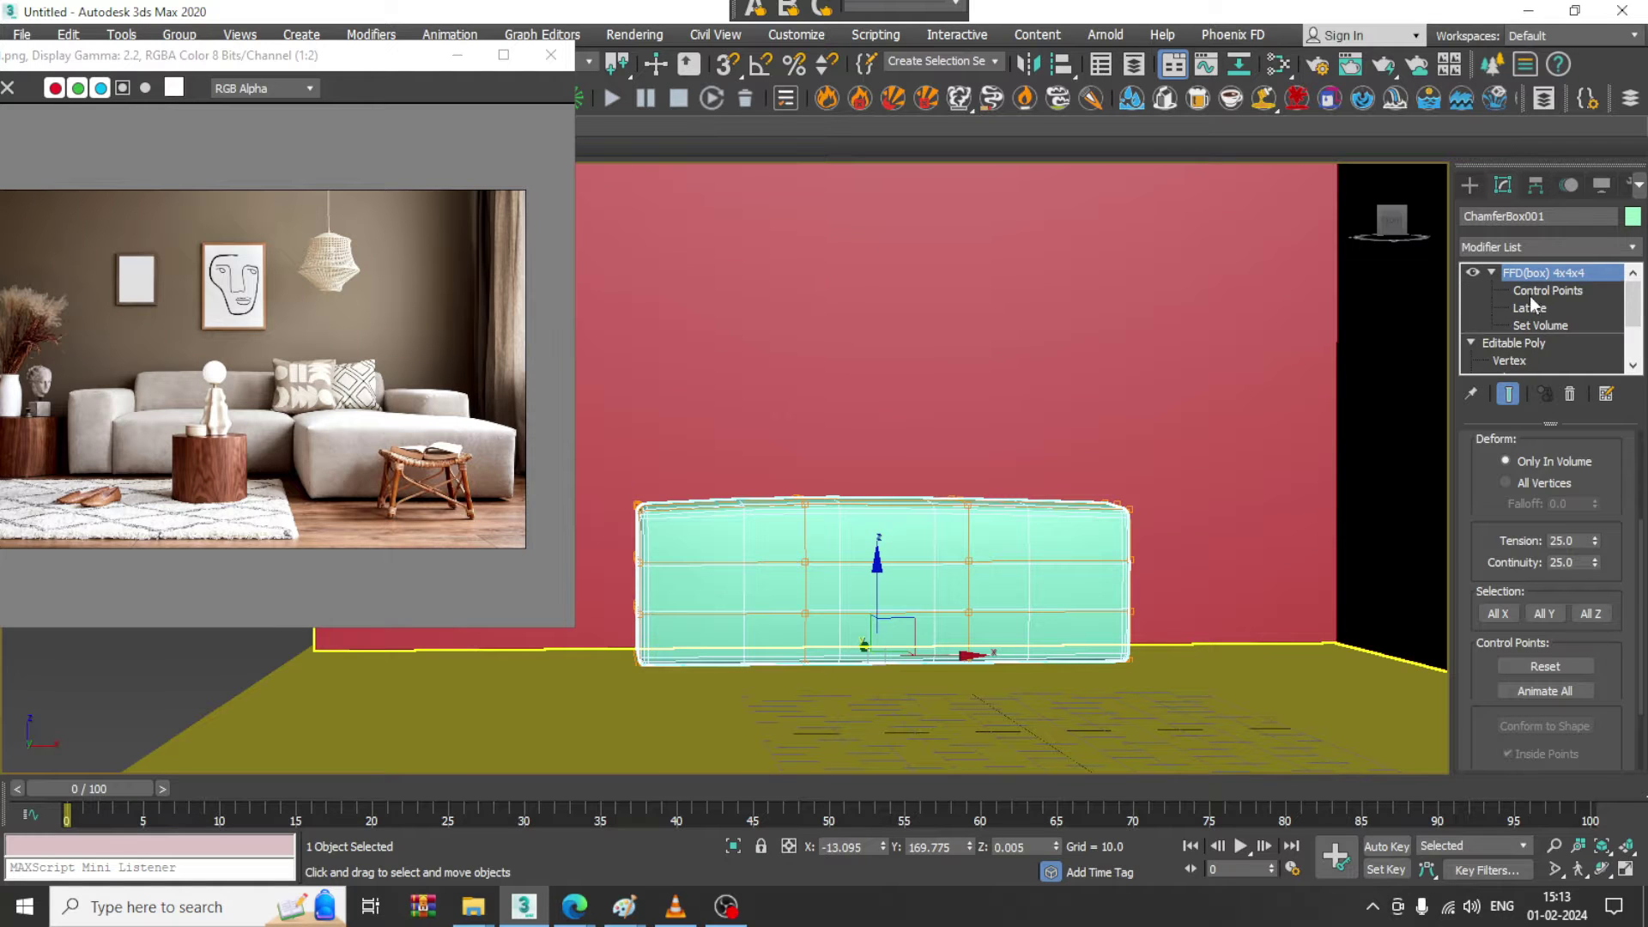
left_click(1530, 293)
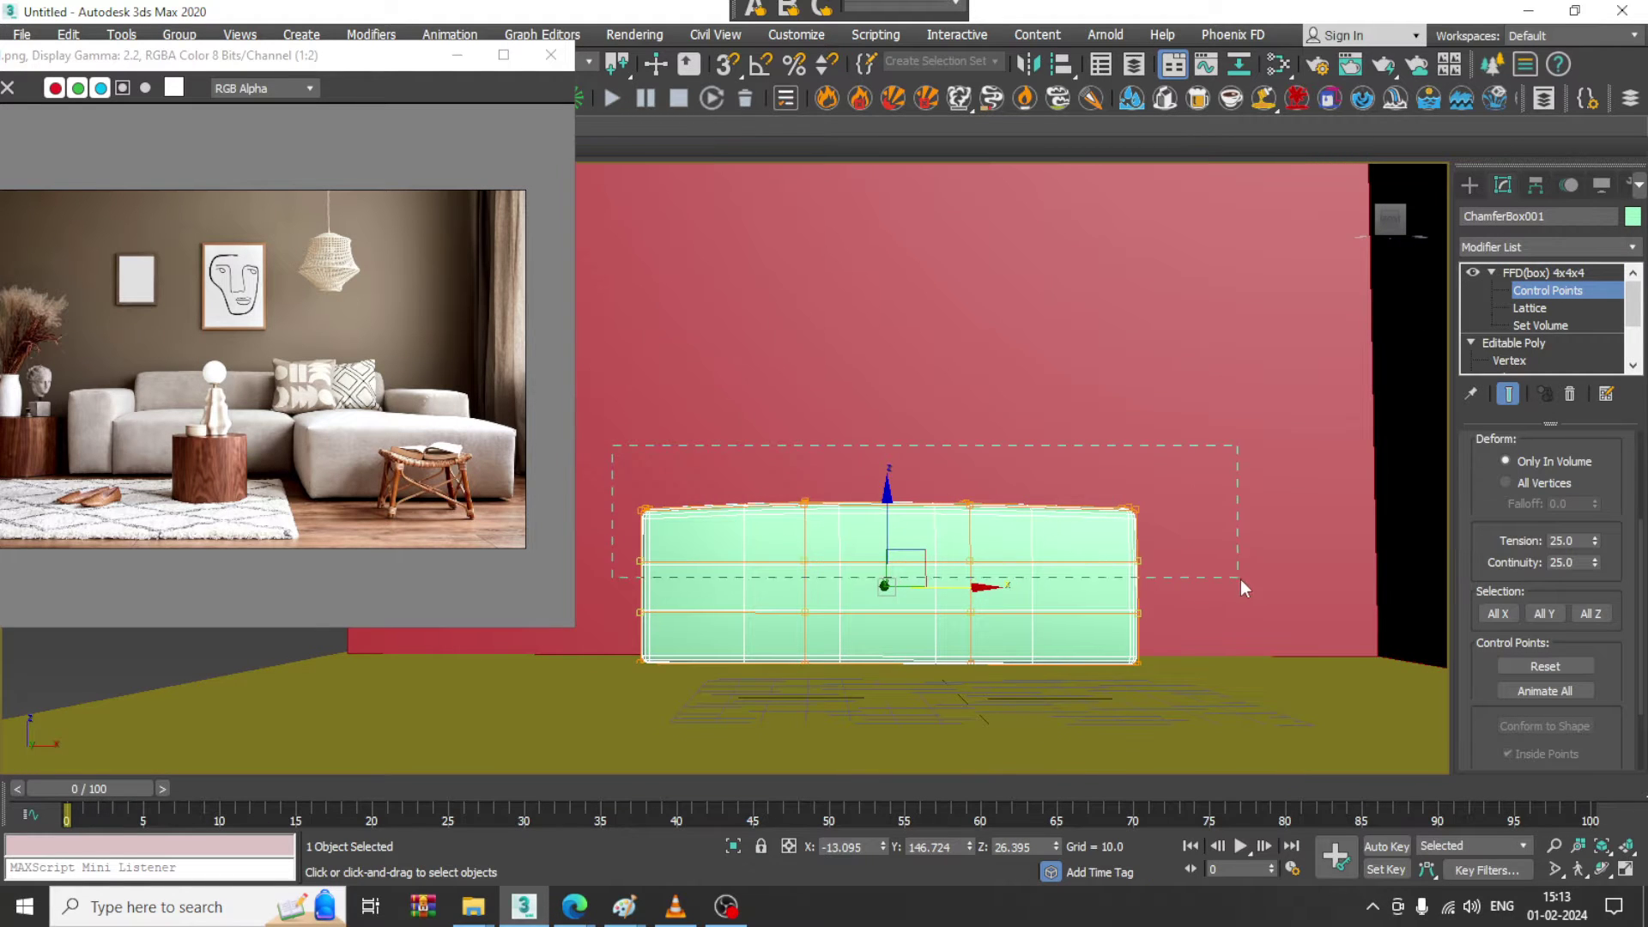
left_click_drag(1239, 579, 1262, 589)
key("F3")
left_click_drag(881, 461, 882, 422)
key("F3")
middle_click_drag(881, 422, 971, 520, "alt")
scroll(971, 521, "up", 8)
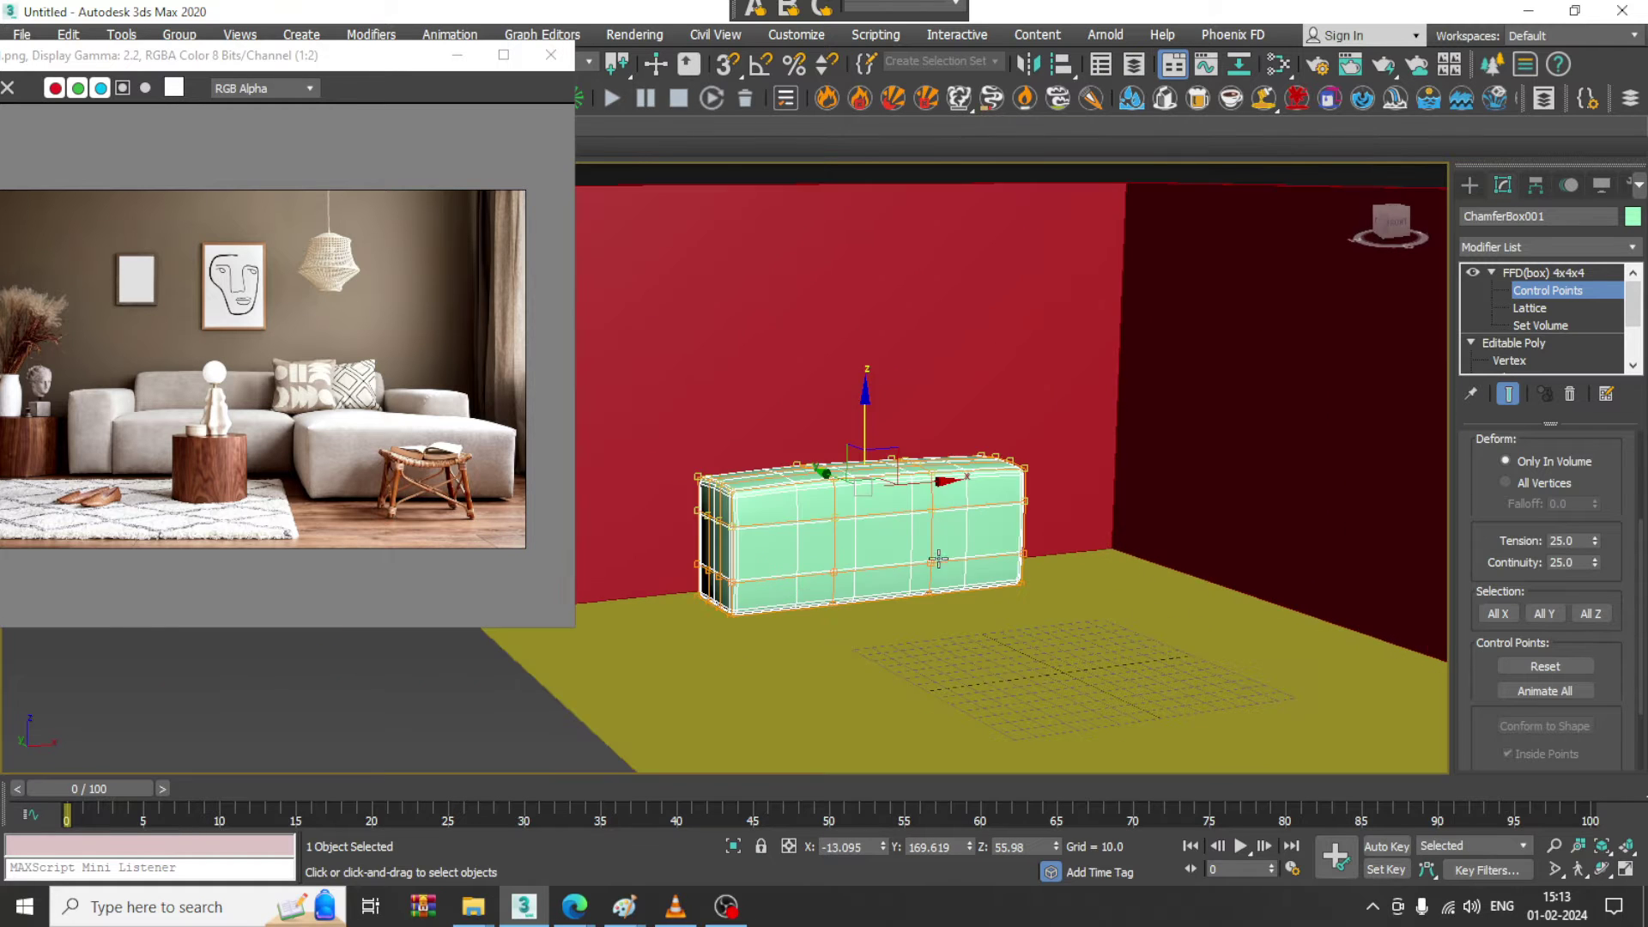
- Draw a chamfer box seat in front of the sofa backrest, about 101 long, 129 wide and 35 high, with a fillet of about 3.25
left_click(1470, 186)
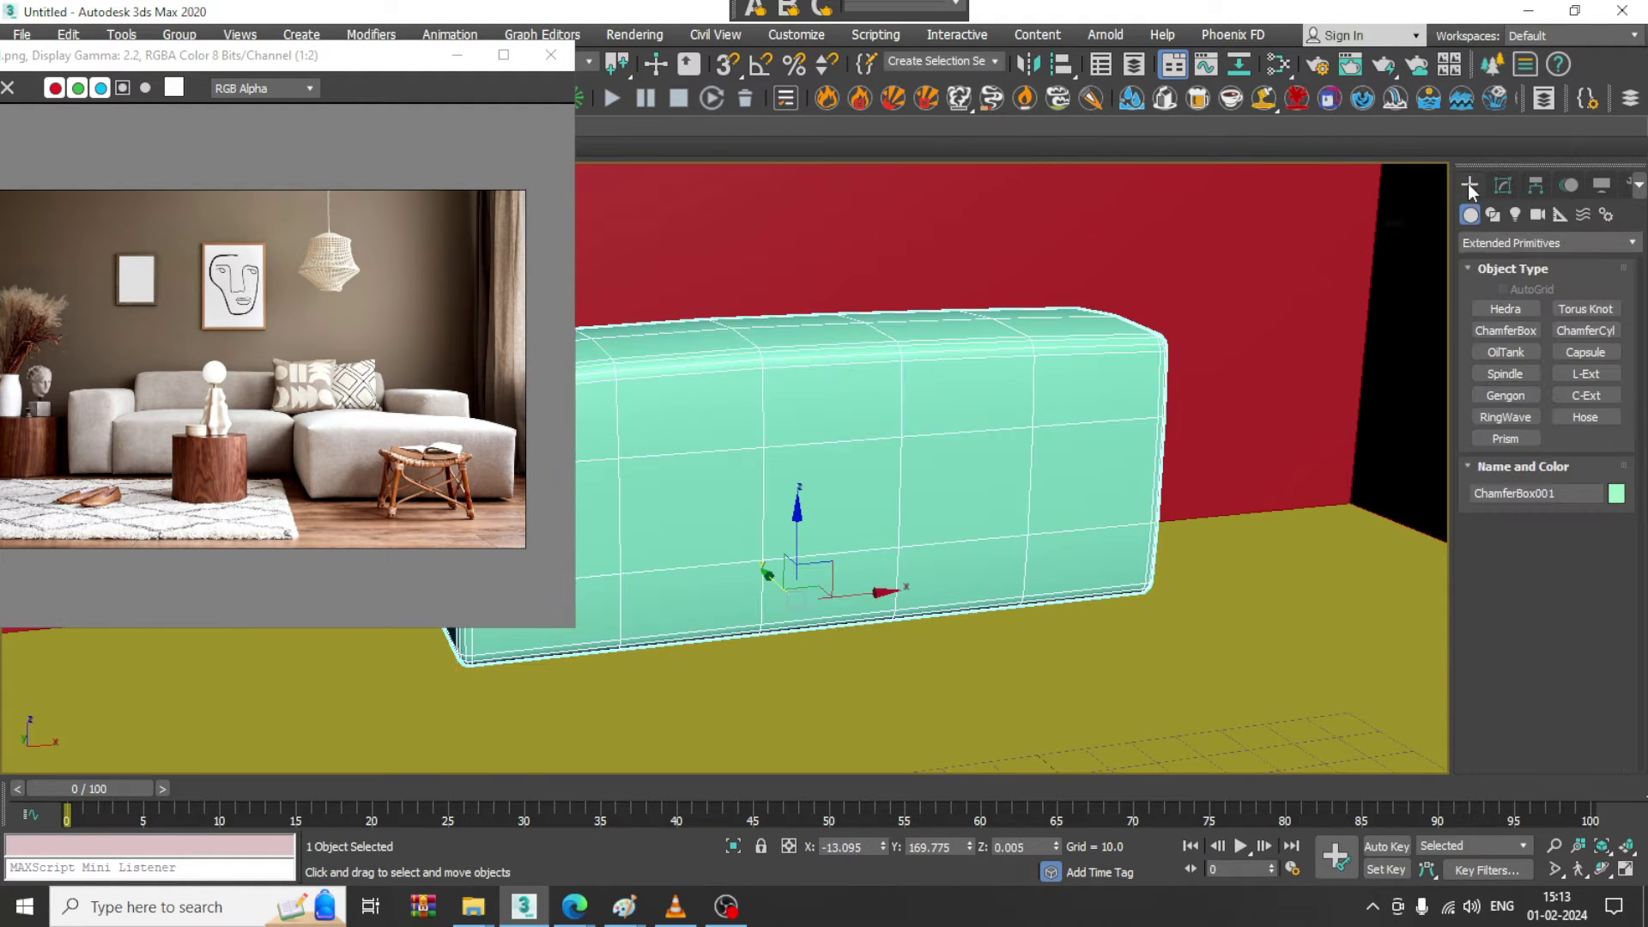
left_click(1492, 332)
scroll(935, 493, "down", 3)
middle_click_drag(854, 492, 903, 393)
left_click_drag(666, 514, 1133, 632)
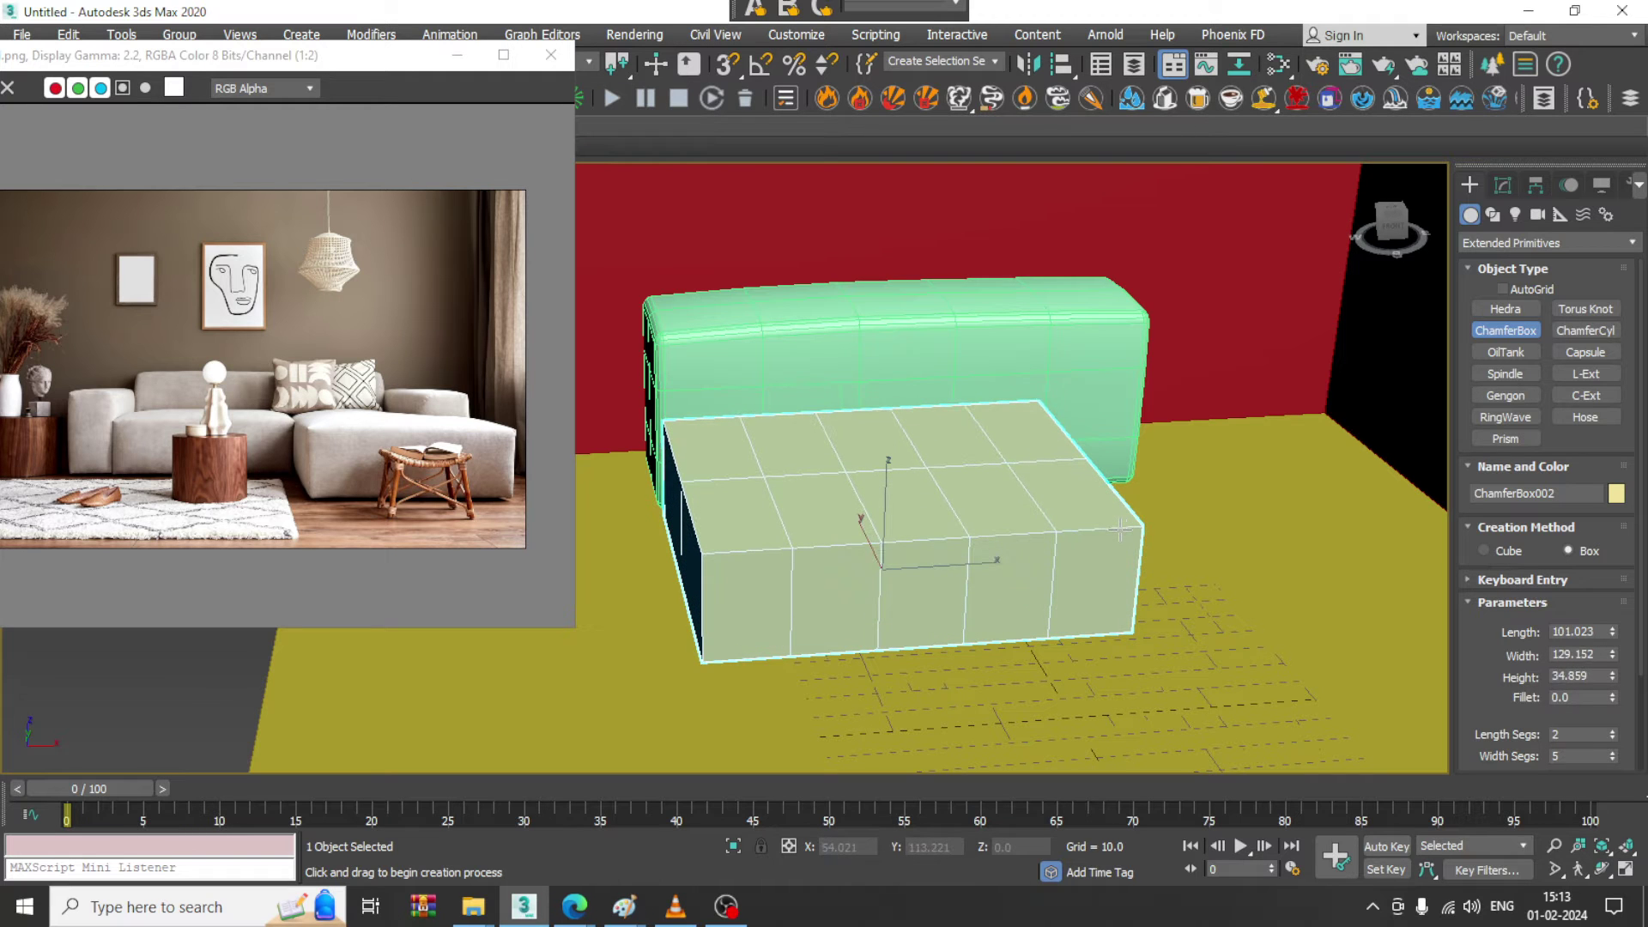
left_click(1119, 528)
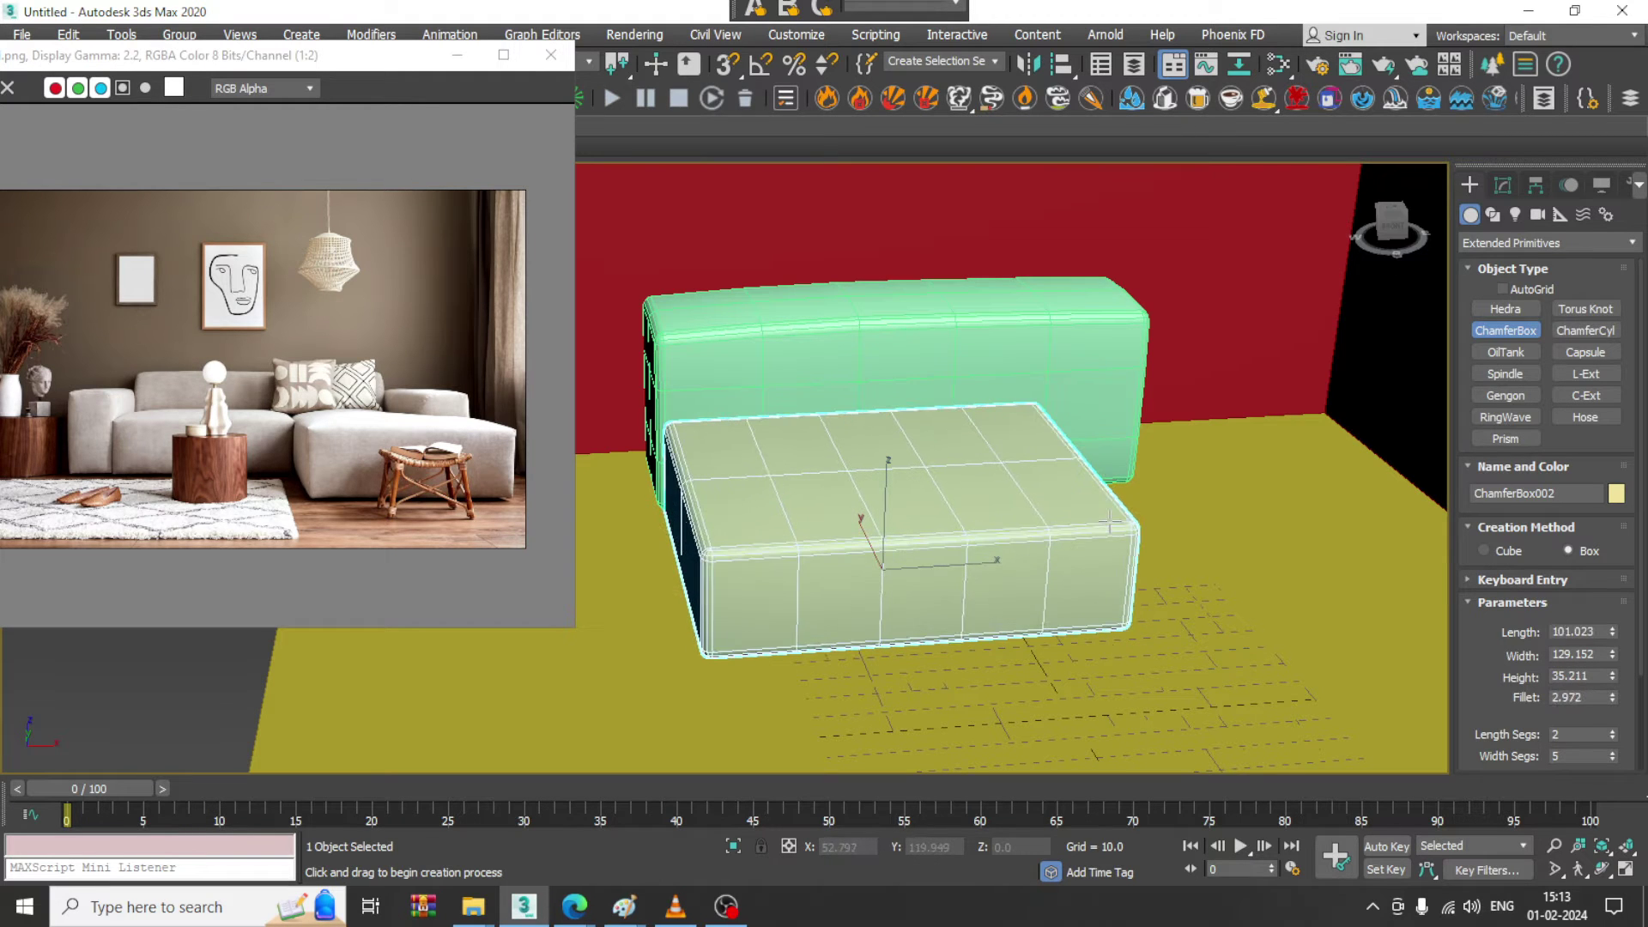
left_click(1116, 518)
middle_click_drag(904, 456, 979, 433, "alt")
right_click(988, 460)
scroll(973, 431, "up", 3)
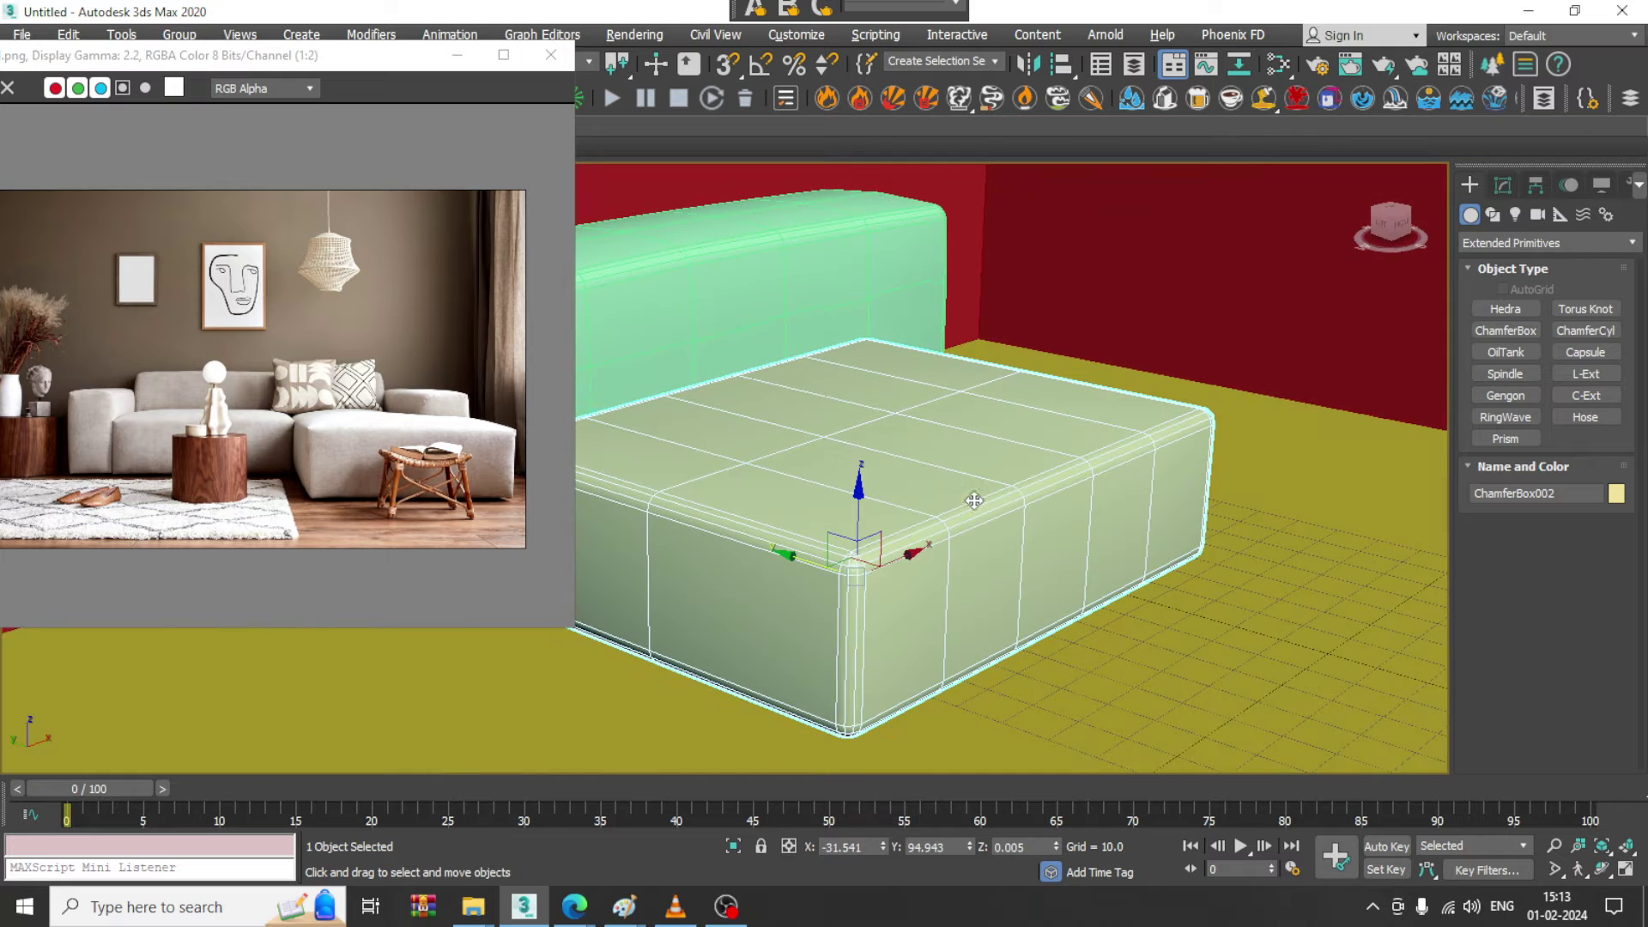
- Select the vertices of the wall behind the sofa and move them back along Y, away from the backrest
left_click(1503, 185)
scroll(966, 515, "down", 6)
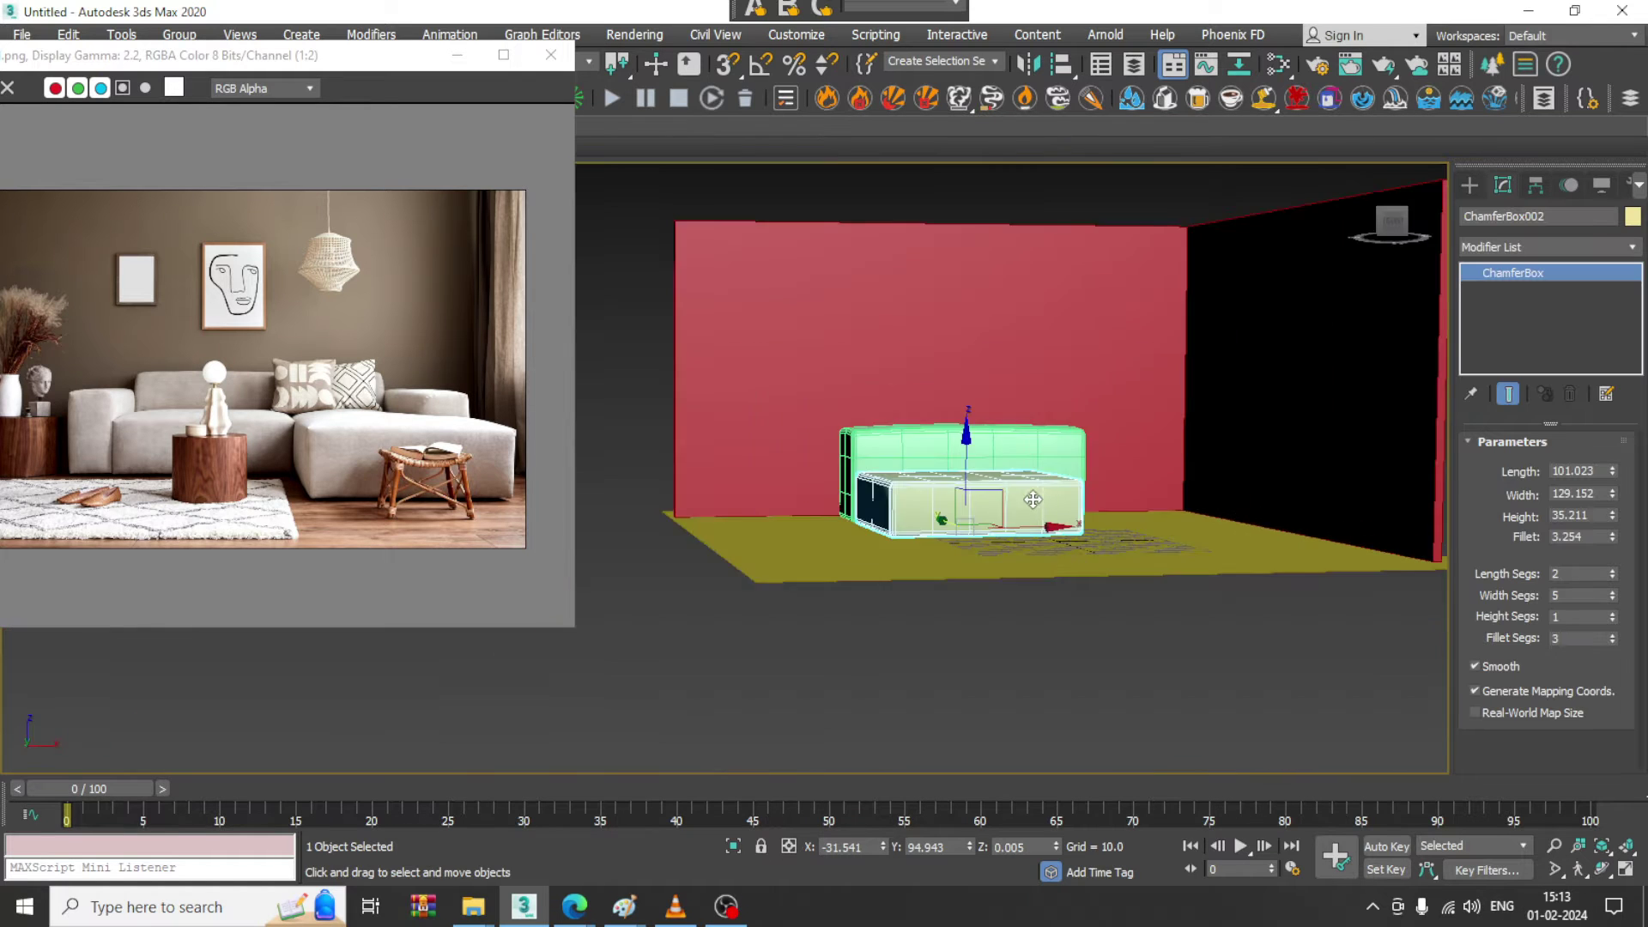
scroll(963, 562, "up", 2)
scroll(912, 570, "up", 3)
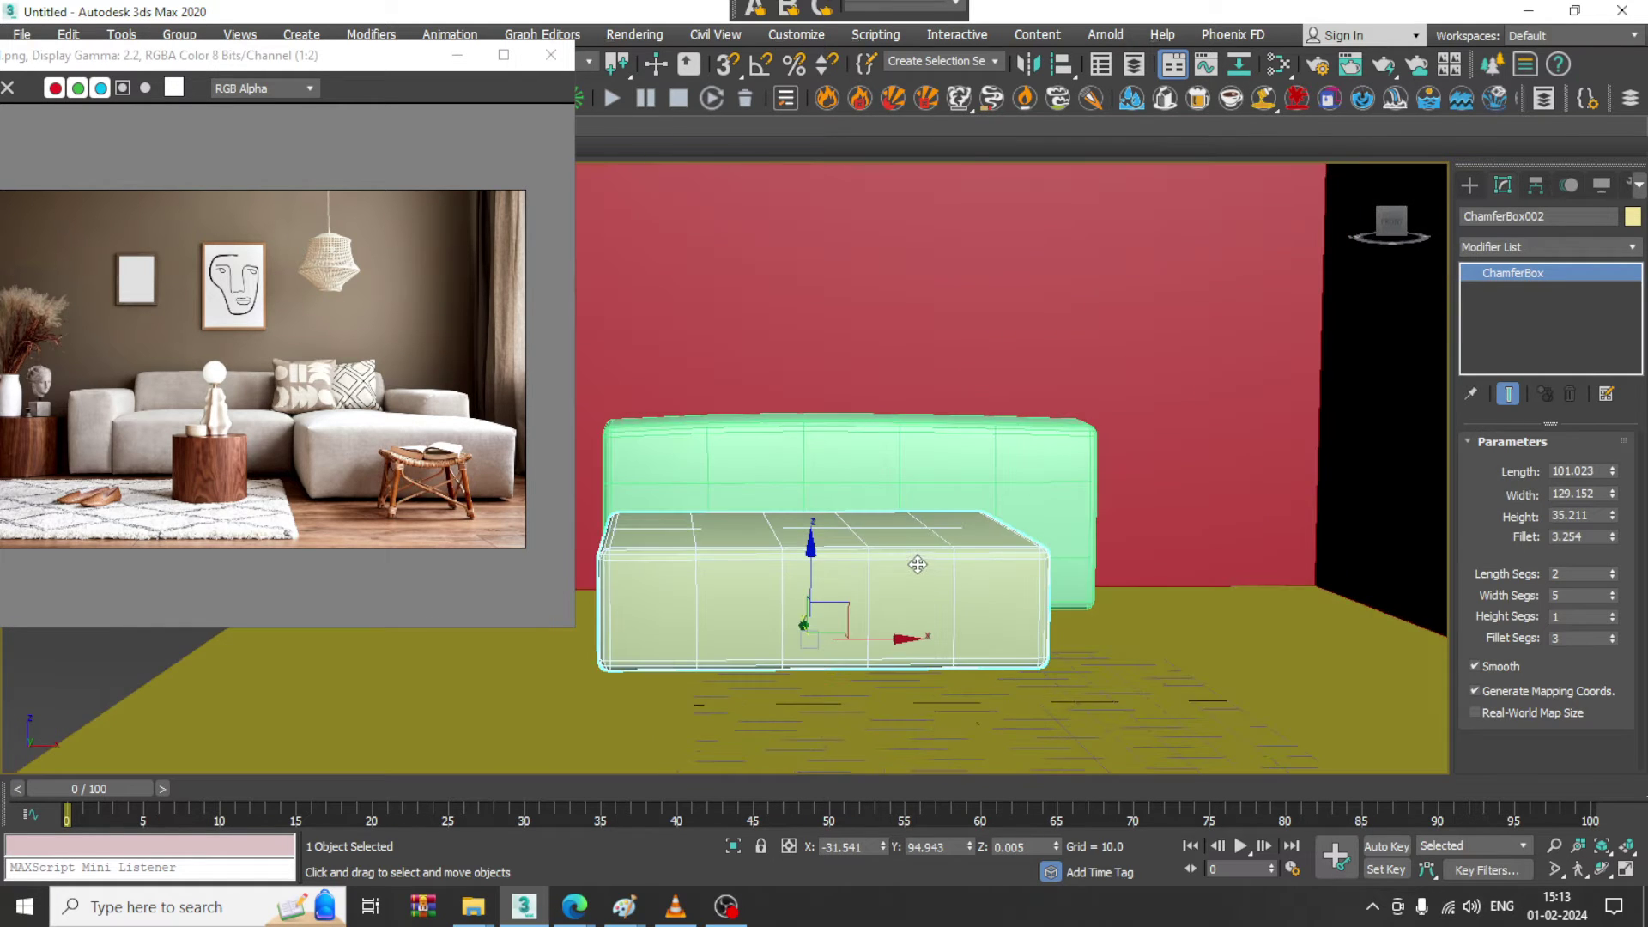
middle_click_drag(916, 570, 1074, 517, "alt")
scroll(1013, 570, "down", 3)
scroll(1065, 548, "down", 3)
left_click(1005, 404)
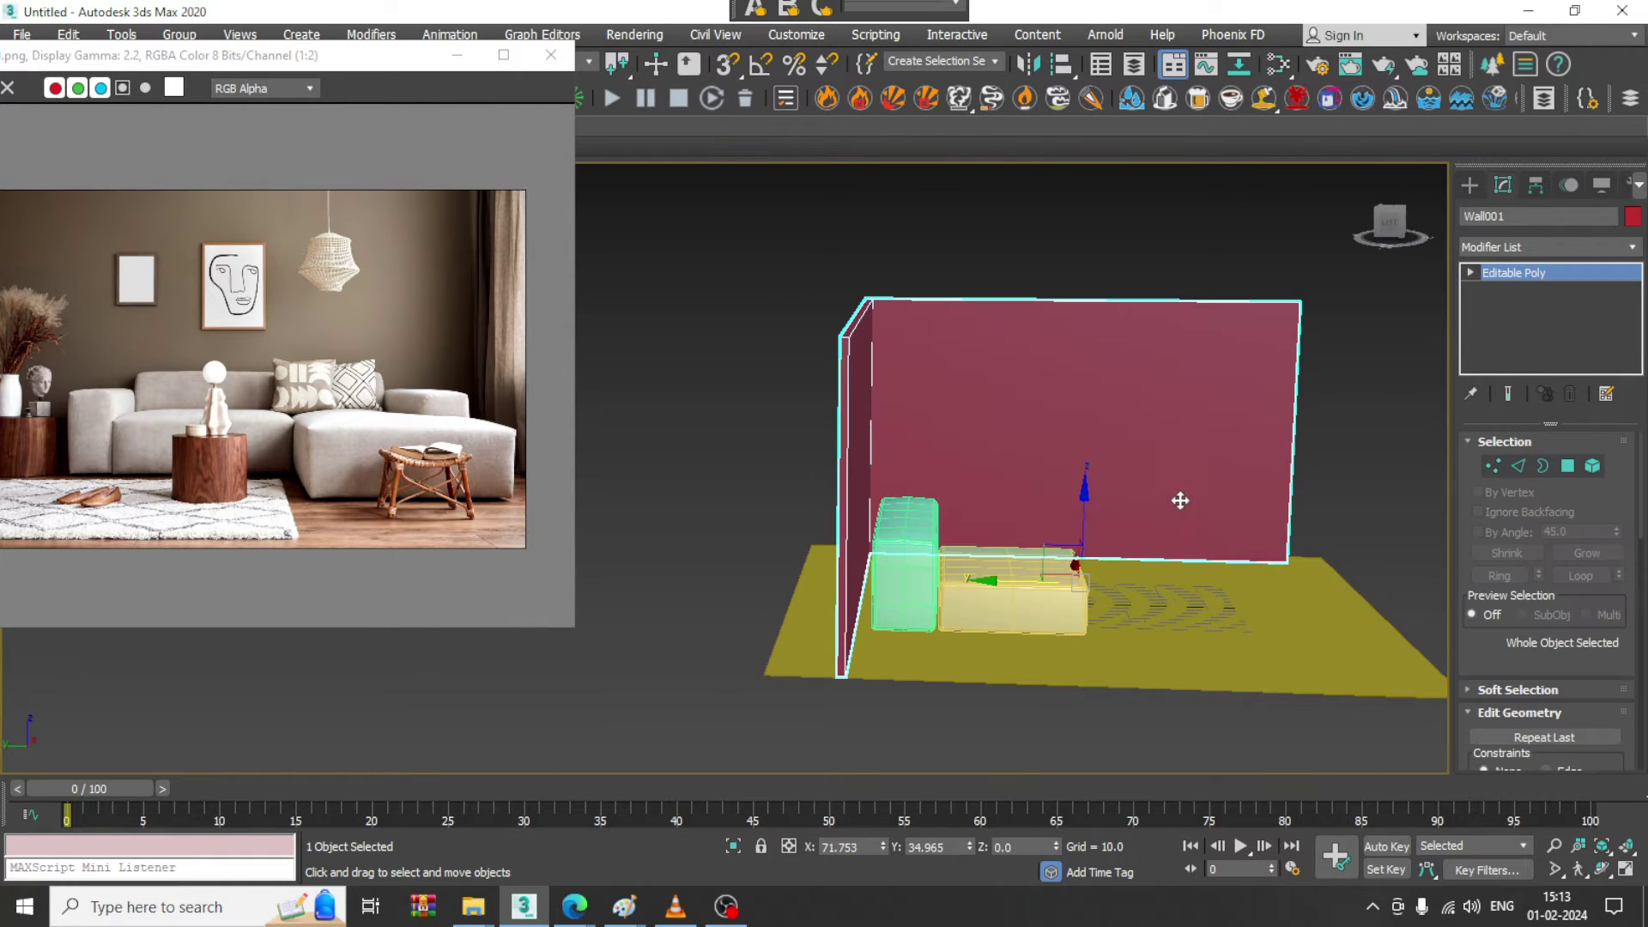
mouse_move(1182, 500)
middle_mouse_down("alt")
mouse_move(1082, 523)
mouse_move(1181, 515)
middle_mouse_up("alt")
key("1")
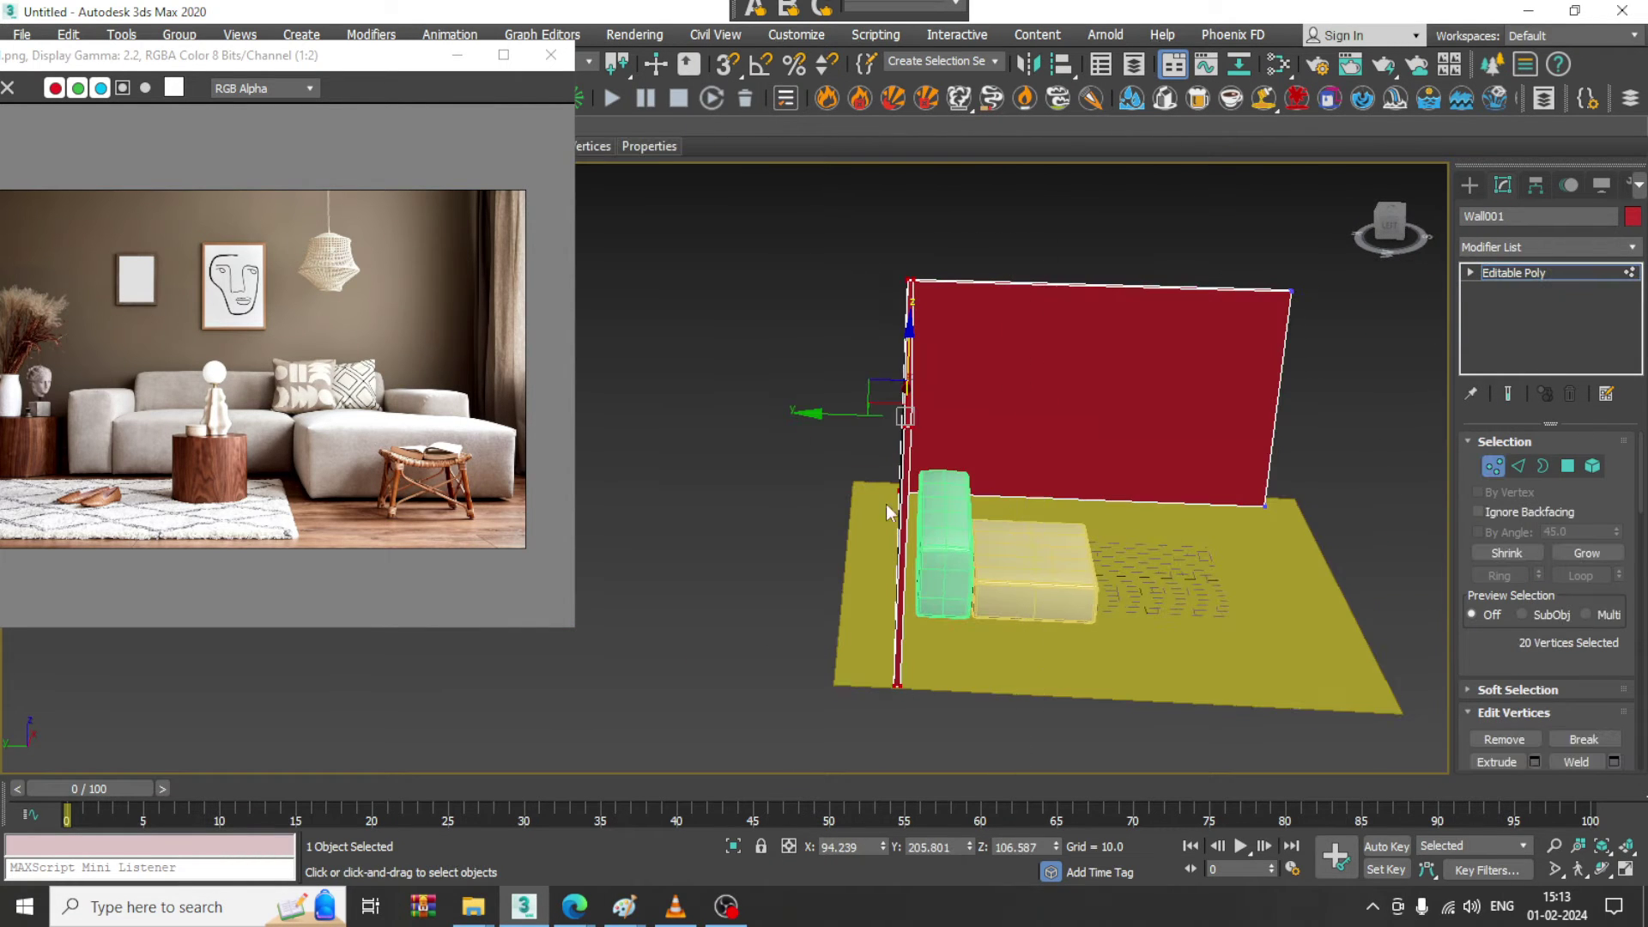
left_click_drag(847, 414, 814, 416)
middle_click_drag(1105, 503, 1164, 558, "alt")
left_click(1569, 276)
middle_click_drag(1217, 490, 1322, 537, "alt")
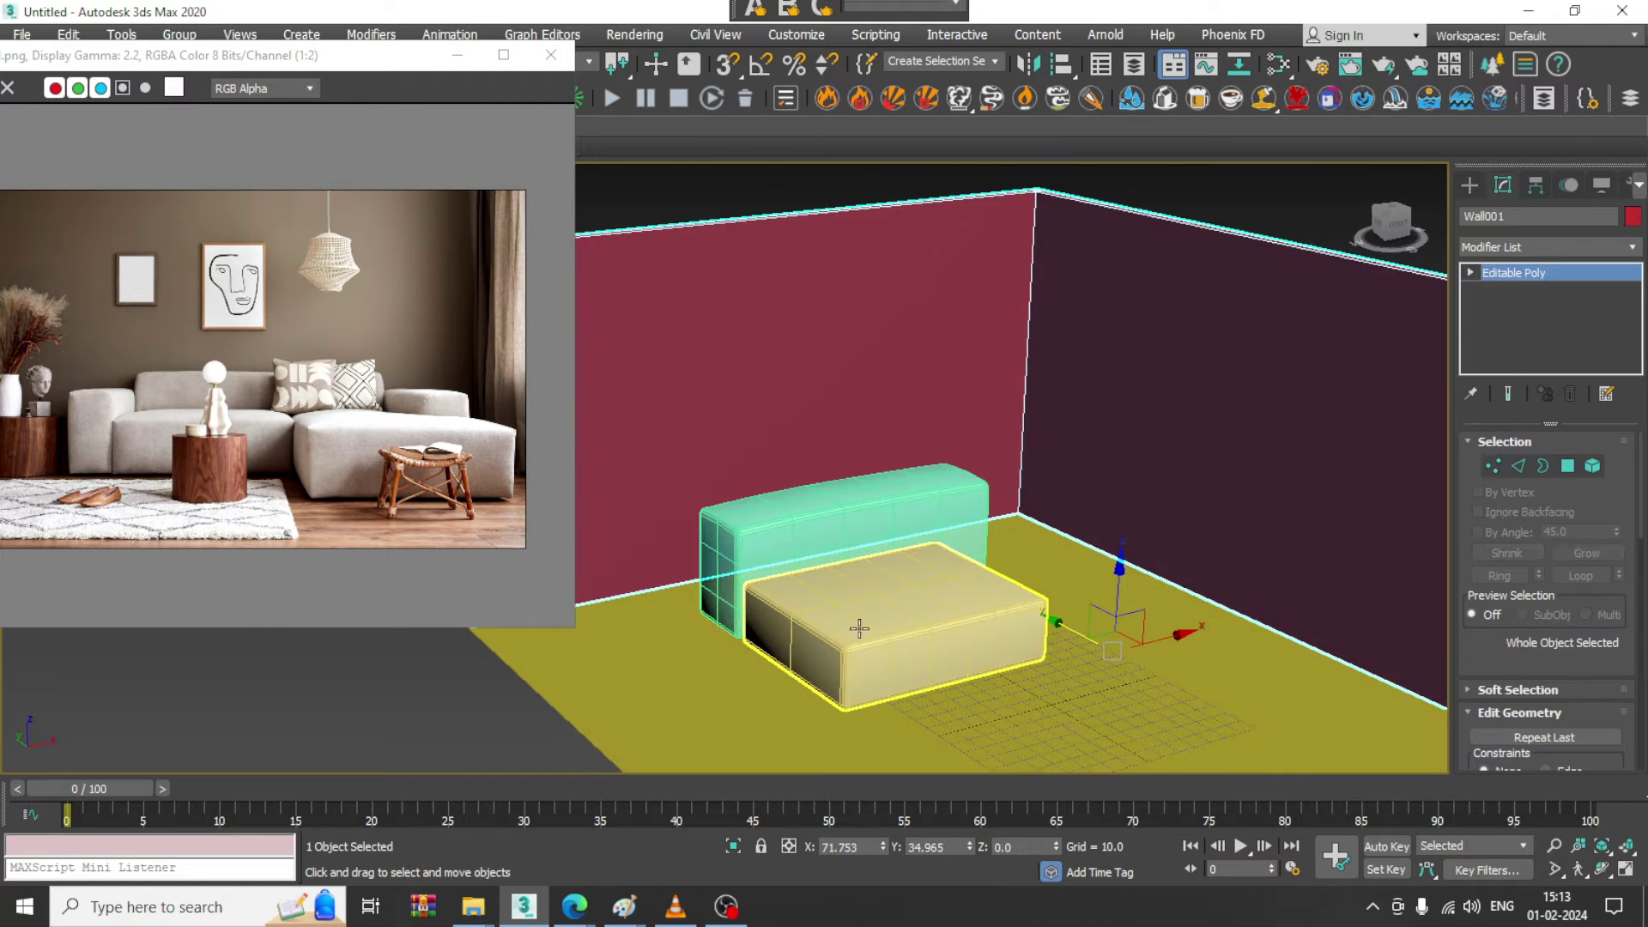
- Reduce the seat chamfer box's fillet to about 1.106
left_click(858, 626)
scroll(857, 626, "up", 4)
middle_click_drag(993, 673, 986, 644, "alt")
scroll(986, 607, "up", 2)
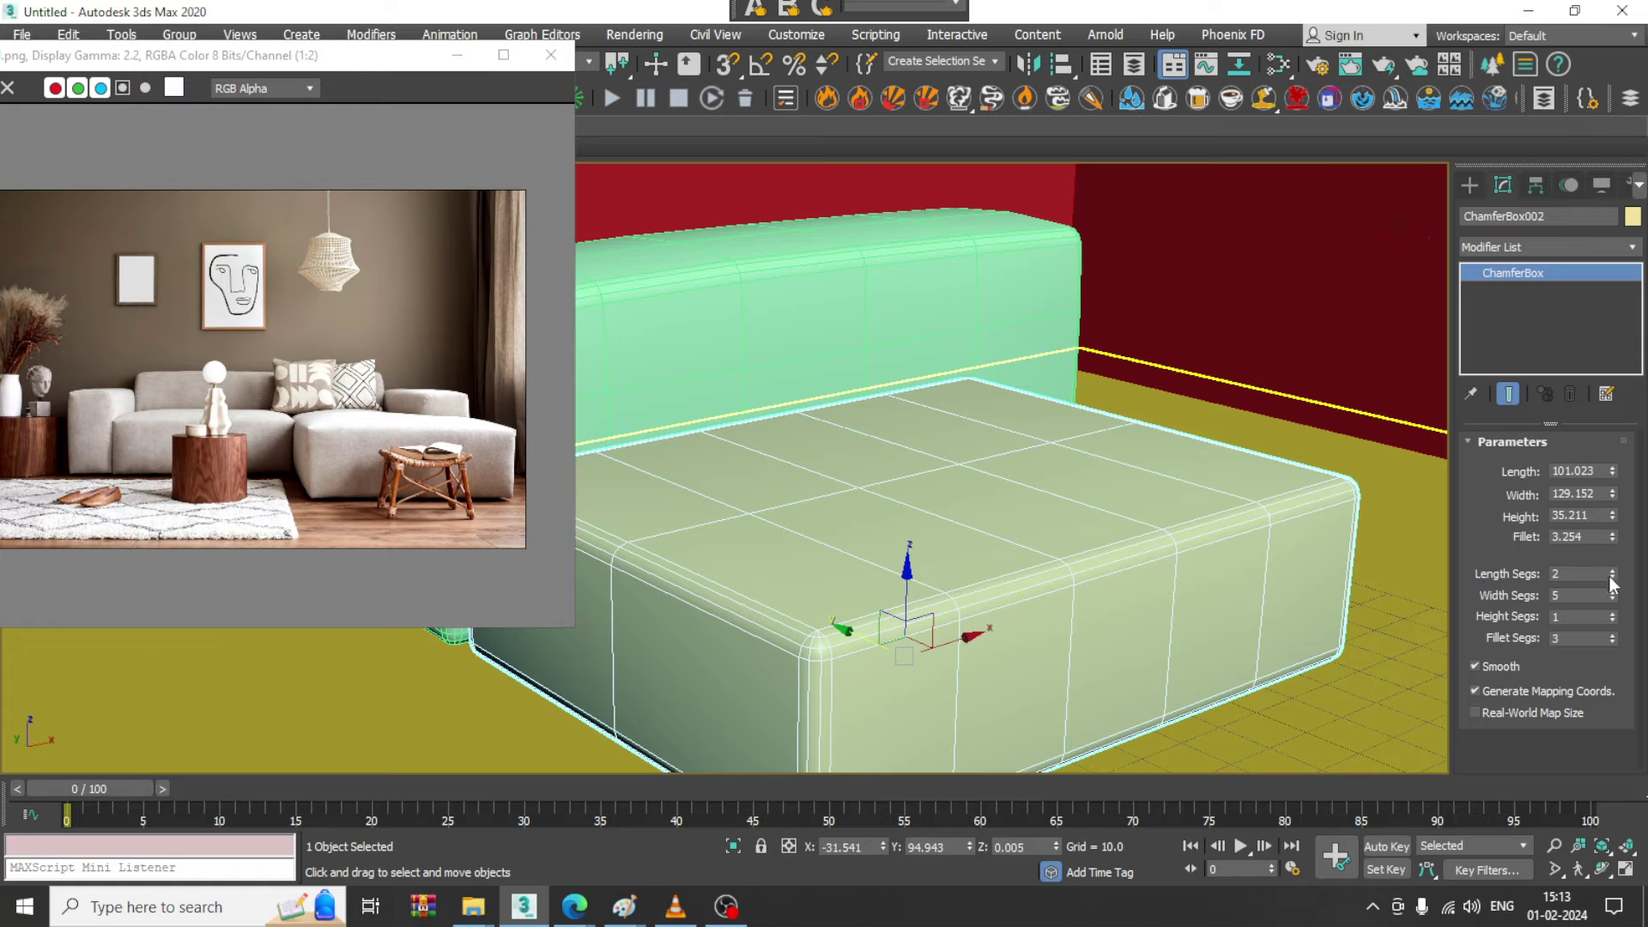
left_click_drag(1614, 541, 1637, 603)
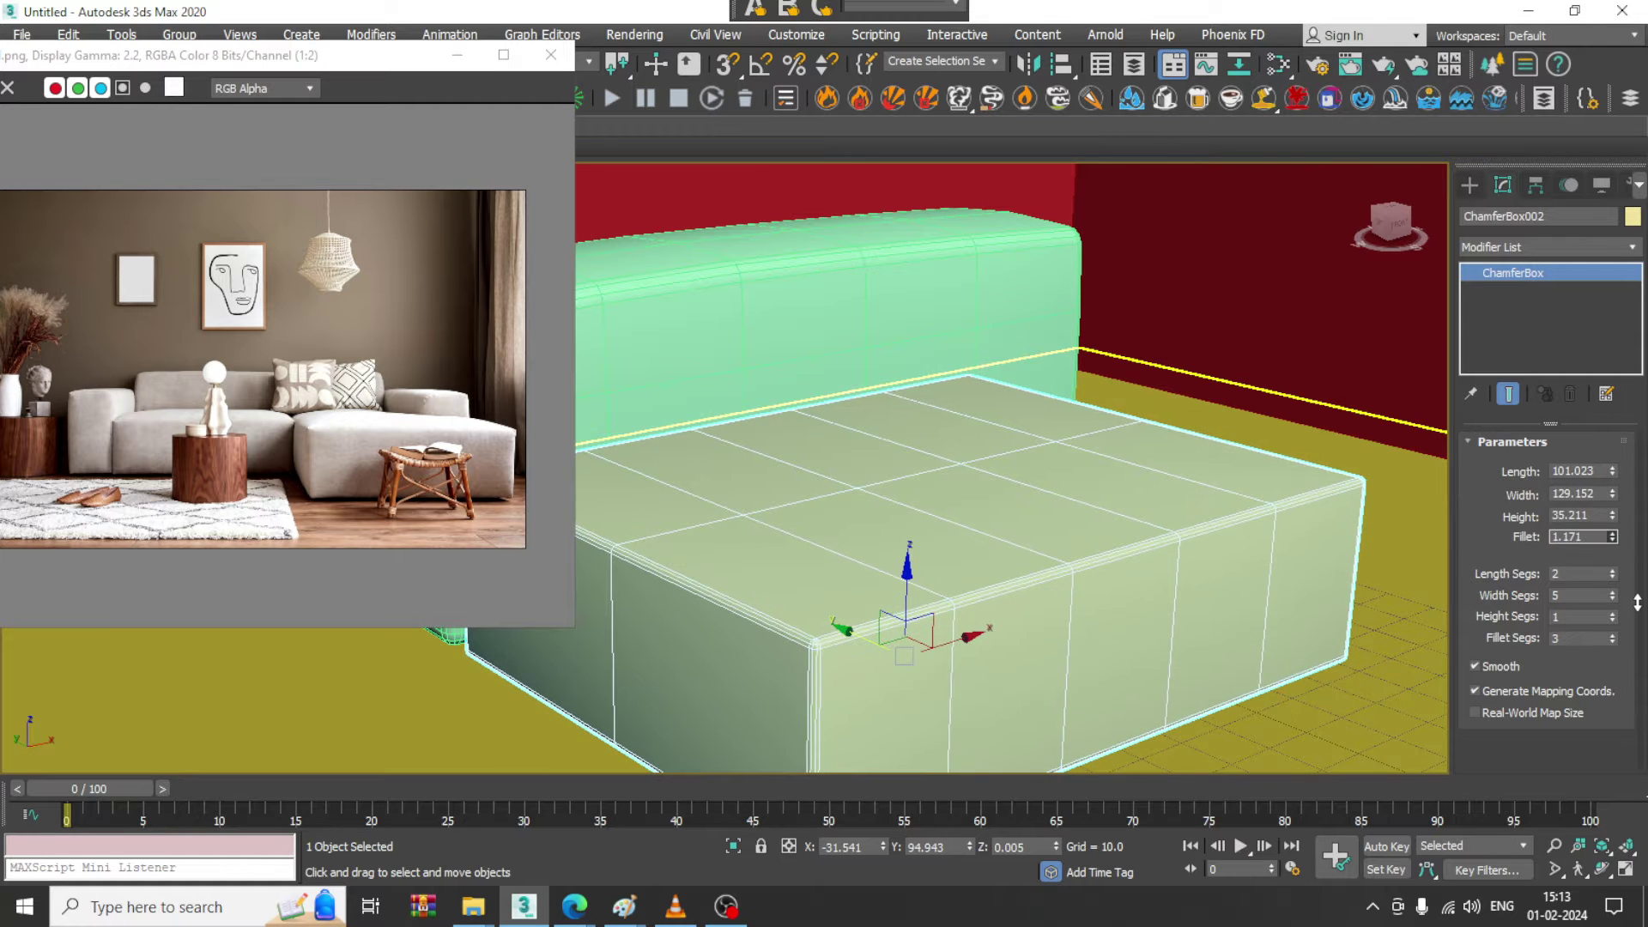
middle_click_drag(1040, 584, 1107, 549, "alt")
- Set the seat box to 5 length segments, 7 width segments and 5 height segments
left_click(1614, 592)
left_click(1614, 592)
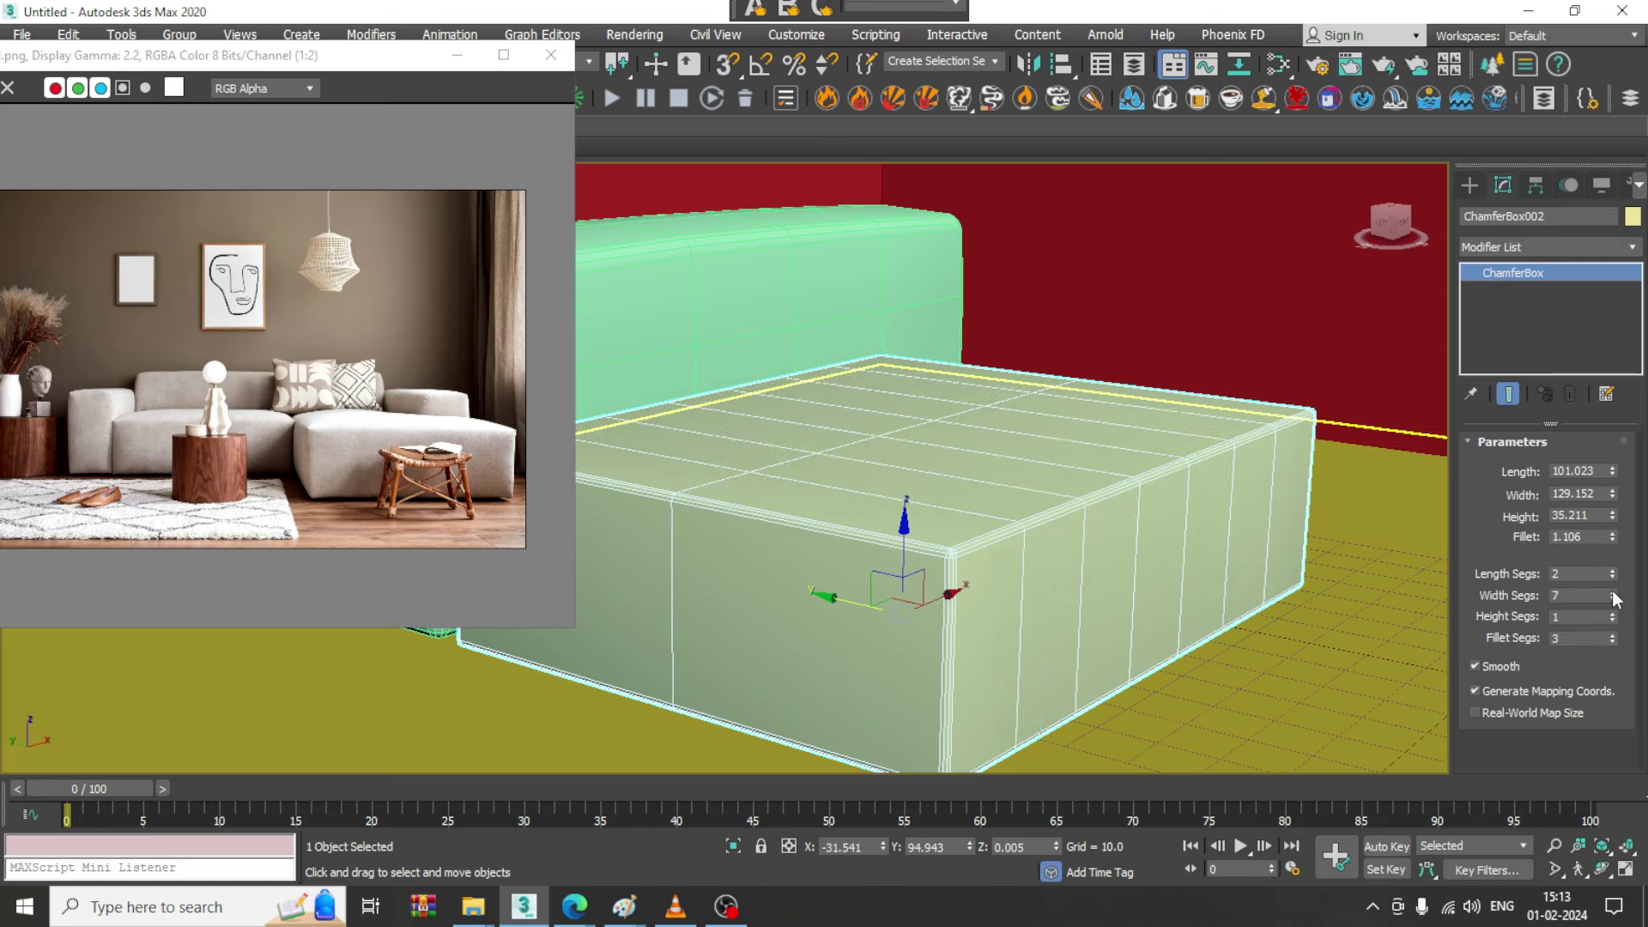
left_click(1613, 613)
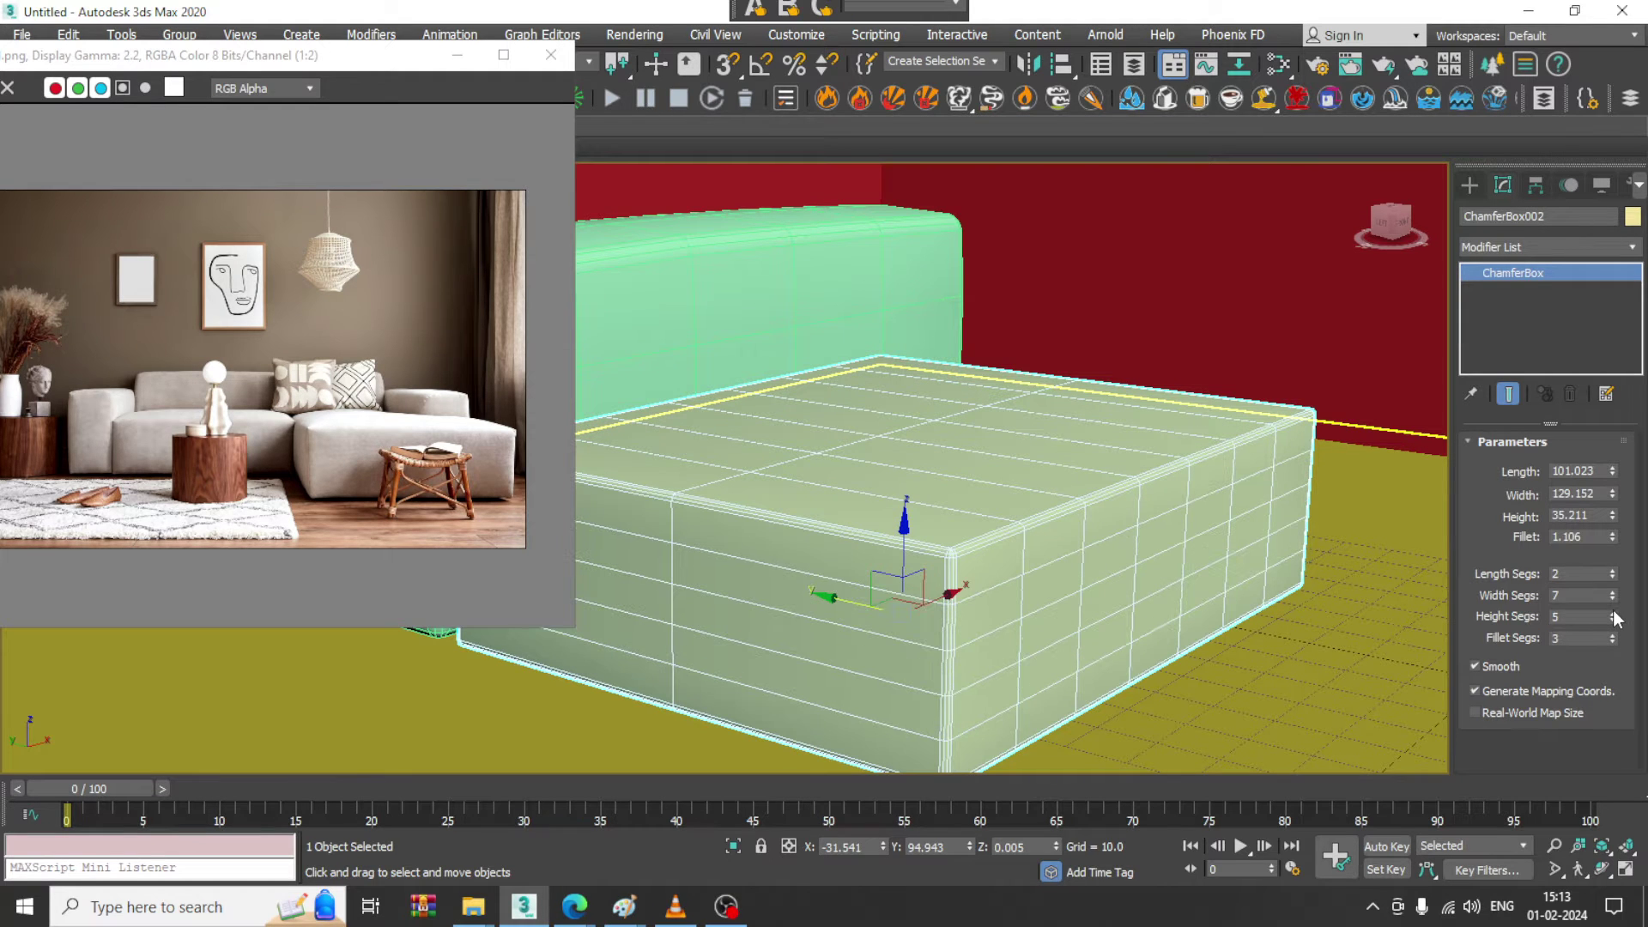
left_click(1611, 570)
left_click(1612, 571)
middle_click_drag(1343, 546, 1294, 541, "alt")
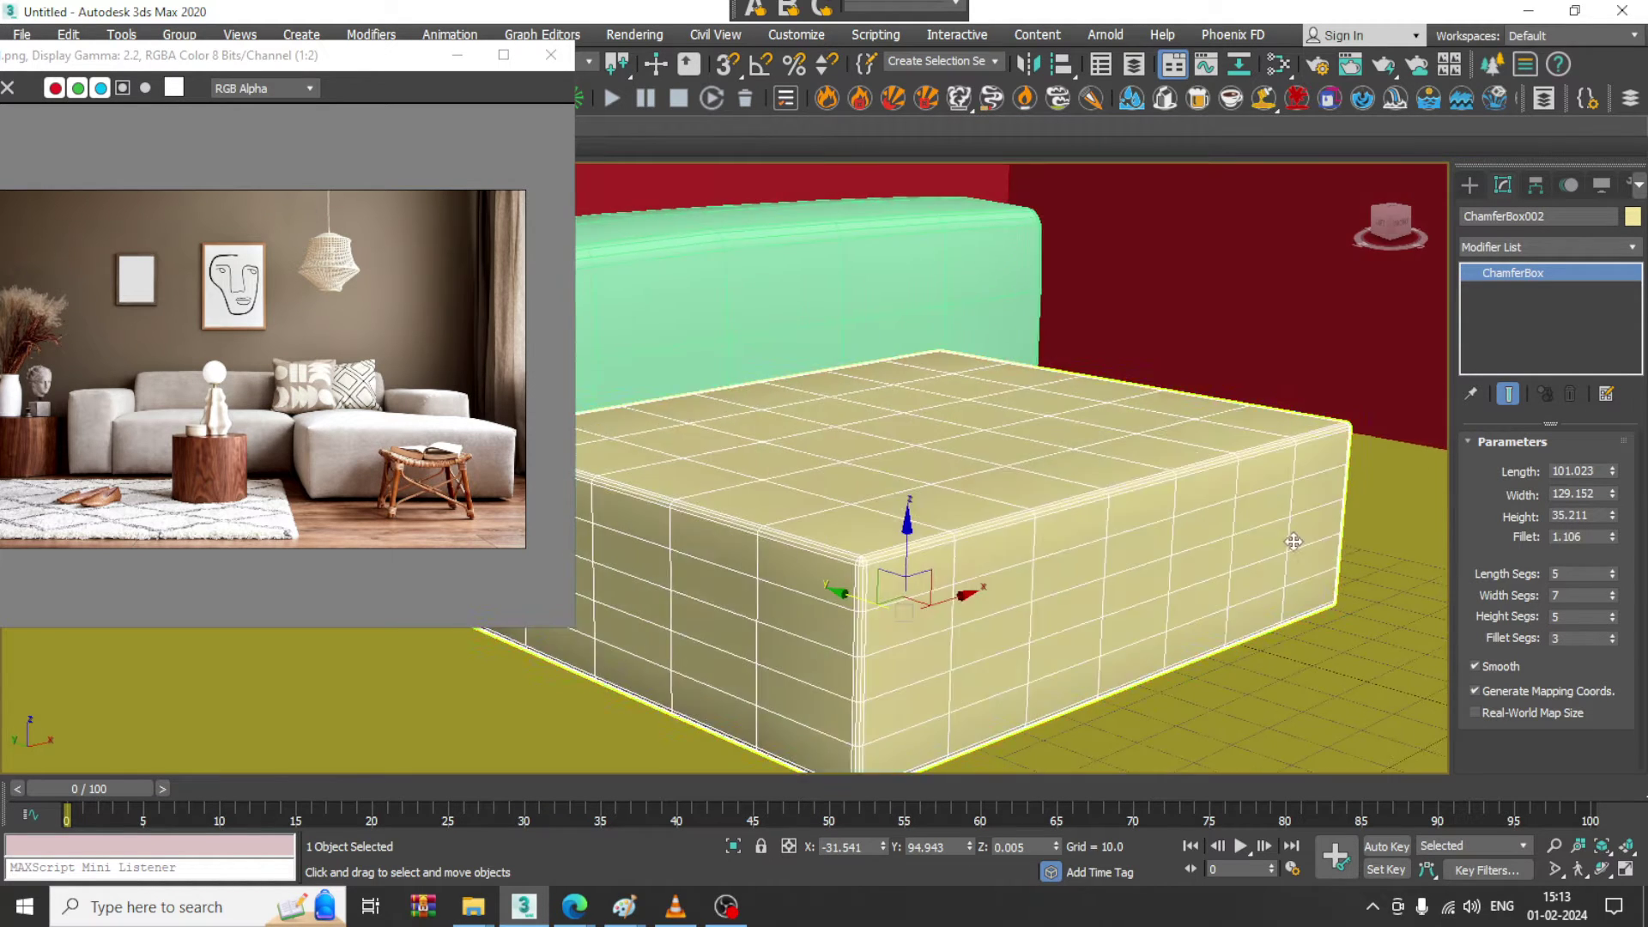
- Apply an FFD(box) modifier to the seat chamfer box
left_click(1562, 249)
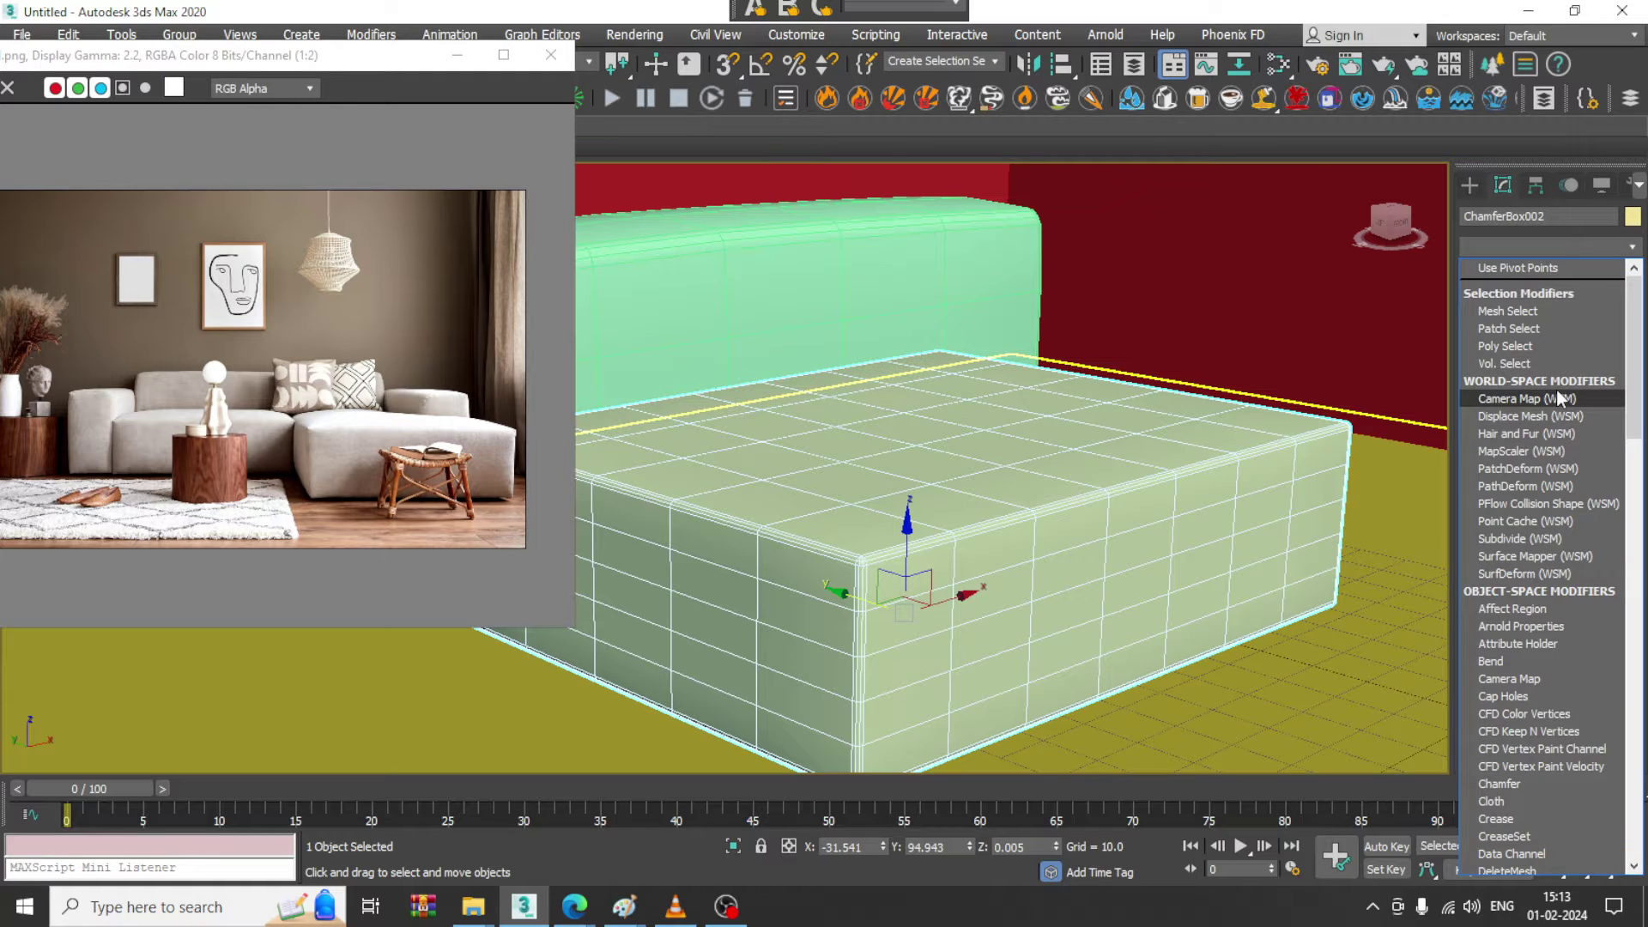
left_click(1551, 268)
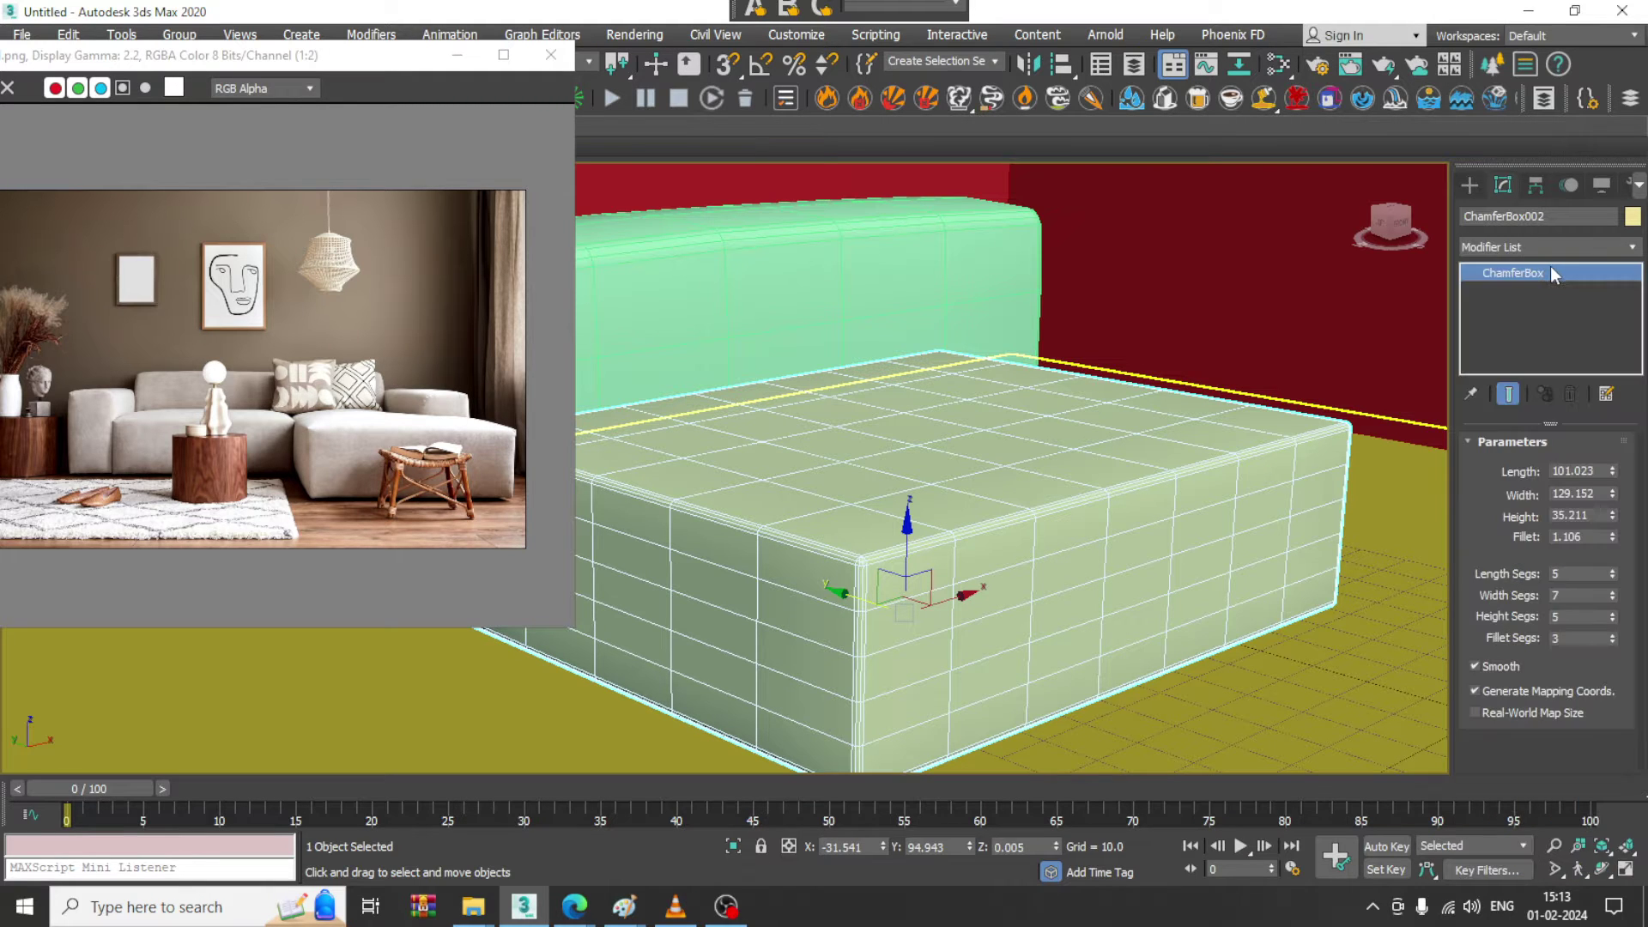
left_click(1549, 244)
scroll(1545, 429, "down", 1)
key("f")
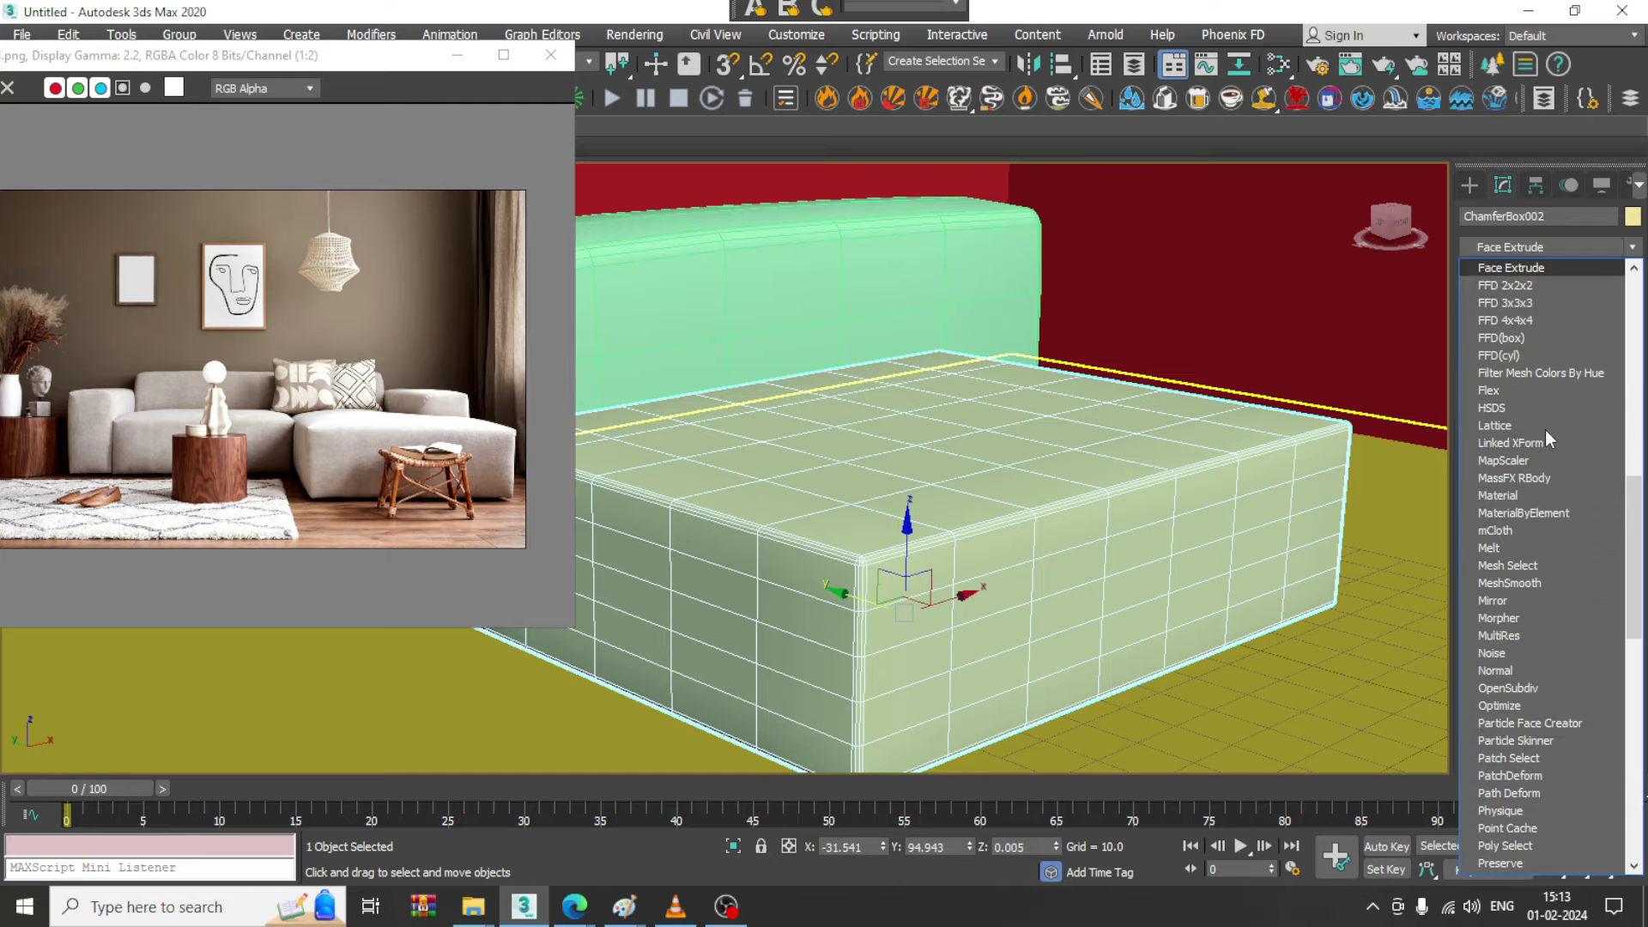
left_click(1532, 335)
- Select the seat lattice's upper control points in wireframe and raise them to about Z 36.8
middle_click_drag(976, 480, 1035, 493, "alt")
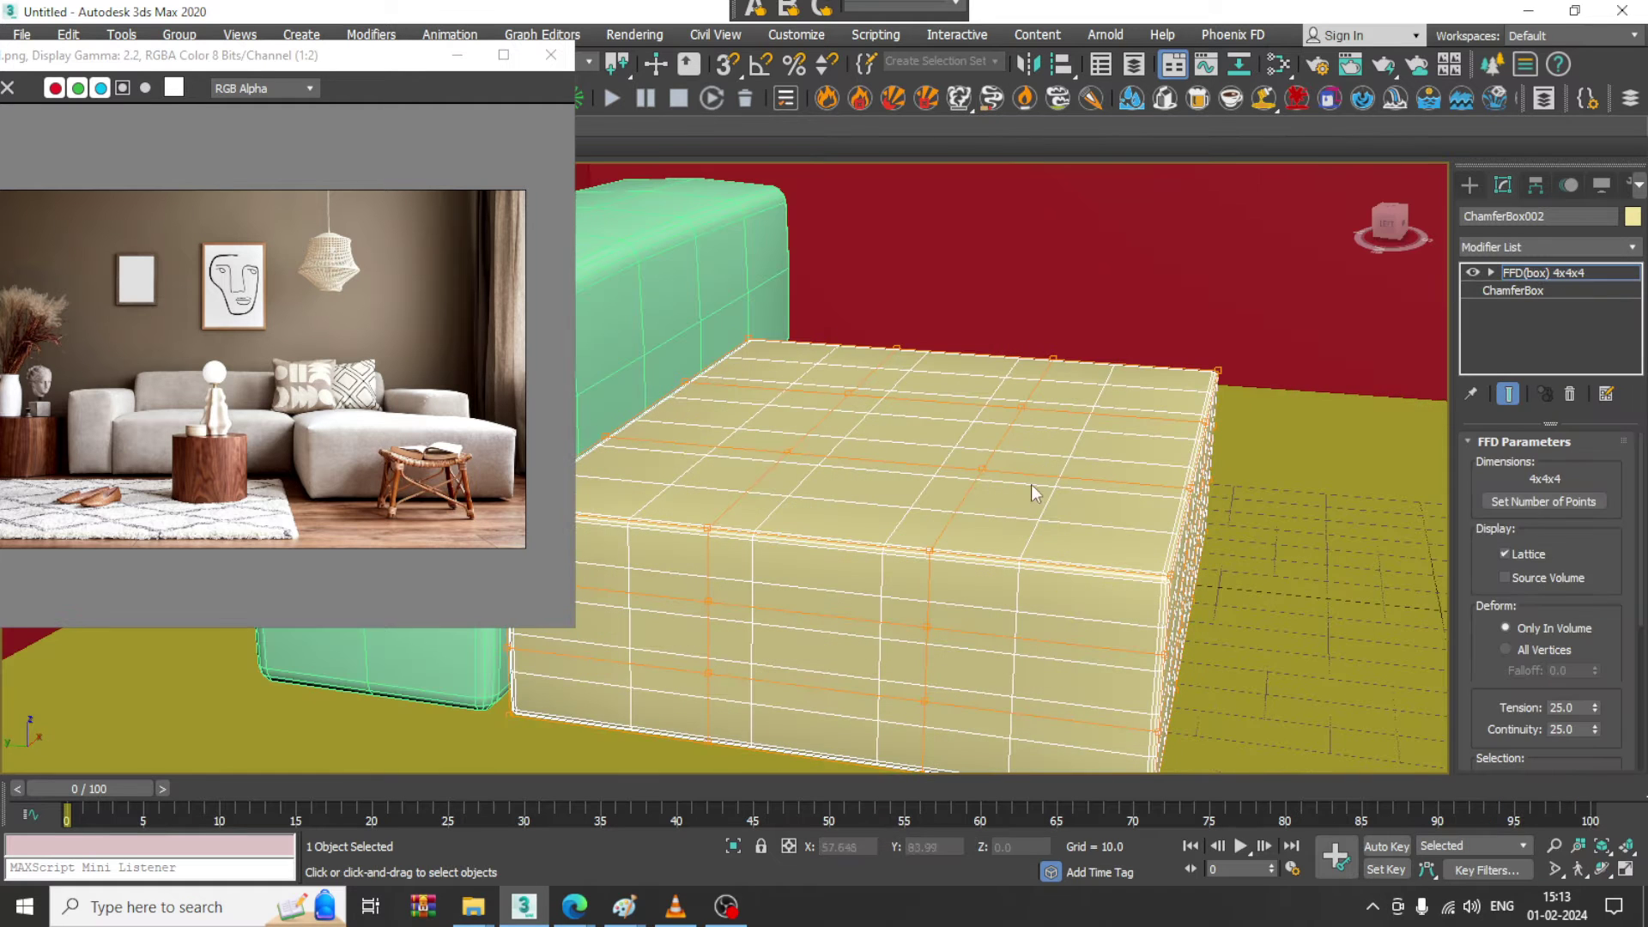
middle_click_drag(1058, 587, 1035, 559, "alt")
key("1")
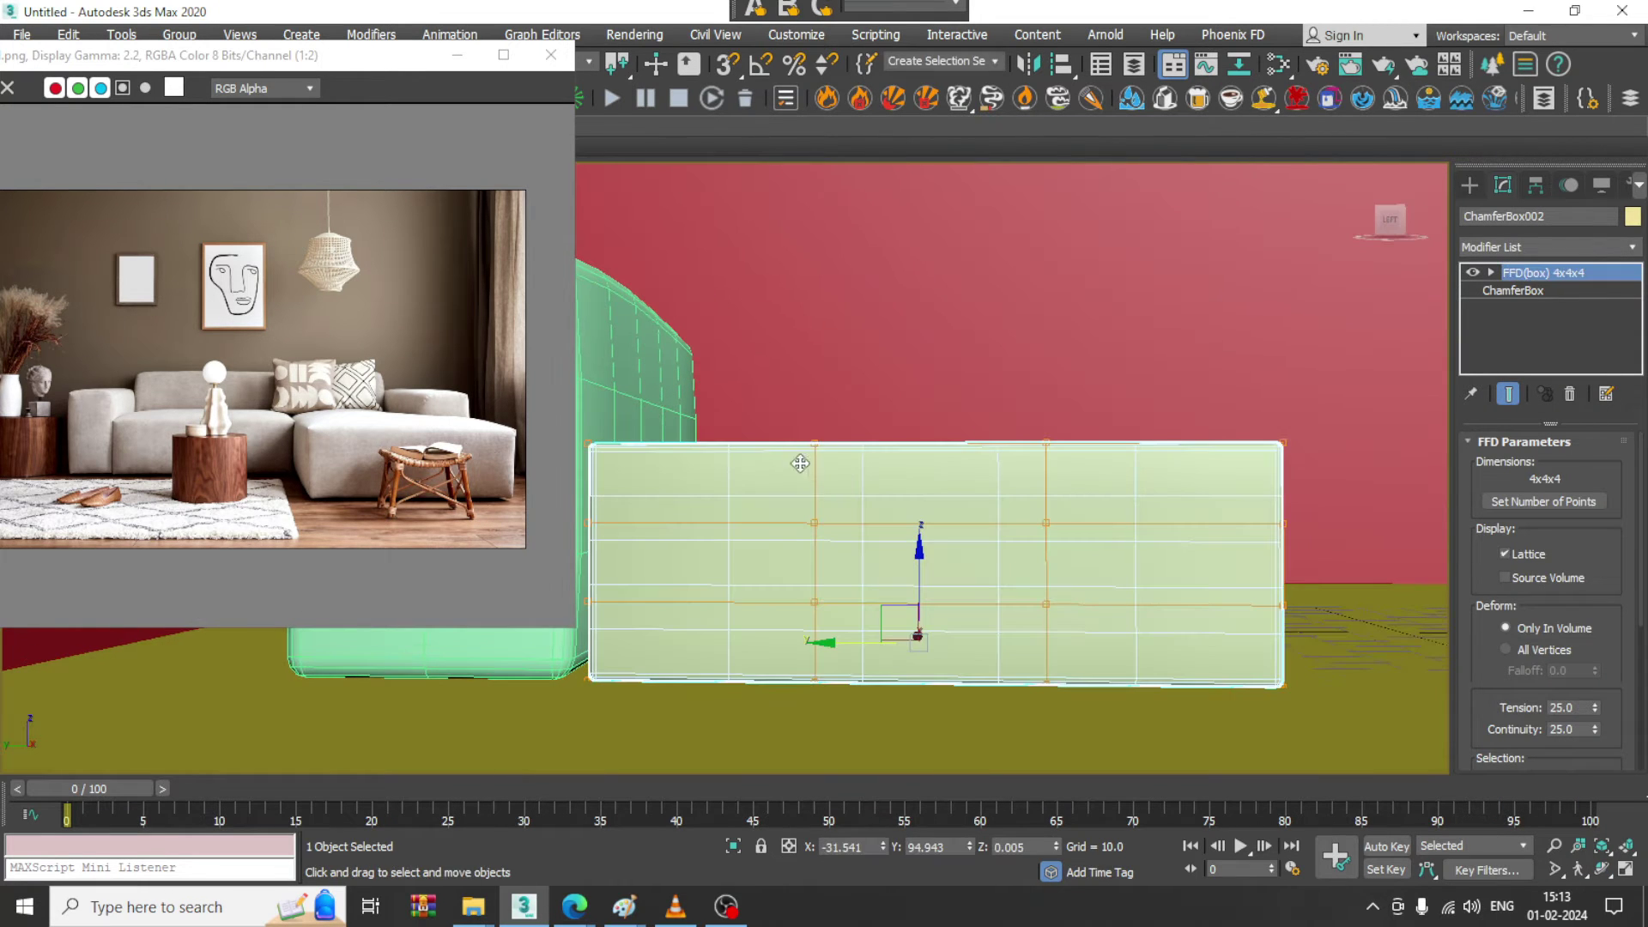
key("F3")
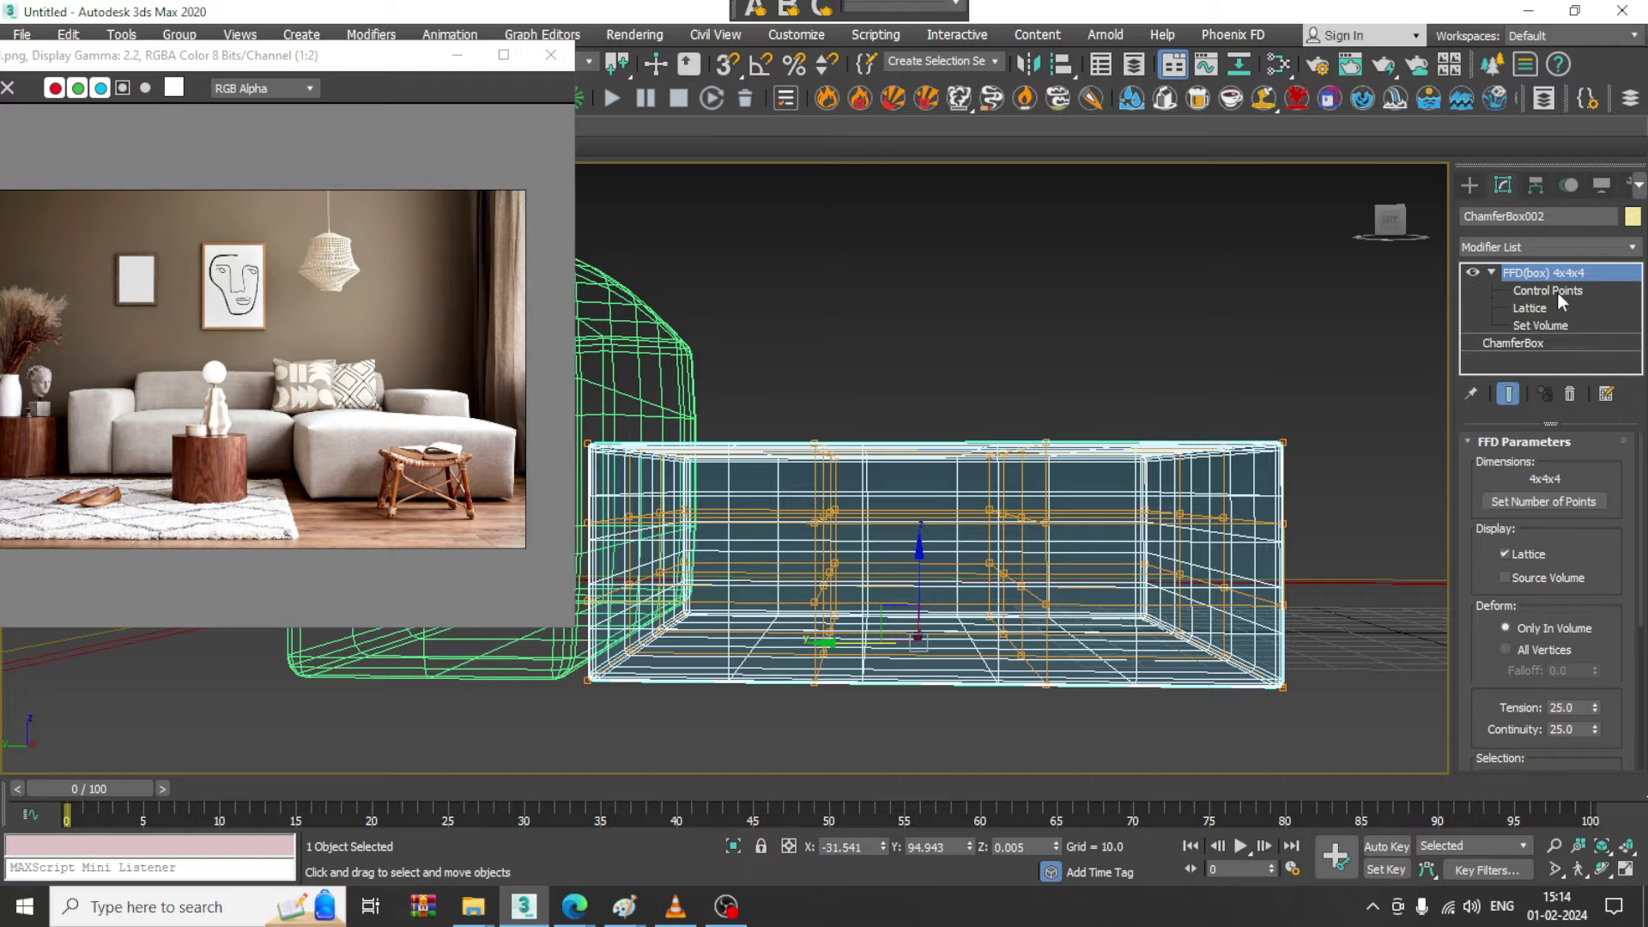
left_click(1555, 292)
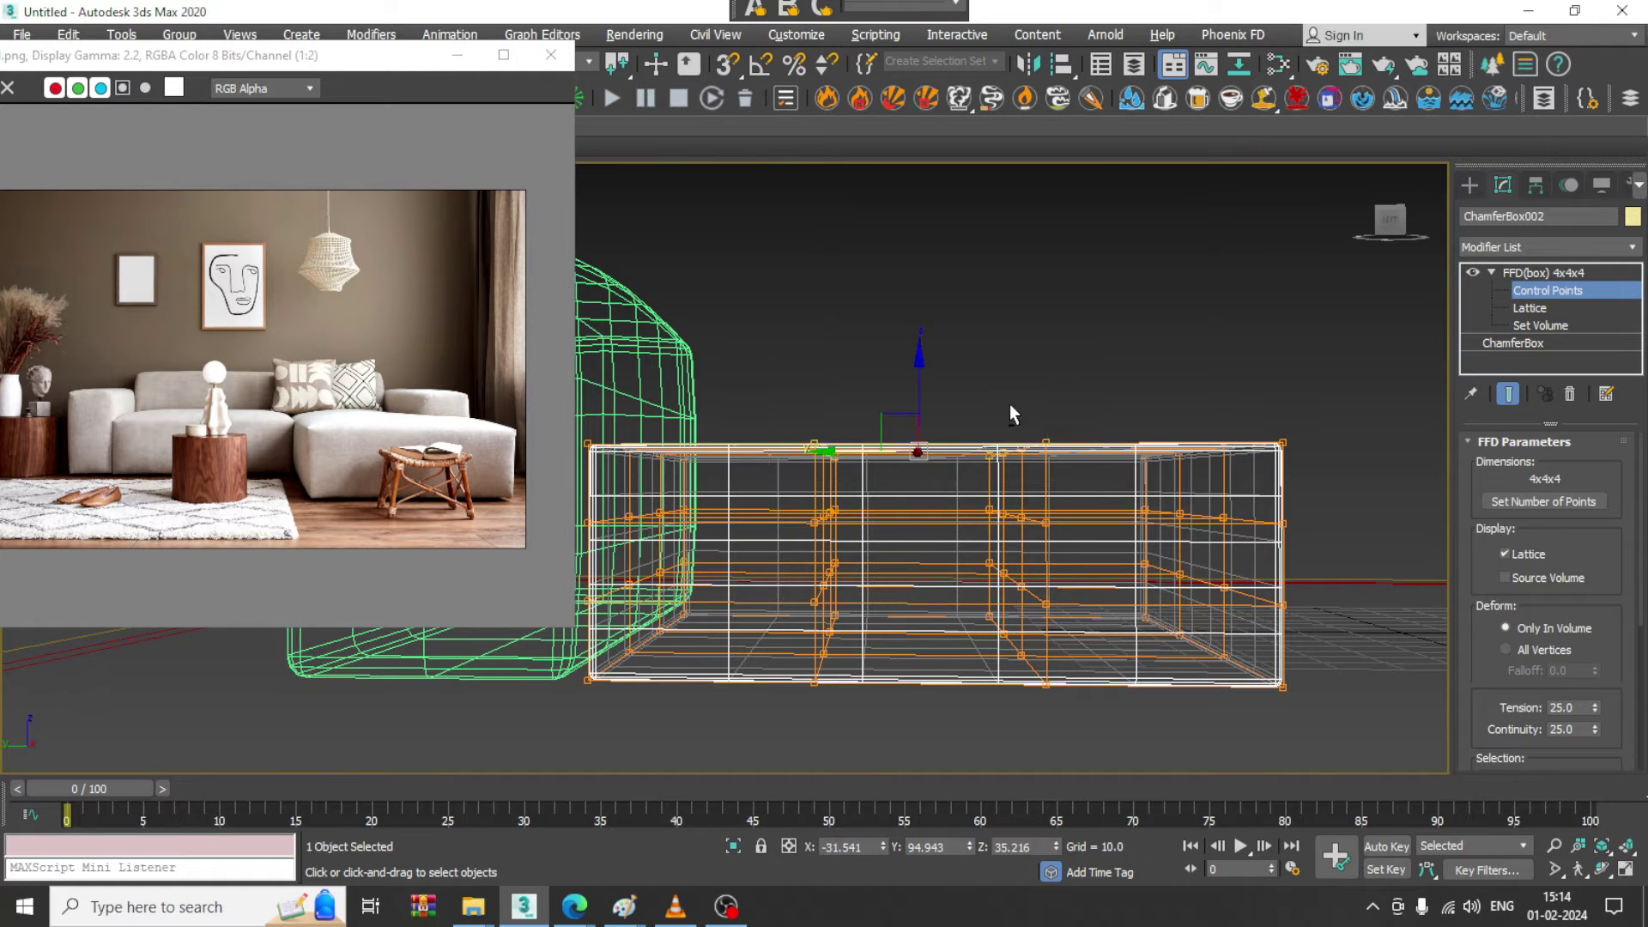
key("p")
key("F3")
left_click_drag(916, 367, 926, 359)
middle_click_drag(1098, 423, 1033, 477, "alt")
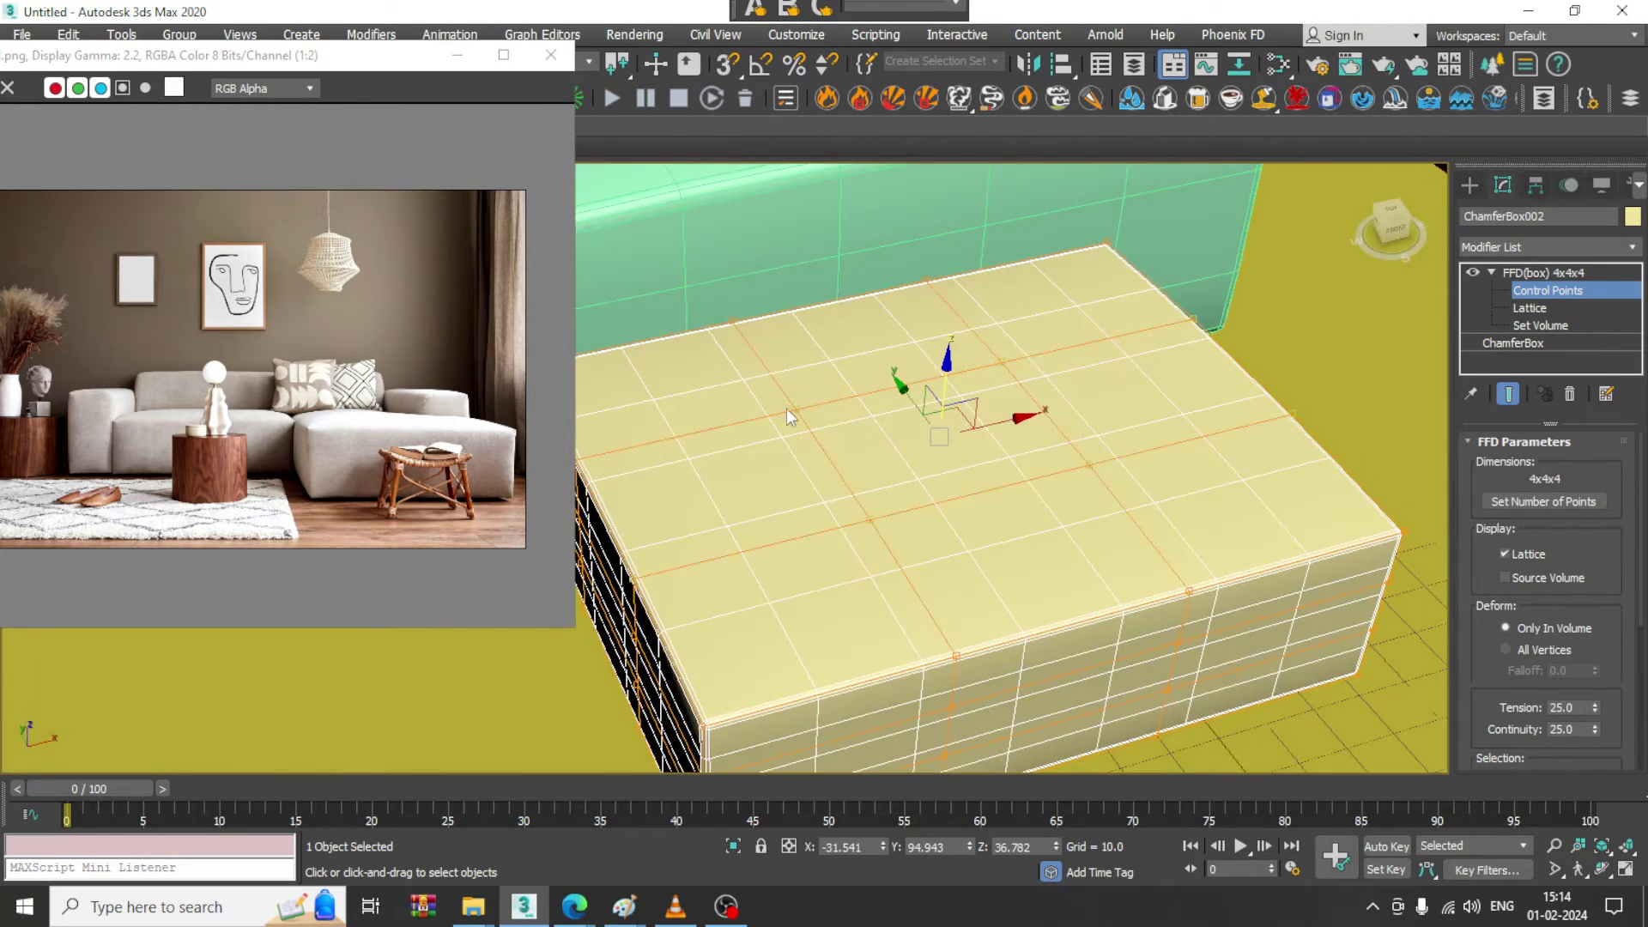
- Raise the central control points on the seat's top surface to about Z 37.8 to give it a domed cushion shape
left_click_drag(998, 367, 1005, 362)
middle_click_drag(1045, 469, 985, 386, "alt")
left_click_drag(941, 373, 942, 365)
middle_click_drag(1043, 463, 1018, 582, "alt")
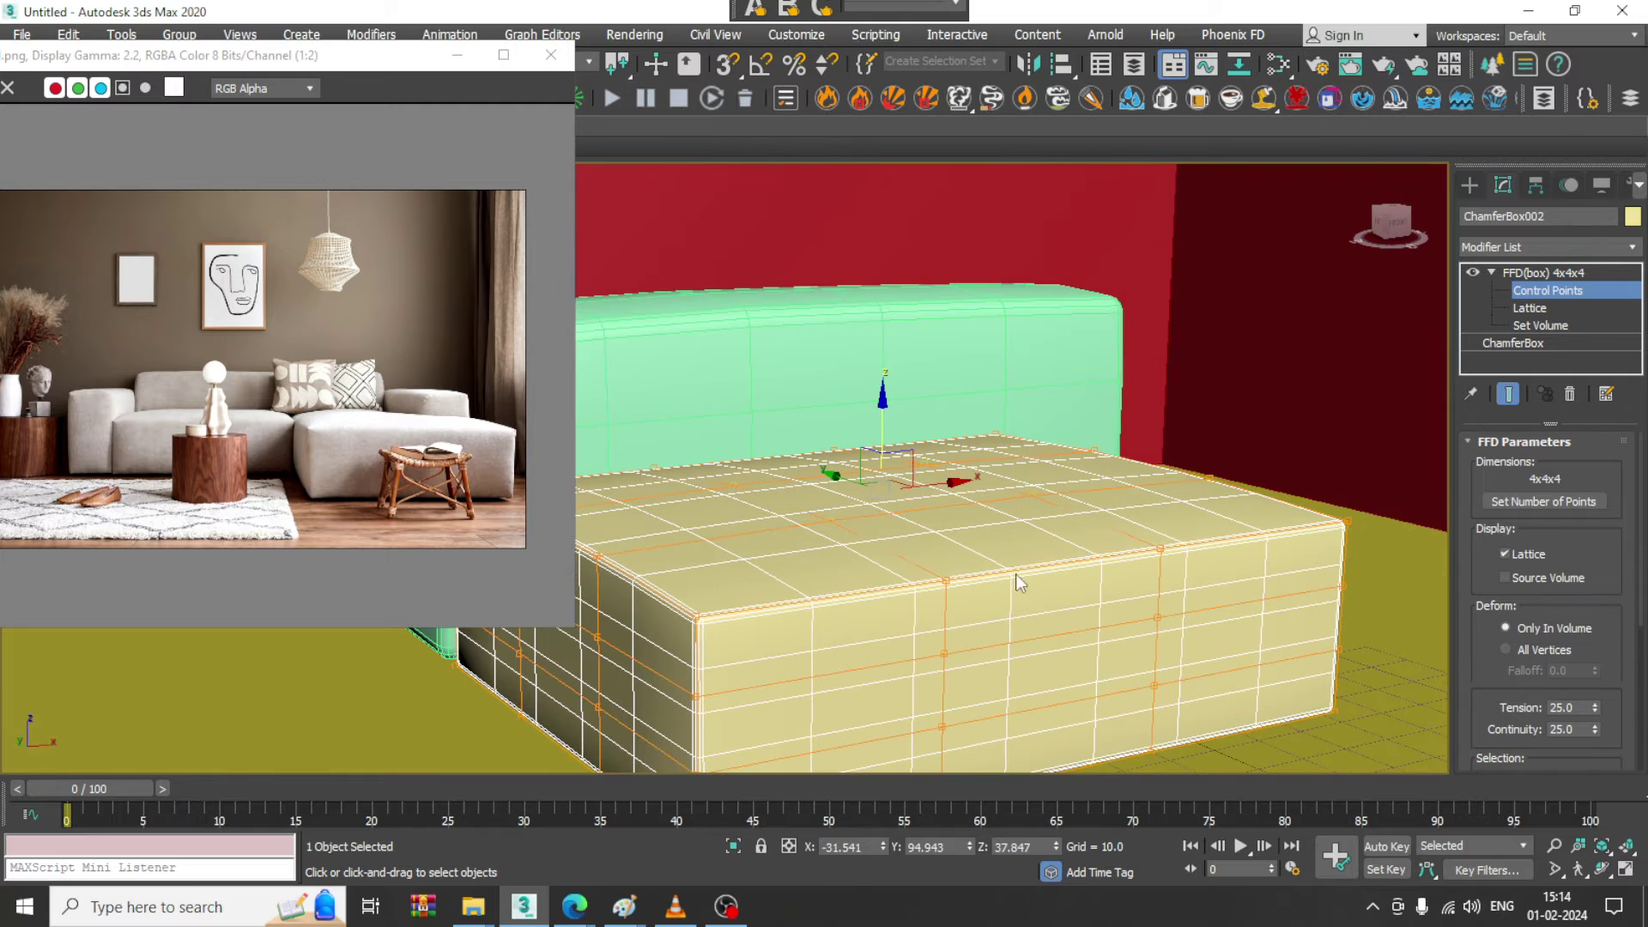
- Adjust the middle control points on the seat's upper front edge to a height of about Z 35.2
left_click(952, 581)
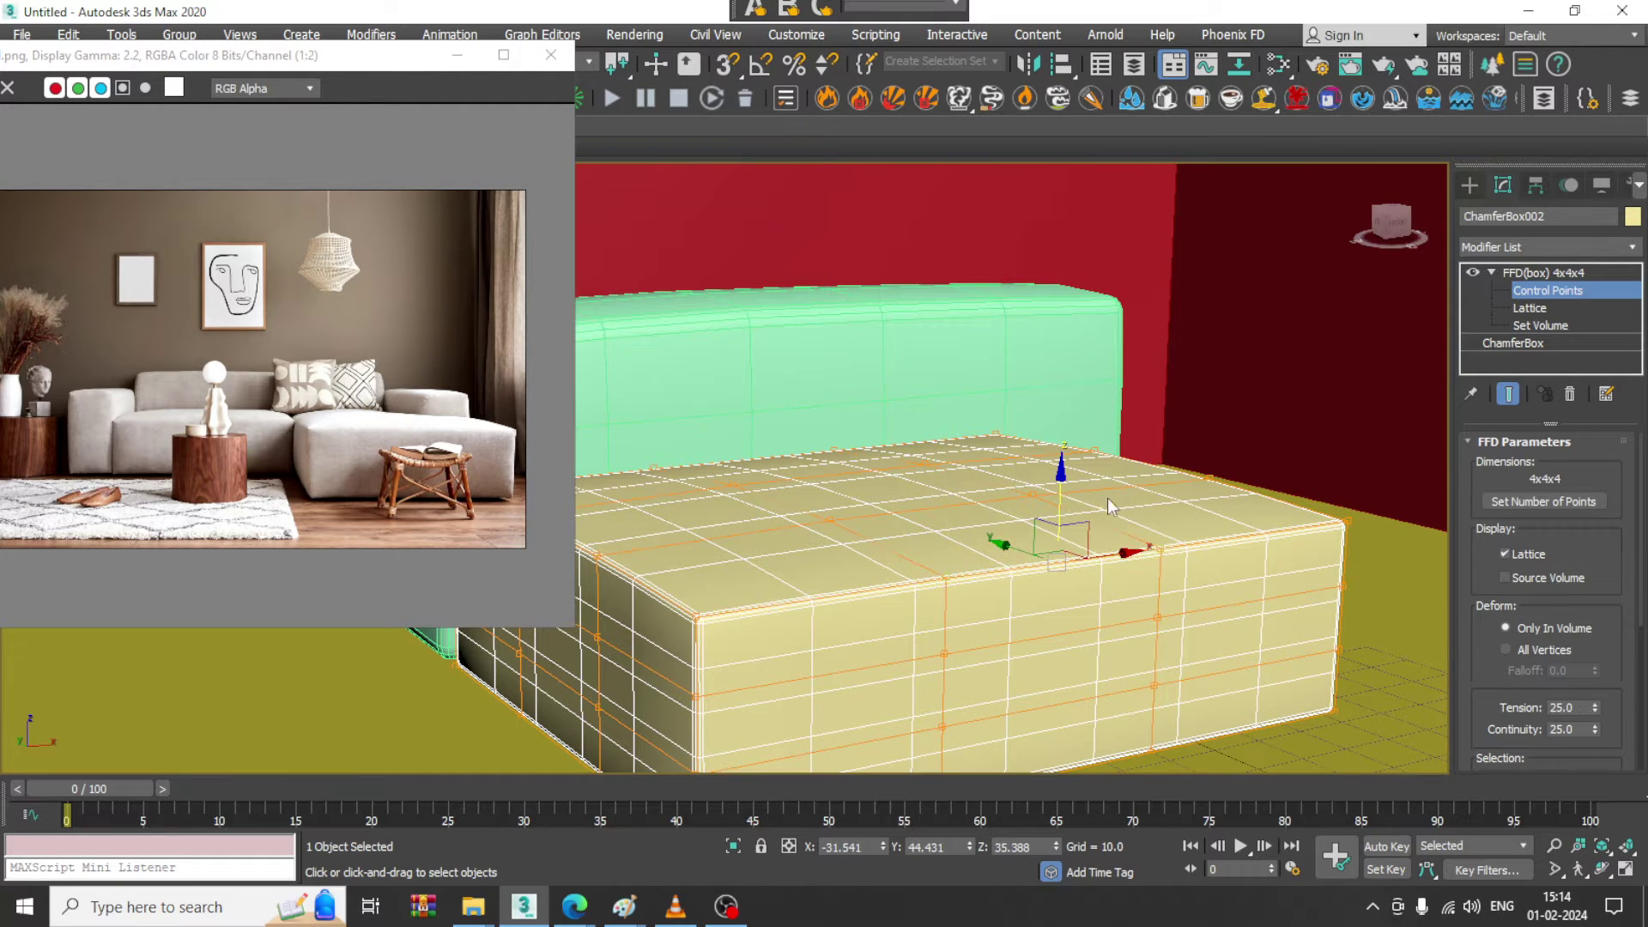
mouse_move(1068, 496)
left_mouse_down()
mouse_move(1062, 475)
mouse_move(1065, 490)
left_mouse_up()
middle_click_drag(1019, 525, 1090, 492, "alt")
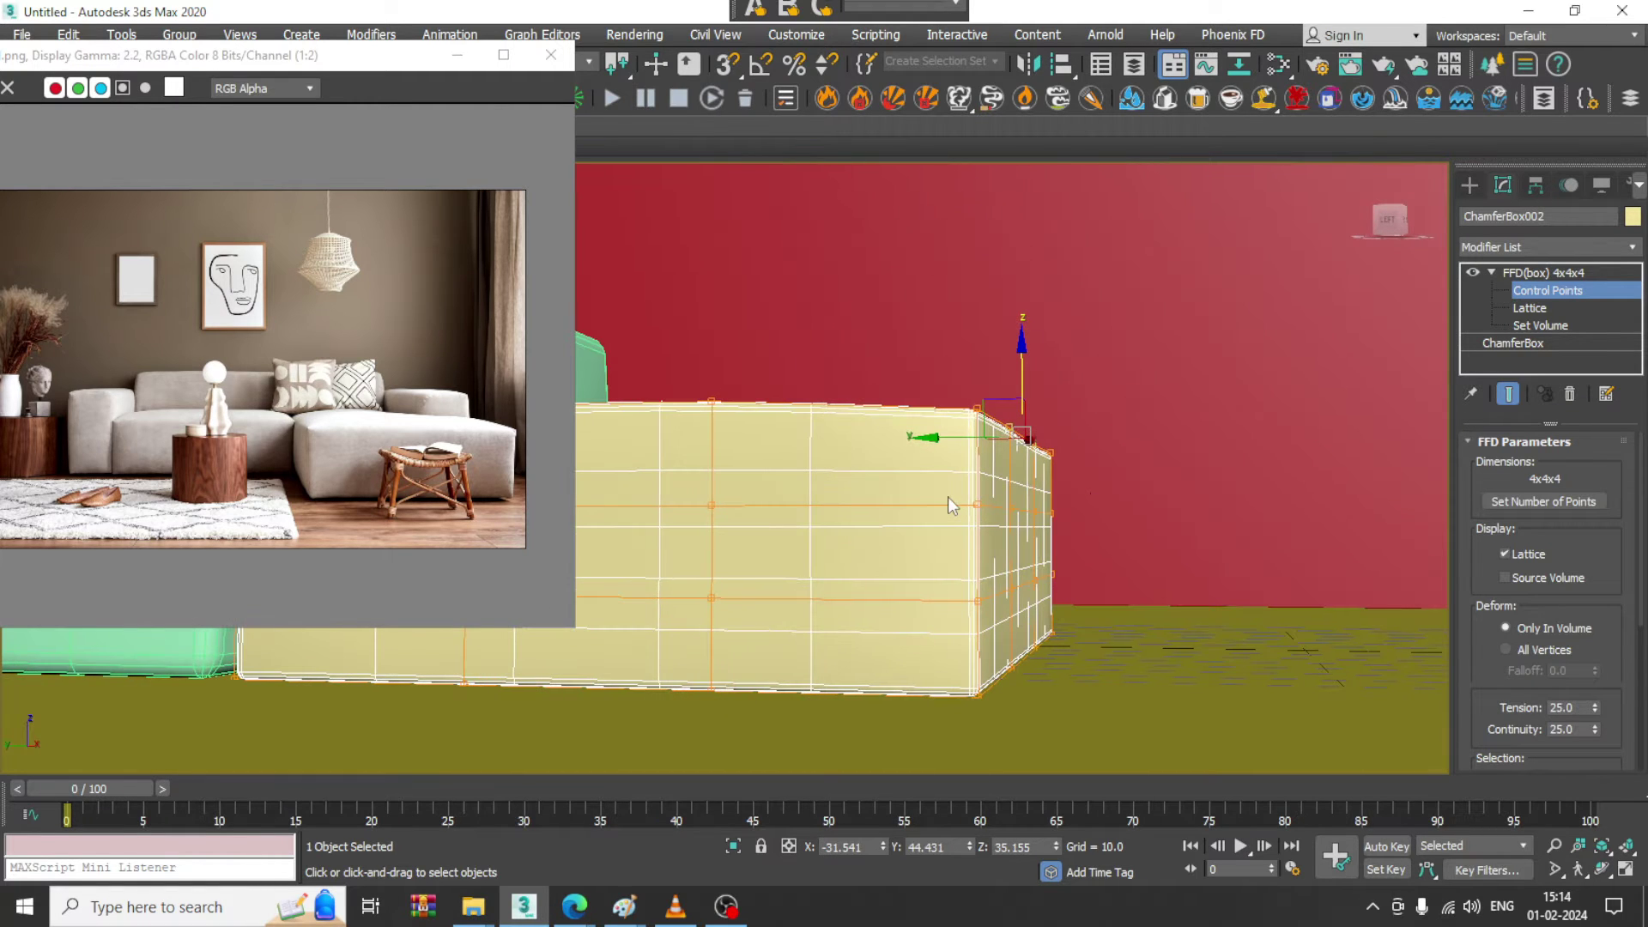
- Select the middle control points on the seat's front face and push them slightly outward to about Y 44
key("F4")
key("F3")
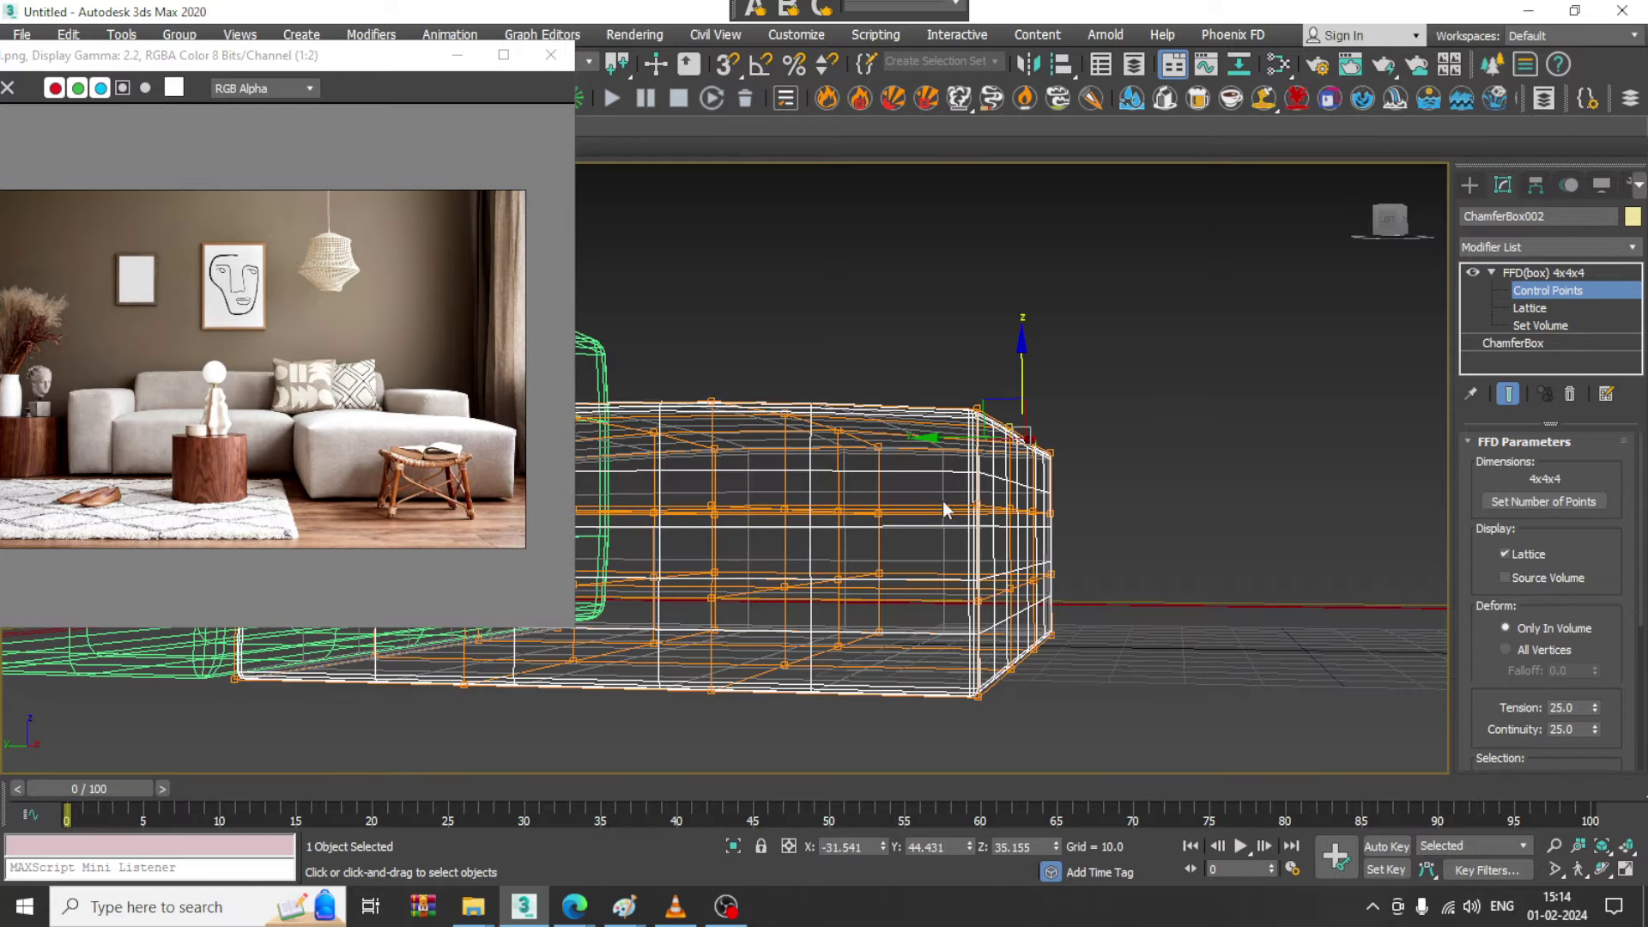
mouse_move(931, 482)
left_mouse_down()
mouse_move(1107, 595)
mouse_move(1104, 611)
left_mouse_up()
mouse_move(1104, 612)
middle_mouse_down("alt")
mouse_move(1048, 605)
mouse_move(974, 562)
middle_mouse_up("alt")
key("F3")
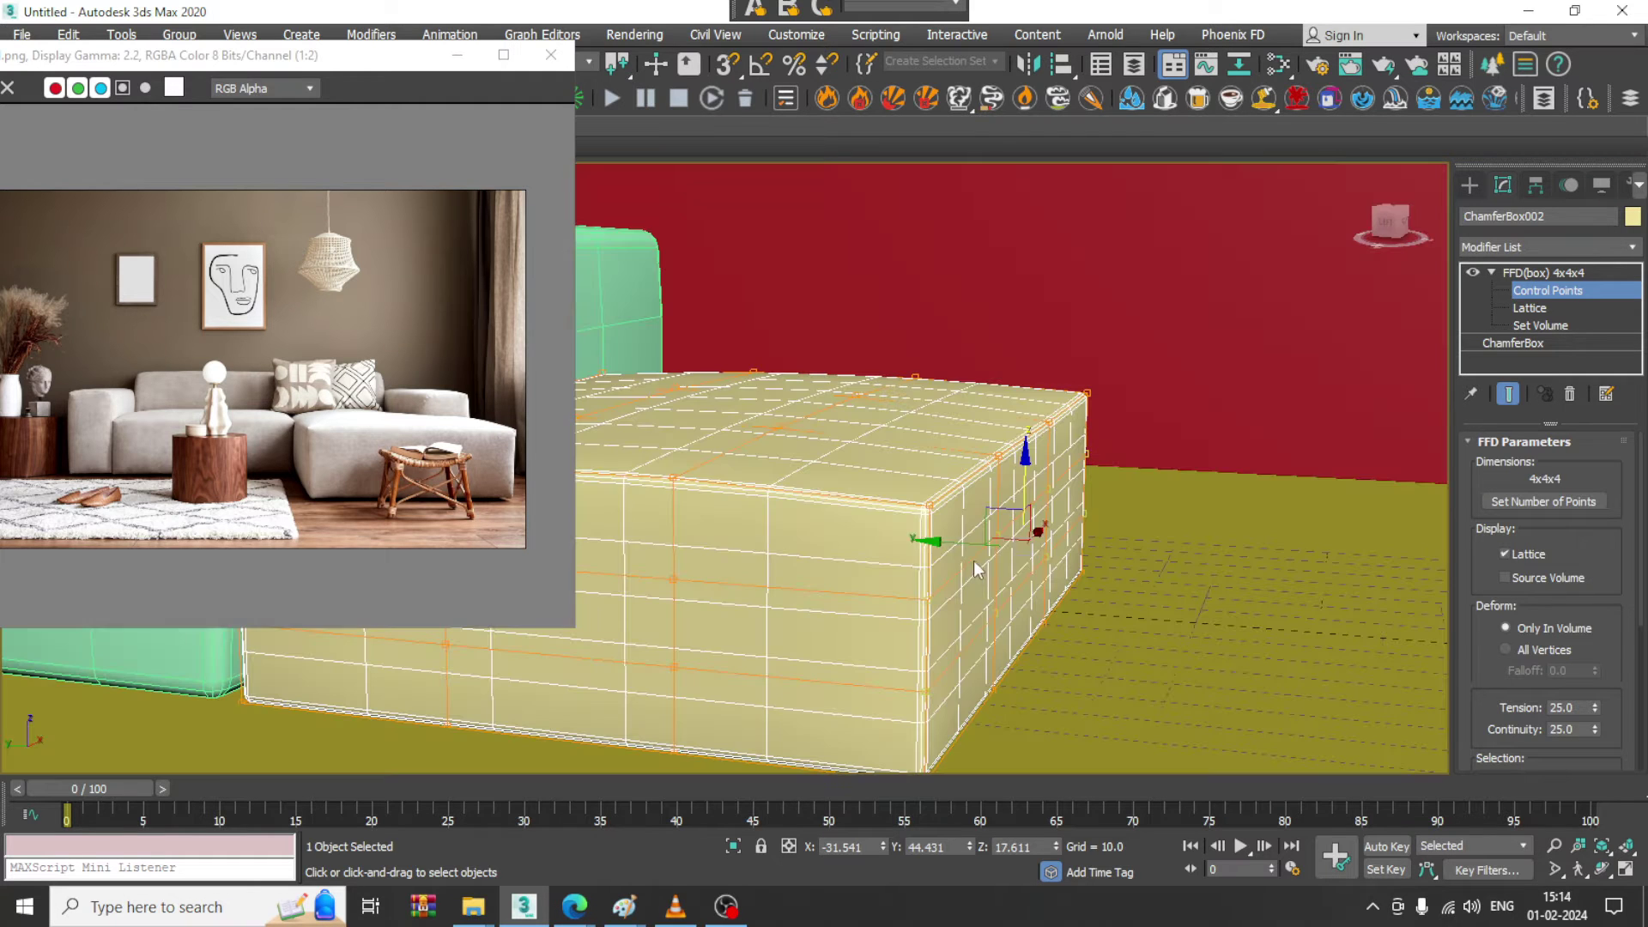
left_click_drag(950, 541, 920, 541)
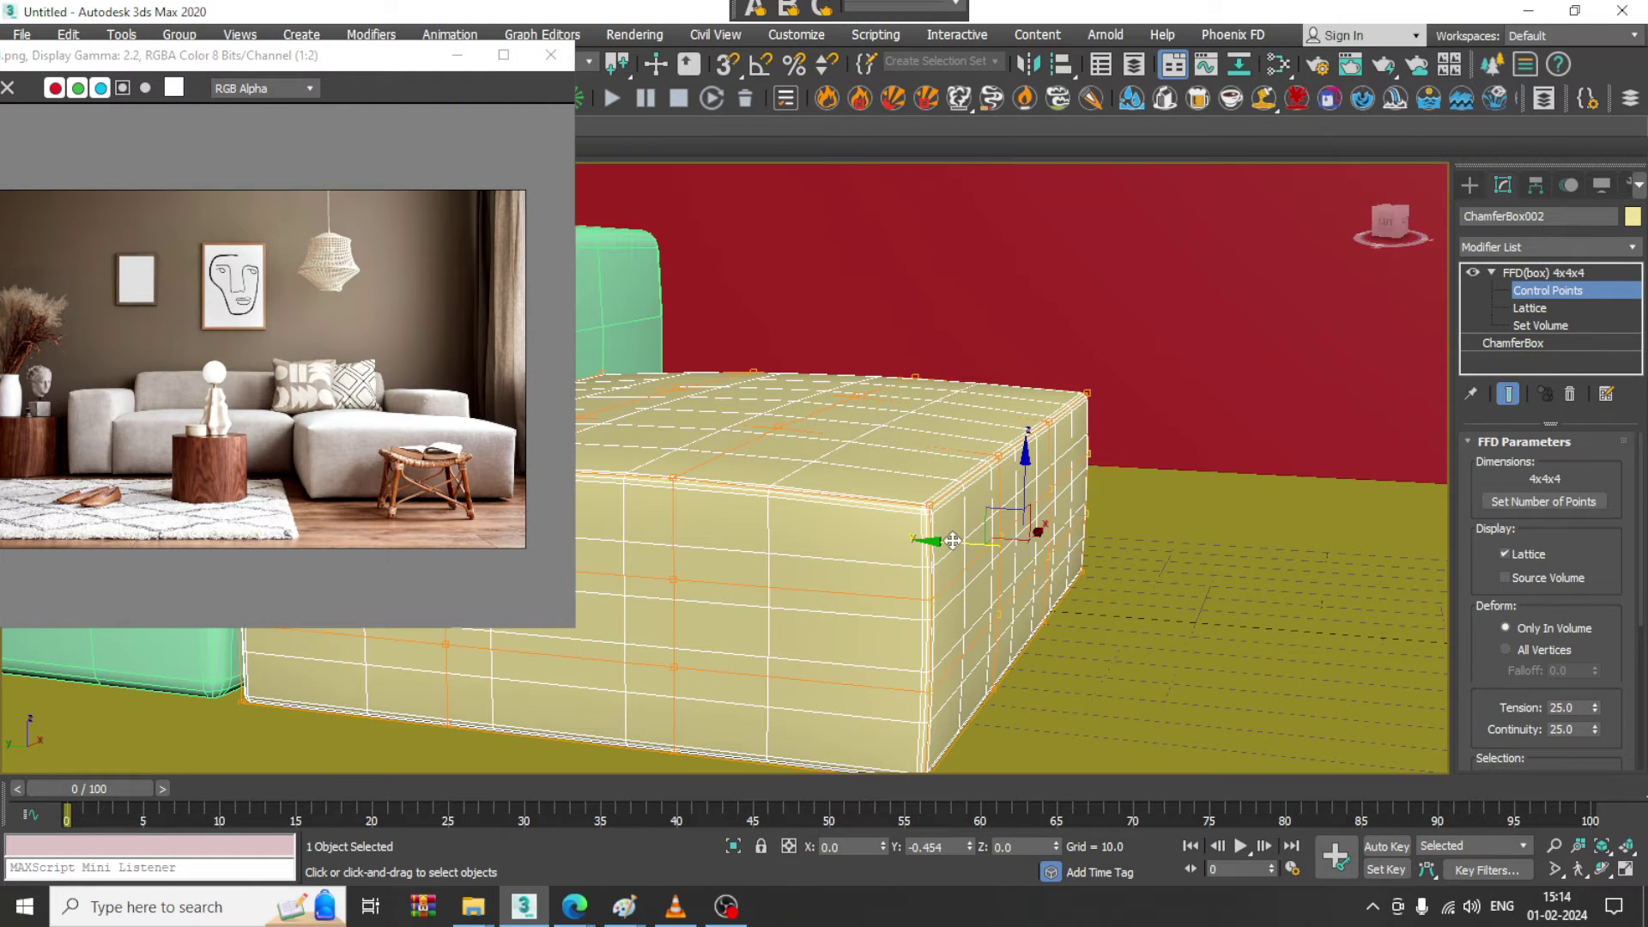
middle_click_drag(920, 541, 882, 512, "alt")
- Push the middle control points on the seat's left end slightly outward along X and leave control point editing
key("F3")
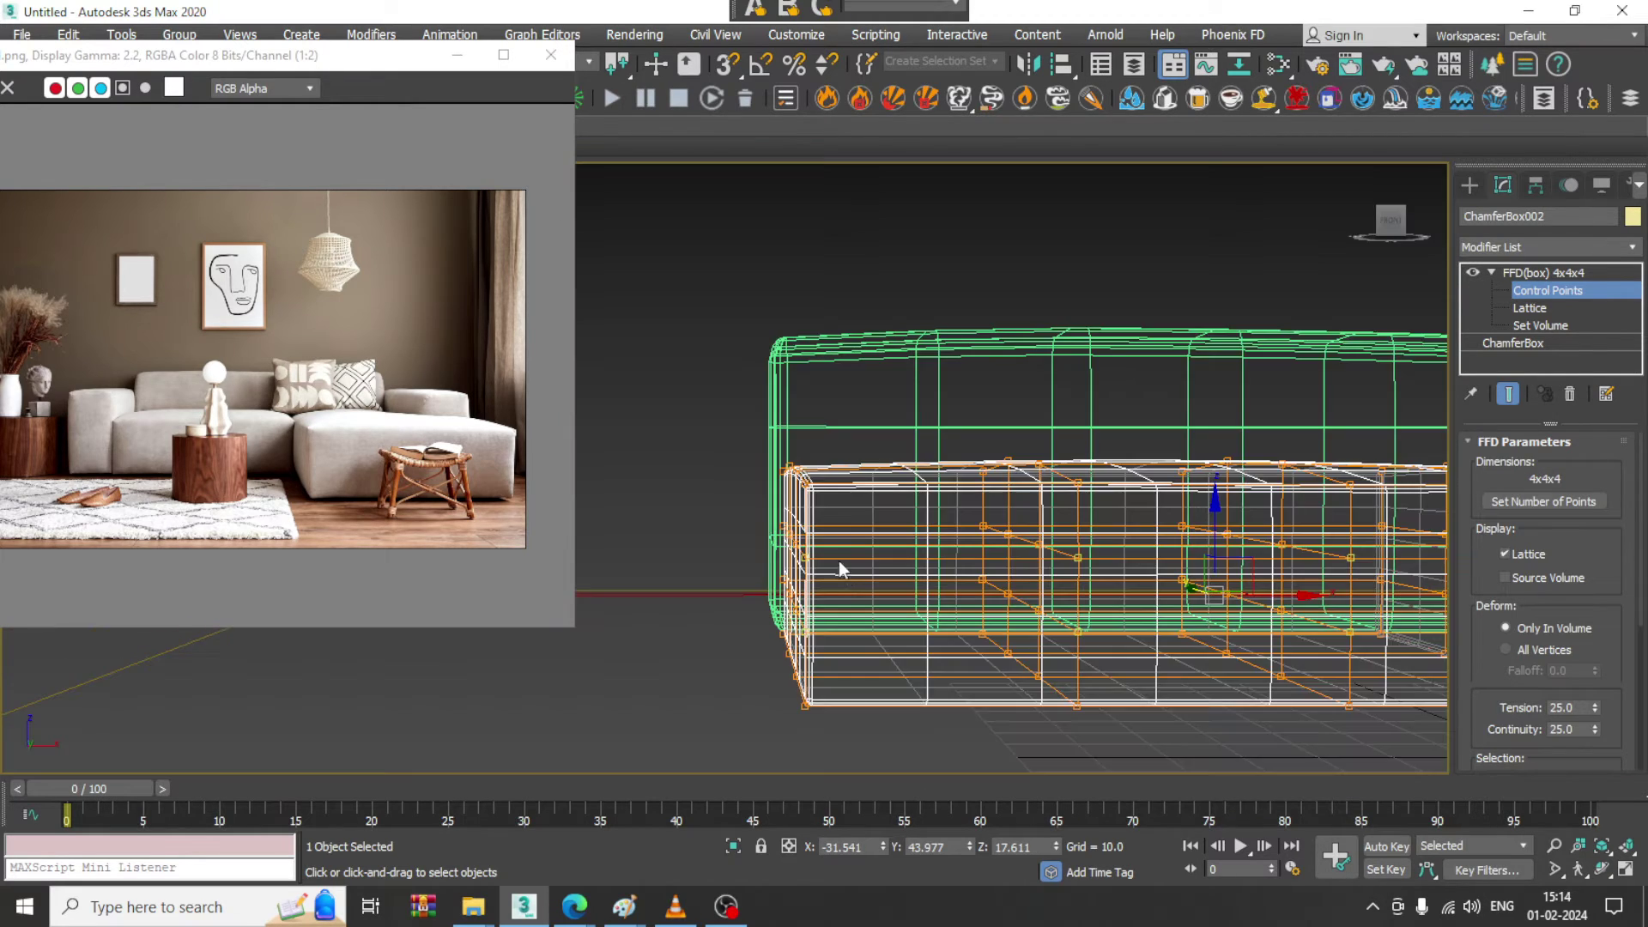
middle_click_drag(839, 570, 839, 559, "alt")
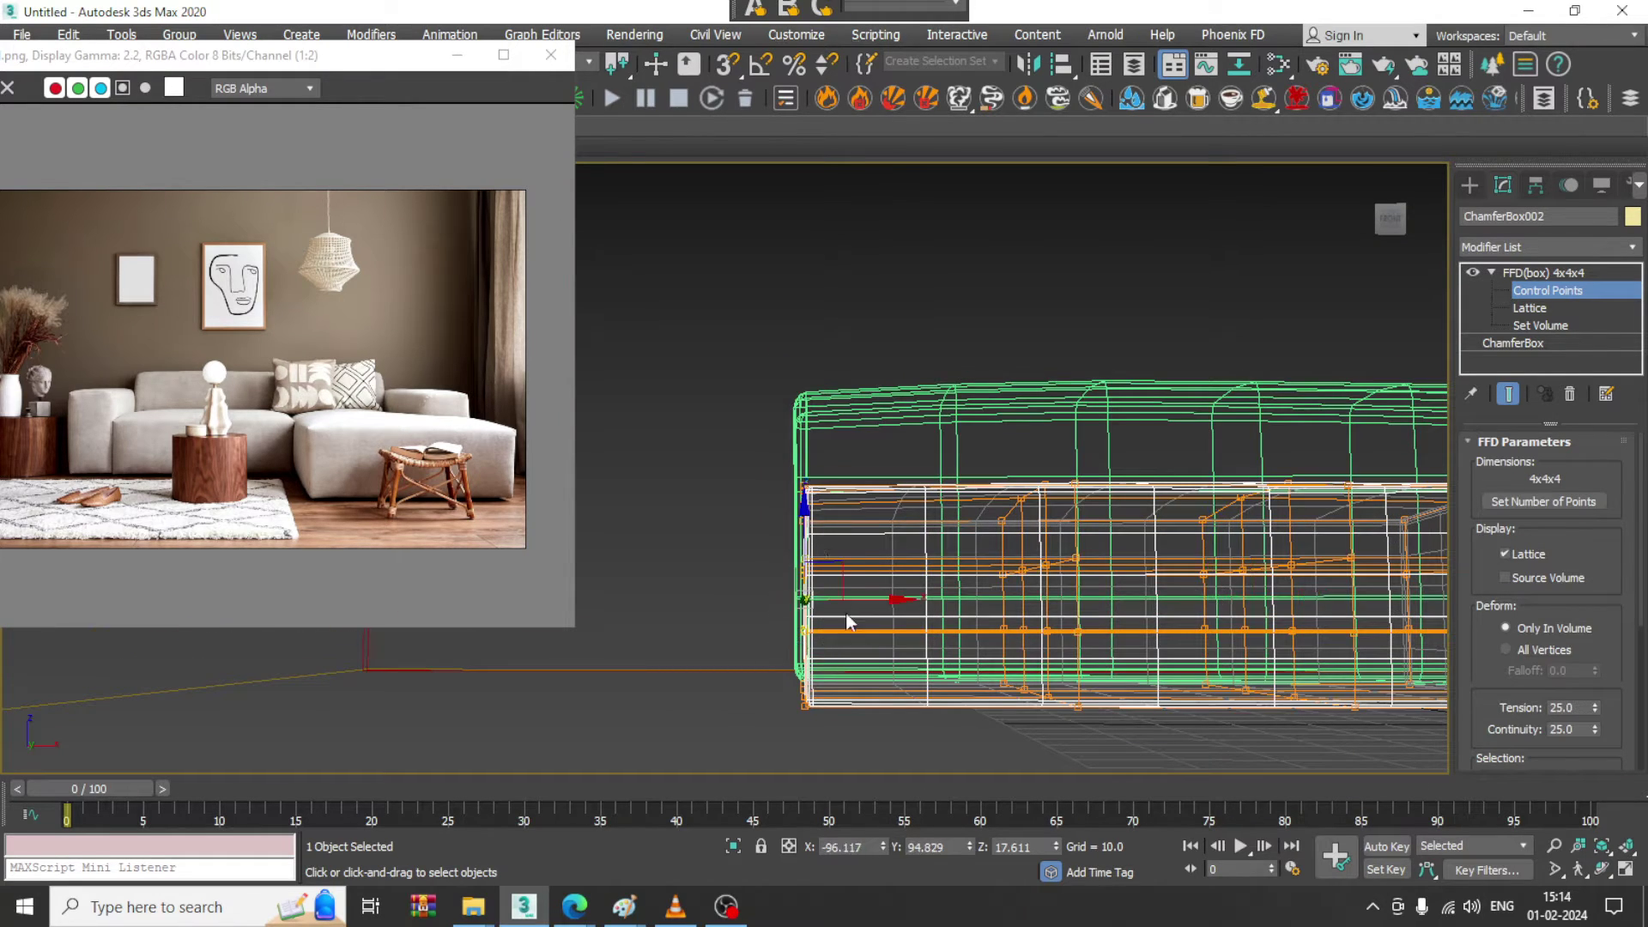
middle_click_drag(848, 621, 848, 574, "alt")
key("F3")
left_click_drag(886, 598, 880, 593)
middle_click_drag(880, 594, 1095, 586, "alt")
scroll(1099, 577, "down", 2)
left_click(1562, 273)
- Select the backrest and the seat together and scale both down relative to the room
left_click(873, 372)
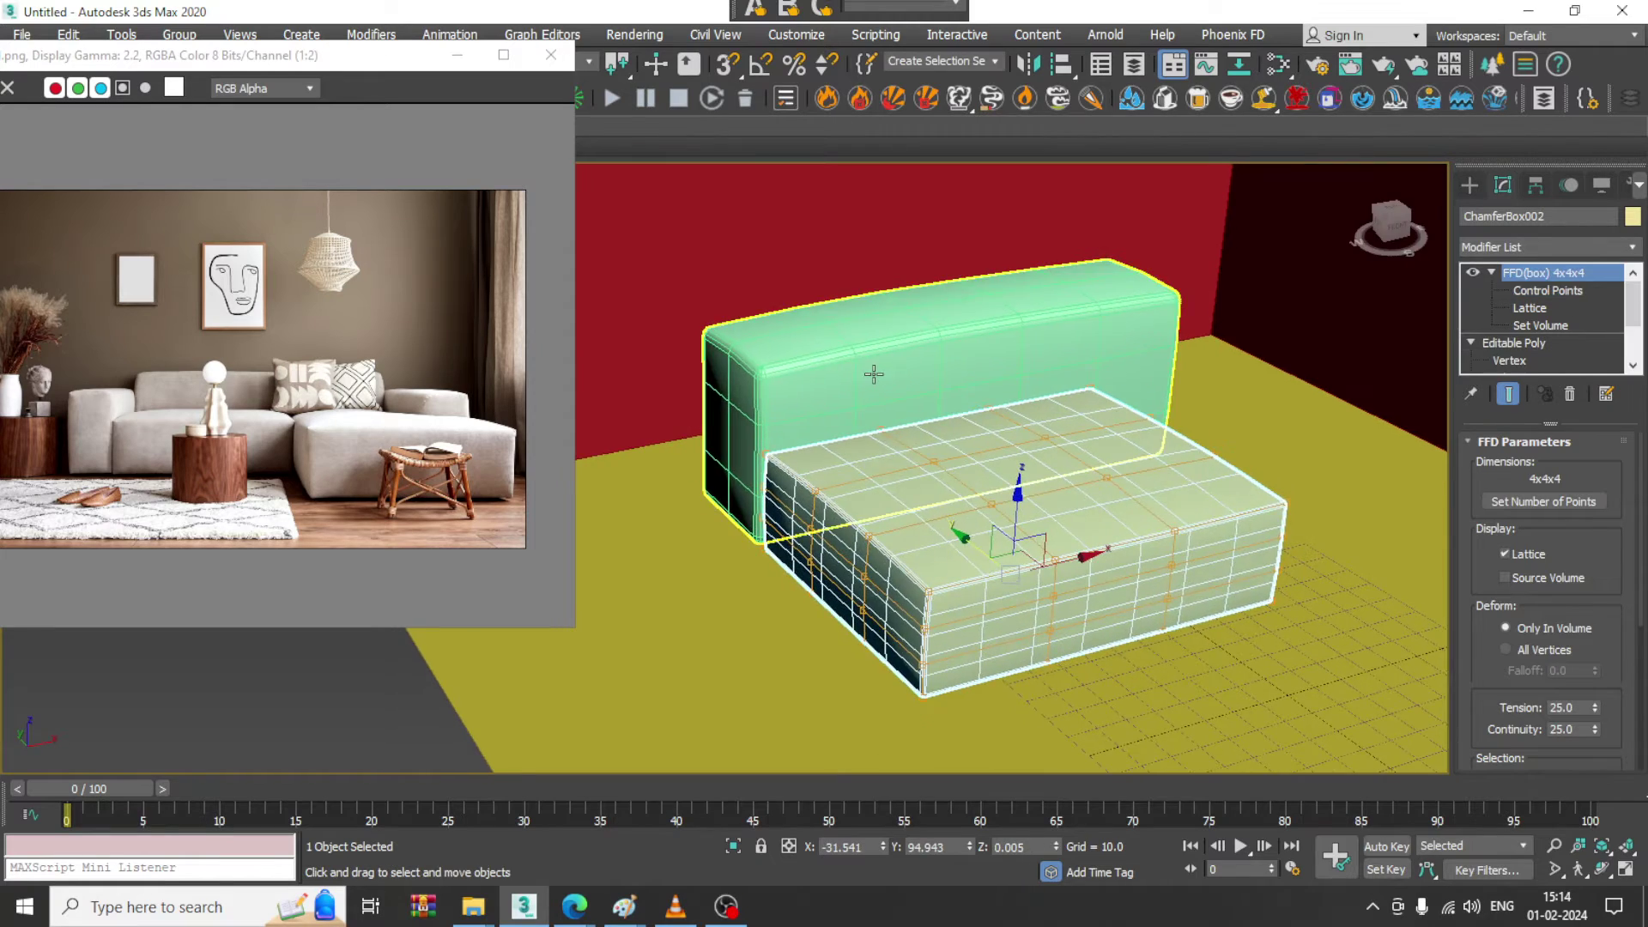
middle_click_drag(875, 412, 1102, 451, "alt")
left_click(1468, 186)
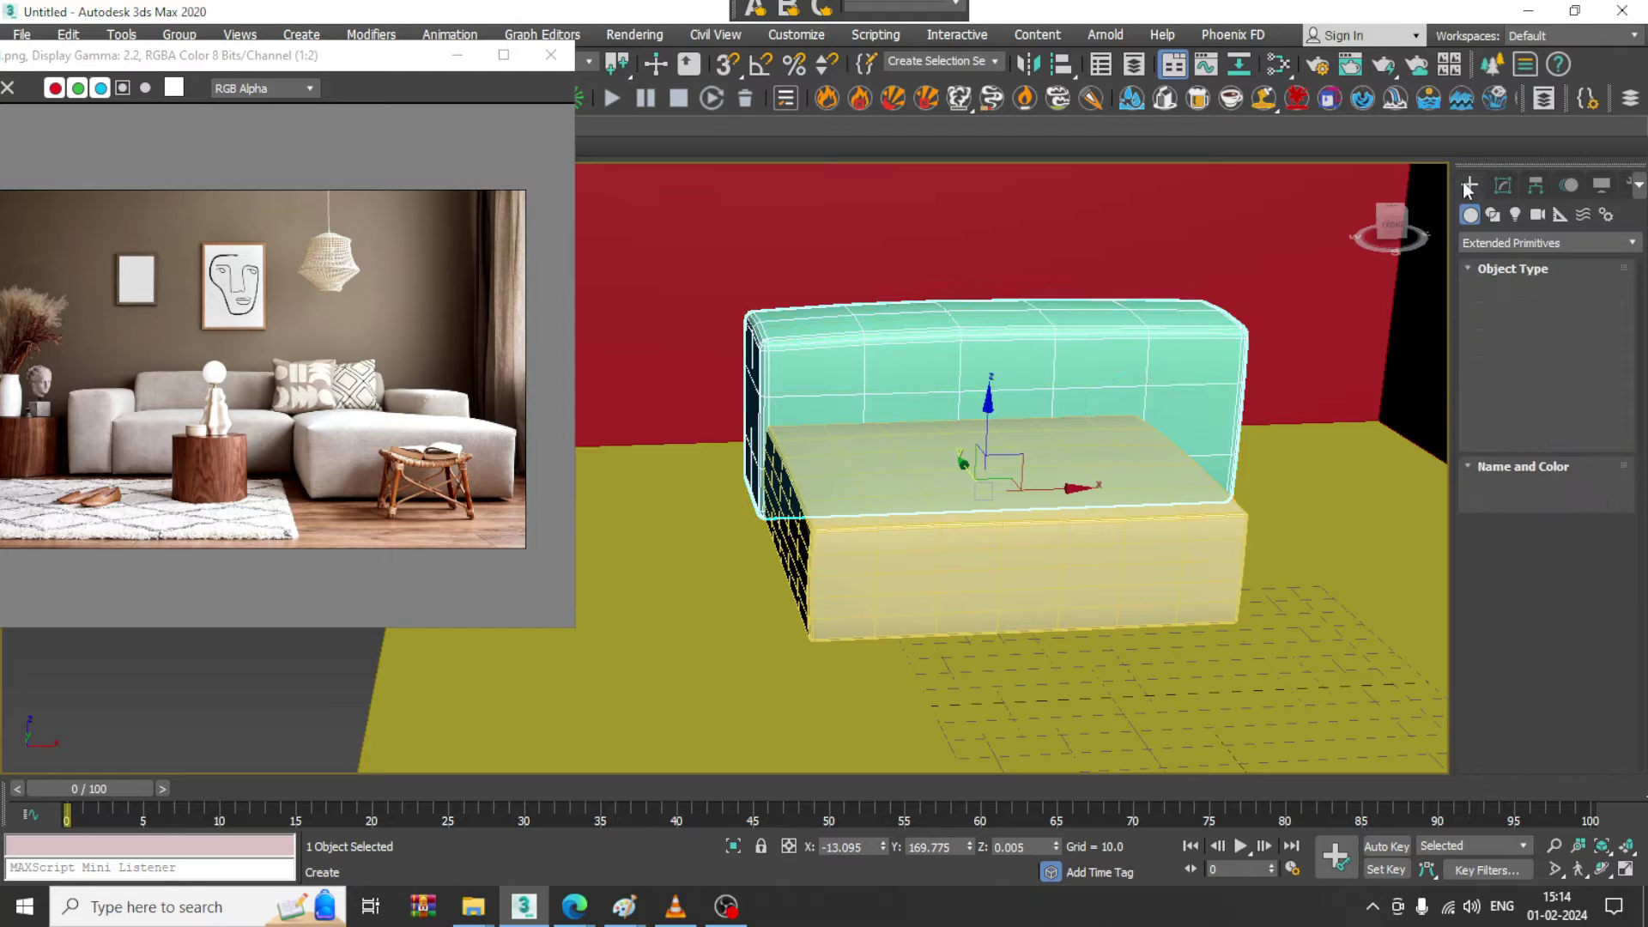
left_click(1041, 563, "ctrl")
scroll(1000, 461, "down", 10)
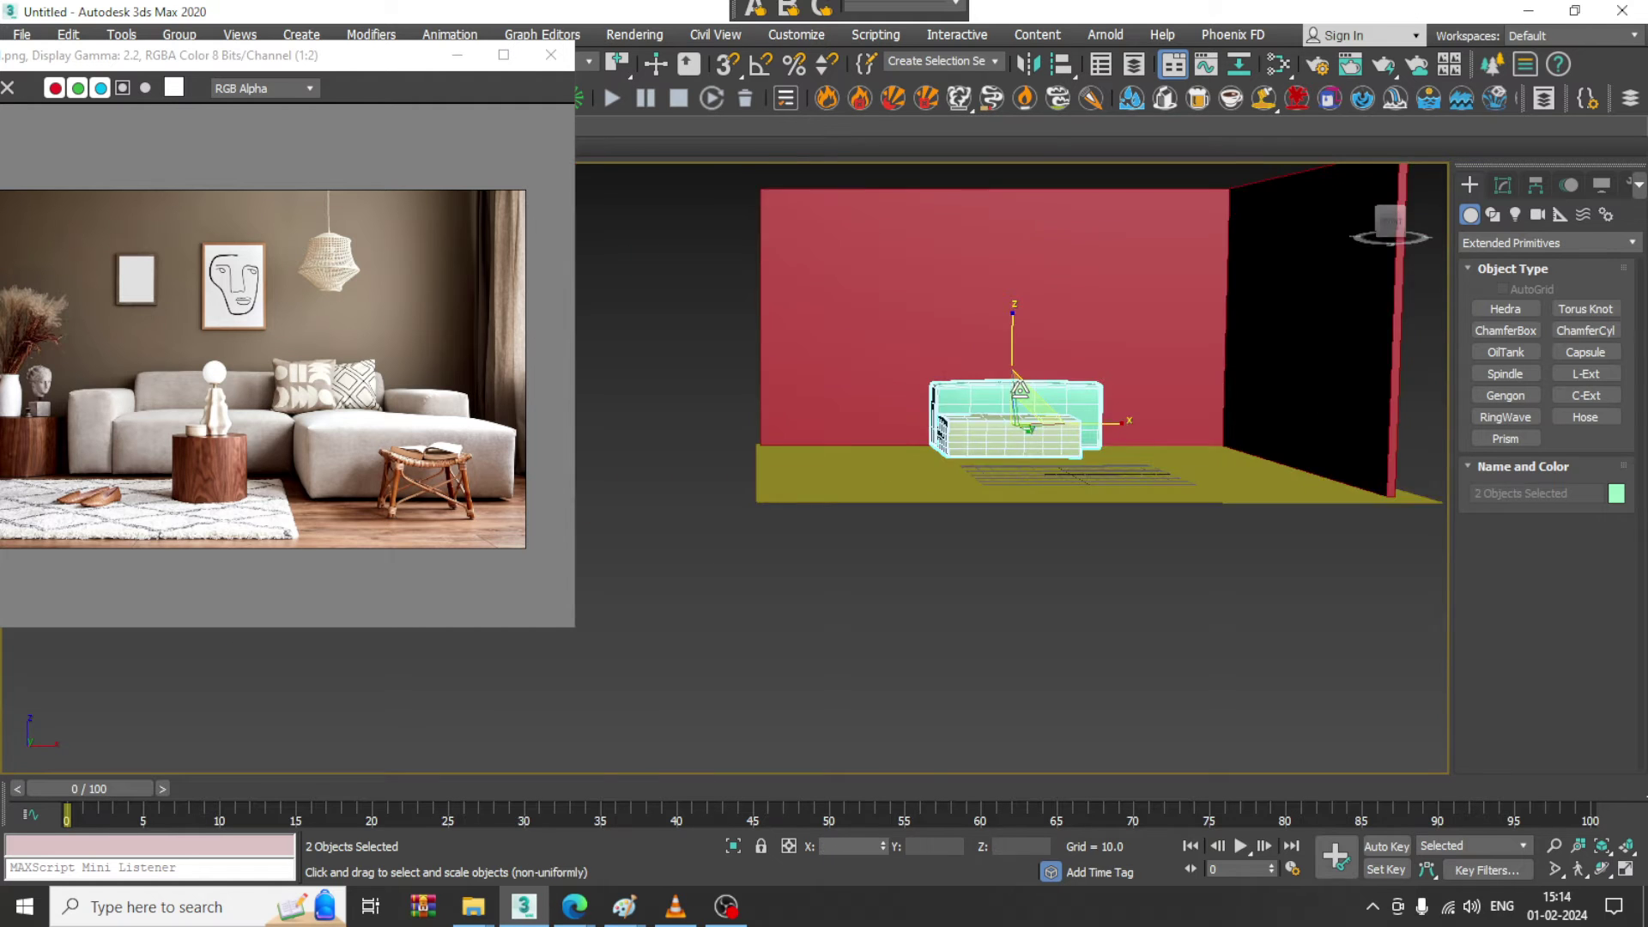
middle_click_drag(1020, 389, 1282, 363)
scroll(987, 479, "up", 6)
scroll(1027, 430, "up", 3)
key("w")
- Draw a chamfer box armrest along the seat's left side, about 106.6 long, 31.6 wide and 33.5 high, with a small fillet
left_click(1511, 330)
scroll(1030, 463, "up", 1)
scroll(846, 509, "down", 1)
middle_click_drag(846, 508, 828, 473, "alt")
left_click_drag(812, 441, 861, 799)
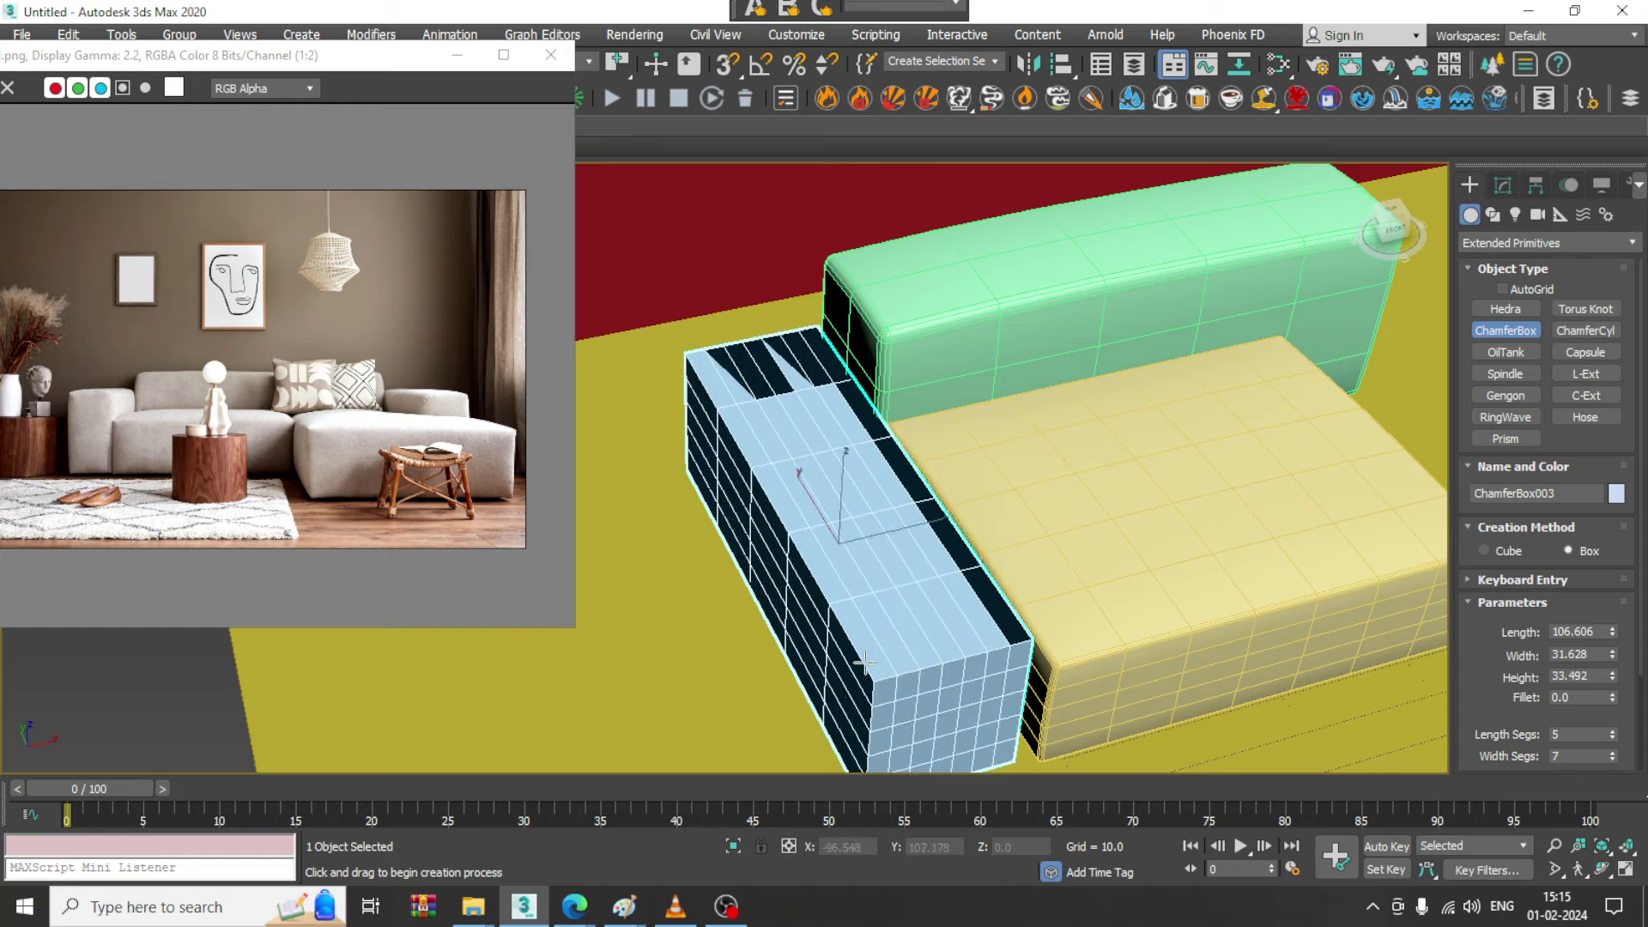
left_click(861, 657)
middle_click_drag(1138, 566, 1083, 472, "alt")
right_click(1078, 489)
- Select the backrest and the seat together and lower them along Z to the armrest's base level
left_click(1056, 379)
left_click(1149, 491, "ctrl")
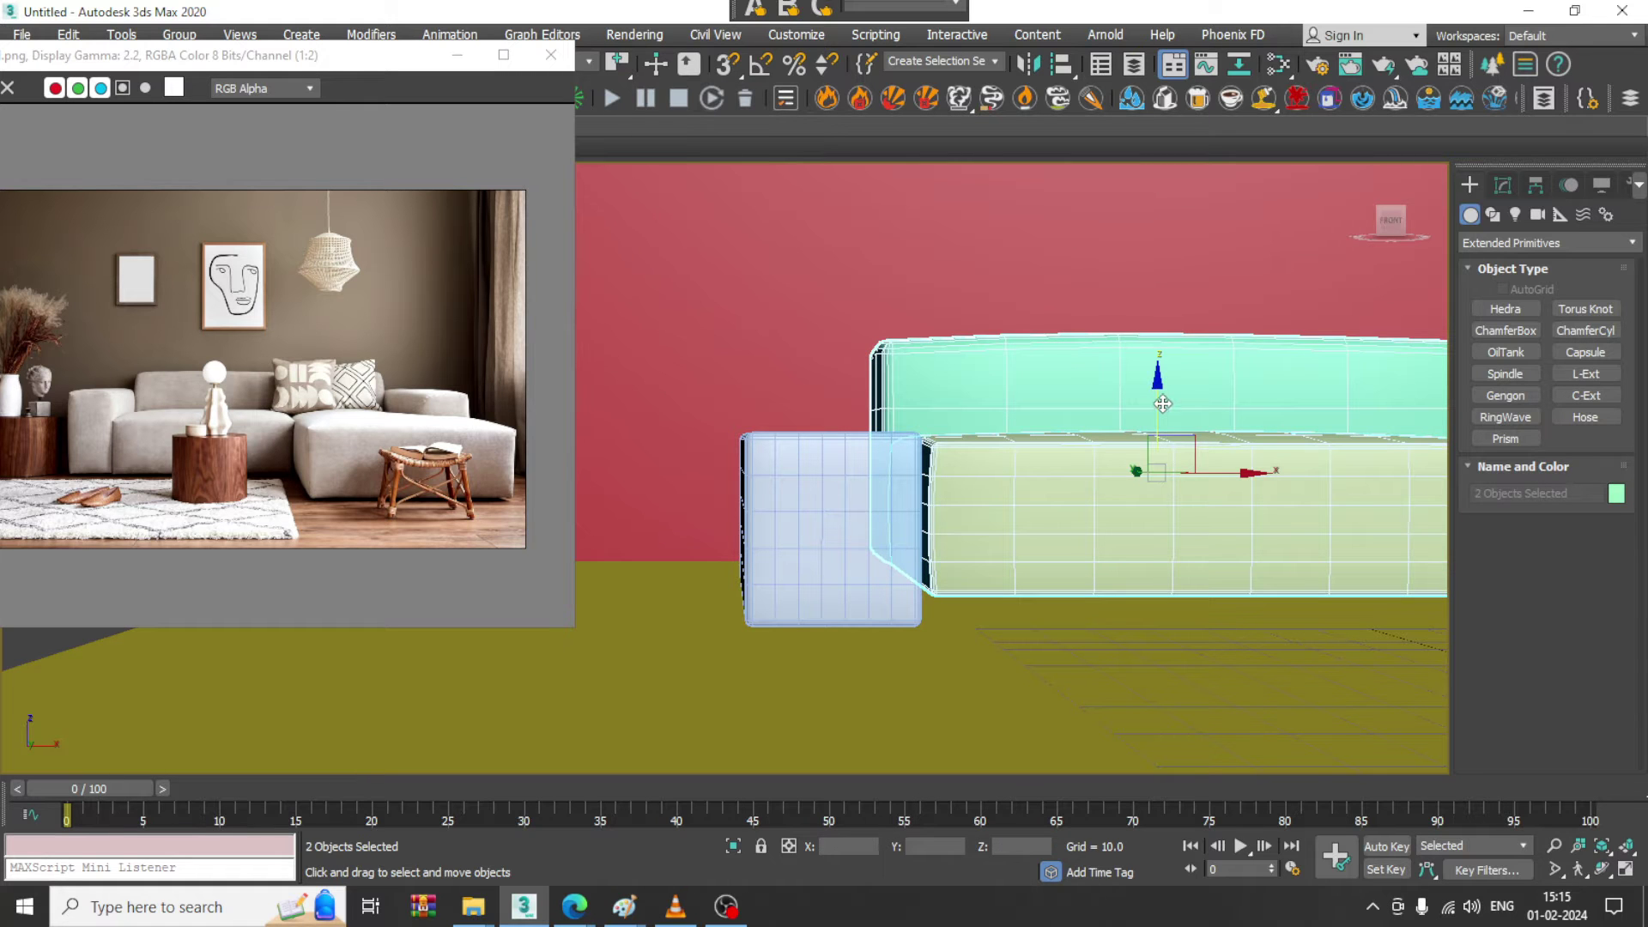
mouse_move(1163, 403)
left_mouse_down()
mouse_move(1177, 449)
mouse_move(1173, 430)
left_mouse_up()
middle_click_drag(932, 438, 924, 609, "alt")
- Move the armrest snugly against the seat's end, to about X -94.5 and Y 119.2
left_click(958, 492)
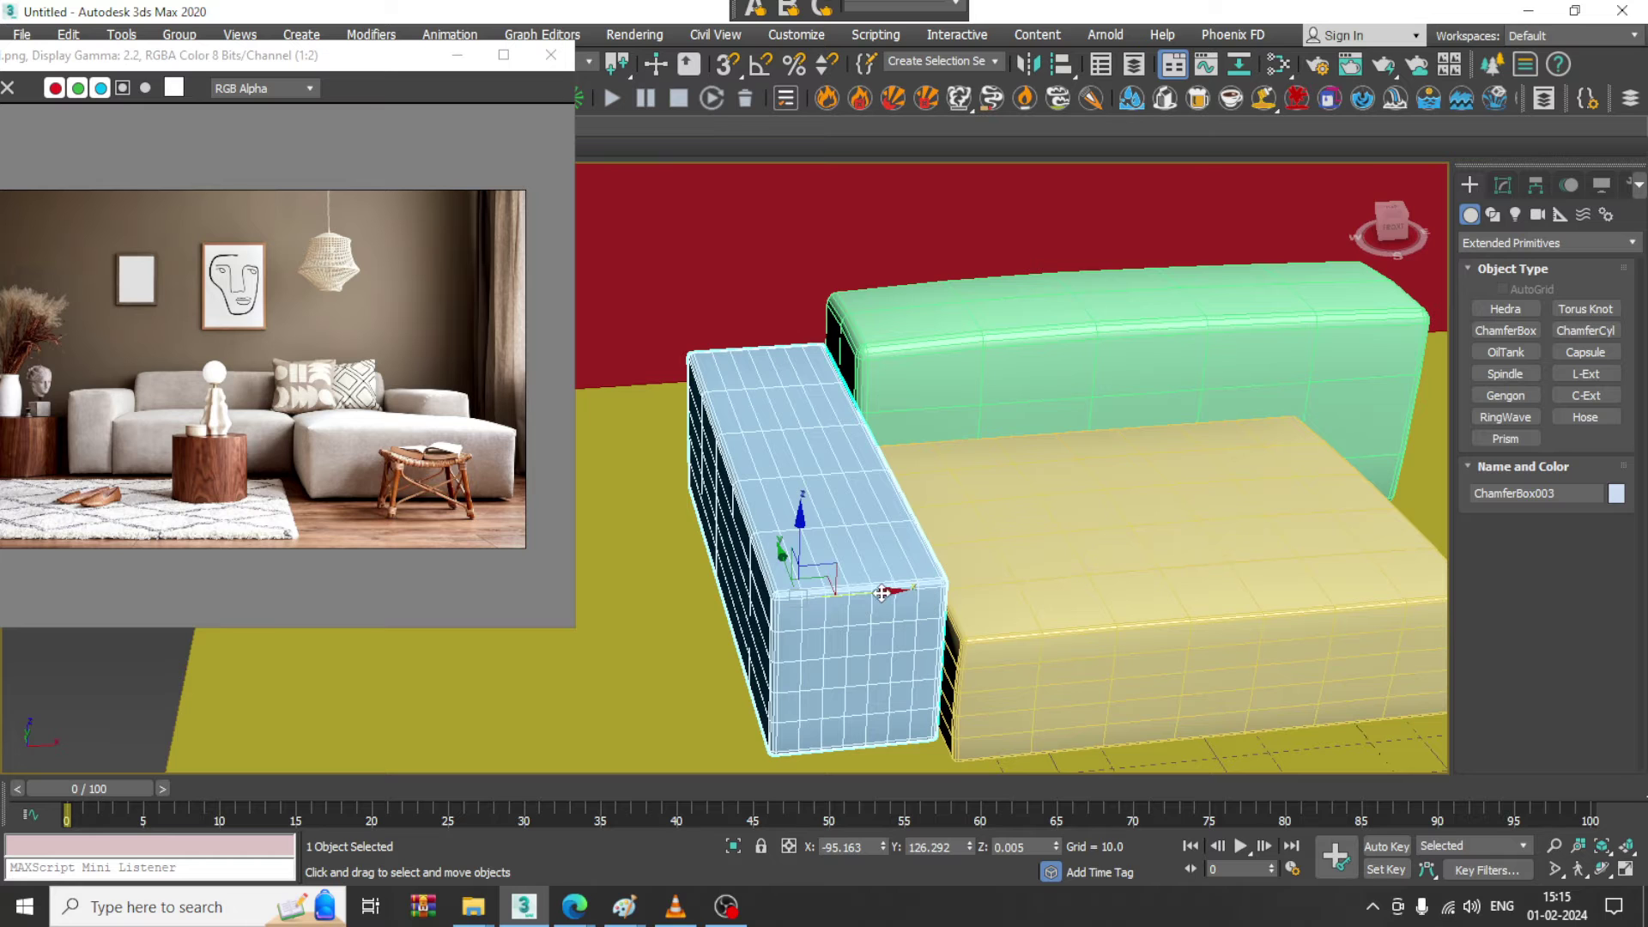
left_click_drag(882, 592, 894, 589)
middle_click_drag(894, 589, 809, 554, "alt")
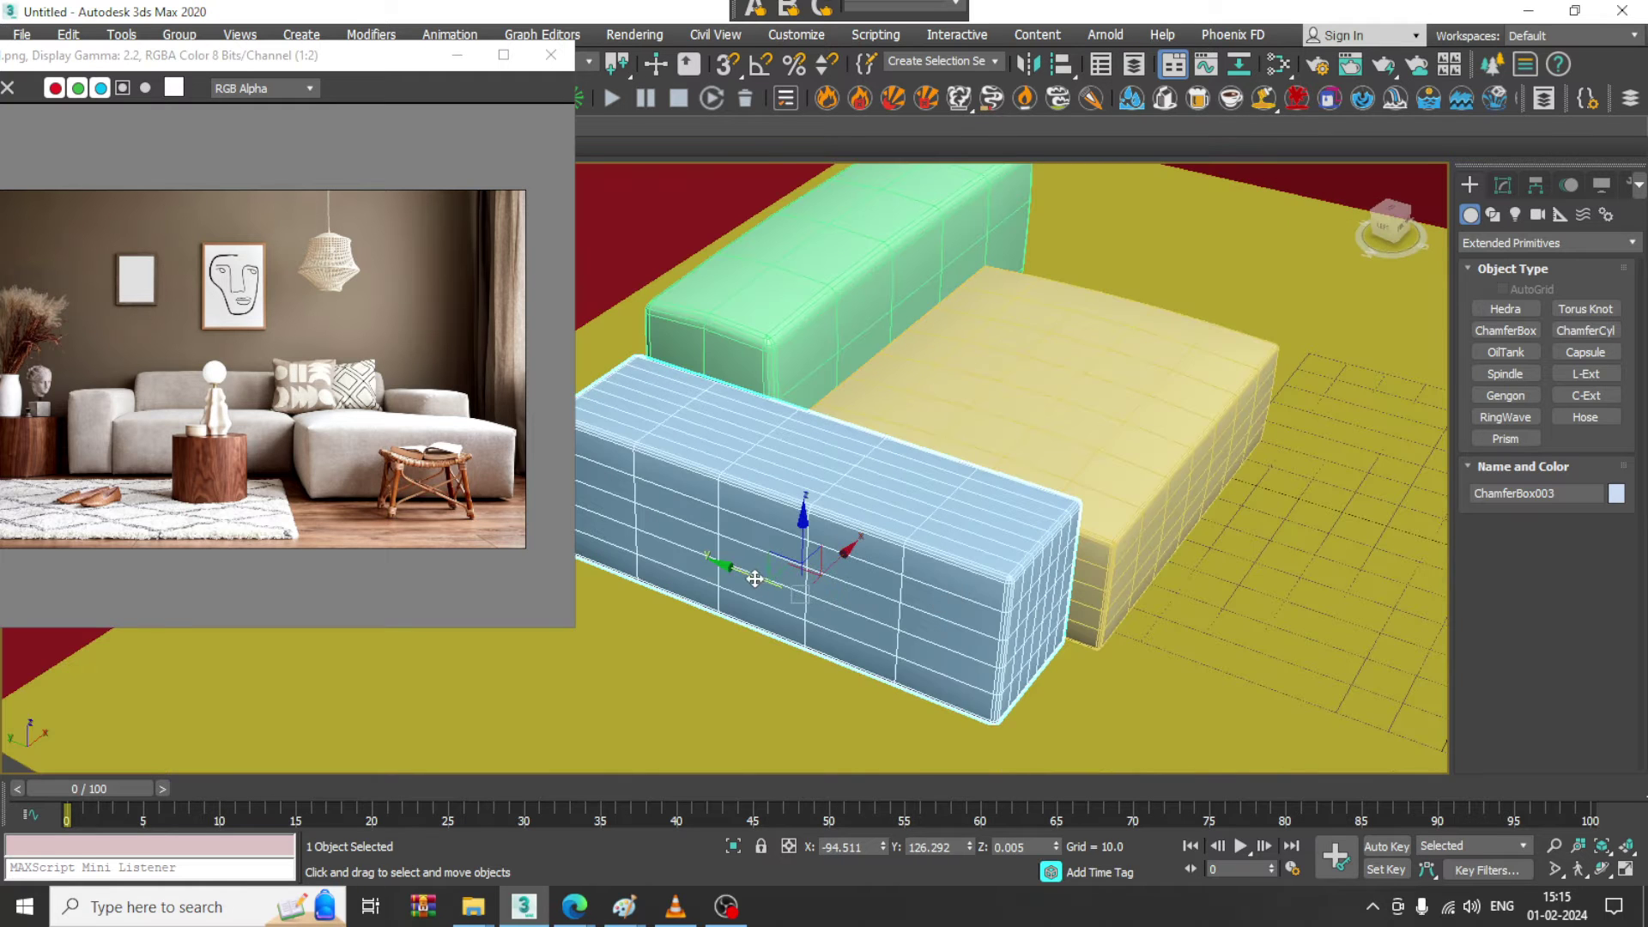
left_click_drag(755, 580, 779, 589)
middle_click_drag(997, 539, 853, 562, "alt")
left_click_drag(797, 548, 804, 546)
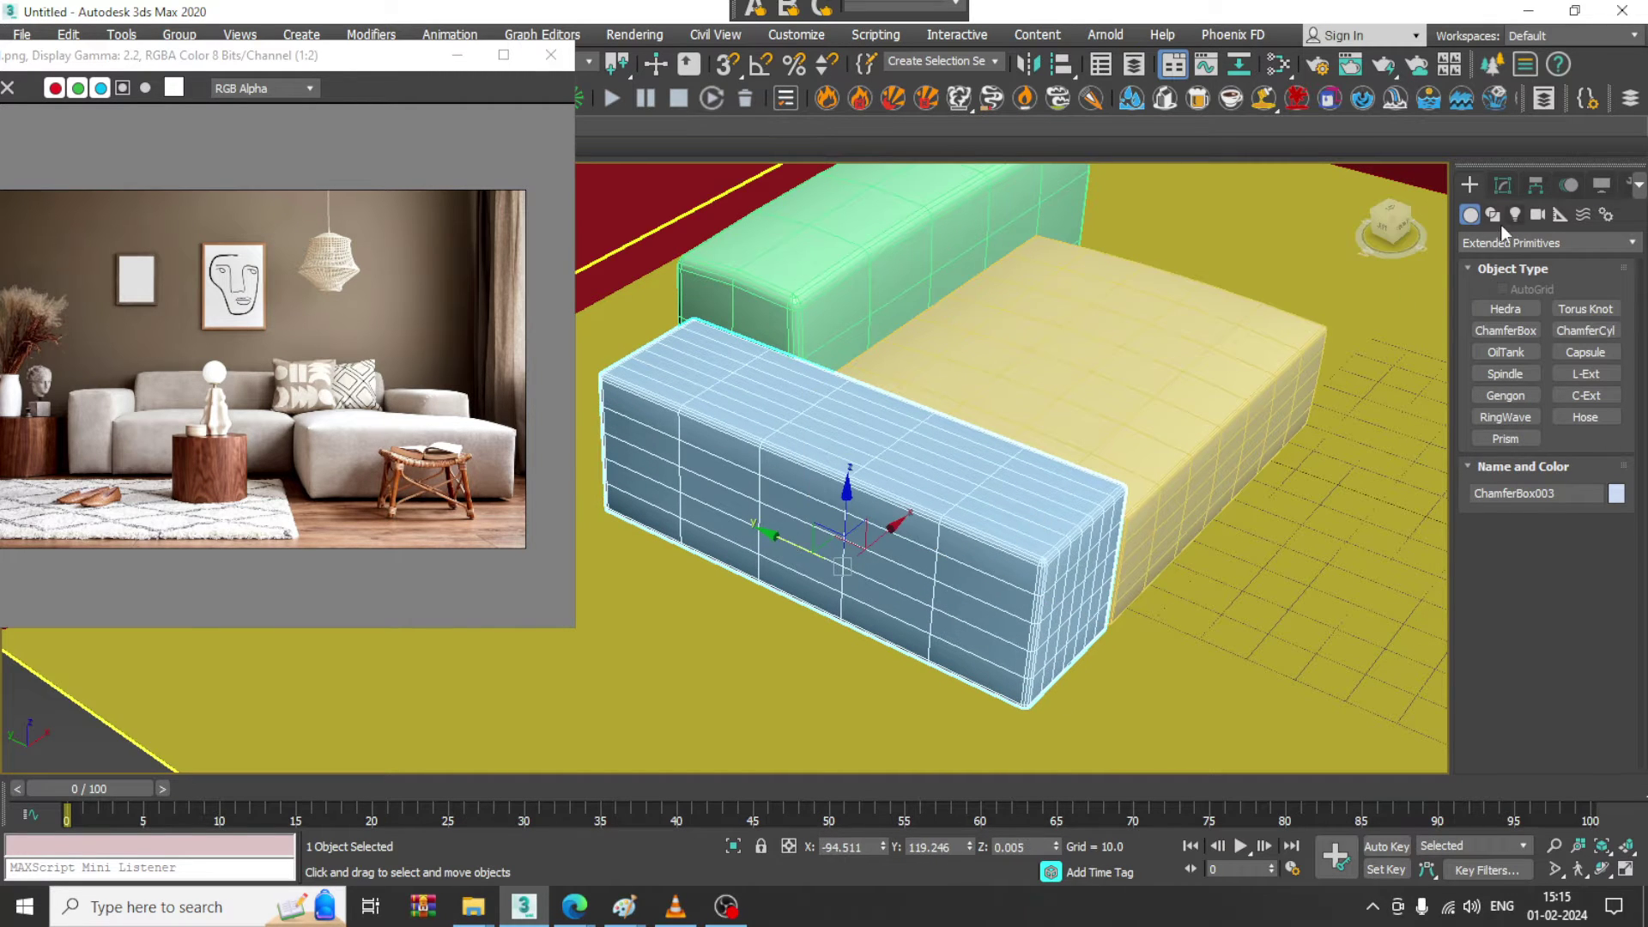
- Apply an FFD(box) 4x4x4 modifier to the armrest
left_click(1504, 185)
left_click(1547, 248)
scroll(1557, 369, "down", 10)
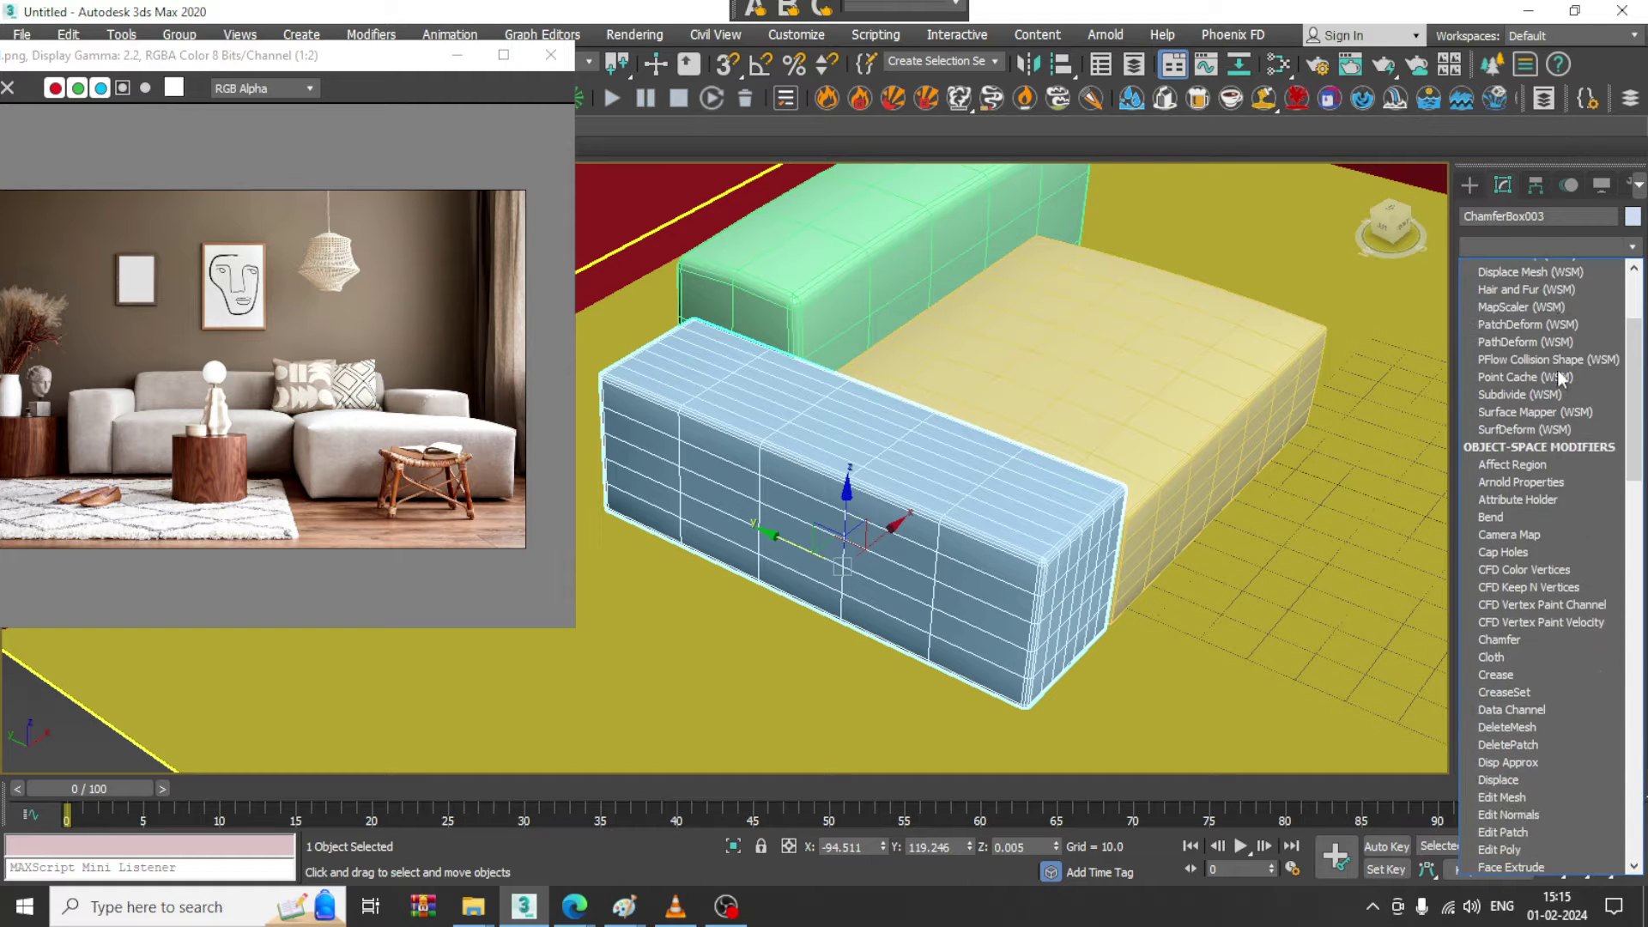
left_click(1539, 341)
- Raise the armrest's top middle control points slightly and push its outer side's middle control points slightly outward along X
key("alt+w")
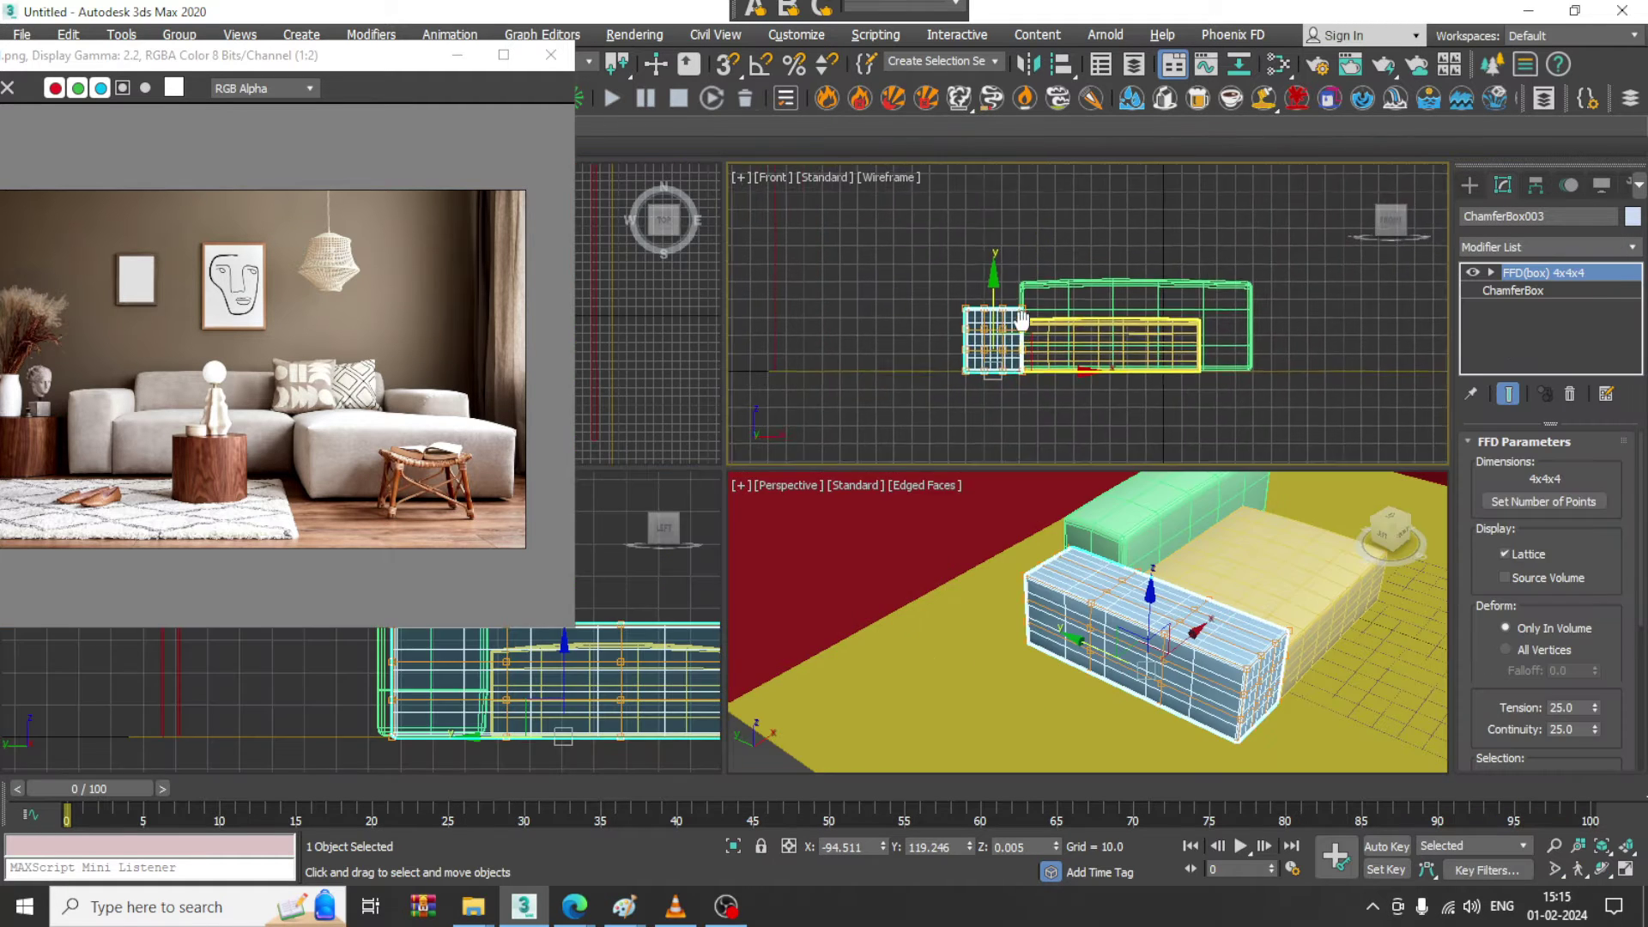
scroll(960, 349, "up", 6)
key("alt+w")
scroll(898, 378, "down", 2)
middle_click_drag(810, 370, 1045, 436)
key("1")
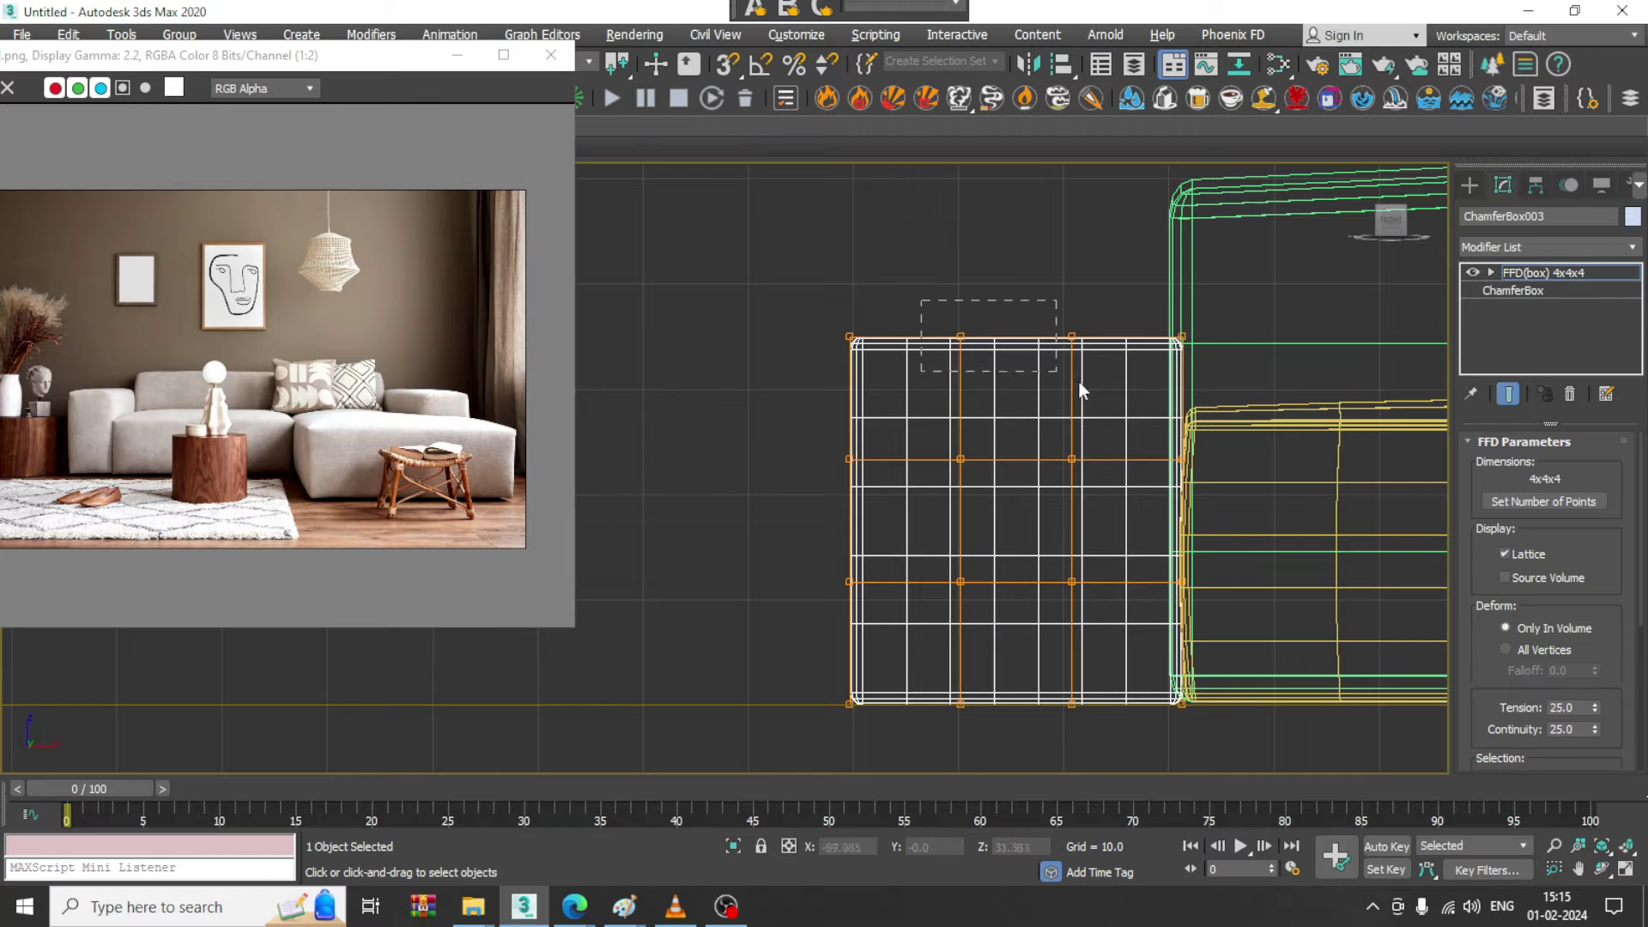
left_click_drag(1015, 273, 1014, 265)
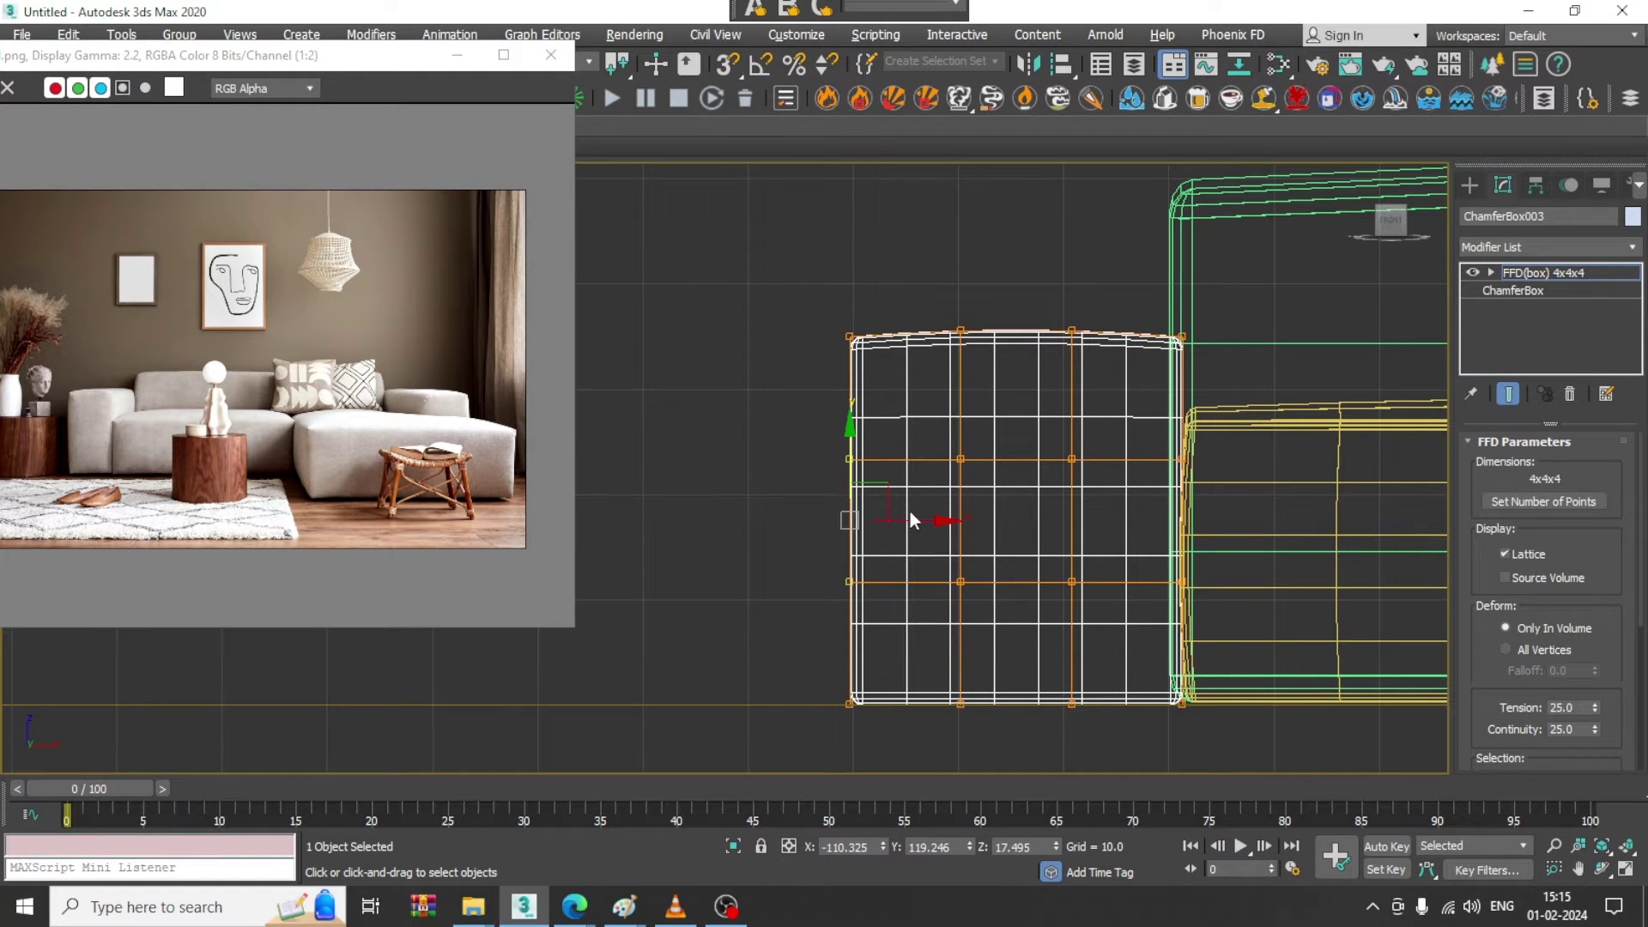
left_click_drag(924, 518, 922, 517)
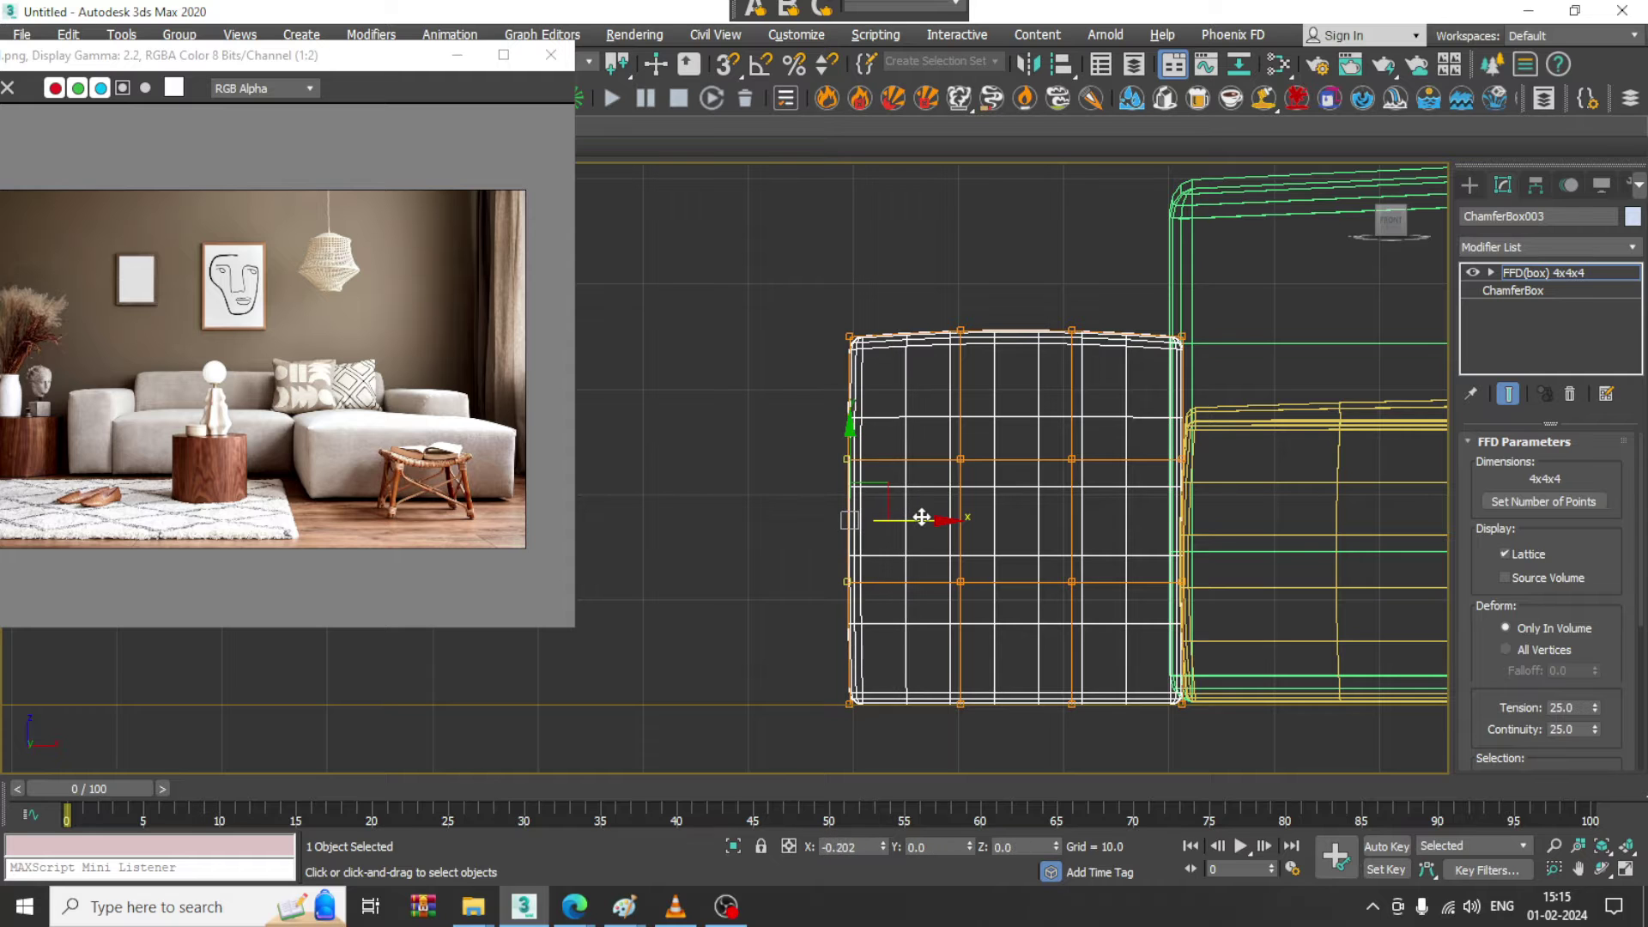
- Push the middle control points on the armrest's upper inner edge slightly toward the seat, to about X -77.7
key("alt+w")
middle_click_drag(1112, 673, 1025, 543, "alt")
key("alt+w")
middle_click_drag(795, 517, 858, 457, "alt")
scroll(858, 466, "up", 3)
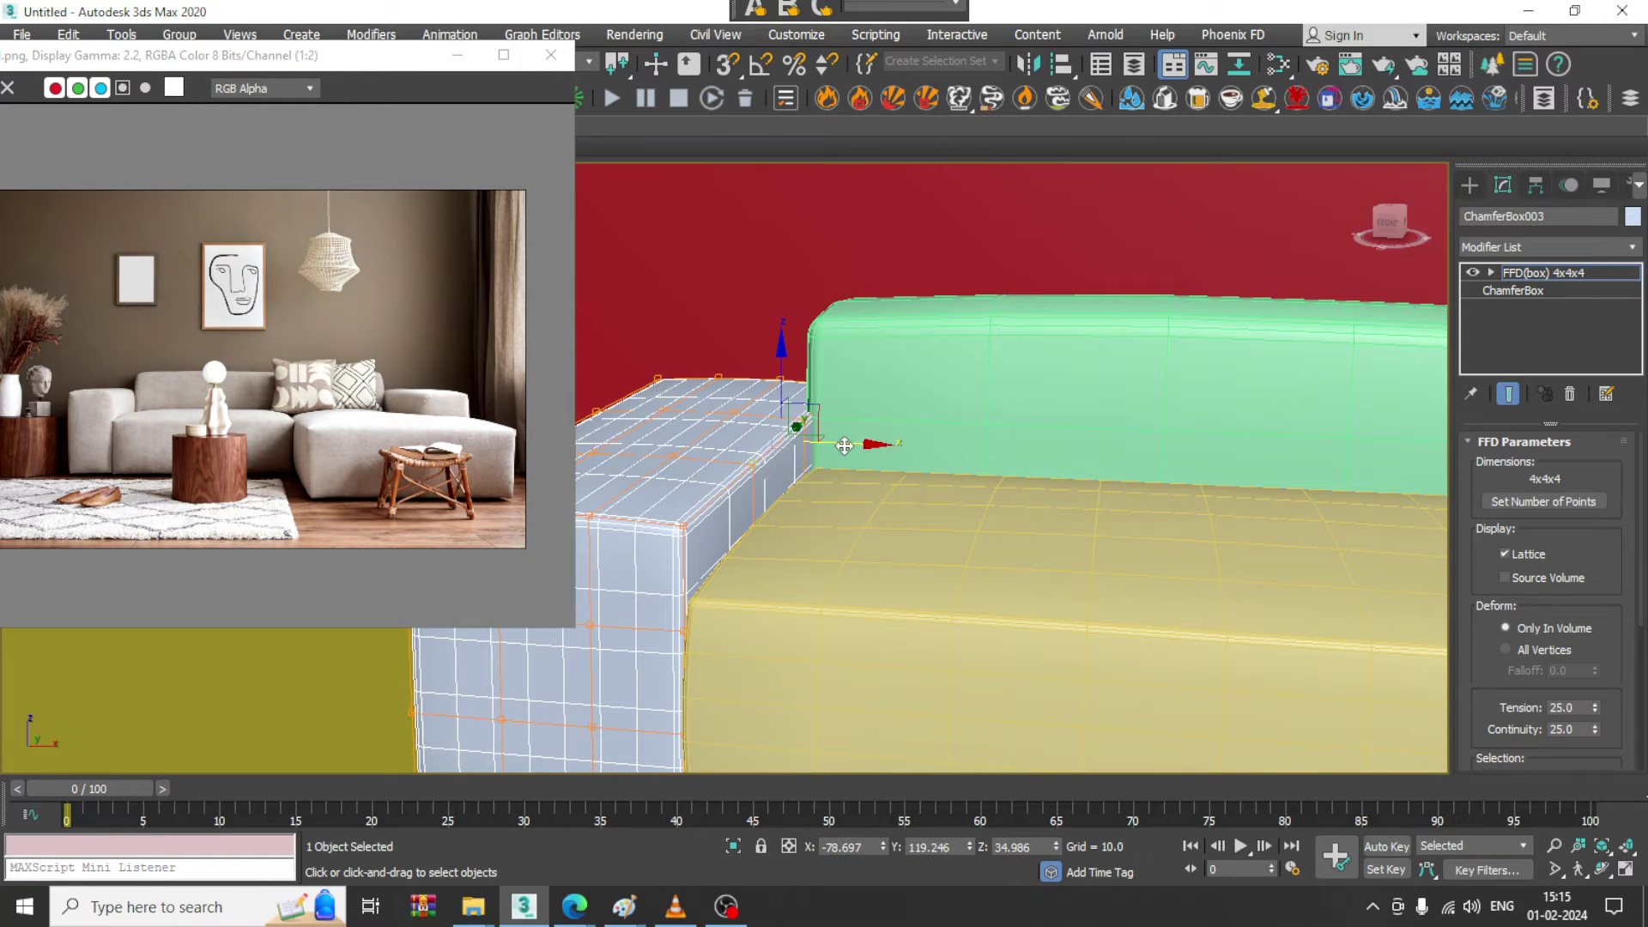
left_click_drag(845, 446, 855, 448)
- Select the middle control points on the armrest's front face and pull them outward to about Y 64.9
key("t")
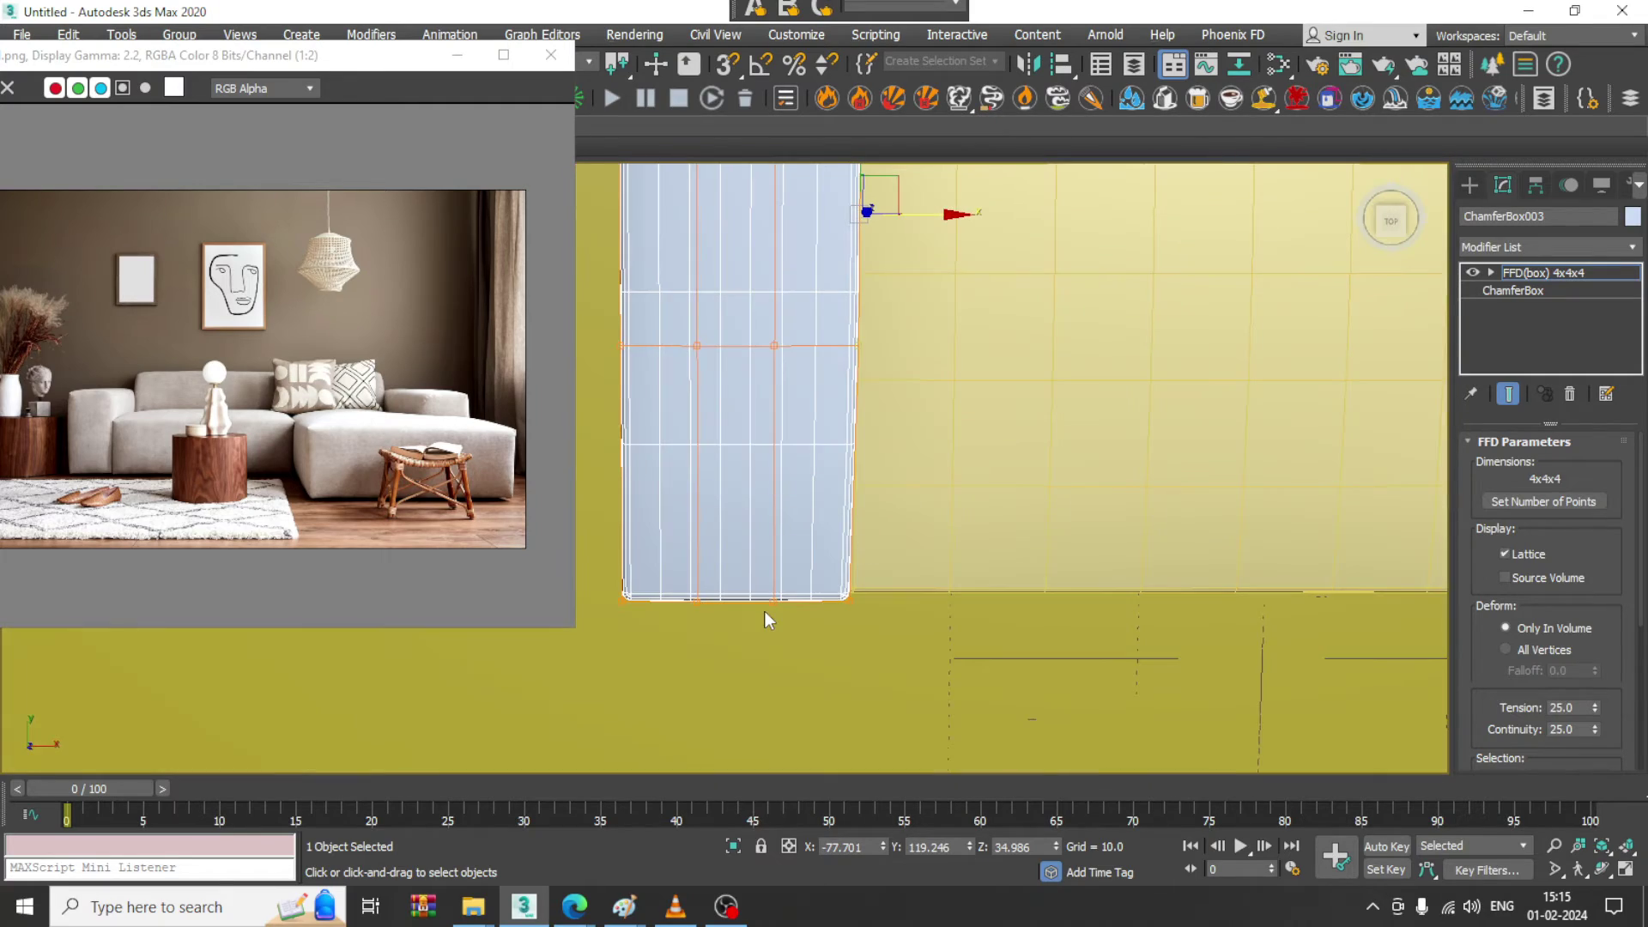
key("F3")
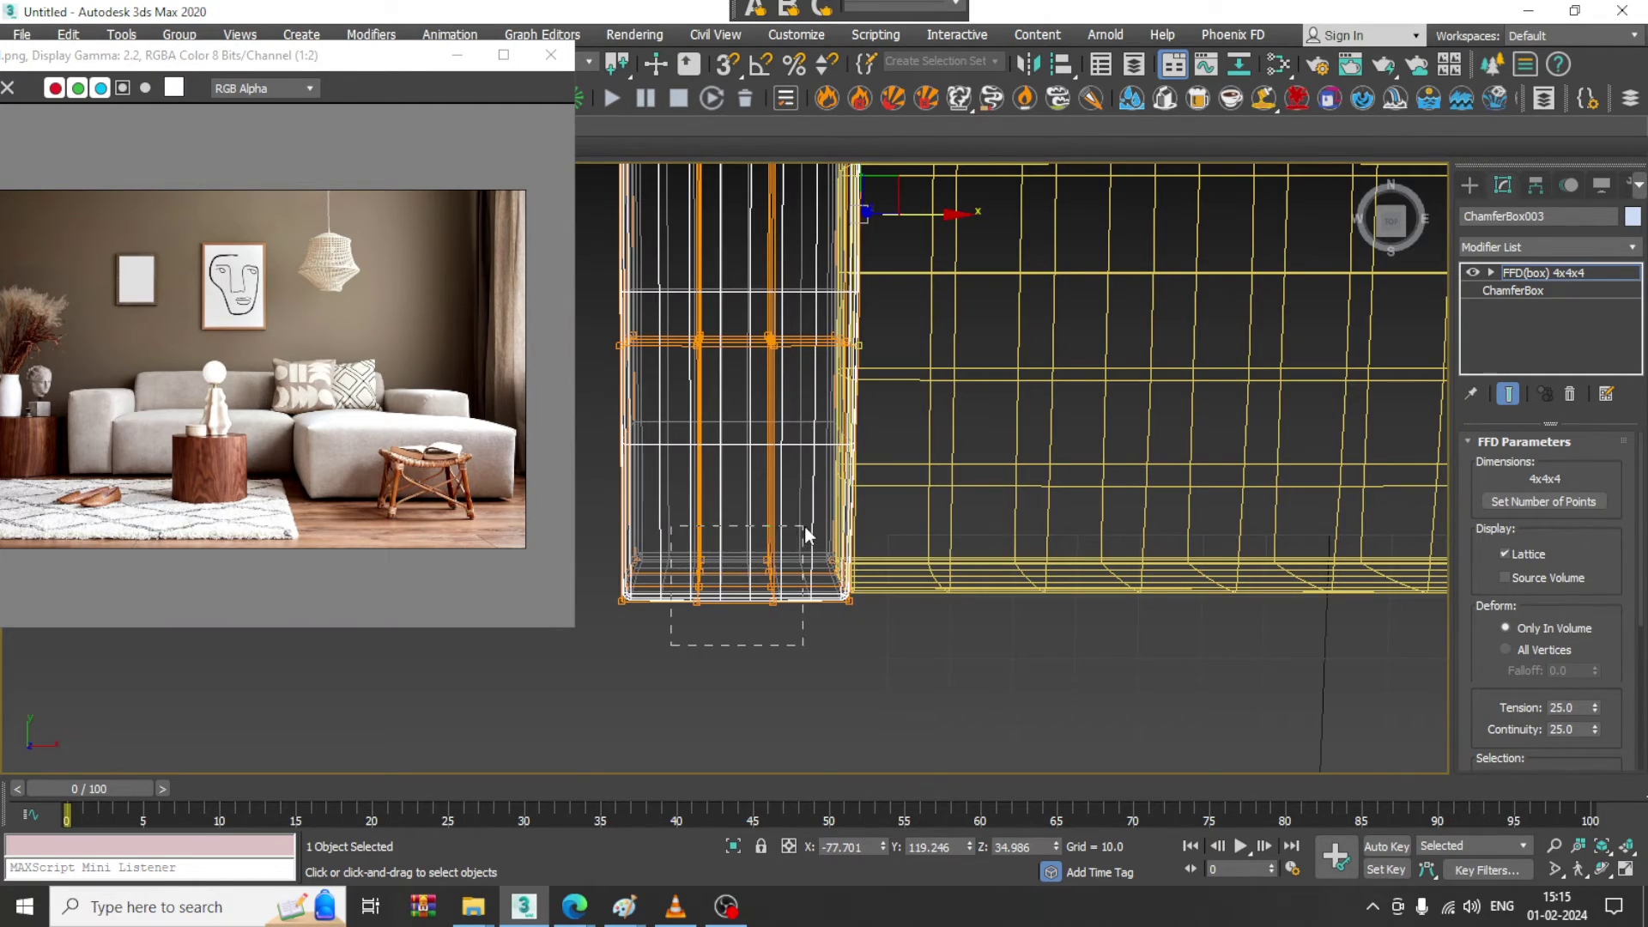
mouse_move(805, 534)
middle_mouse_down("alt")
mouse_move(827, 544)
mouse_move(934, 468)
middle_mouse_up("alt")
key("F3")
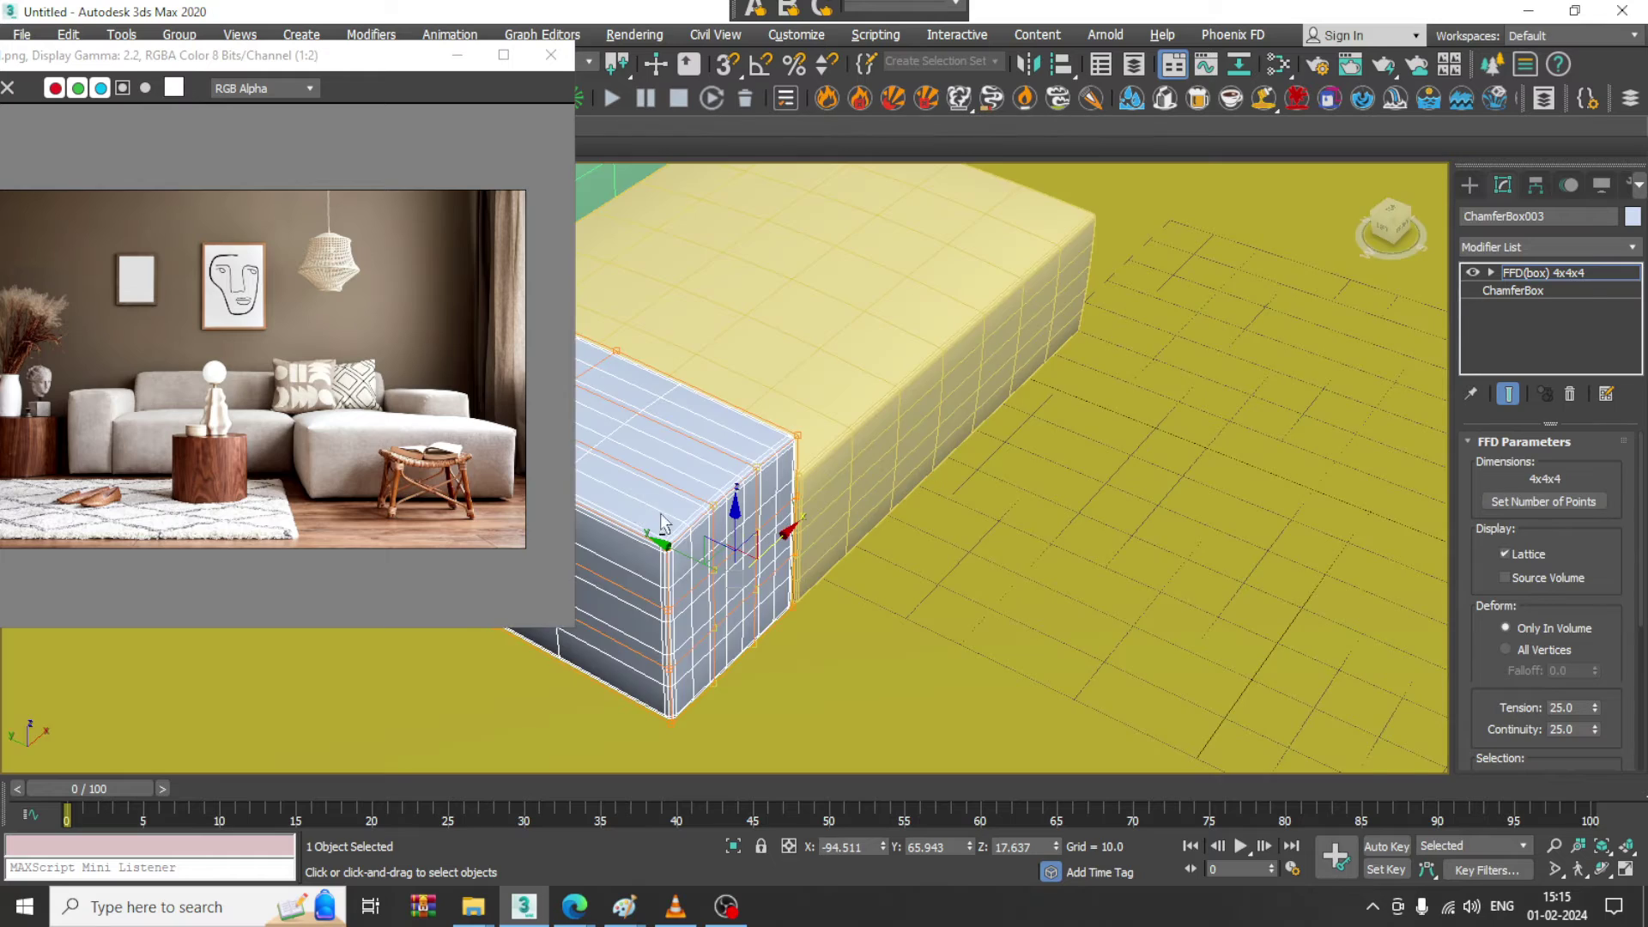
middle_click_drag(661, 516, 682, 550, "alt")
left_click_drag(680, 574, 686, 577)
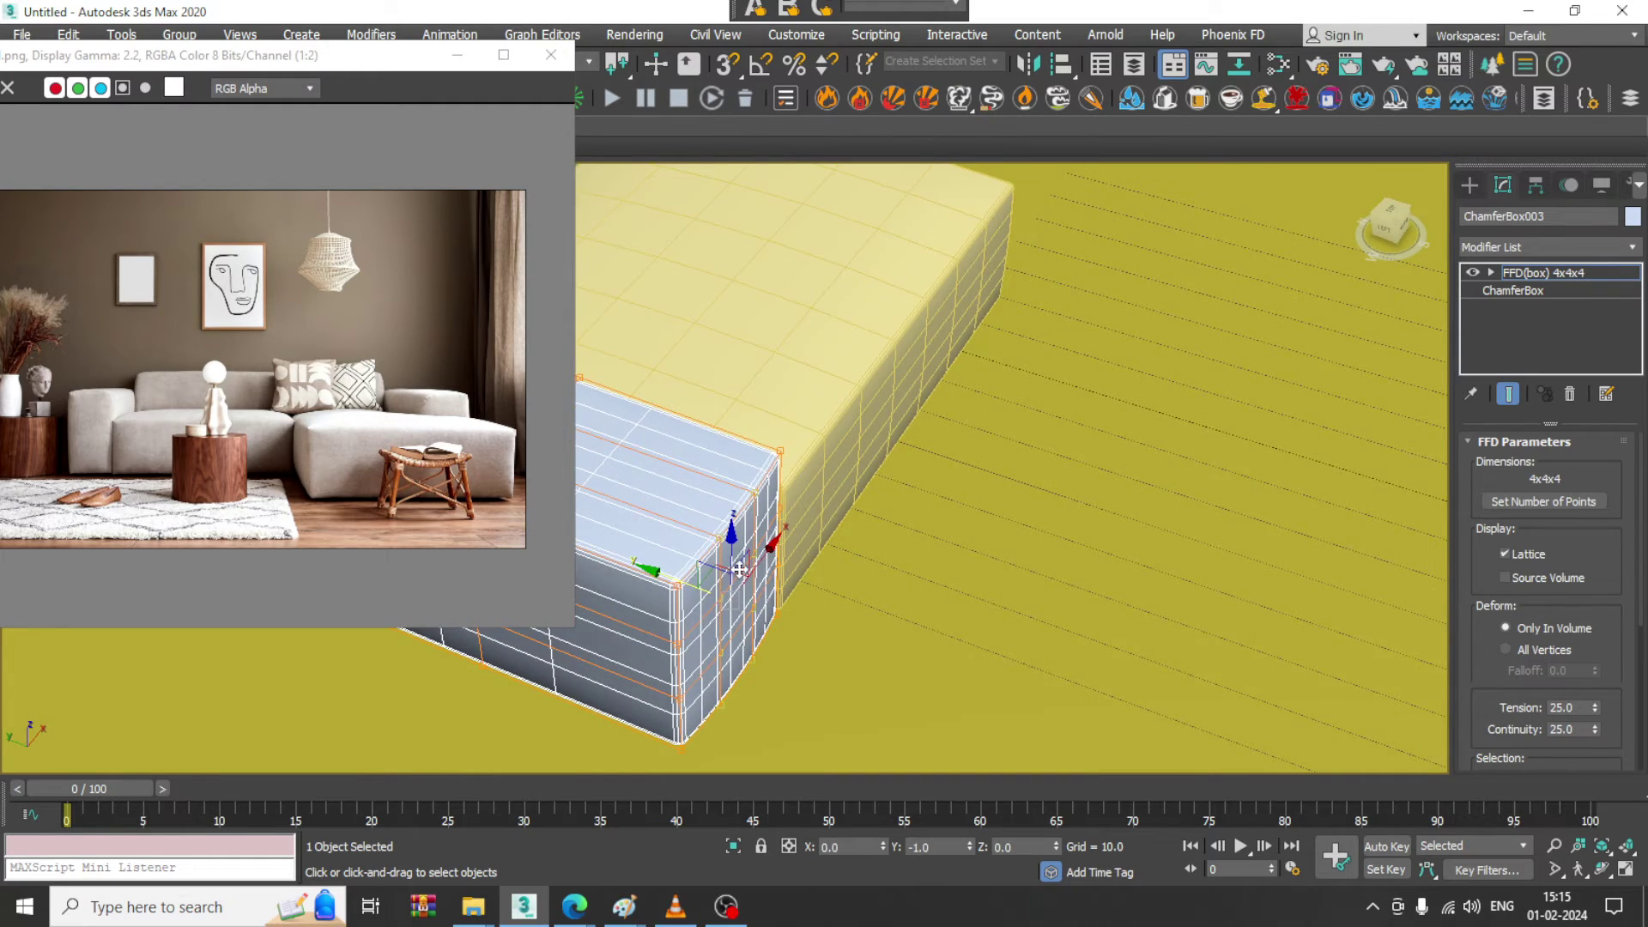
middle_click_drag(739, 570, 856, 564, "alt")
- Pull the central control points of the armrest's front face further out to about Y 64.6 and leave control point editing
scroll(856, 567, "up", 3)
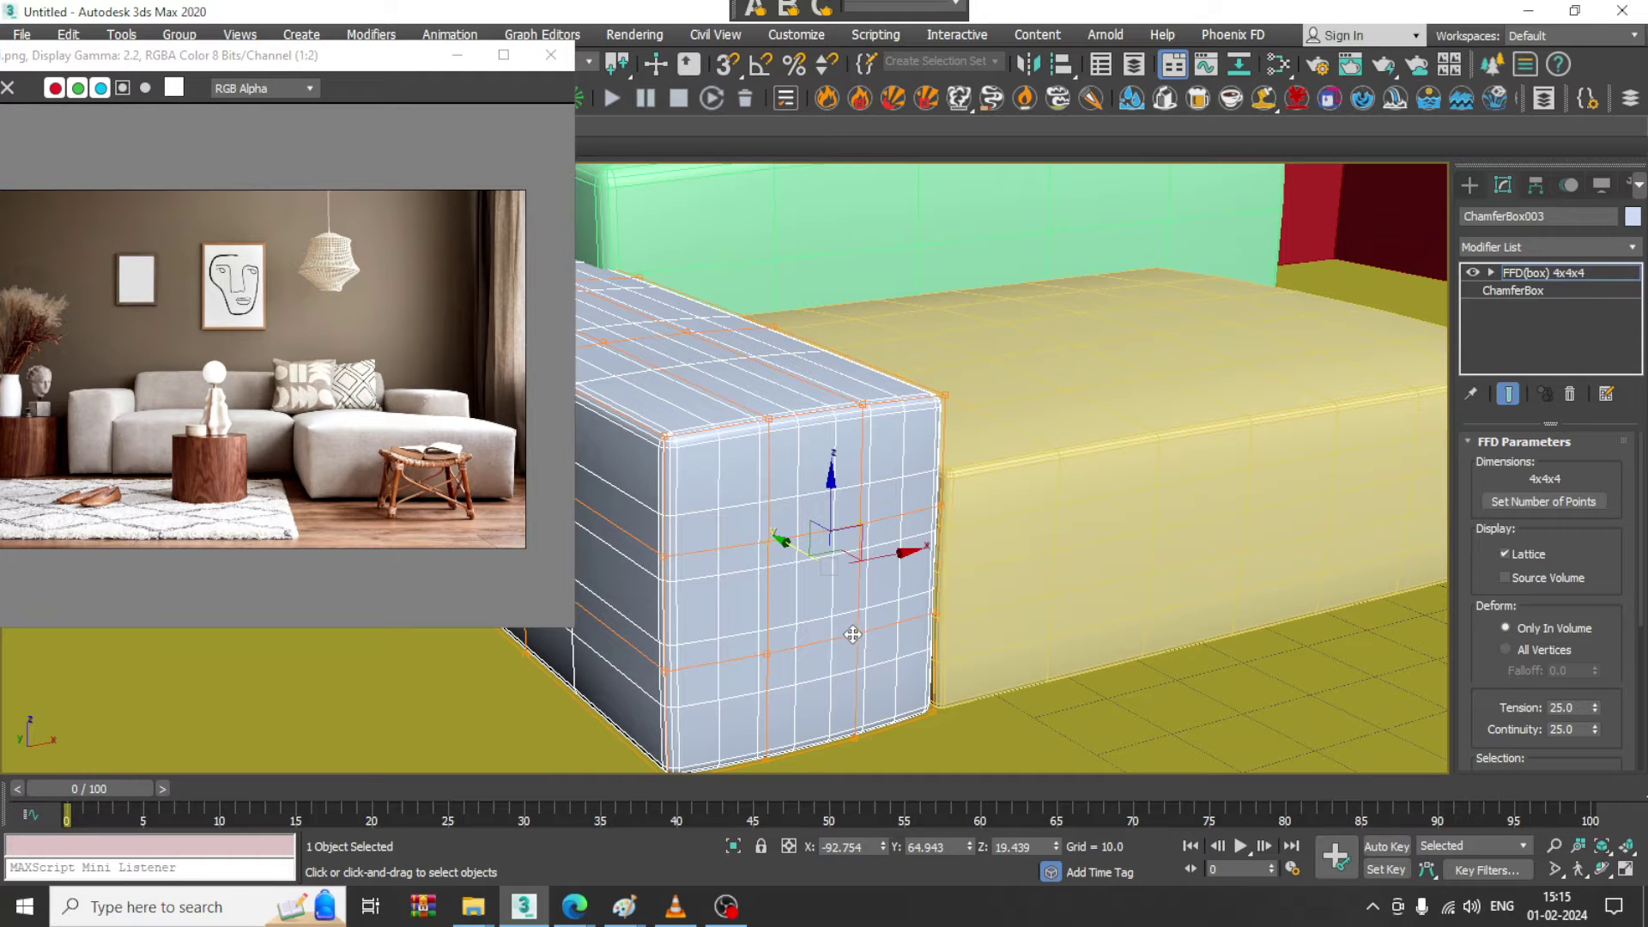
left_click(765, 651, "ctrl")
middle_click_drag(839, 560, 864, 583, "alt")
left_click_drag(771, 559, 784, 567)
middle_click_drag(979, 570, 820, 594)
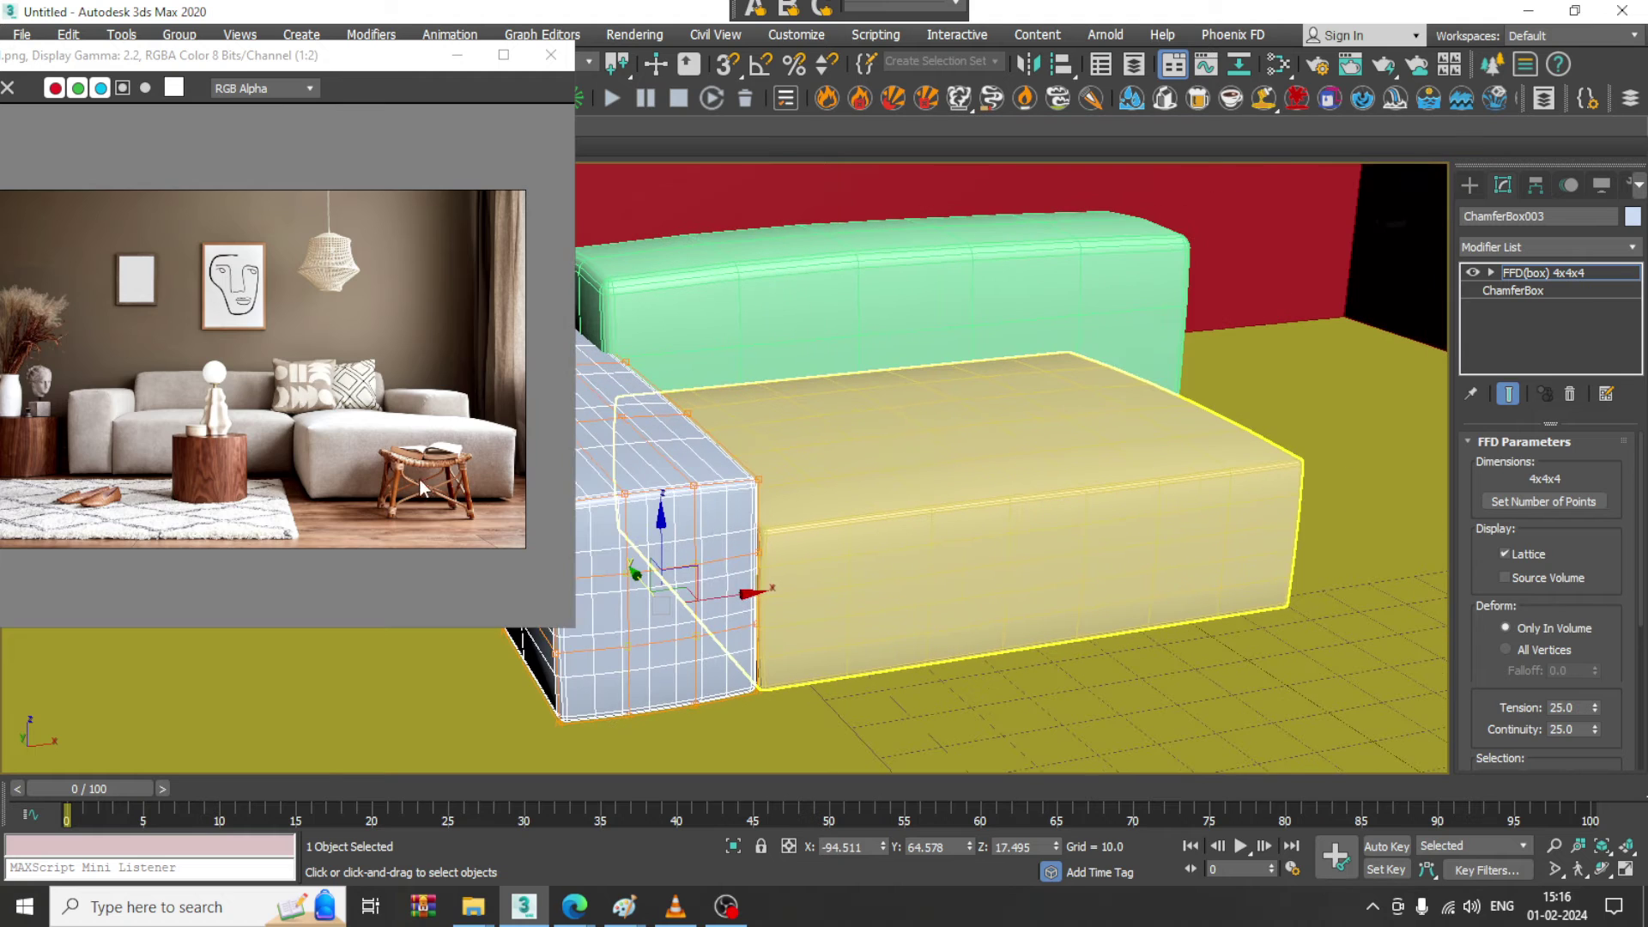
scroll(424, 464, "up", 1)
scroll(384, 443, "down", 1)
middle_click_drag(1138, 515, 953, 471, "alt")
scroll(953, 471, "down", 2)
middle_click_drag(1107, 352, 979, 463)
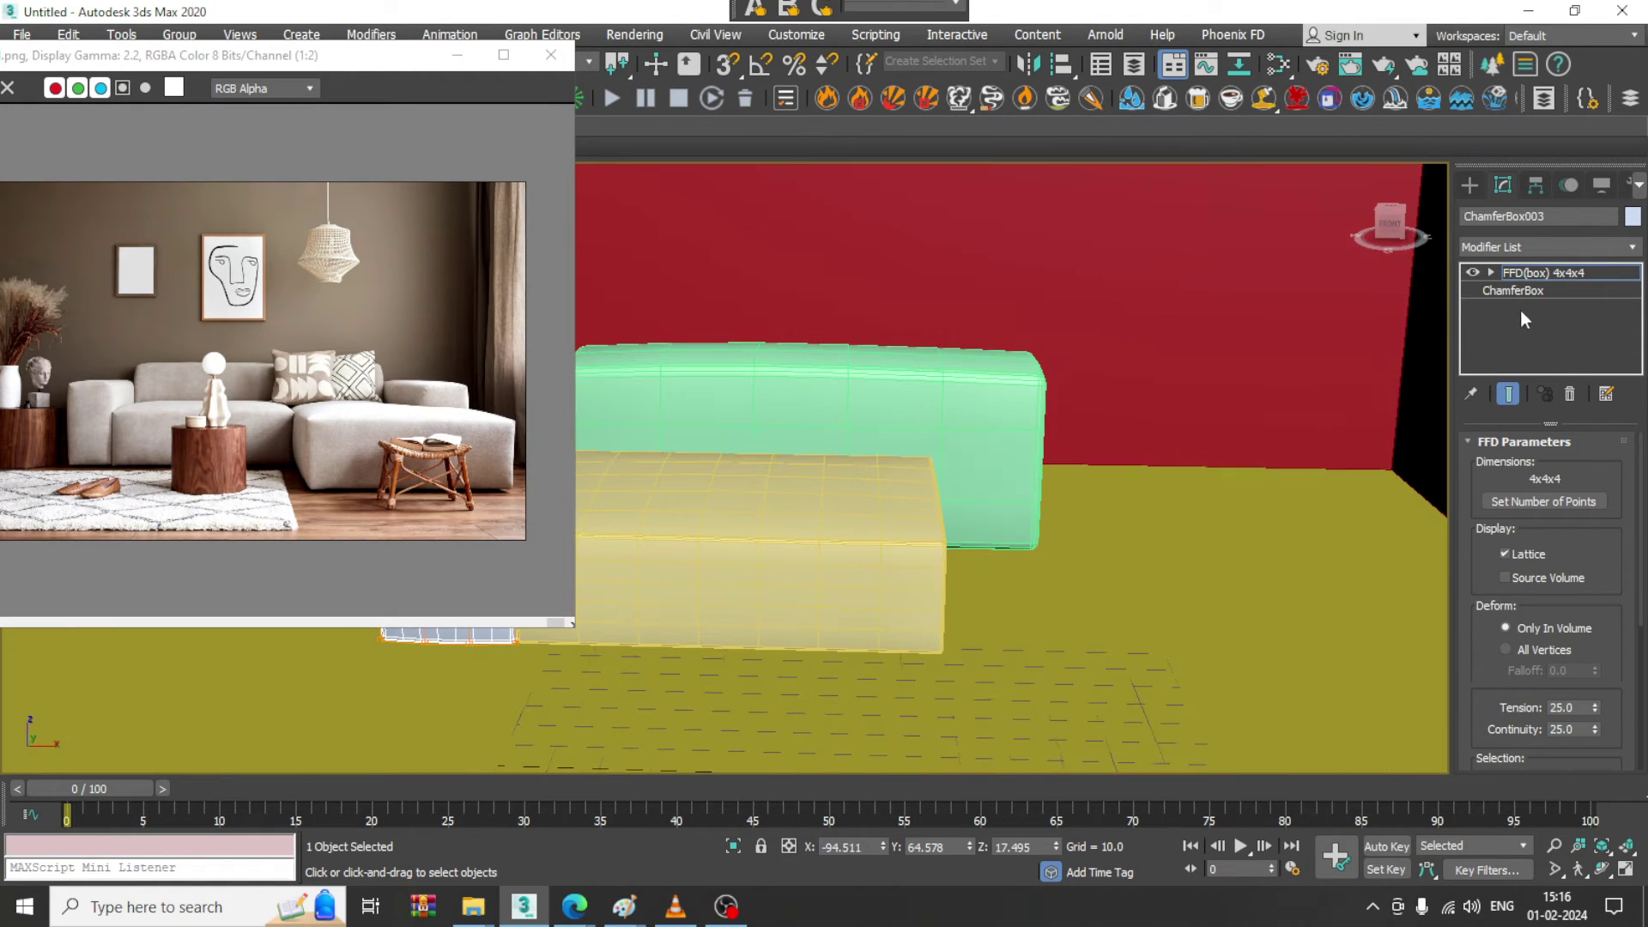
left_click(1542, 274)
- Select the seat and convert it to an Editable Poly
middle_click_drag(872, 388, 923, 519)
left_click(861, 408)
left_click(823, 577)
middle_click_drag(957, 573, 963, 545)
right_click(765, 511)
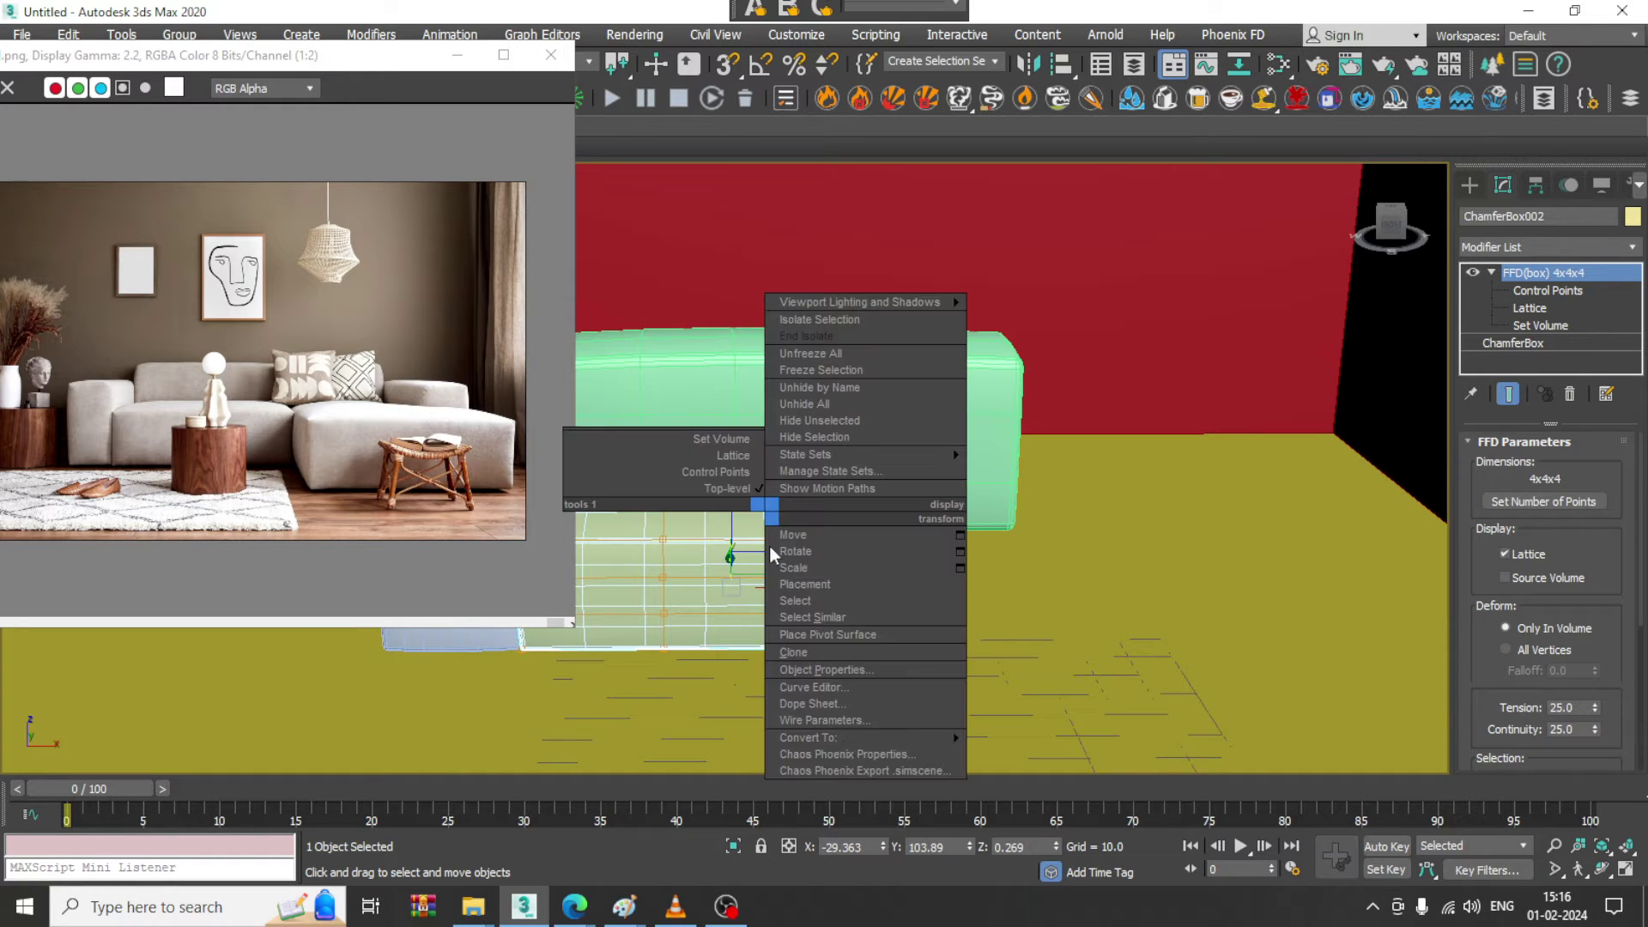
mouse_move(890, 740)
left_click(1058, 755)
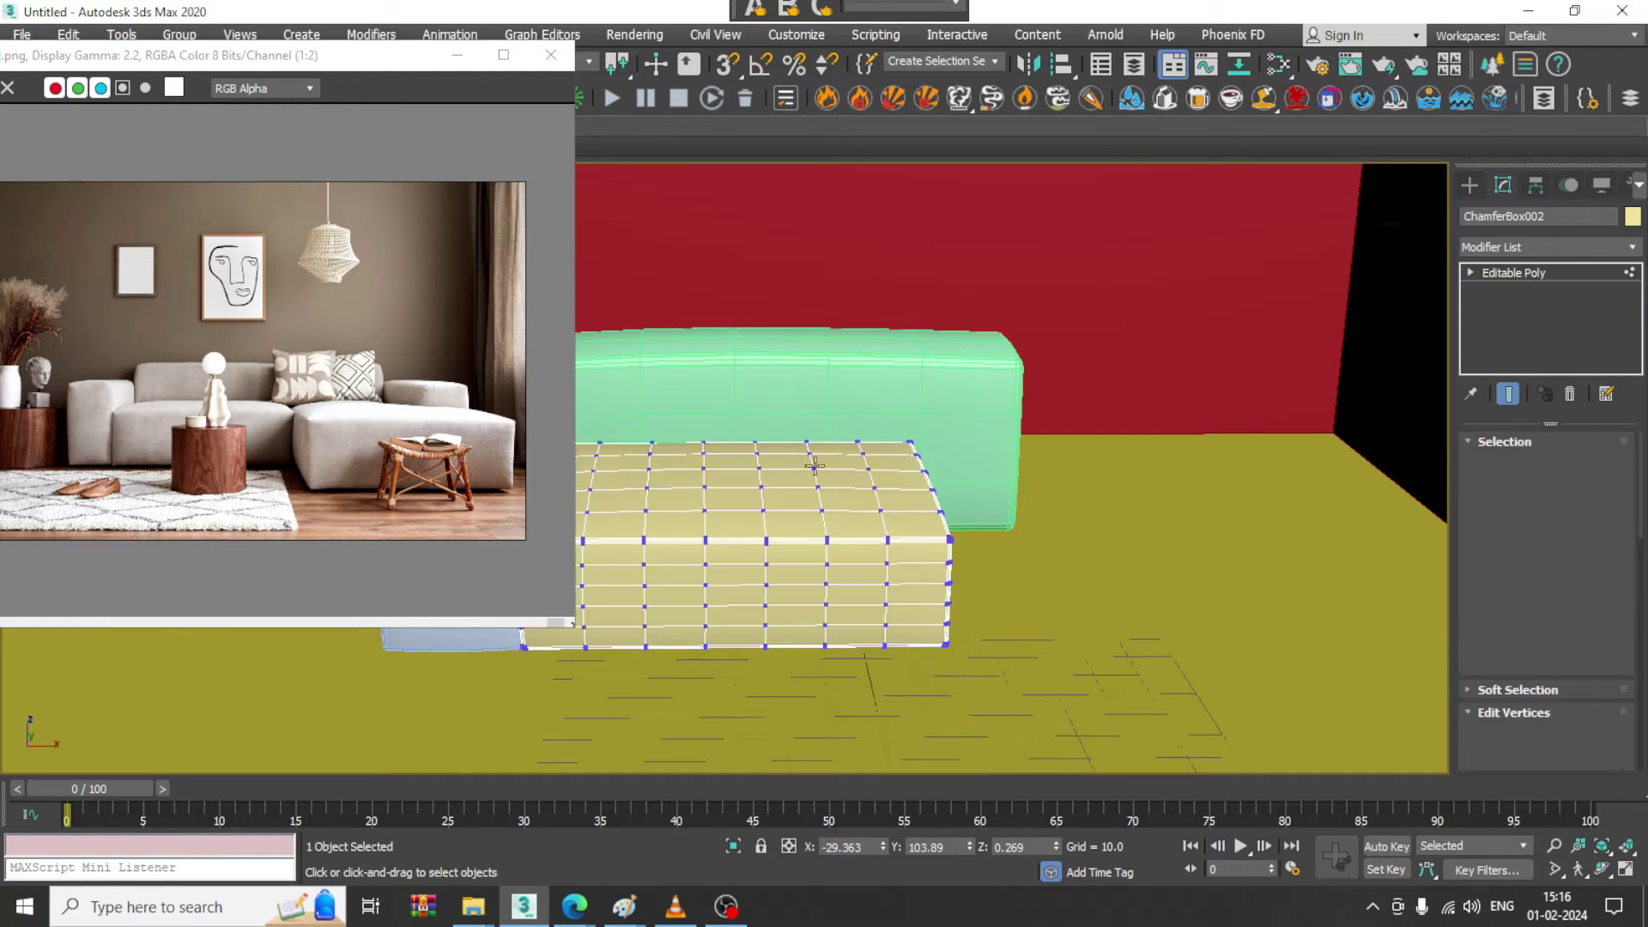
- Lengthen the seat by moving the vertices of its half away from the armrest along X to about 33.9
key("ctrl+a")
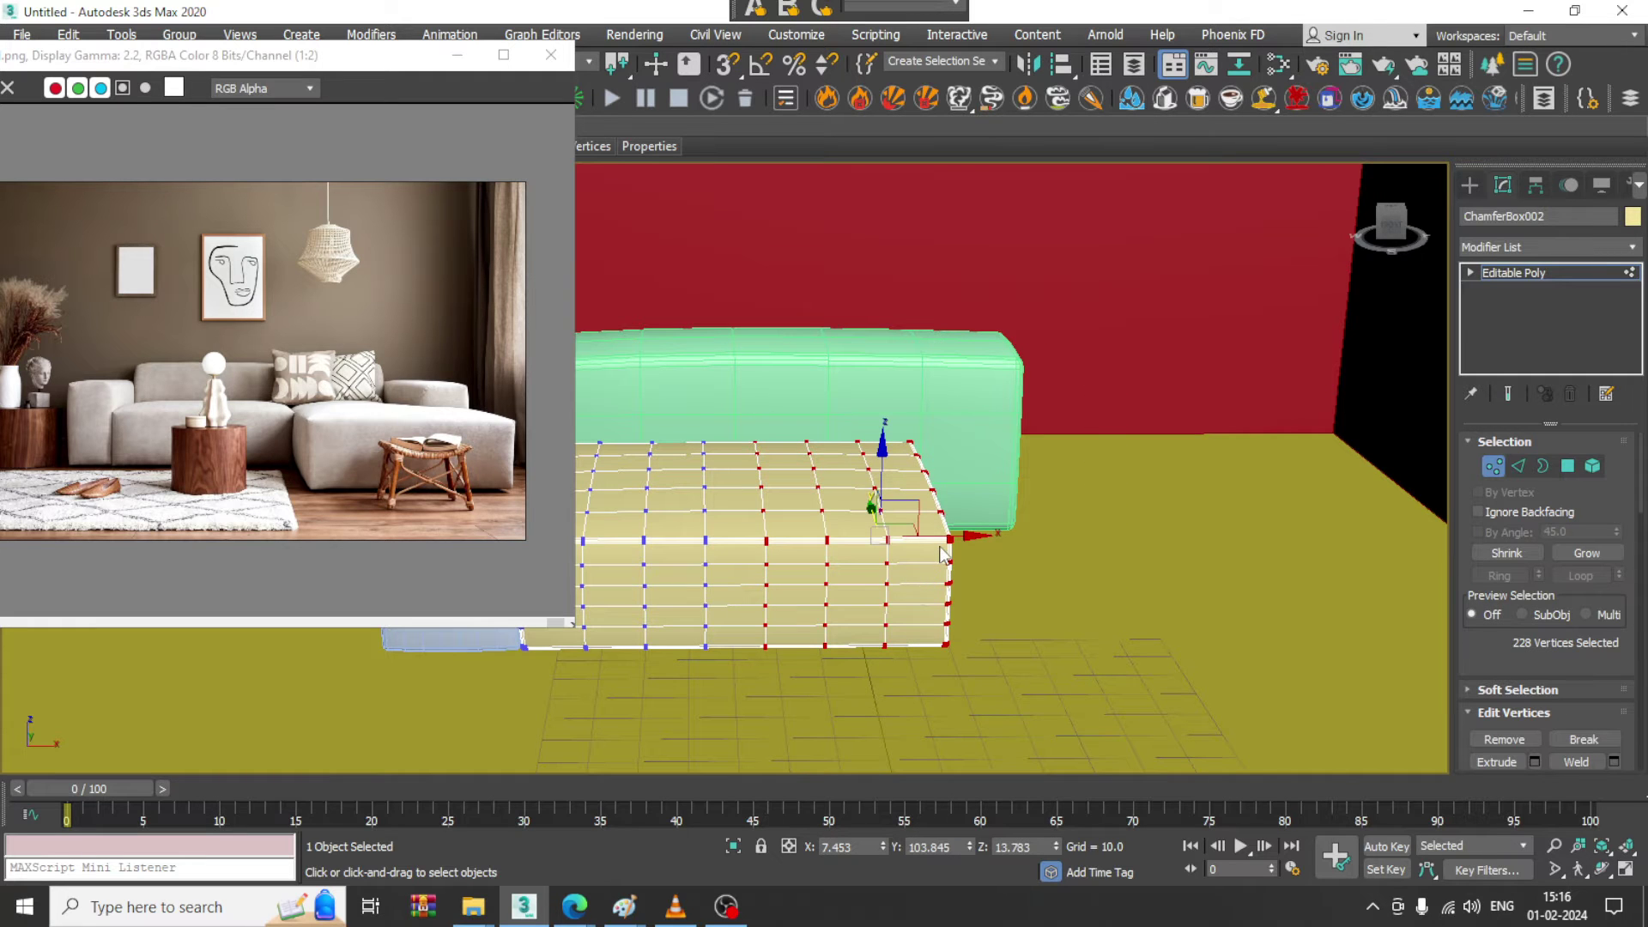
left_click_drag(941, 554, 1061, 536)
key("F3")
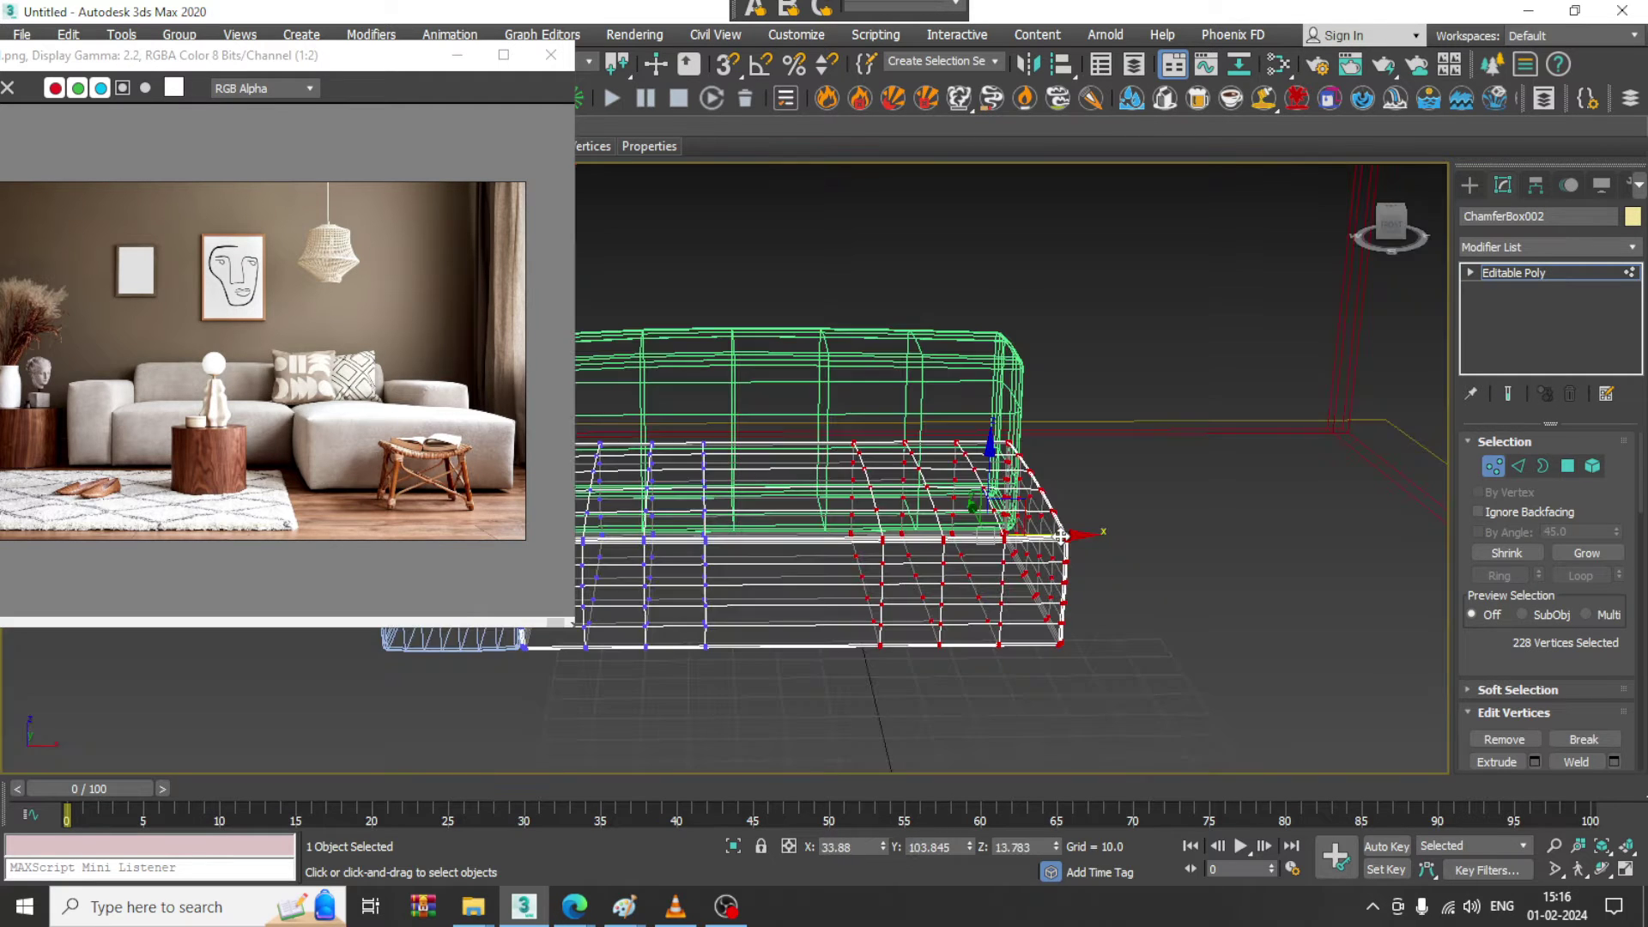
middle_click_drag(1034, 461, 1044, 480)
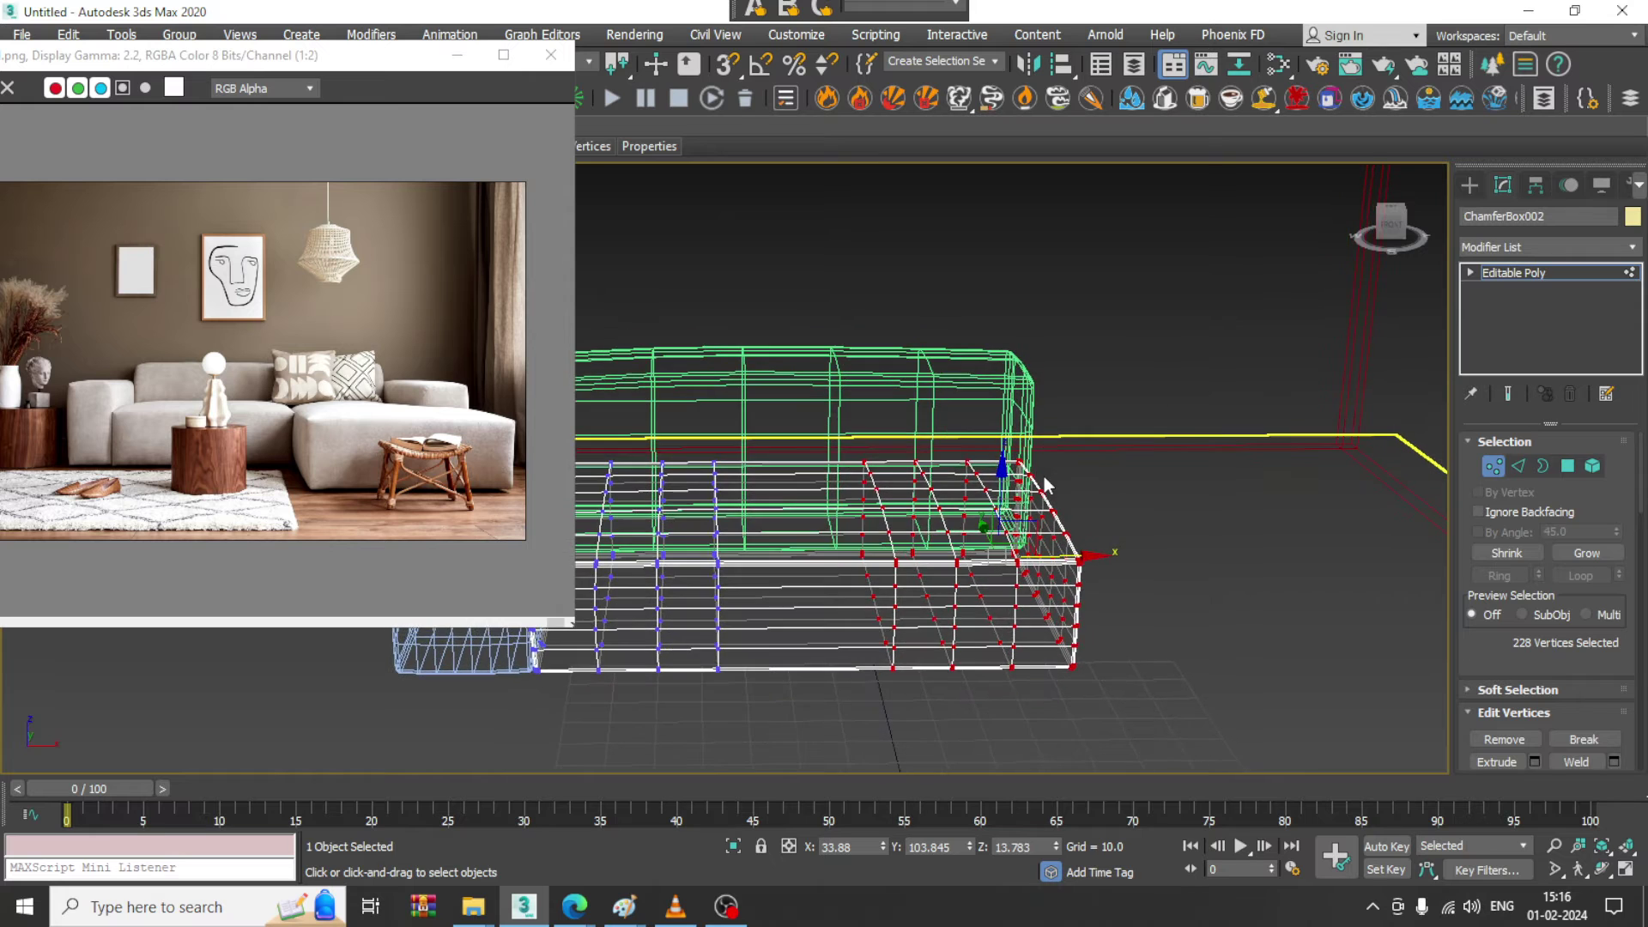
key("F3")
scroll(1044, 473, "down", 3)
mouse_move(1155, 463)
middle_mouse_down()
mouse_move(976, 465)
mouse_move(1127, 470)
middle_mouse_up()
mouse_move(1006, 474)
middle_mouse_down("alt")
mouse_move(1003, 488)
mouse_move(1017, 454)
middle_mouse_up("alt")
scroll(930, 469, "up", 3)
- Connect the ring of edges across the seat's stretched middle section with two segments and leave edge editing
left_click(1518, 466)
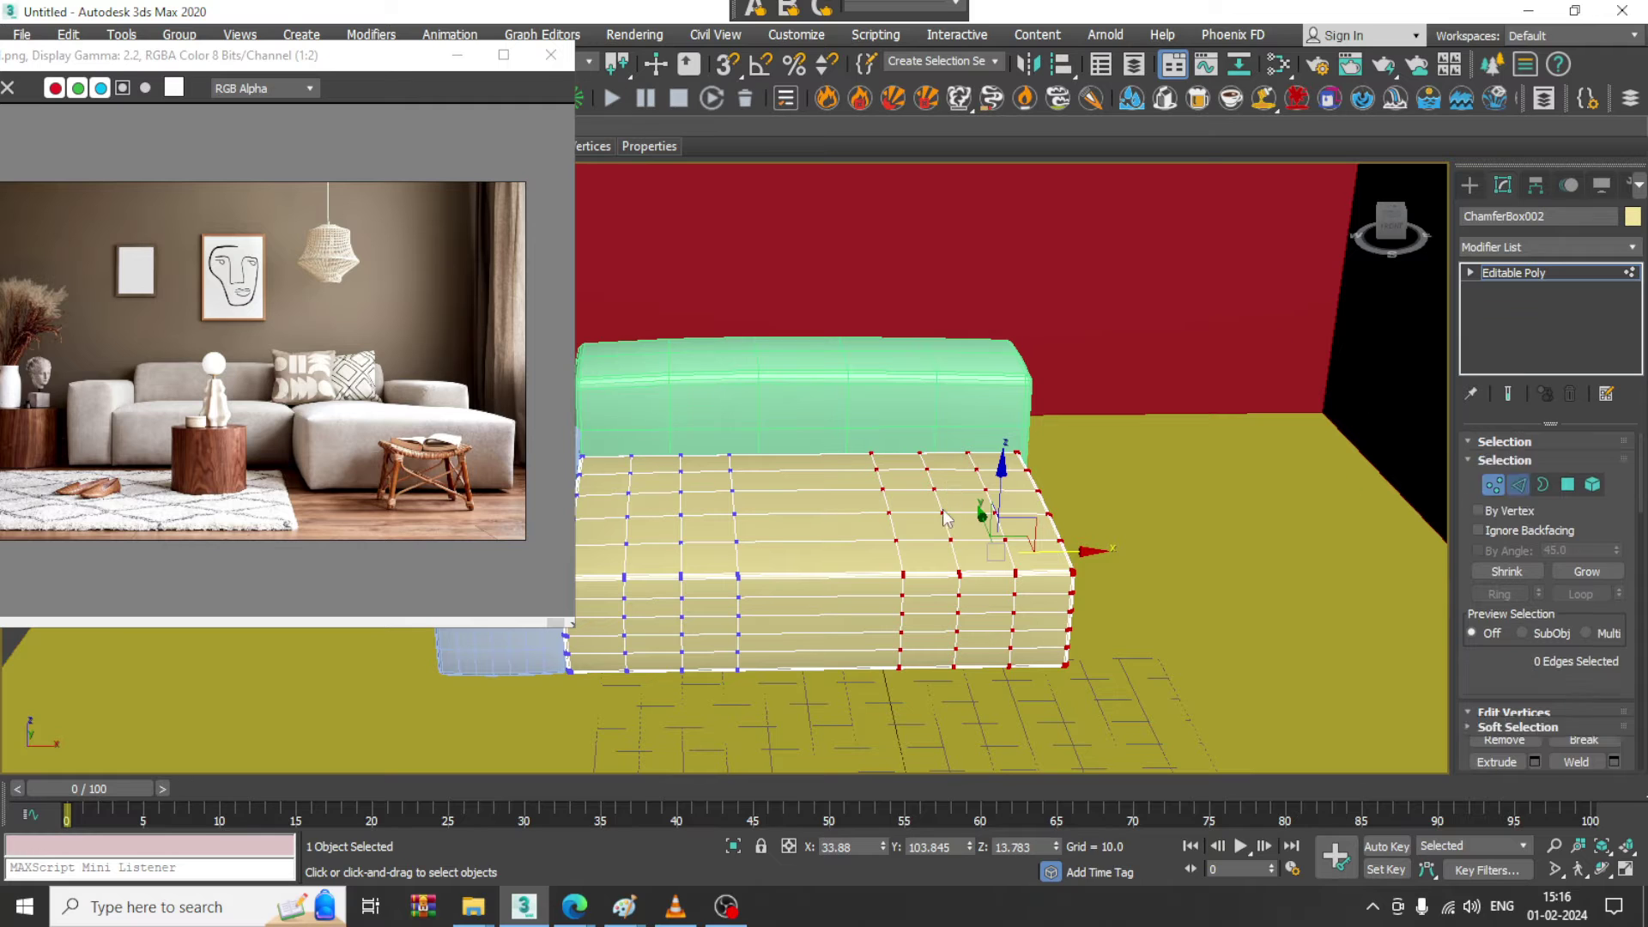
left_click(831, 574)
key("alt+r")
scroll(1562, 734, "down", 4)
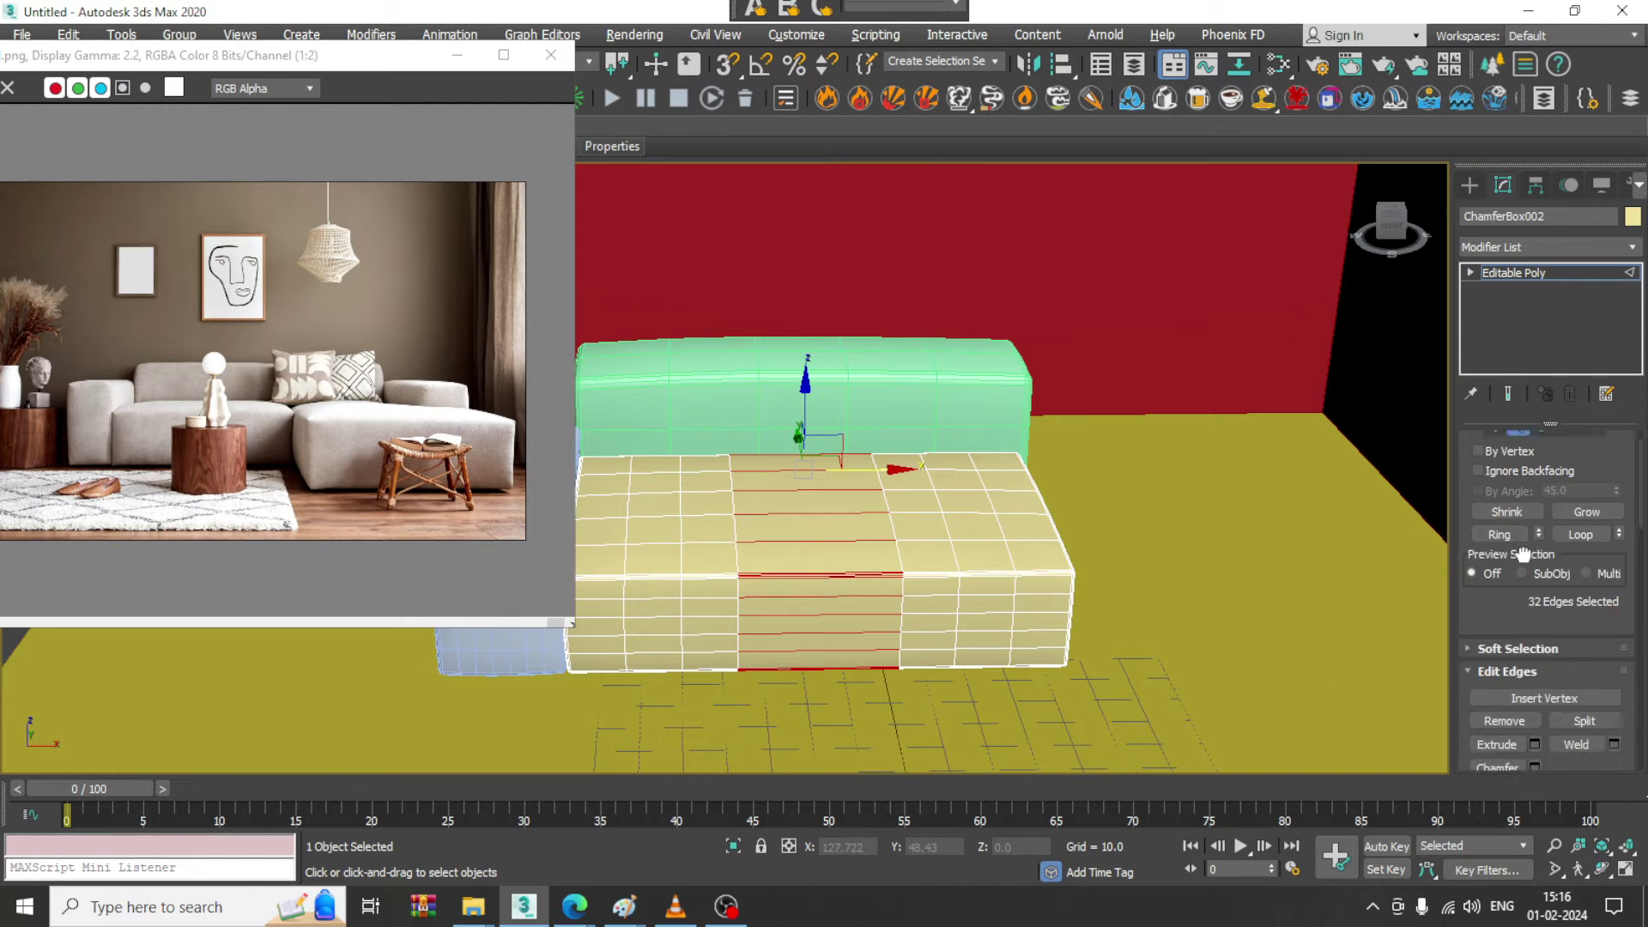
left_click(1561, 683, "shift")
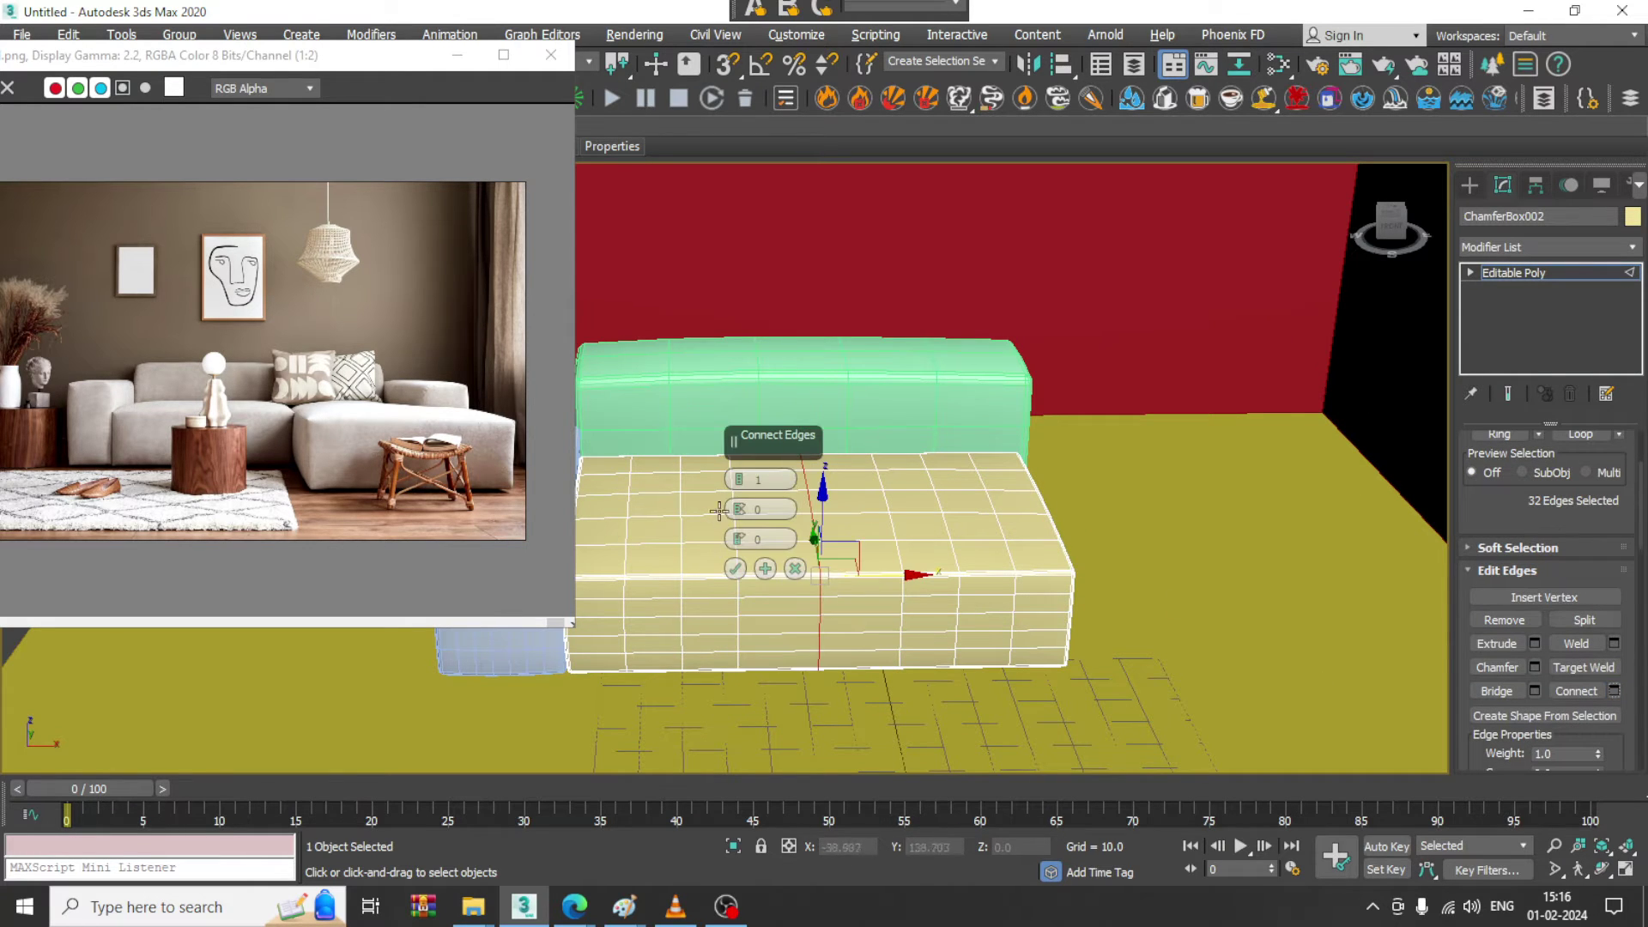
left_click(736, 570)
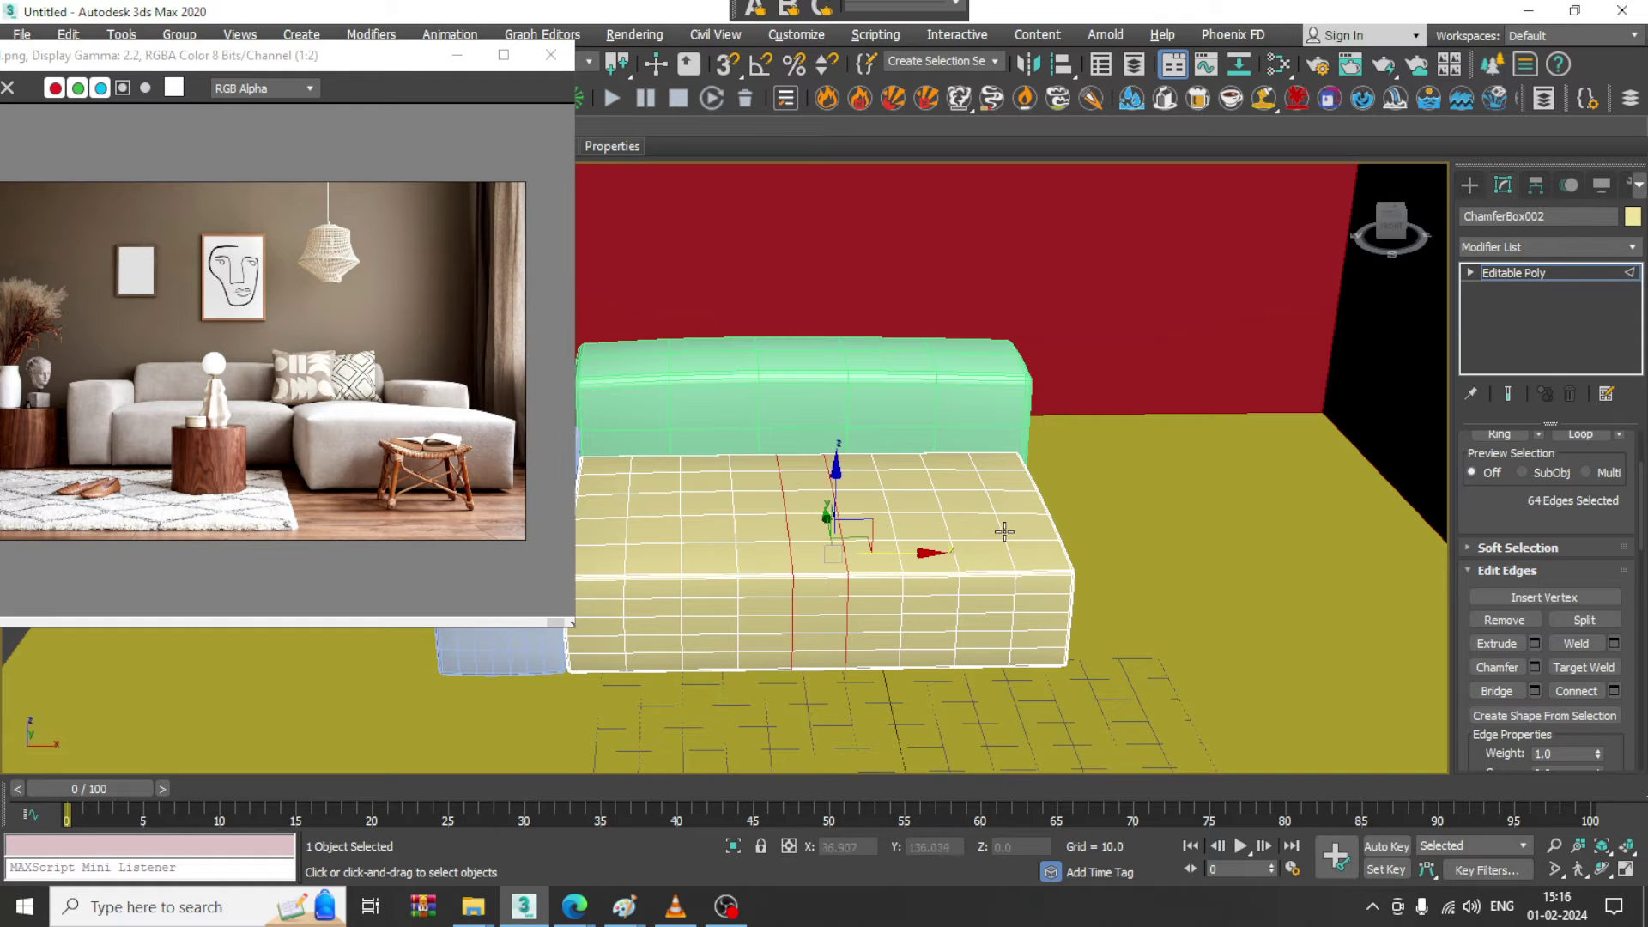
middle_click_drag(1004, 530, 1006, 518, "alt")
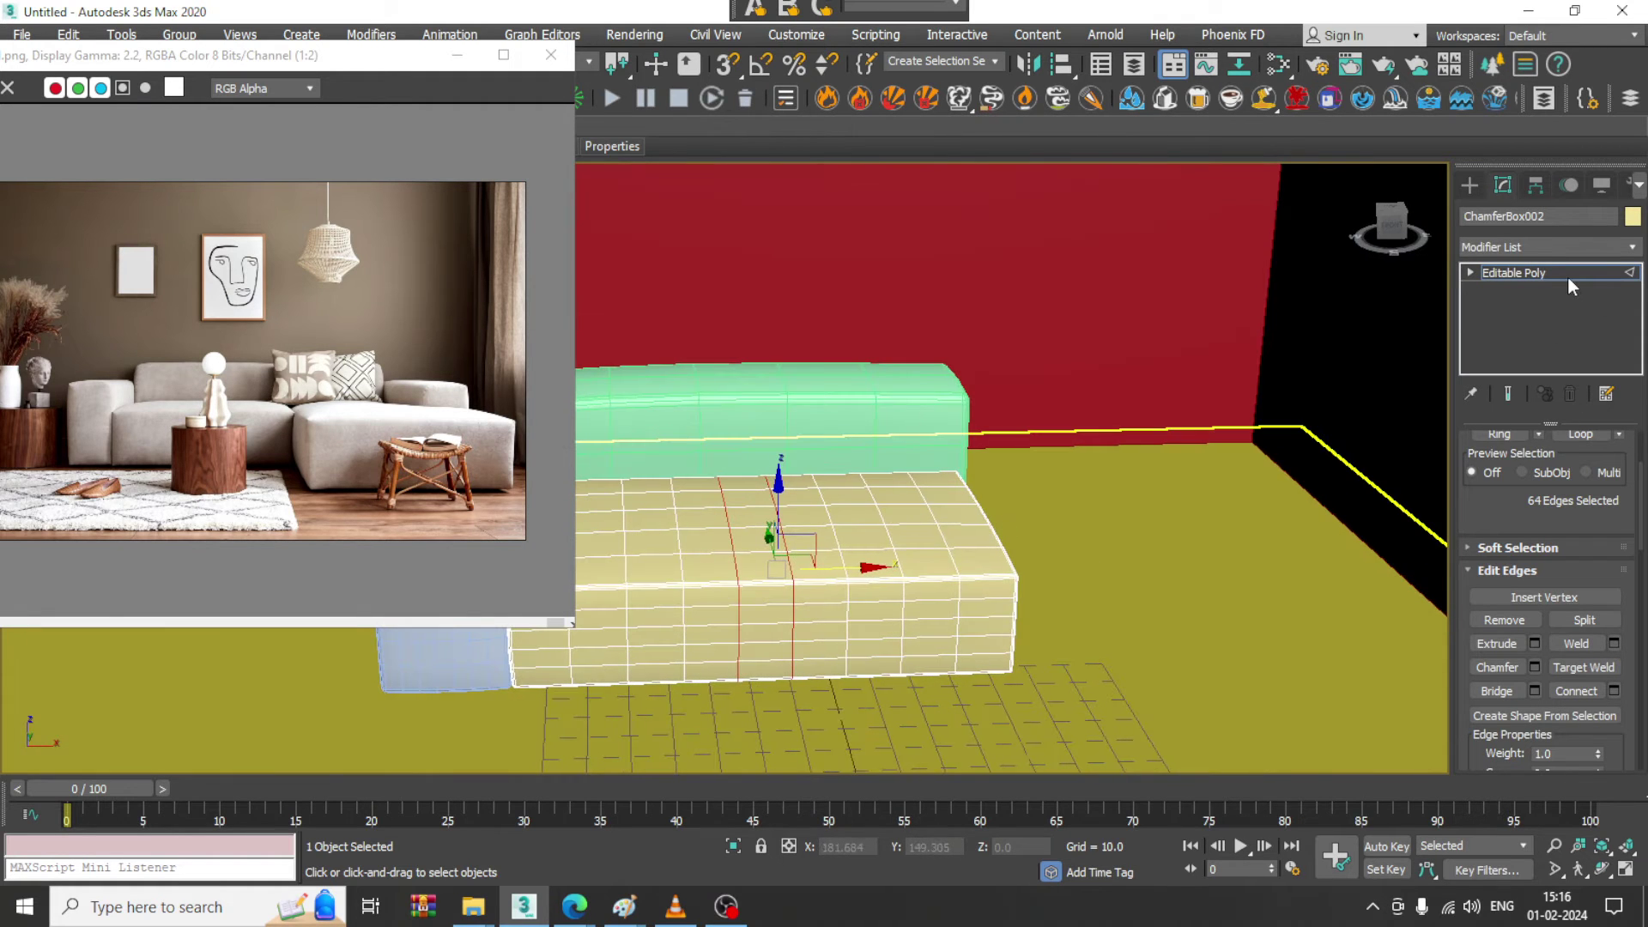
left_click(1567, 276)
- Clone the seat along X to about 62, beyond the end opposite the armrest
middle_click_drag(747, 532, 836, 581, "alt")
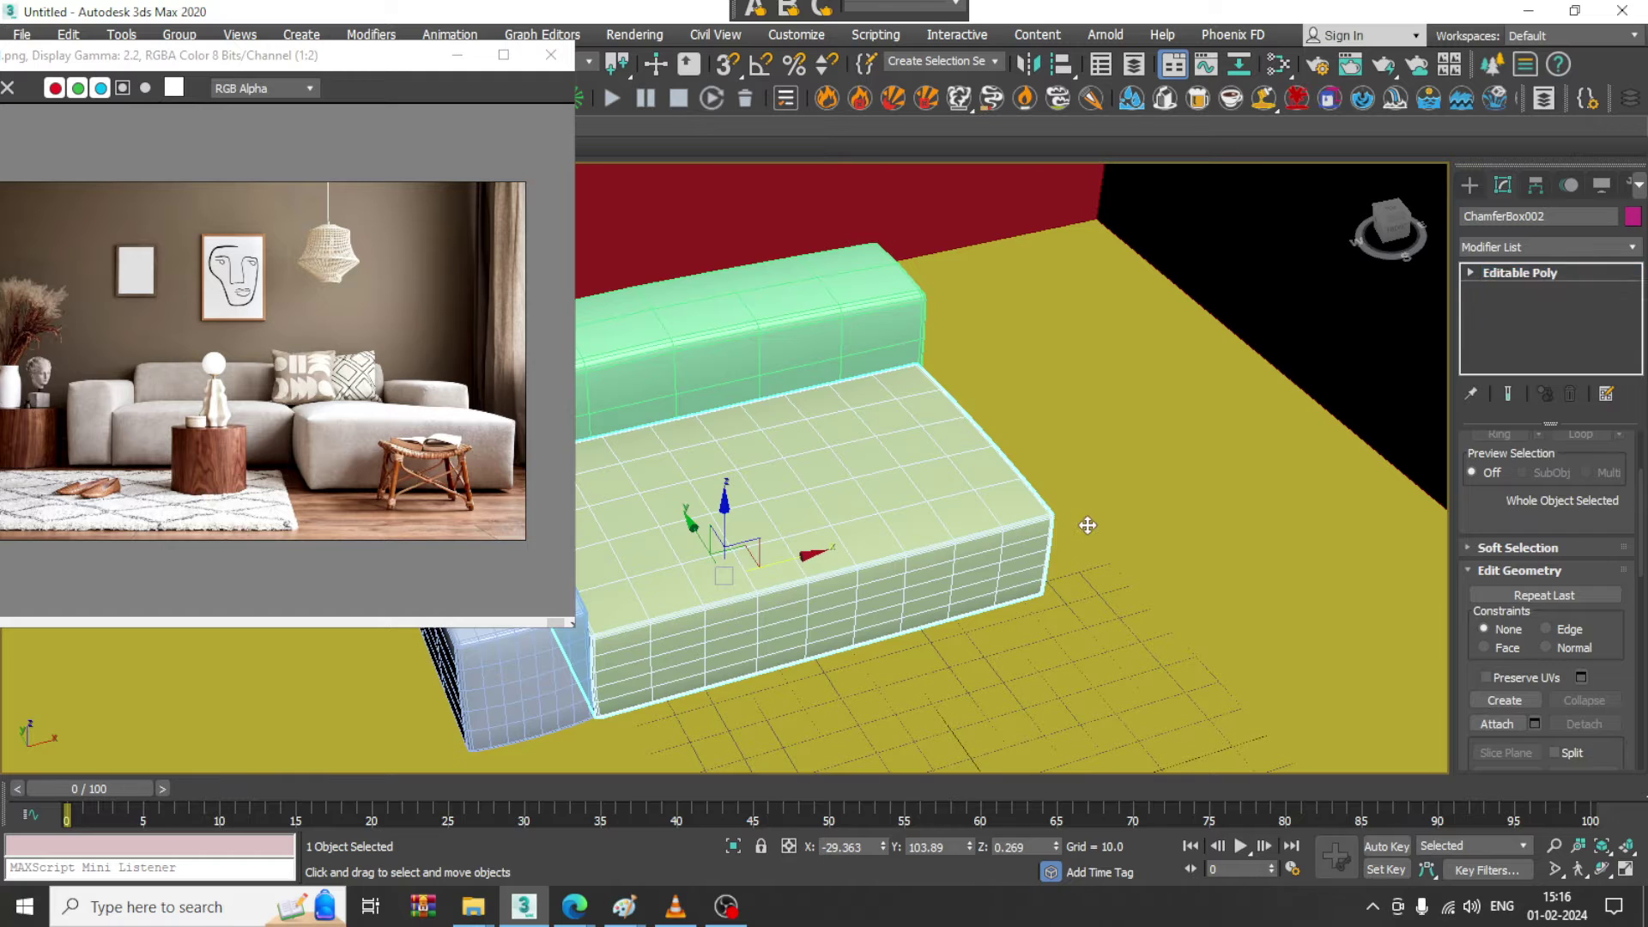
left_click_drag(1088, 526, 1392, 449, "shift")
left_click(822, 549)
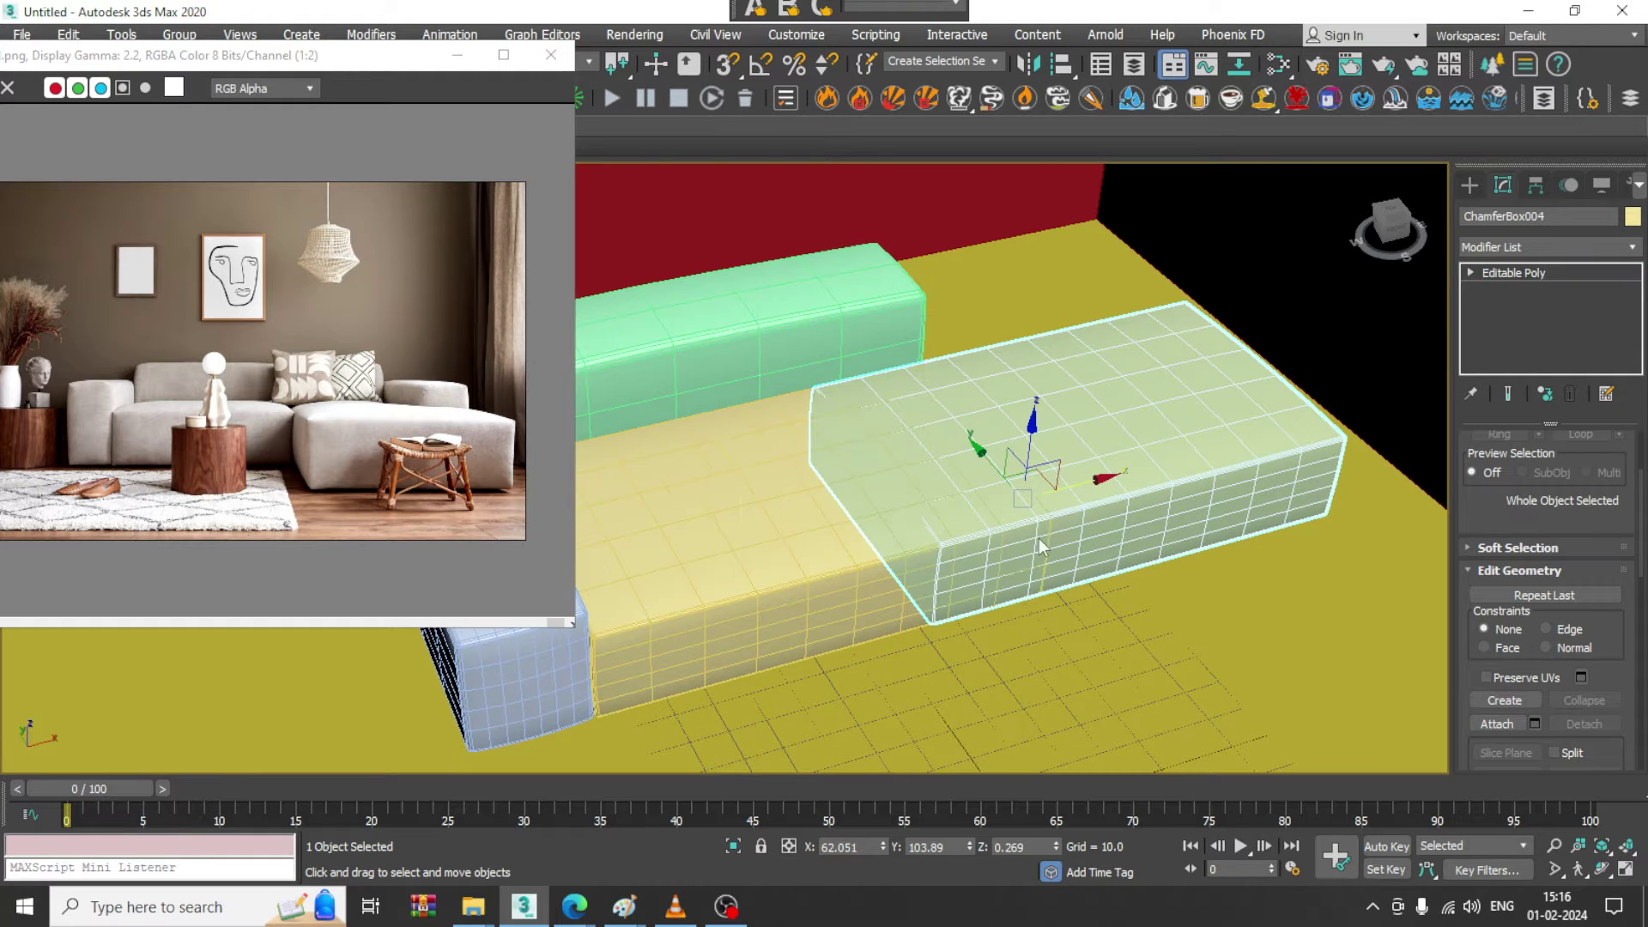
- Turn on angle snap at 90 degrees and rotate the seat copy a quarter turn about Z
key("e")
left_click_drag(1036, 549, 1031, 562)
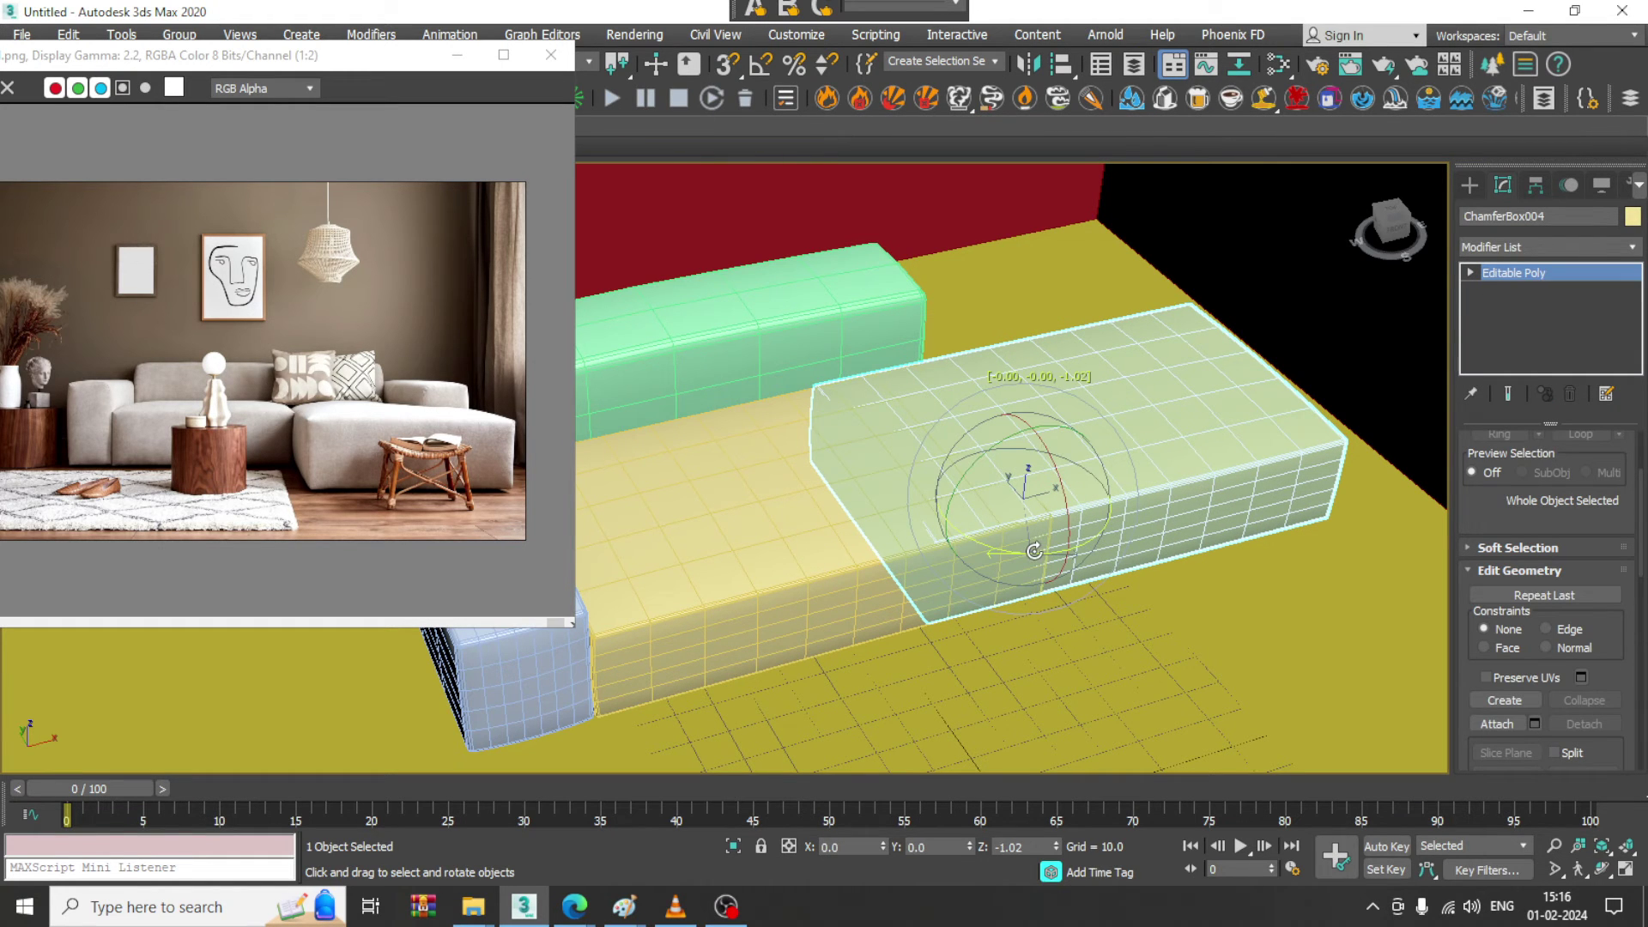
left_click(759, 67)
right_click(759, 67)
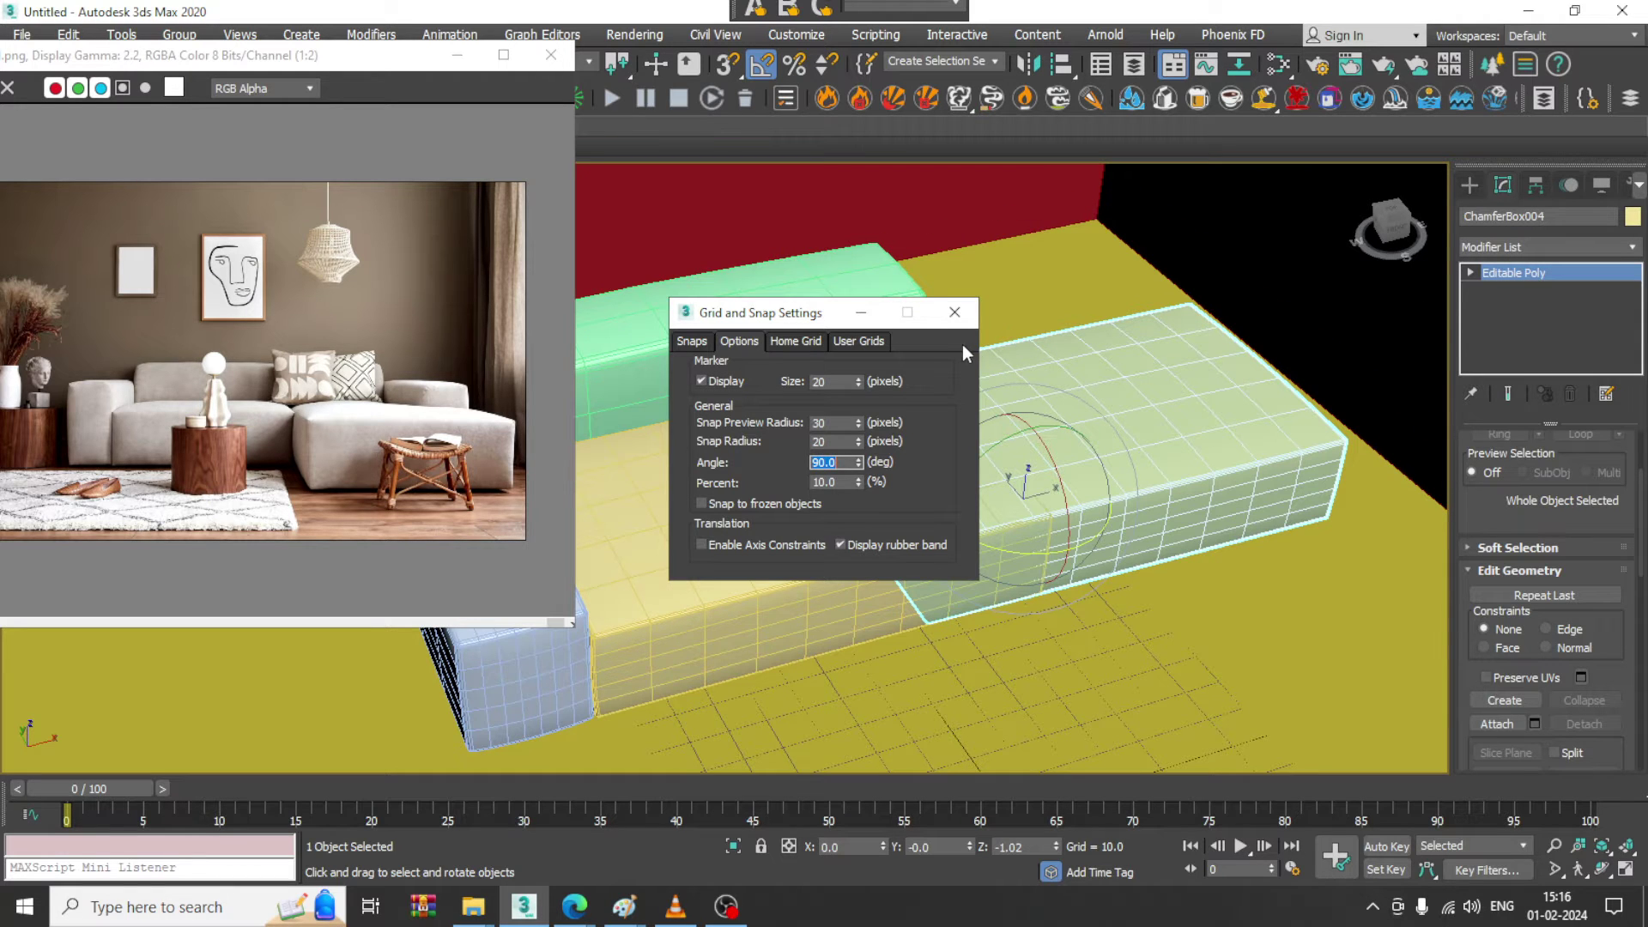
left_click(955, 312)
left_click_drag(1015, 553, 906, 528)
- Move the rotated seat copy beside the seat's free end as a chaise, to about X 84.9 and Y 72.4
middle_click_drag(1185, 464, 1074, 513, "alt")
key("w")
left_click_drag(1105, 492, 1178, 488)
middle_click_drag(1172, 478, 955, 542)
left_click_drag(1065, 490, 971, 544)
middle_click_drag(971, 544, 872, 394, "alt")
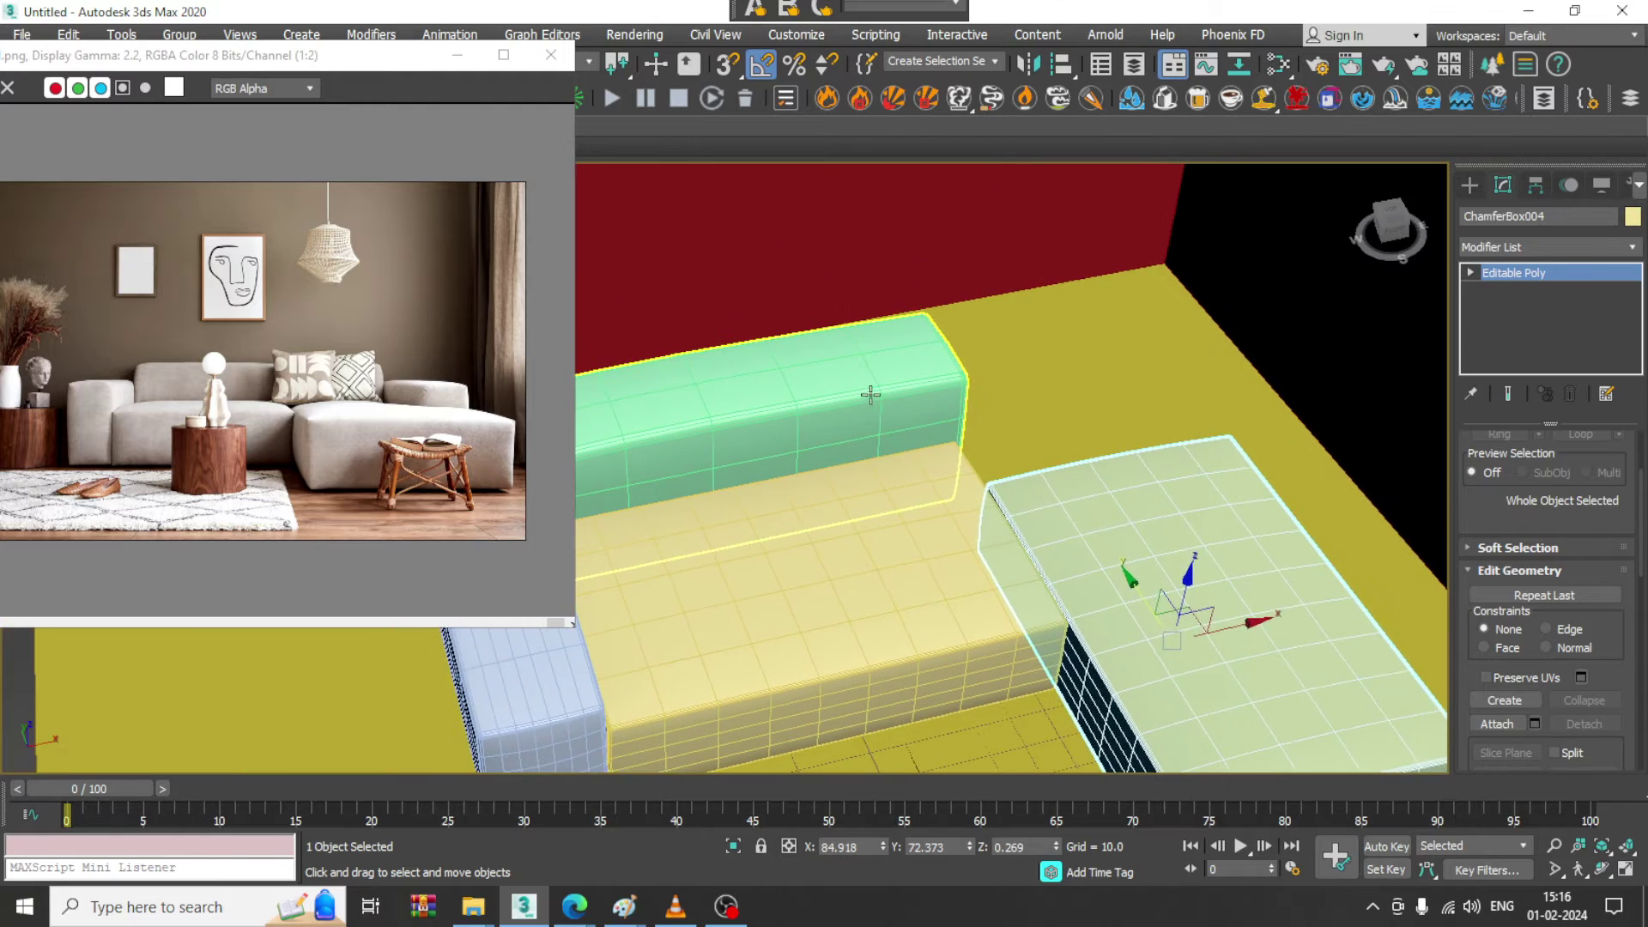
- Extend the backrest toward the chaise by moving its end control points along X to about 74.4
left_click(871, 395)
middle_click_drag(996, 524, 885, 433, "alt")
key("1")
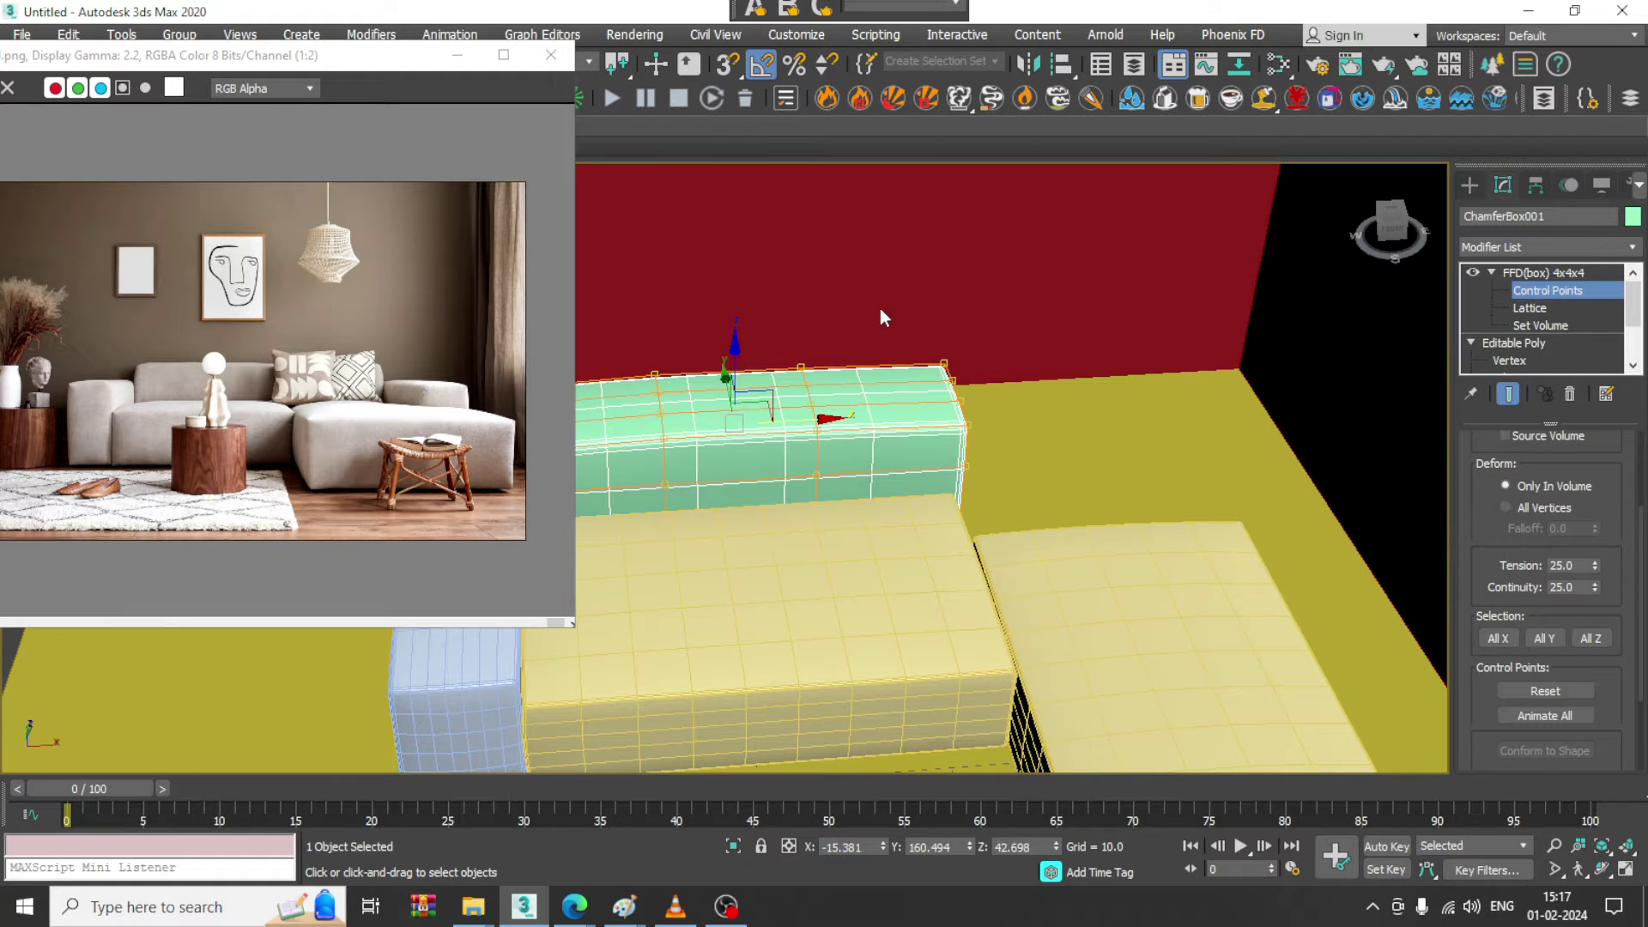
left_click_drag(1027, 650, 1063, 725)
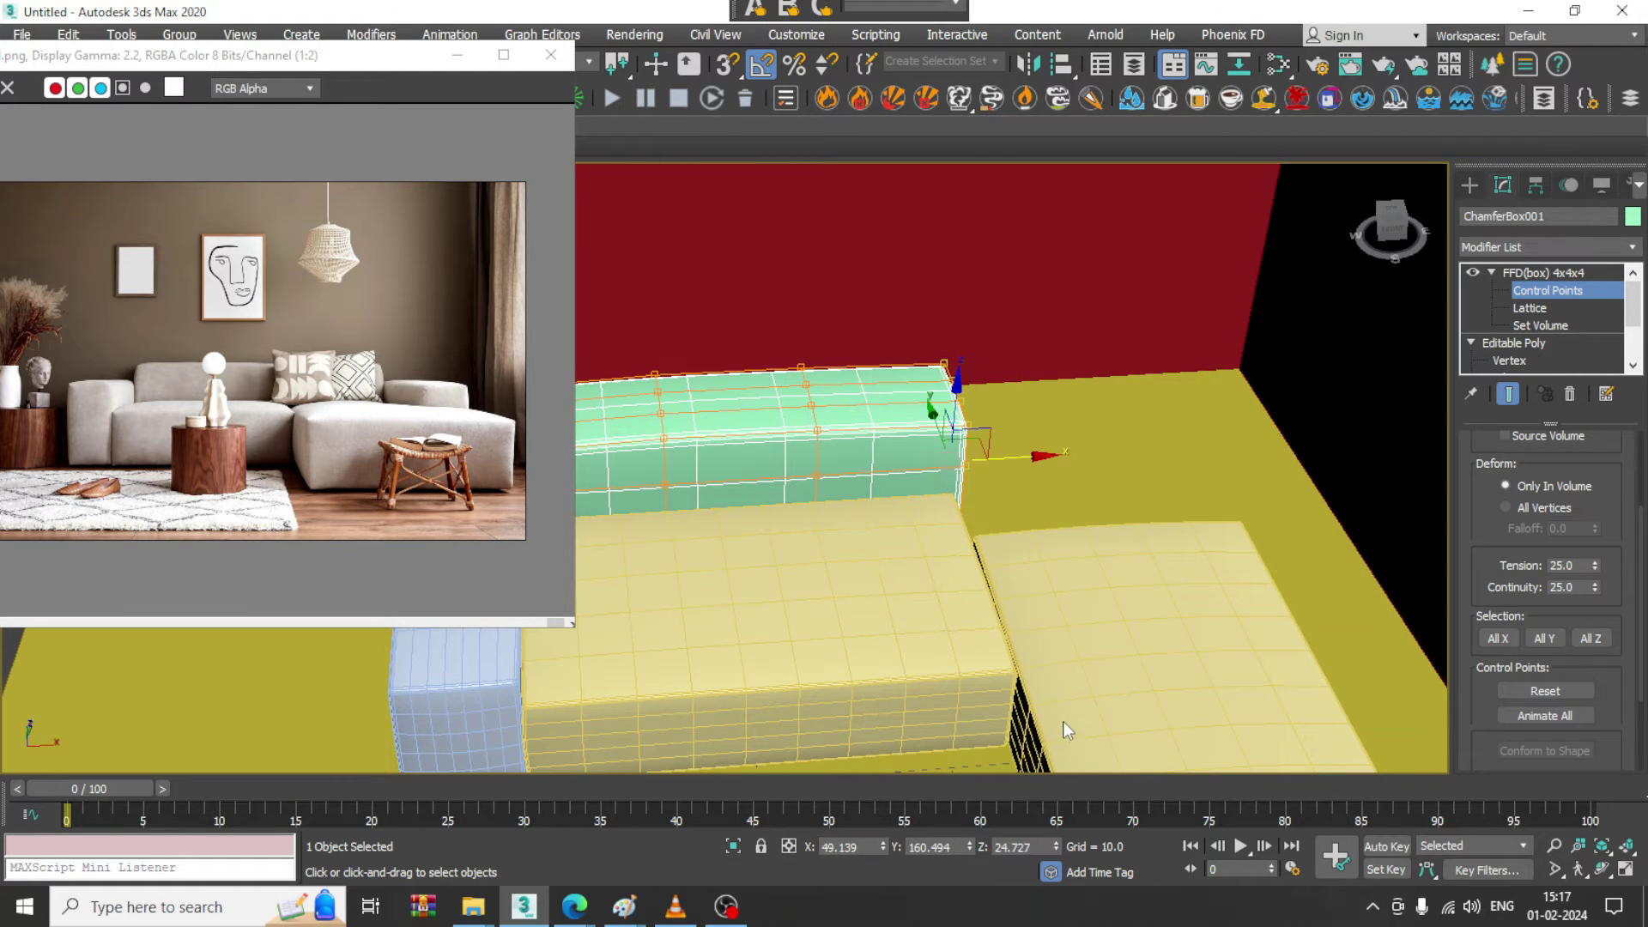
key("F3")
left_click_drag(1015, 464, 1100, 449)
key("F3")
scroll(1106, 477, "up", 3)
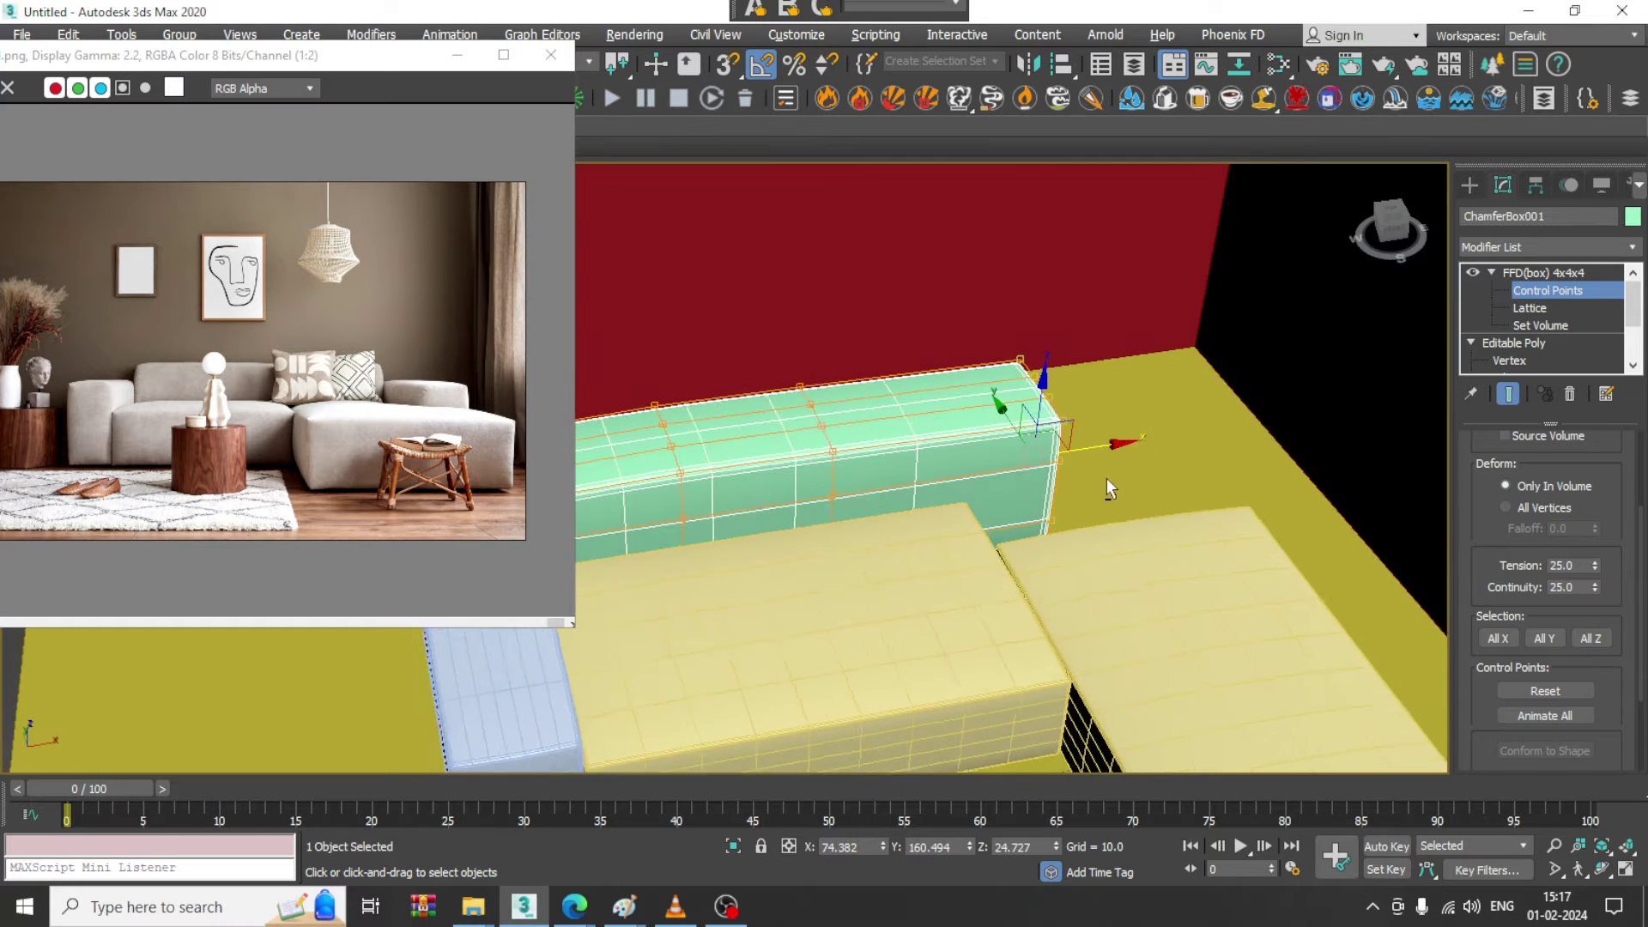
- Leave the backrest's control-point editing and move the chaise along Y to about 93.5, closer to the backrest
left_click(1470, 185)
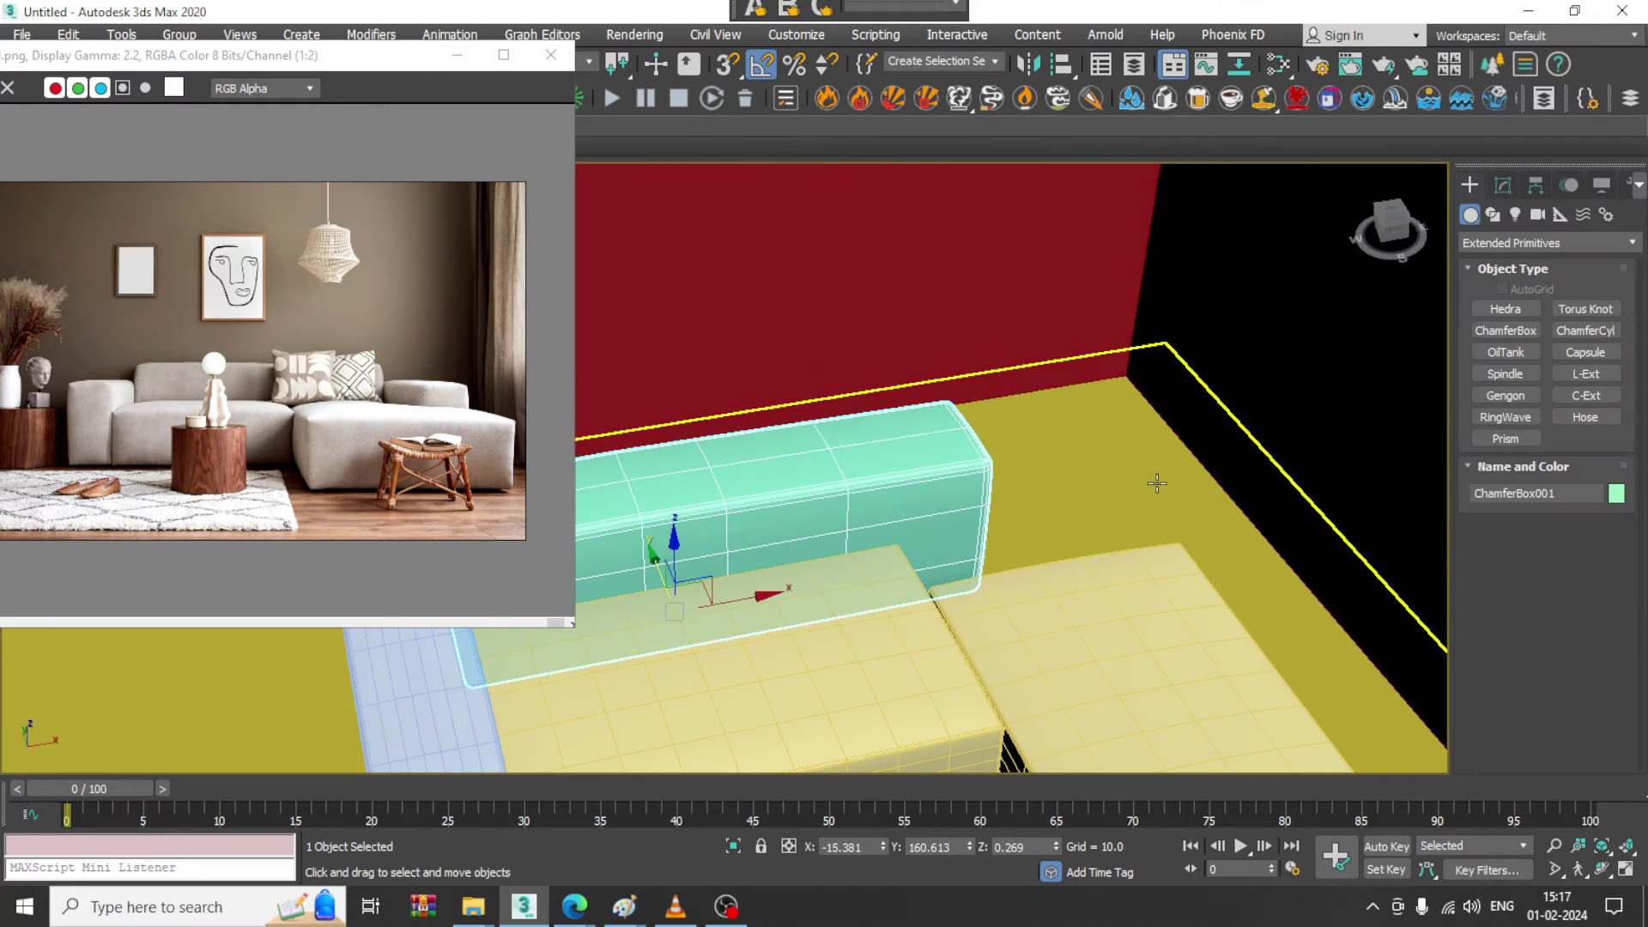
middle_click_drag(1103, 561, 1055, 643, "alt")
left_click(1055, 642)
left_click_drag(1026, 628, 1084, 569)
middle_click_drag(1084, 569, 916, 542, "alt")
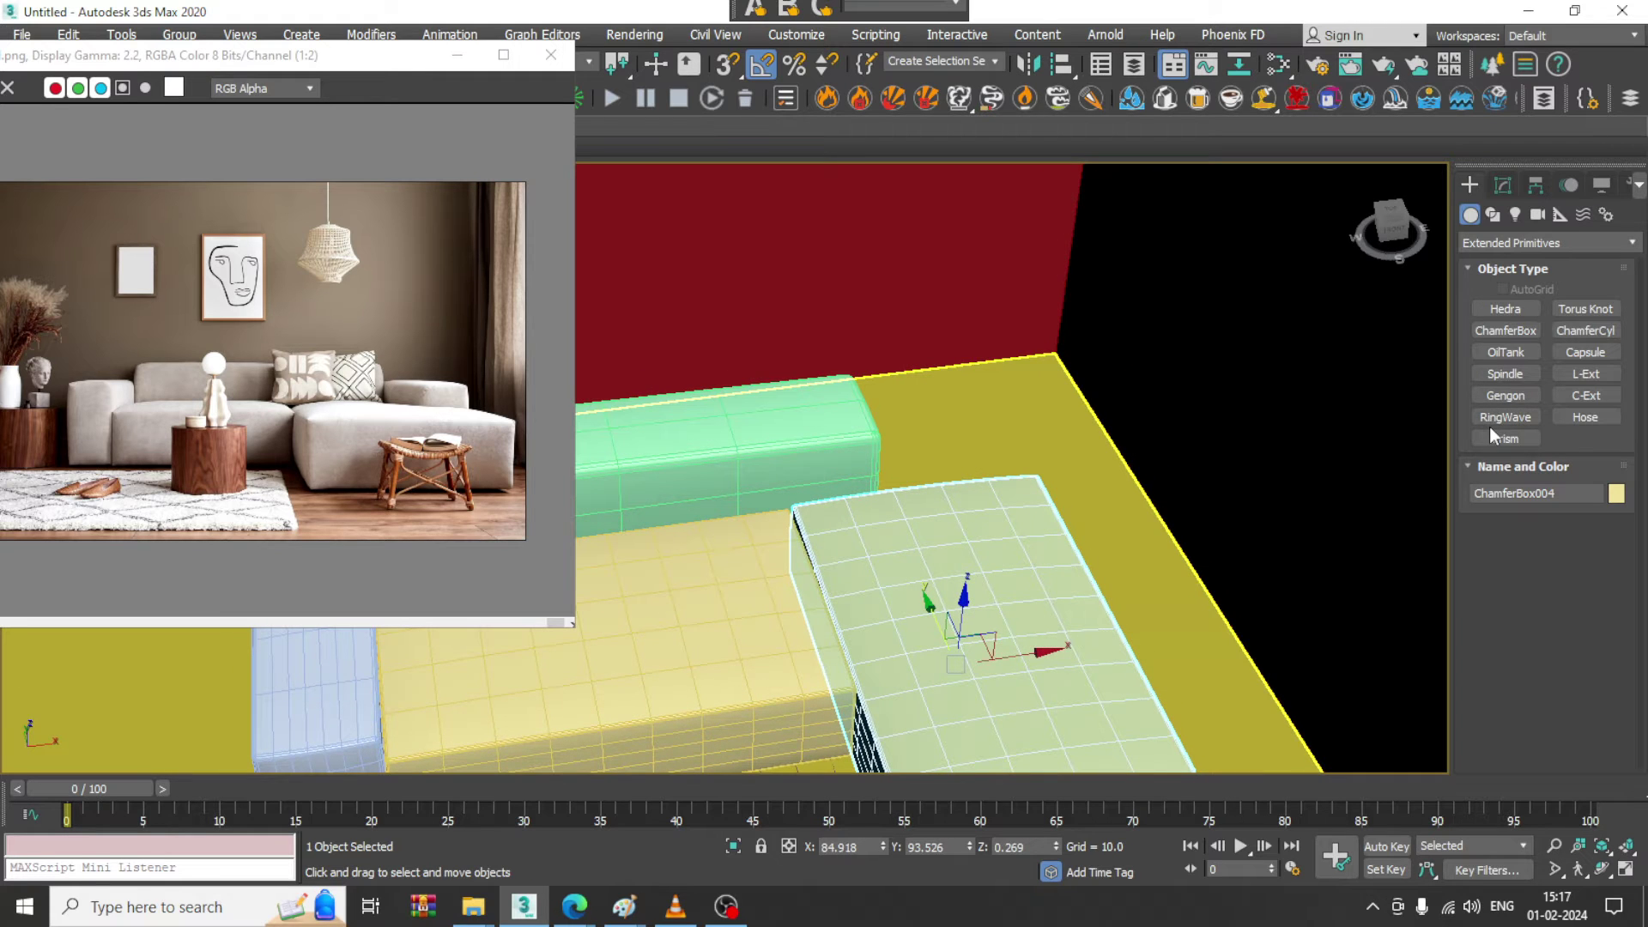
- Create a chamfer box about 62.8 long, 53 wide and 41 high with a 1.4 fillet, beside the backrest's chaise end
left_click(1521, 328)
middle_click_drag(1015, 435, 999, 489, "alt")
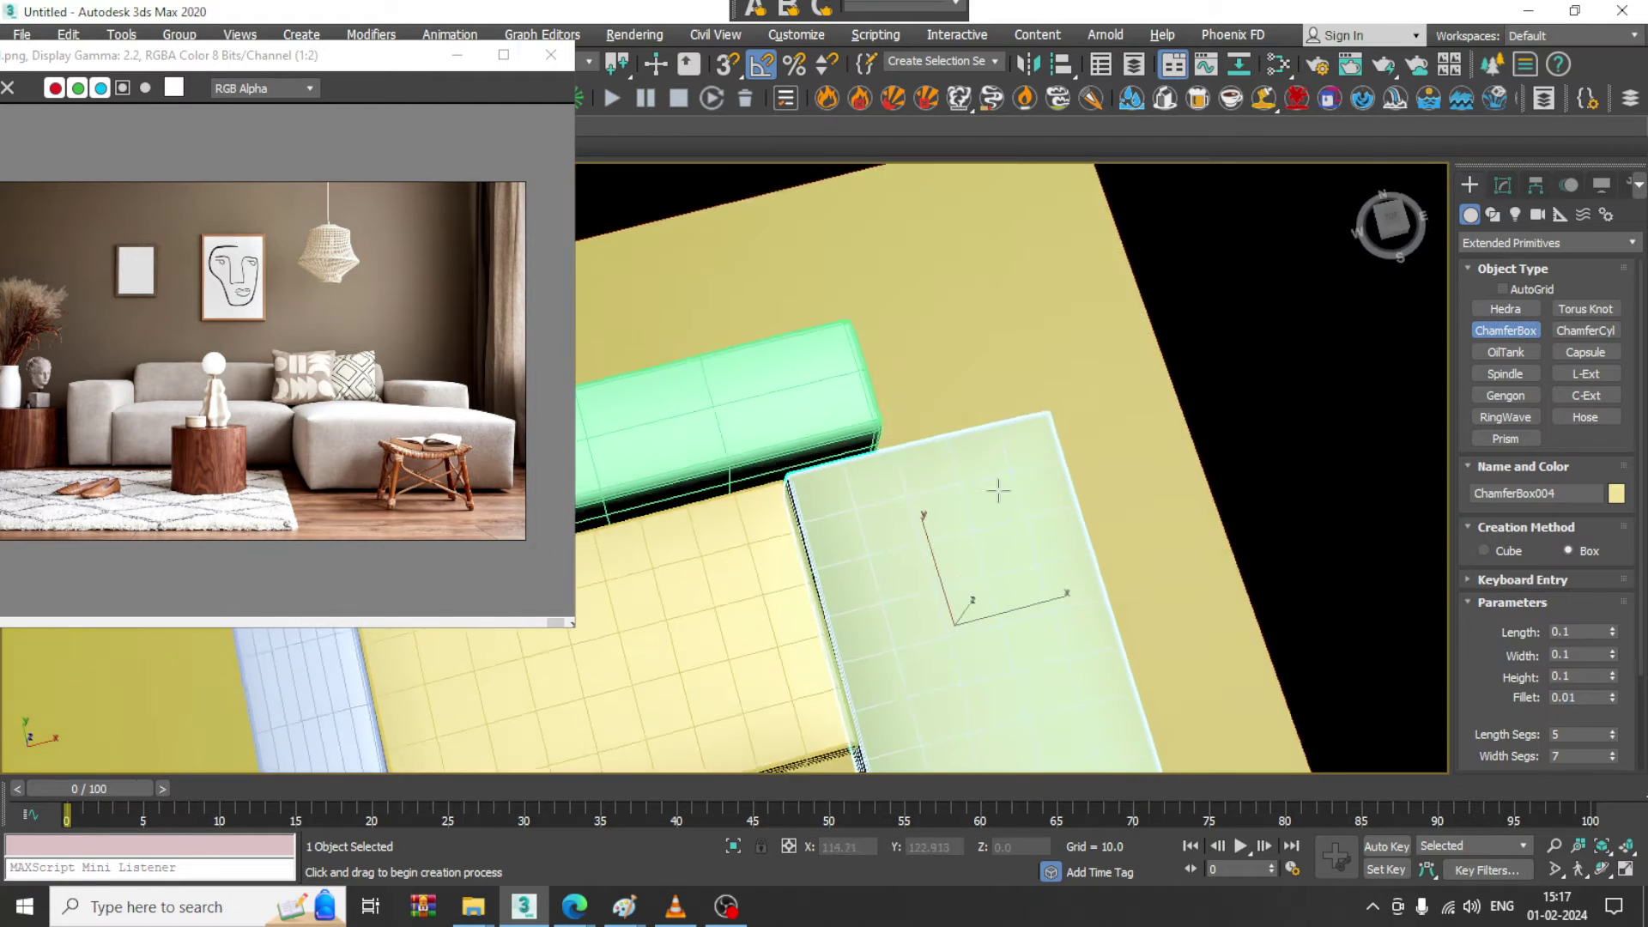
left_click_drag(888, 352, 1110, 494)
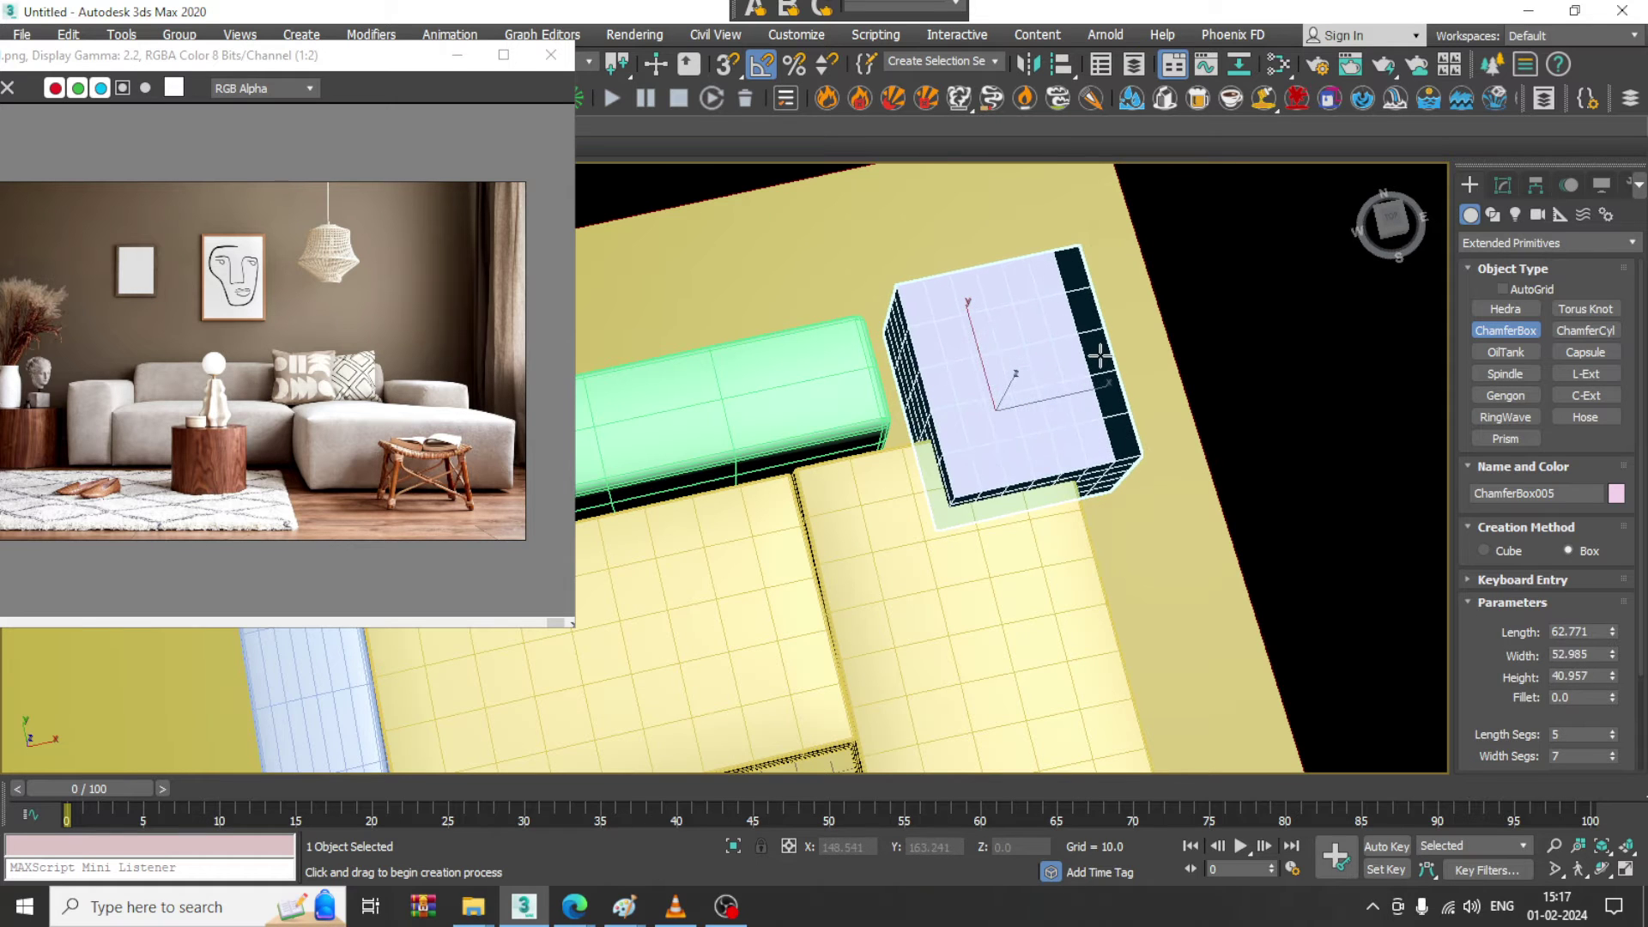
left_click(1095, 410)
middle_click_drag(1095, 410, 1133, 321, "alt")
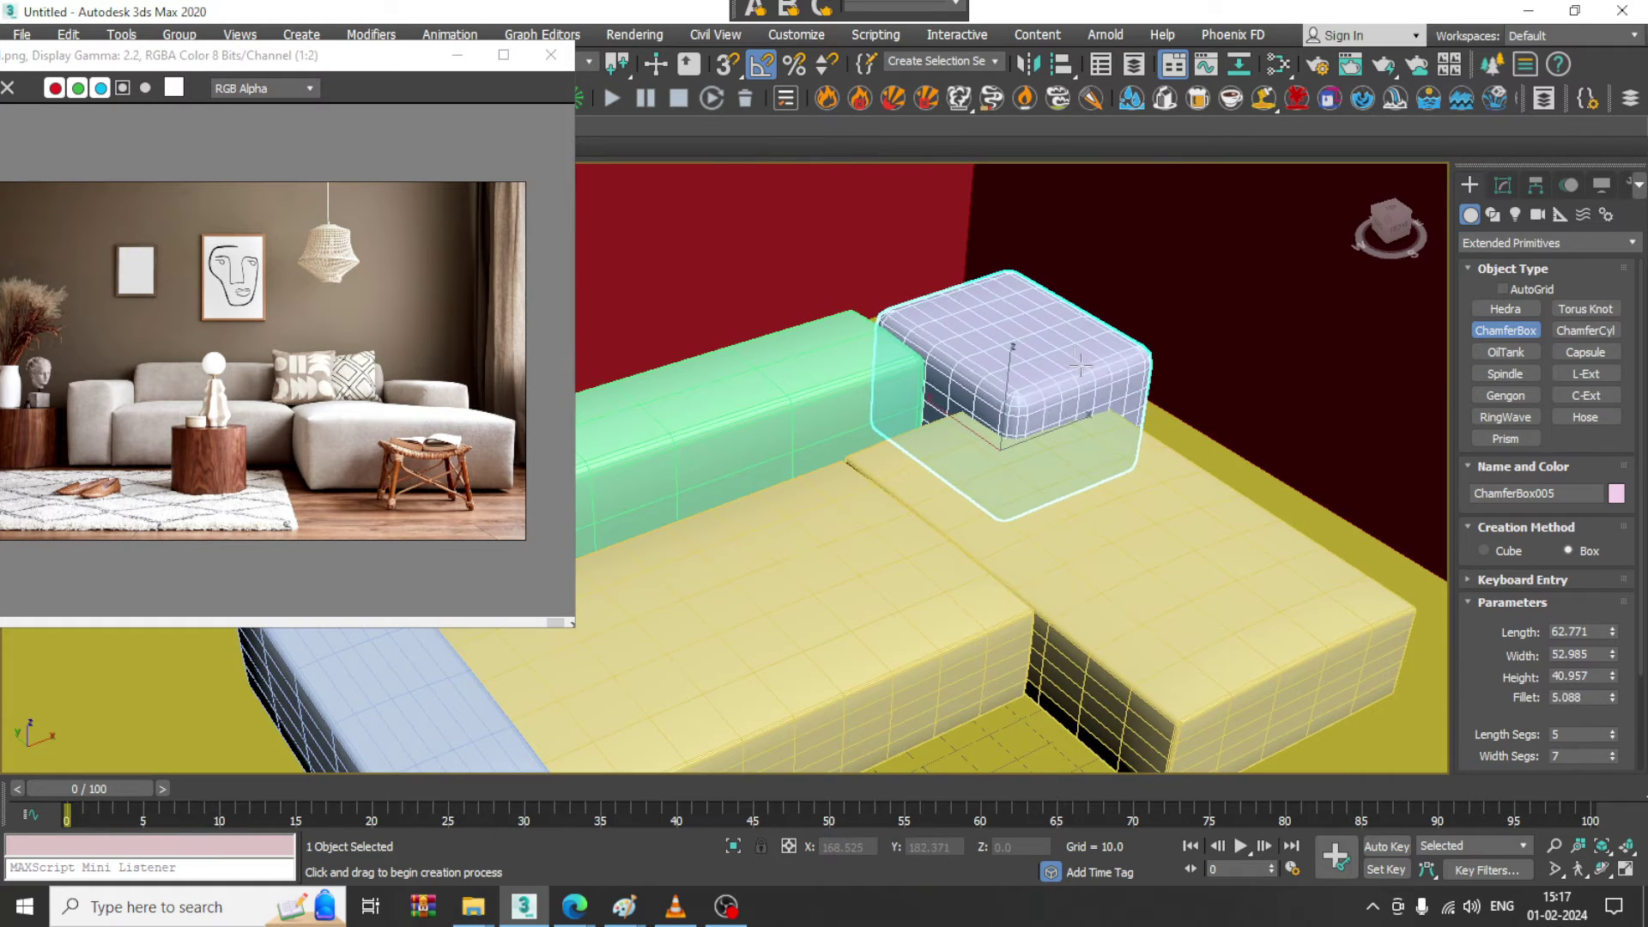
left_click(1031, 352)
- Narrow the new chamfer box along X and place it over the chaise's rear end, at about X 92.9 and Y 145.9
middle_click_drag(1030, 352, 1023, 369, "alt")
key("w")
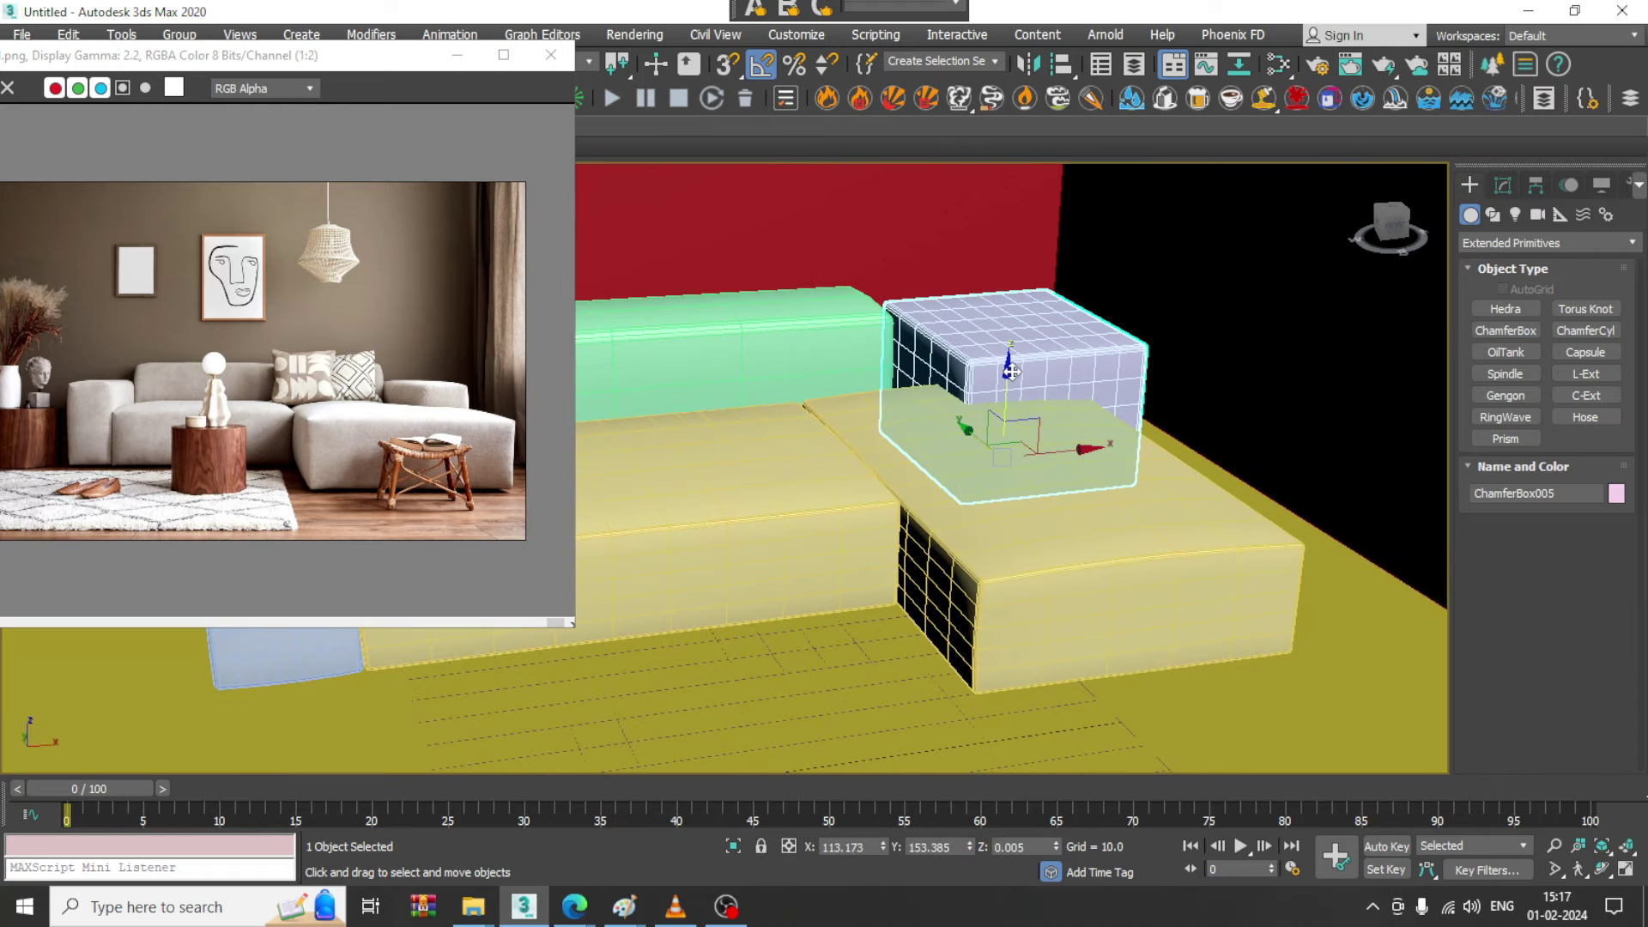
middle_click_drag(1141, 418, 1085, 467, "alt")
key("r")
key("w")
key("r")
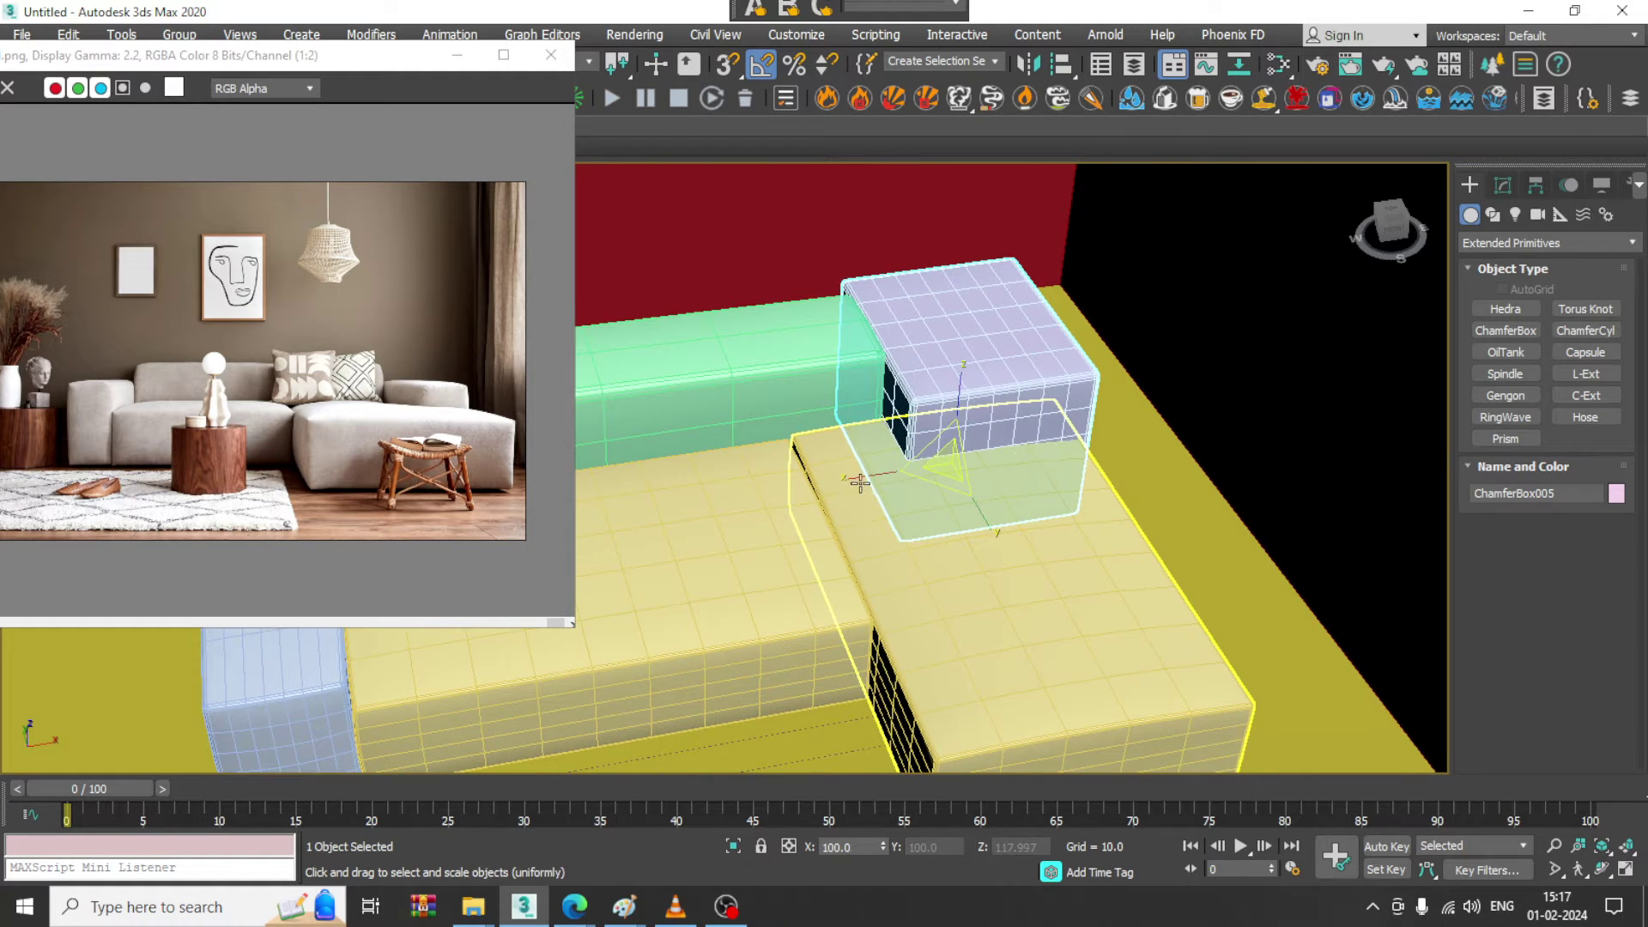
key("r")
left_click_drag(860, 483, 867, 474)
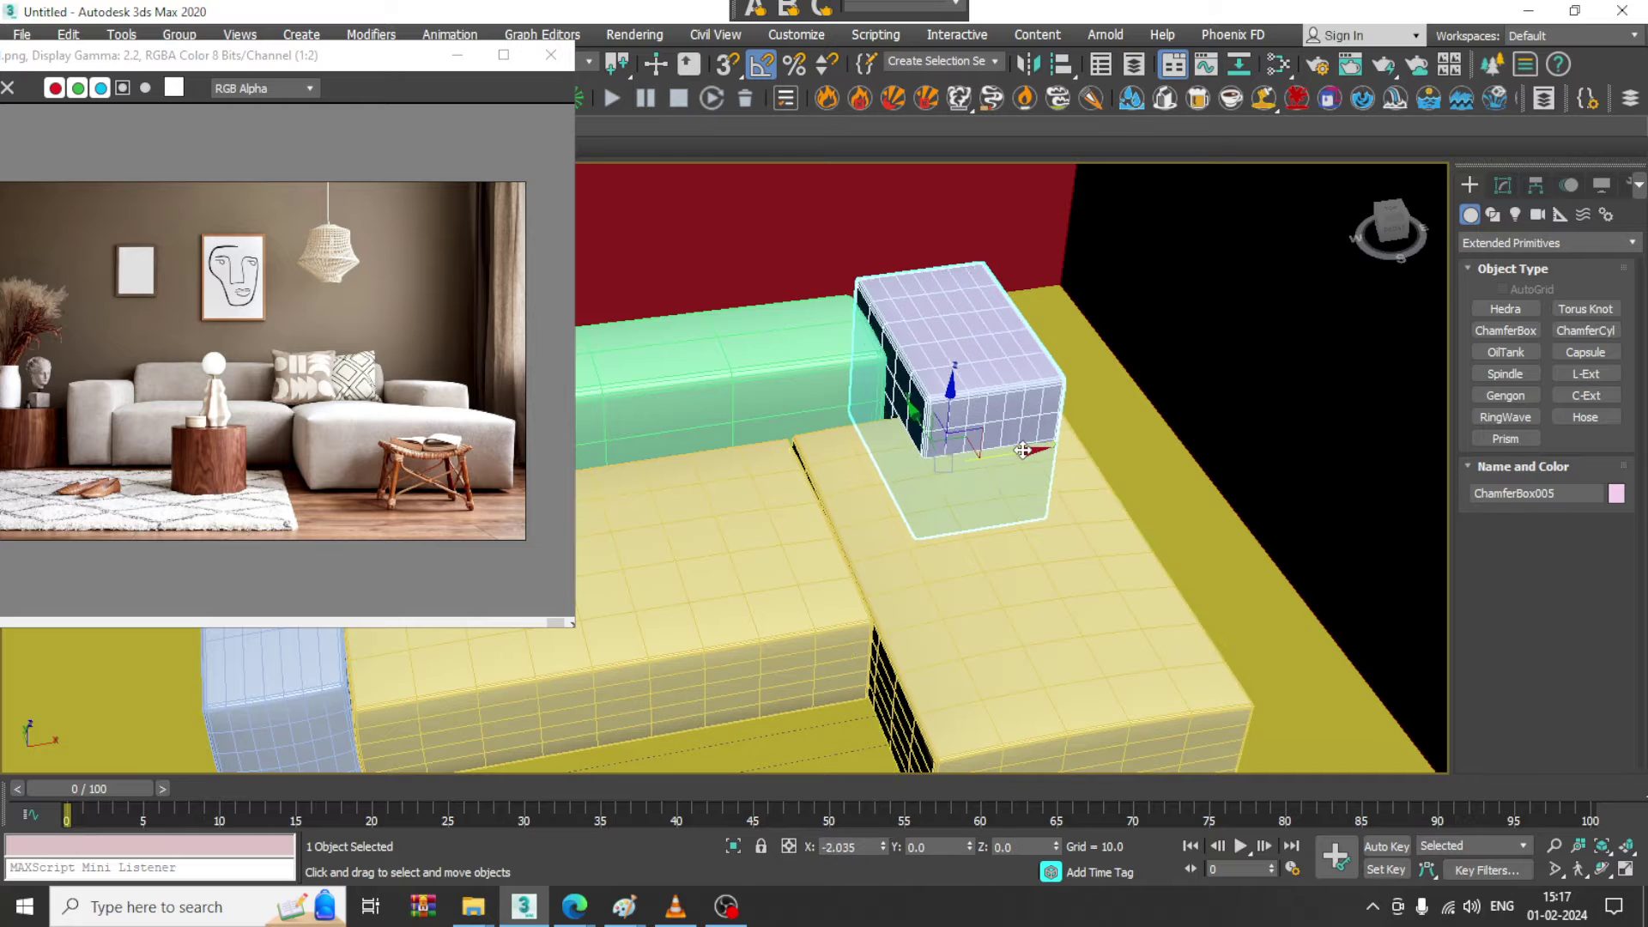
- Try shifting the chaise by about 17.2 in the negative Y direction
middle_click_drag(1042, 427, 1085, 550, "alt")
left_click(1049, 493)
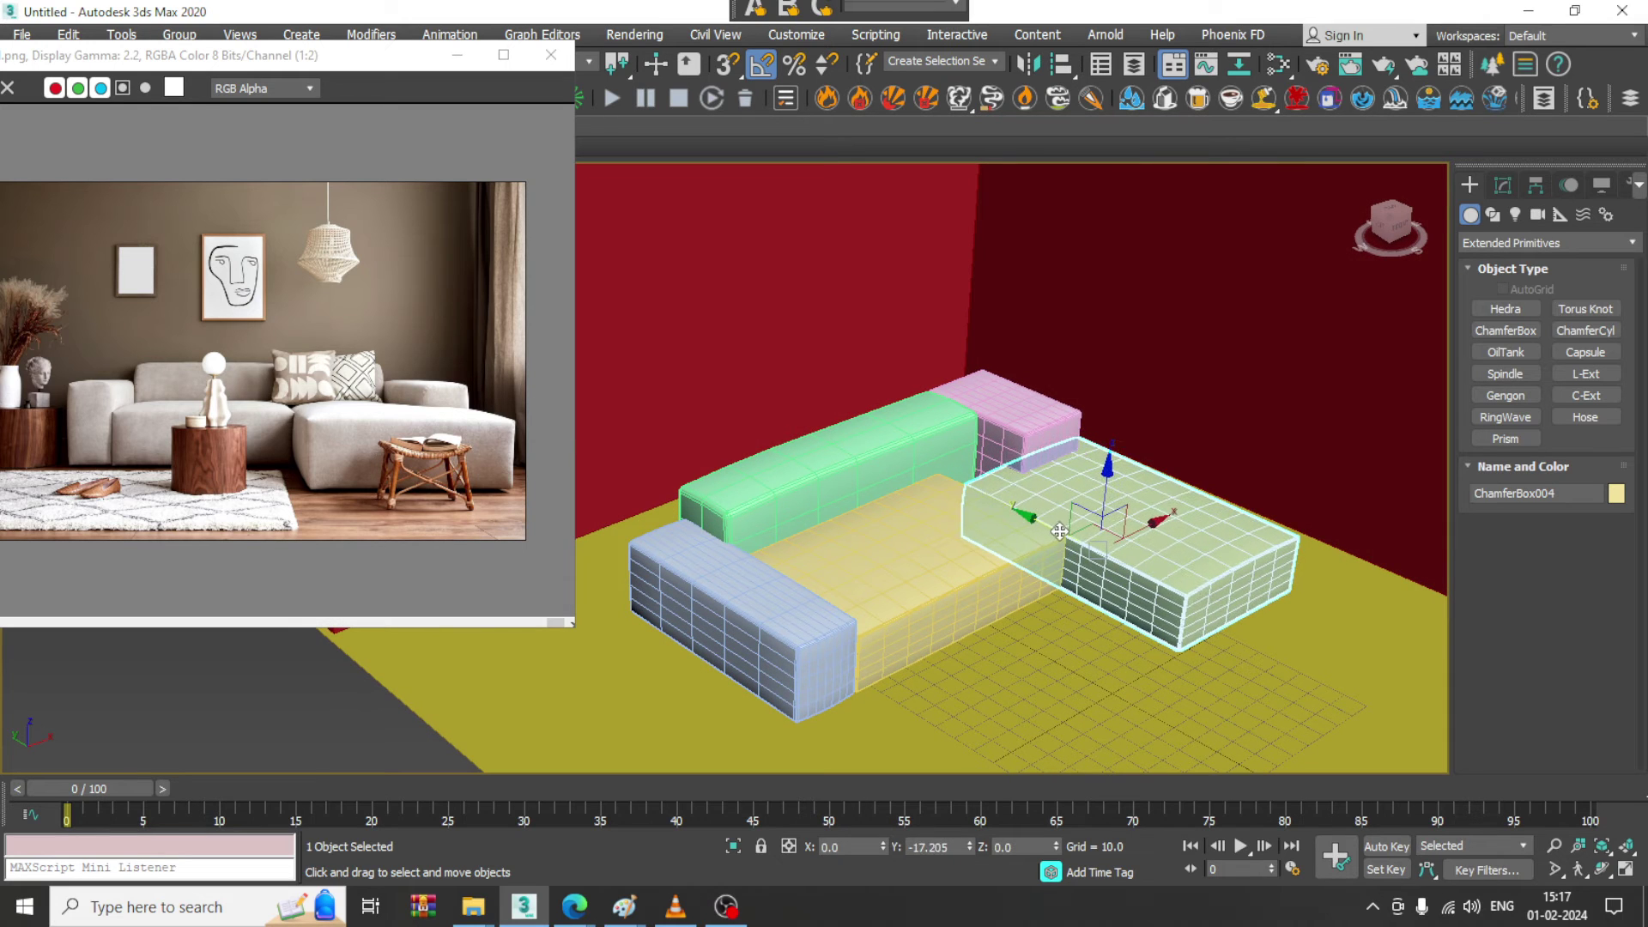
left_click(1031, 400)
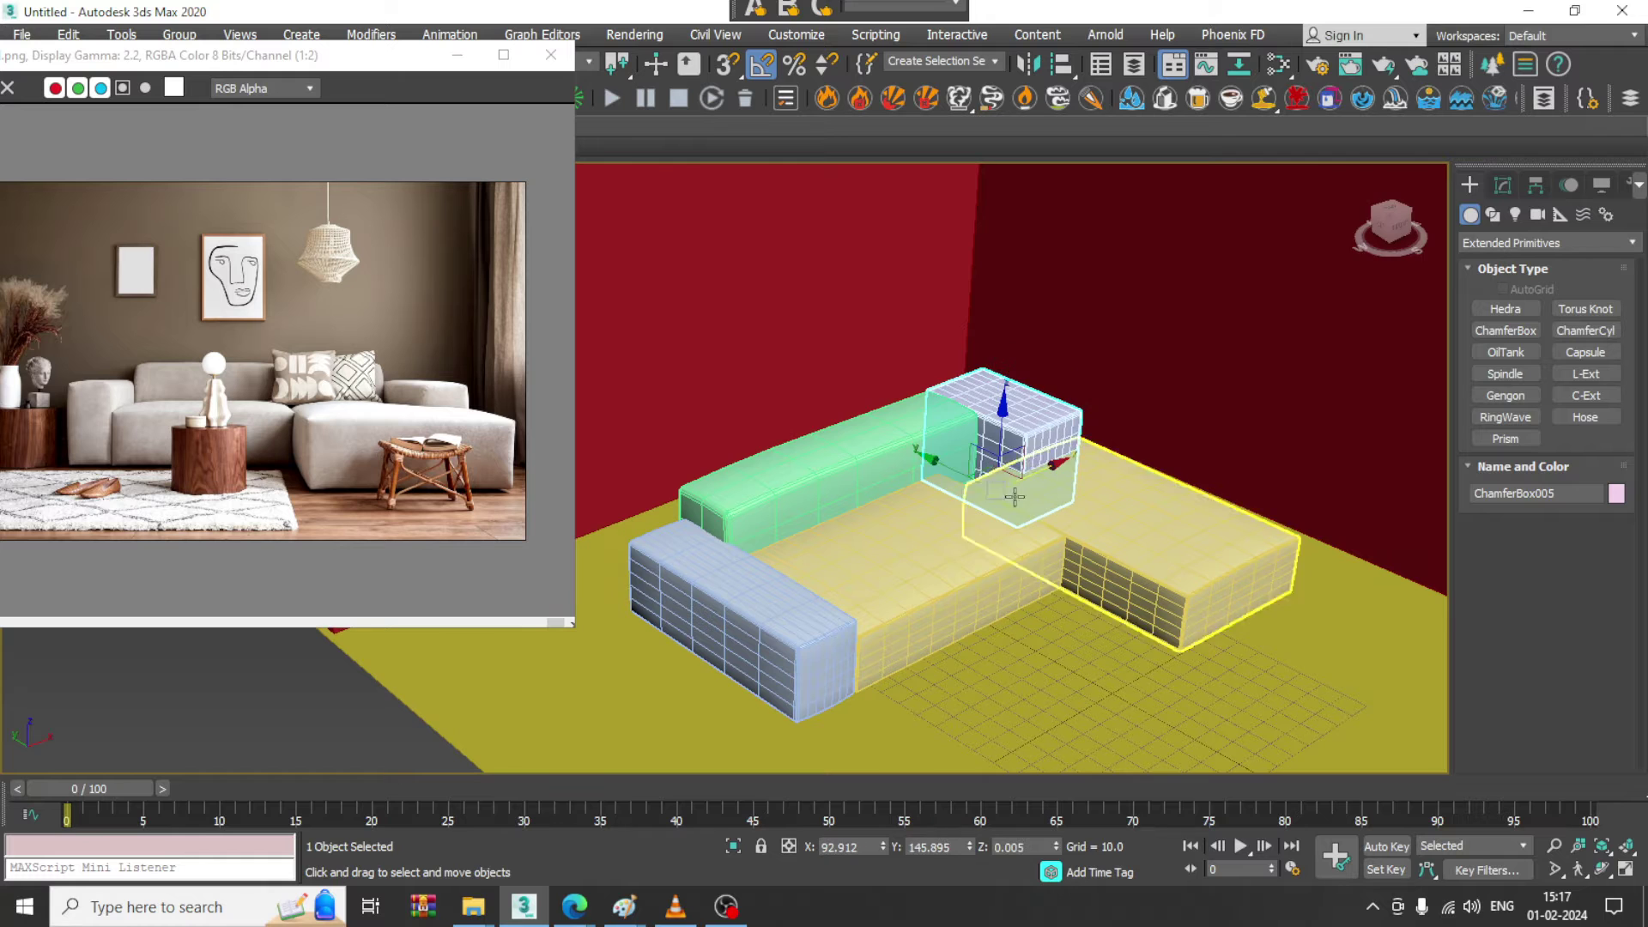
middle_click_drag(1074, 461, 1013, 506, "alt")
left_click(996, 519)
left_click_drag(996, 520, 978, 499)
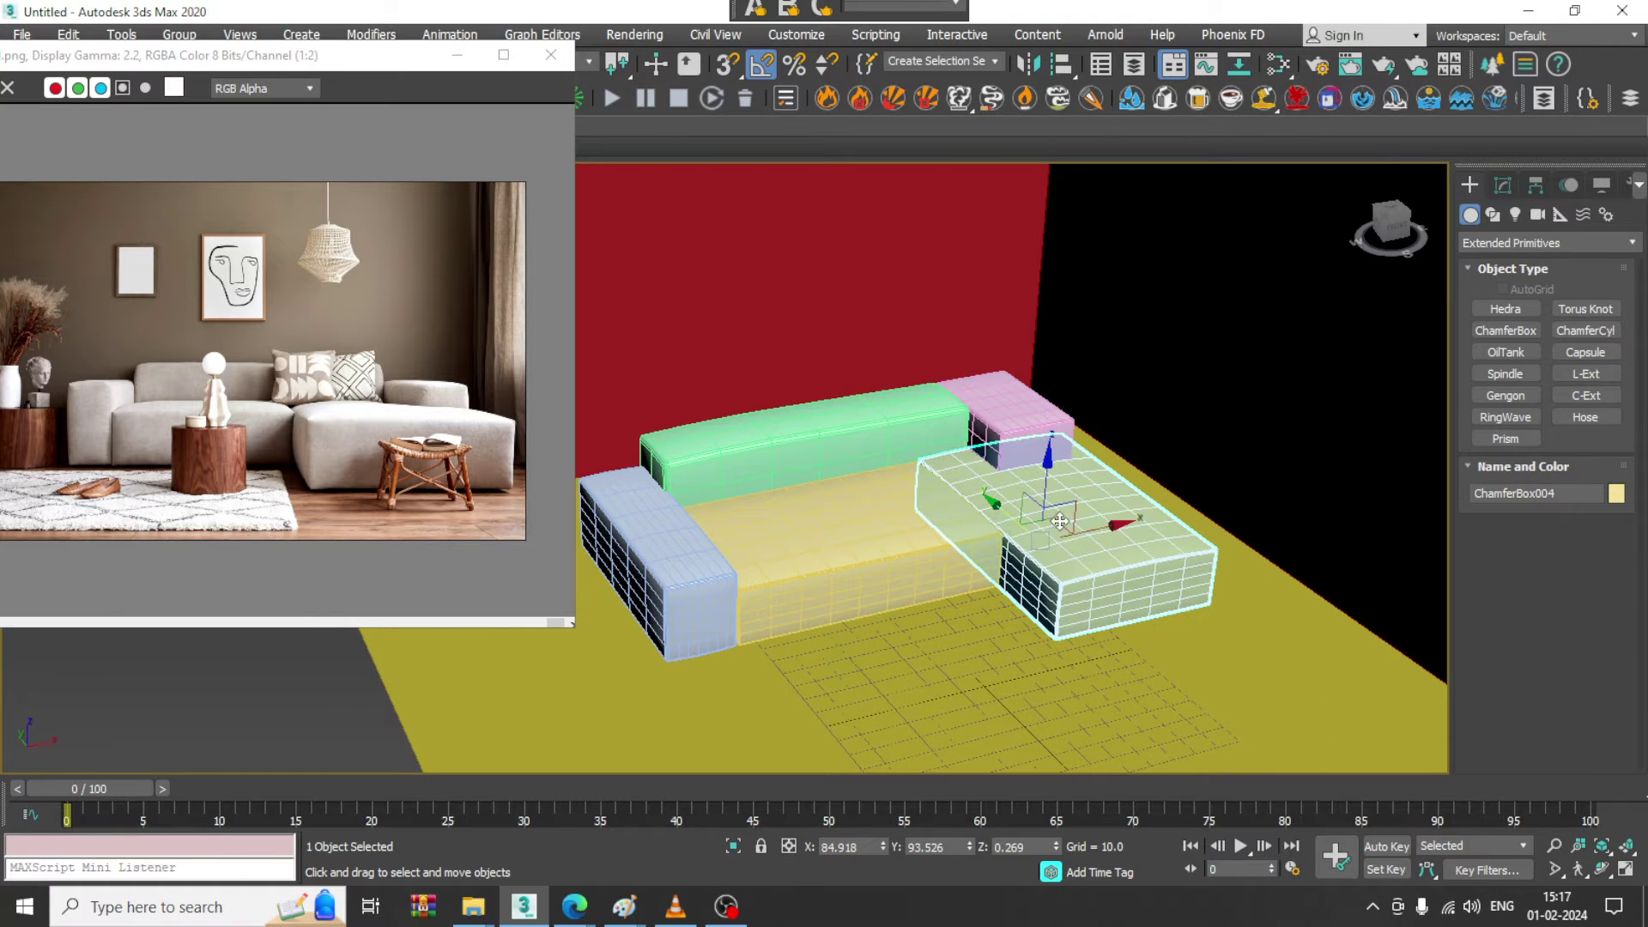
- Add a TurboSmooth modifier to the chaise and the seat together
middle_click_drag(1022, 536, 1005, 493, "alt")
scroll(1059, 553, "up", 2)
middle_click_drag(1004, 559, 1043, 588, "alt")
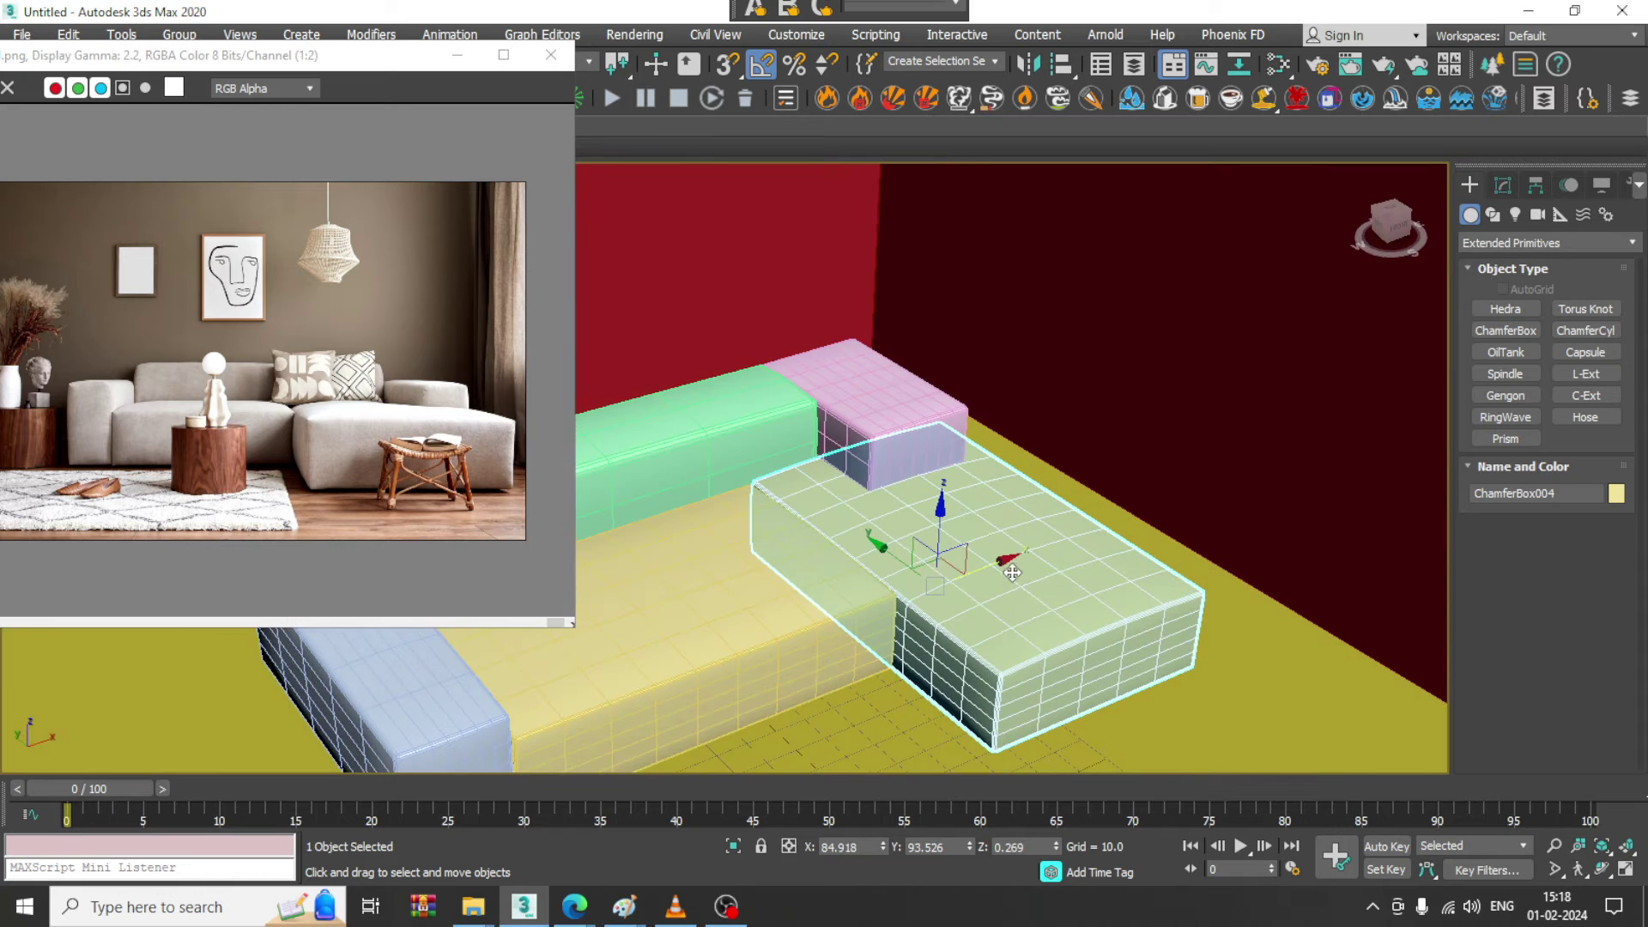
scroll(1056, 515, "up", 2)
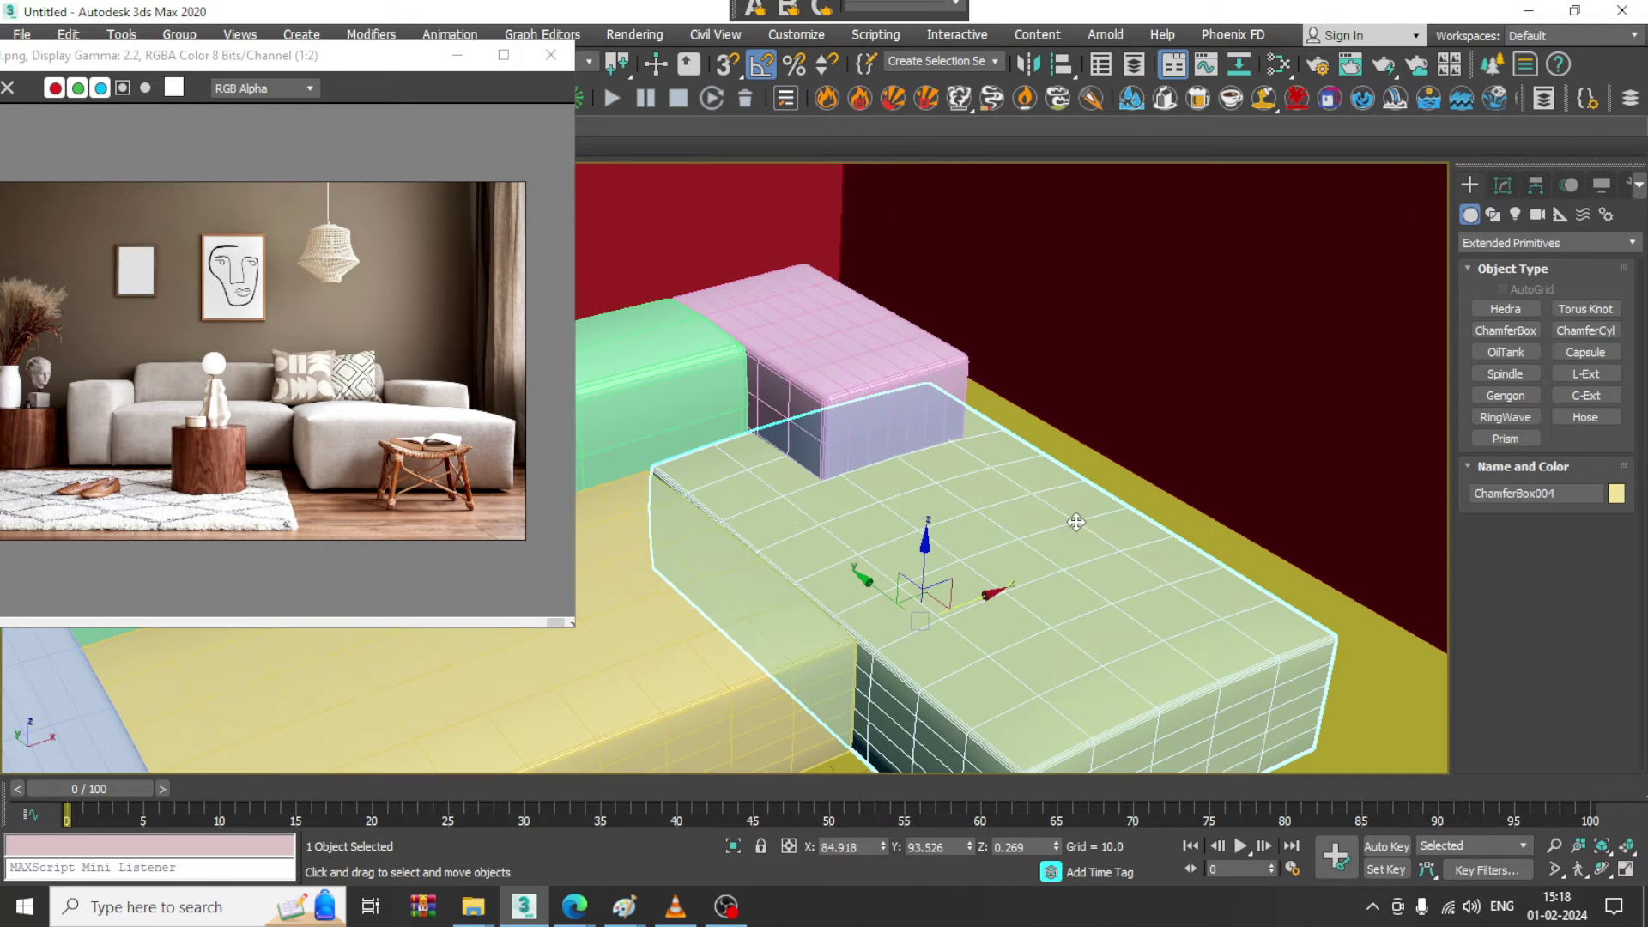
left_click(615, 631, "ctrl")
left_click(1511, 183)
left_click(1544, 247)
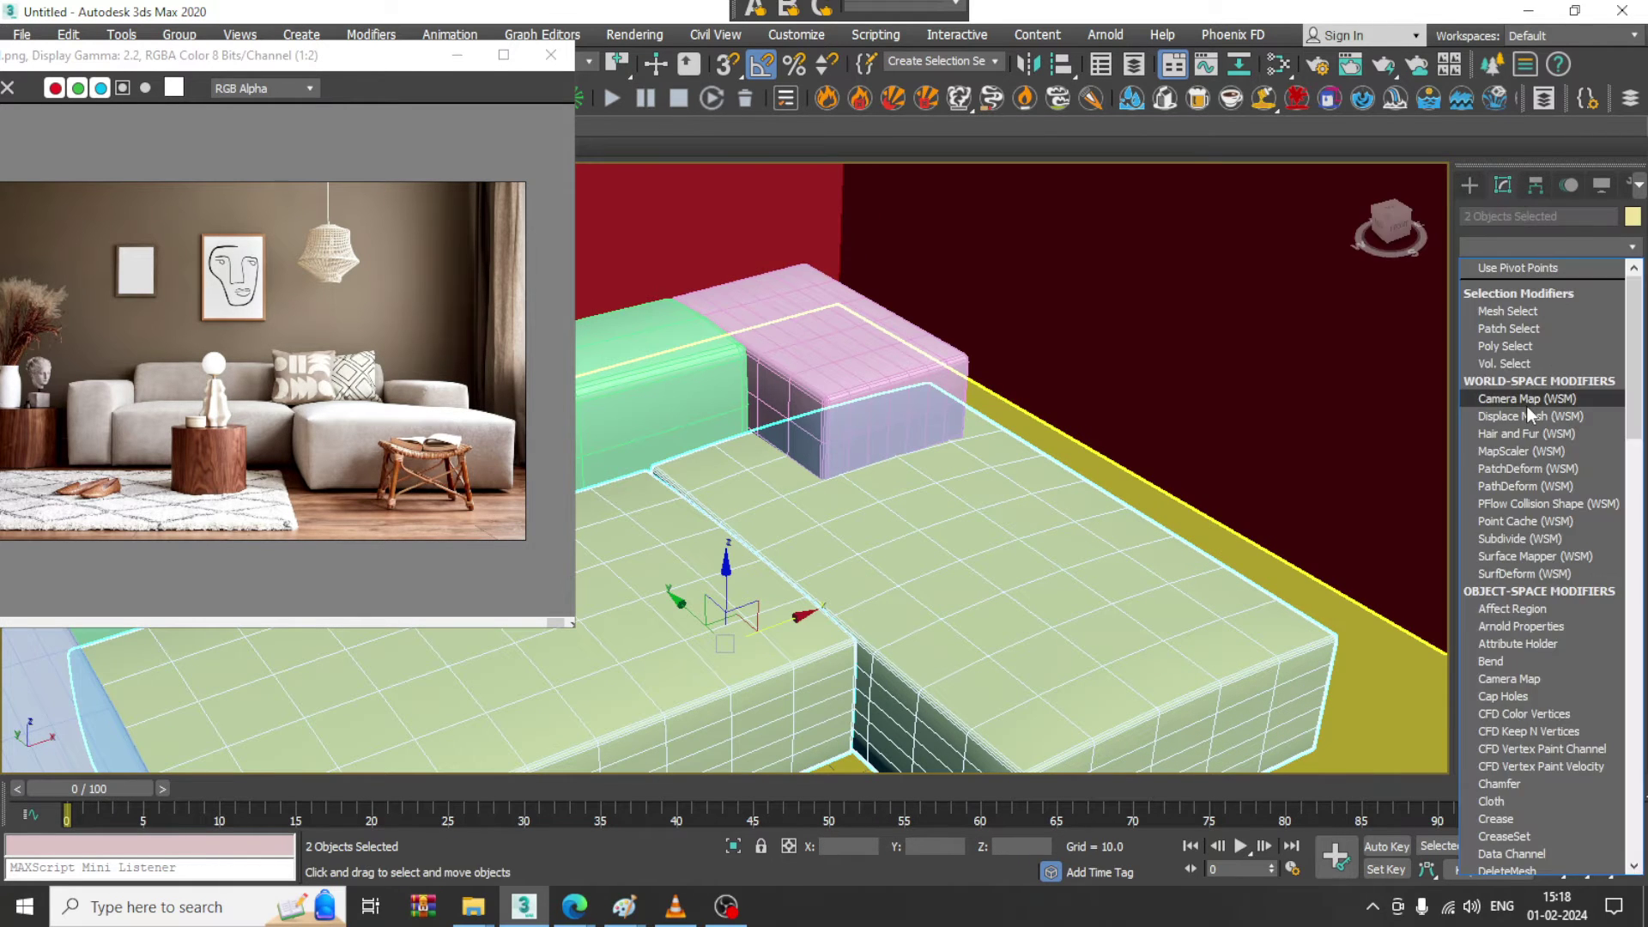
scroll(1527, 405, "down", 15)
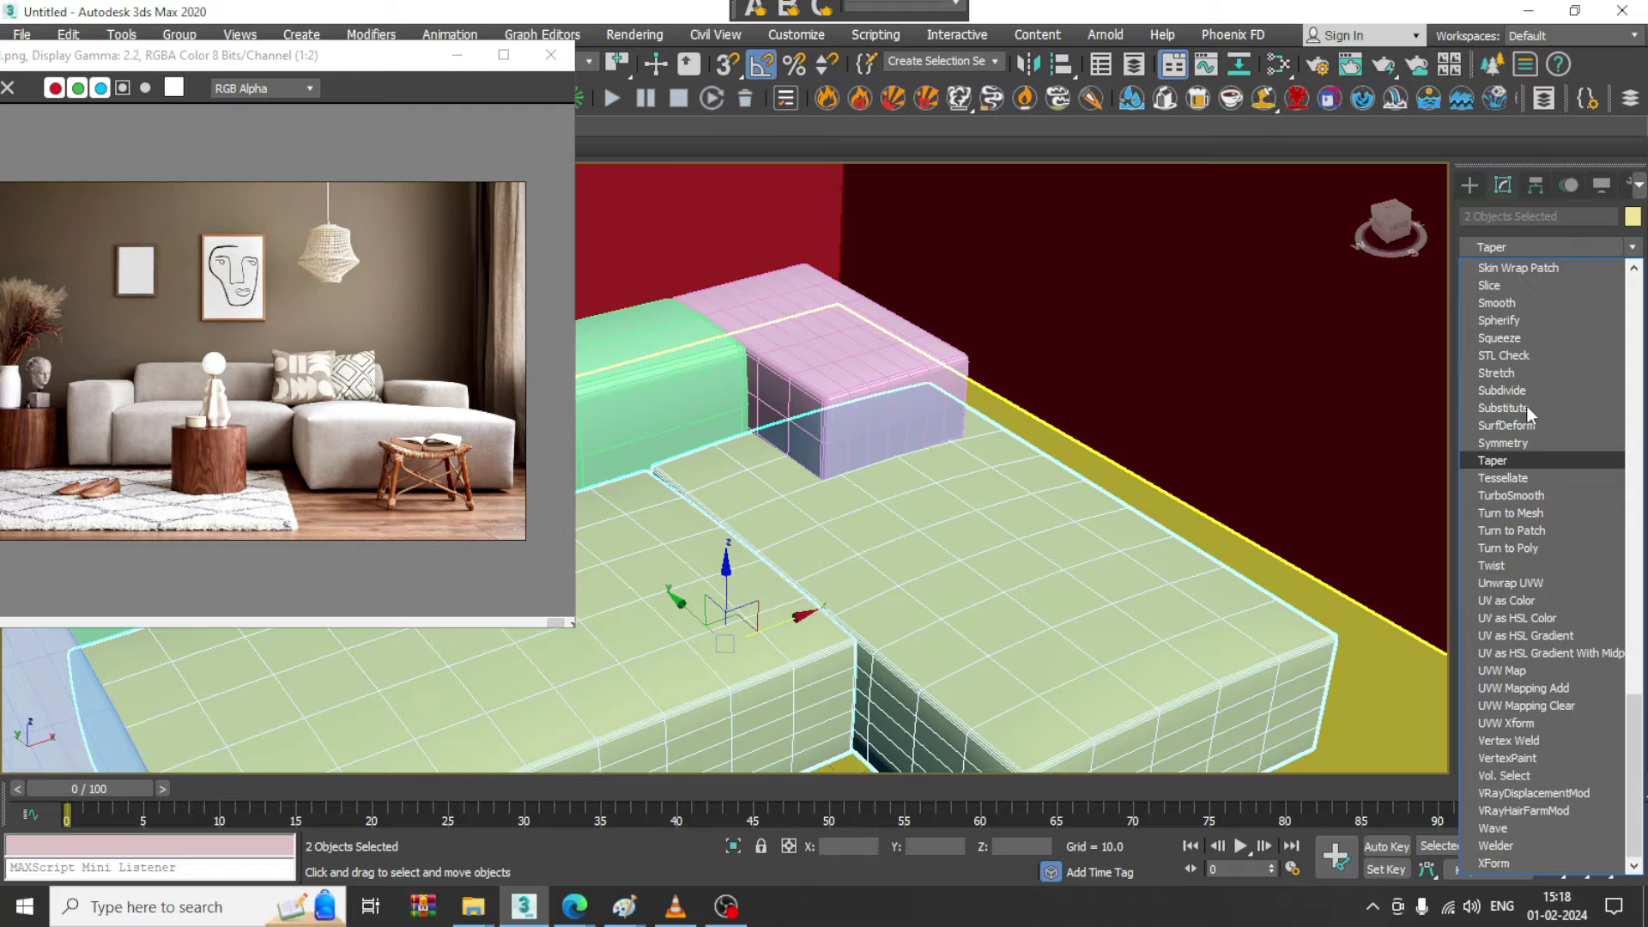
left_click(1528, 491)
- Add a TurboSmooth modifier to the backrest and the blue armrest together
middle_click_drag(991, 466, 1059, 449)
scroll(807, 455, "down", 3)
middle_click_drag(807, 455, 1000, 420)
left_click(881, 388)
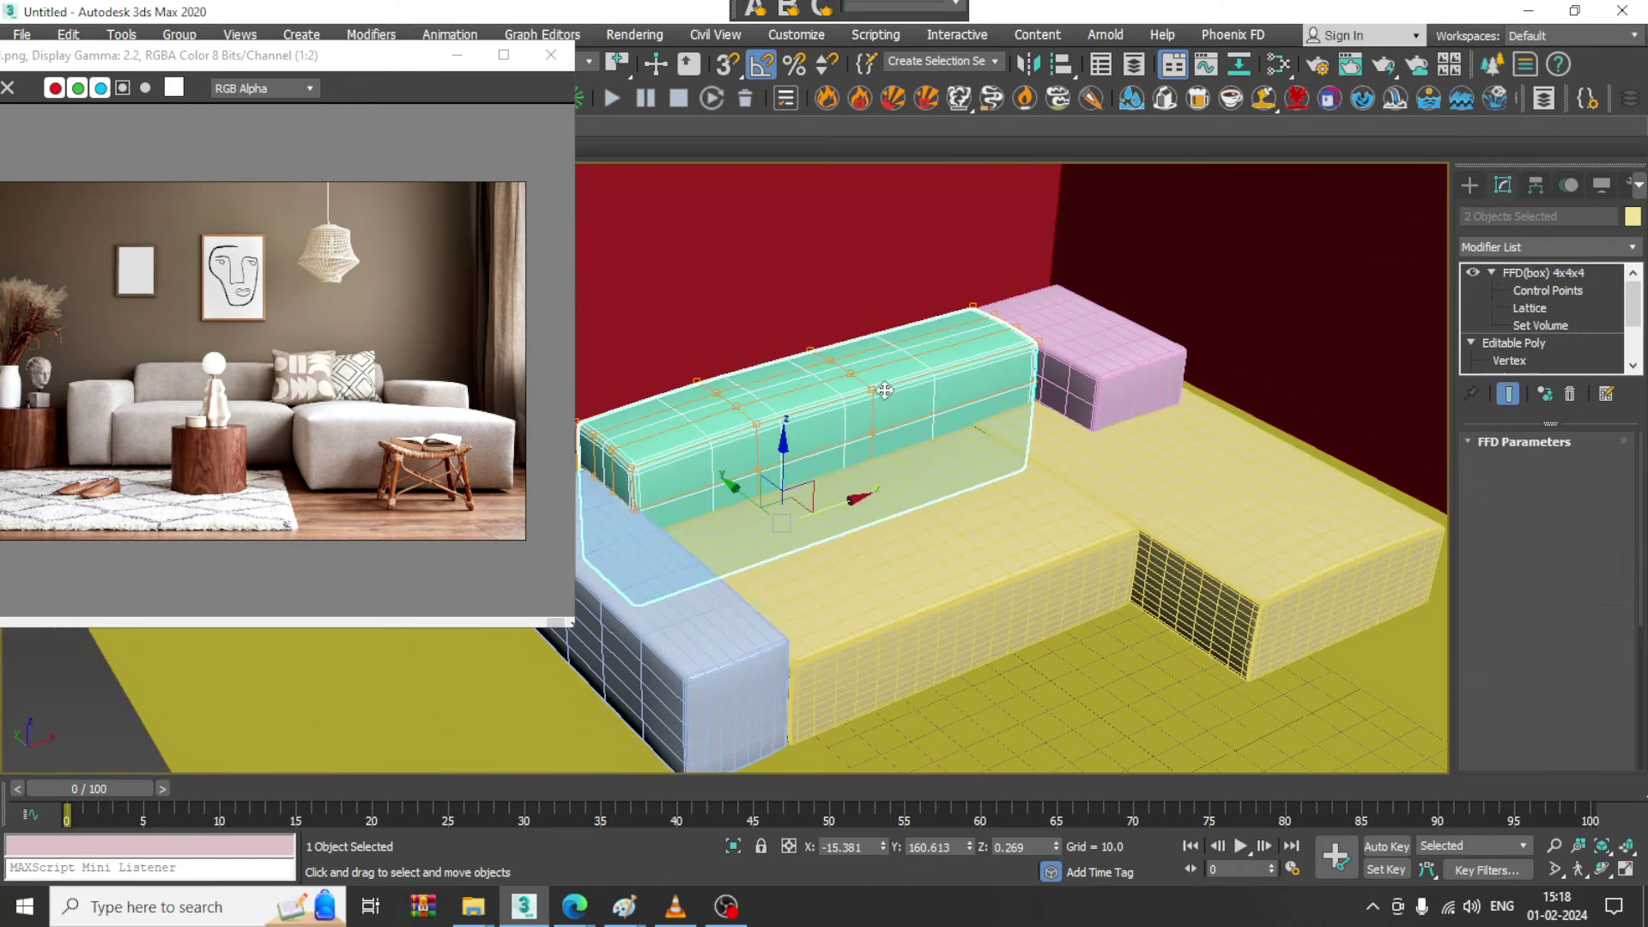
left_click(667, 645, "ctrl")
left_click(1554, 247)
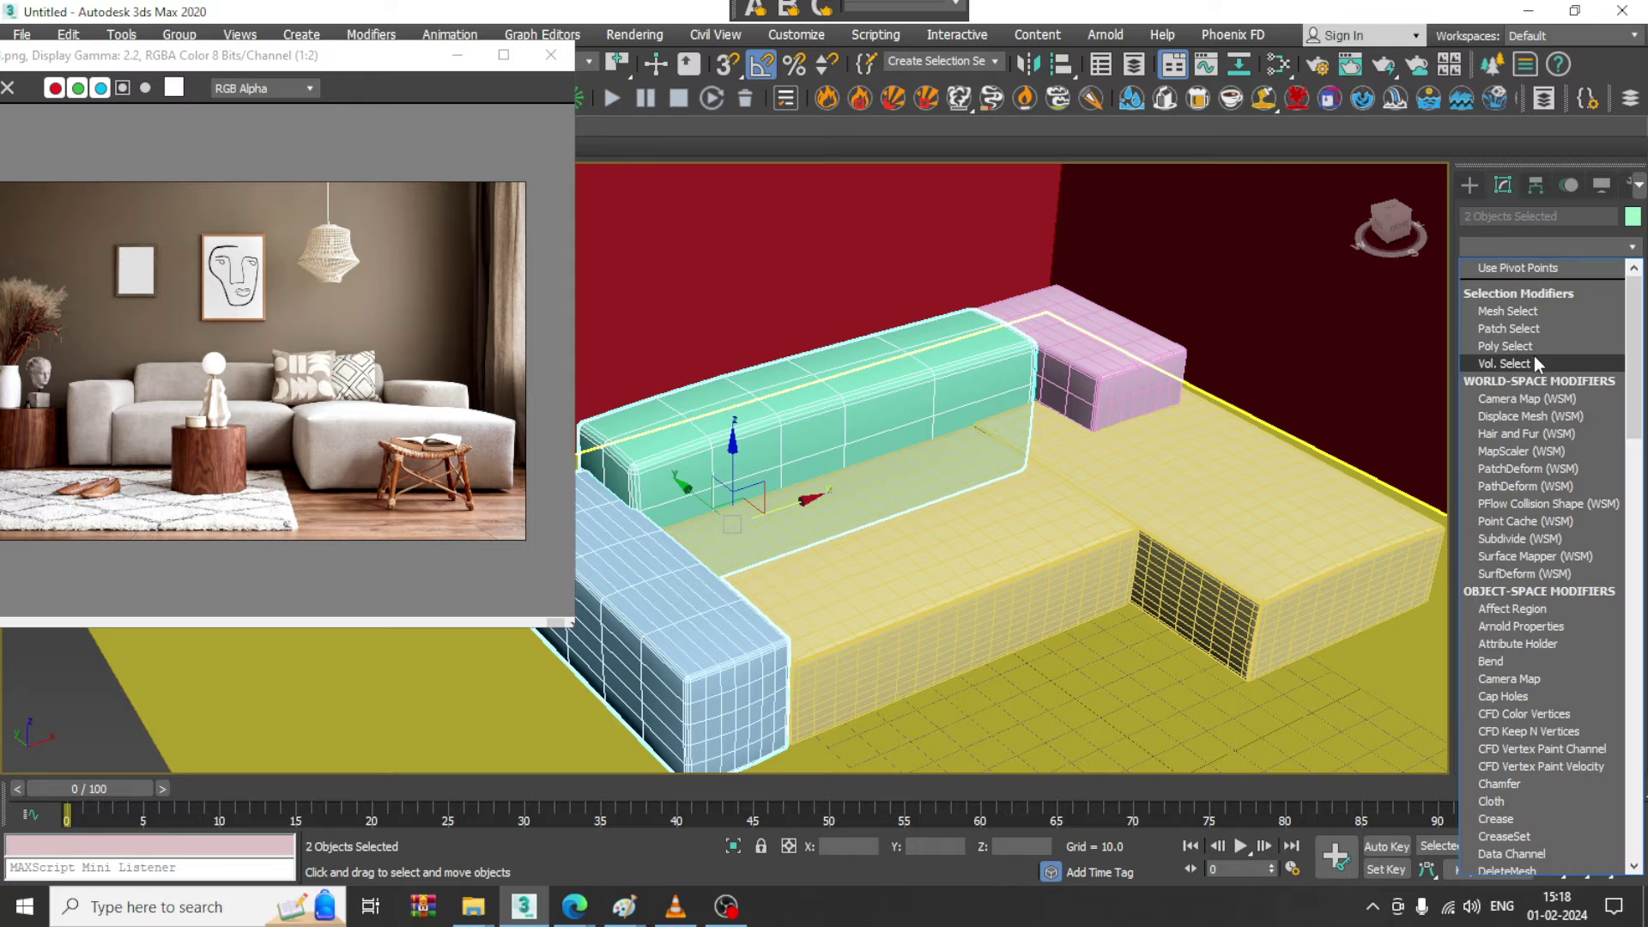
scroll(1533, 355, "down", 15)
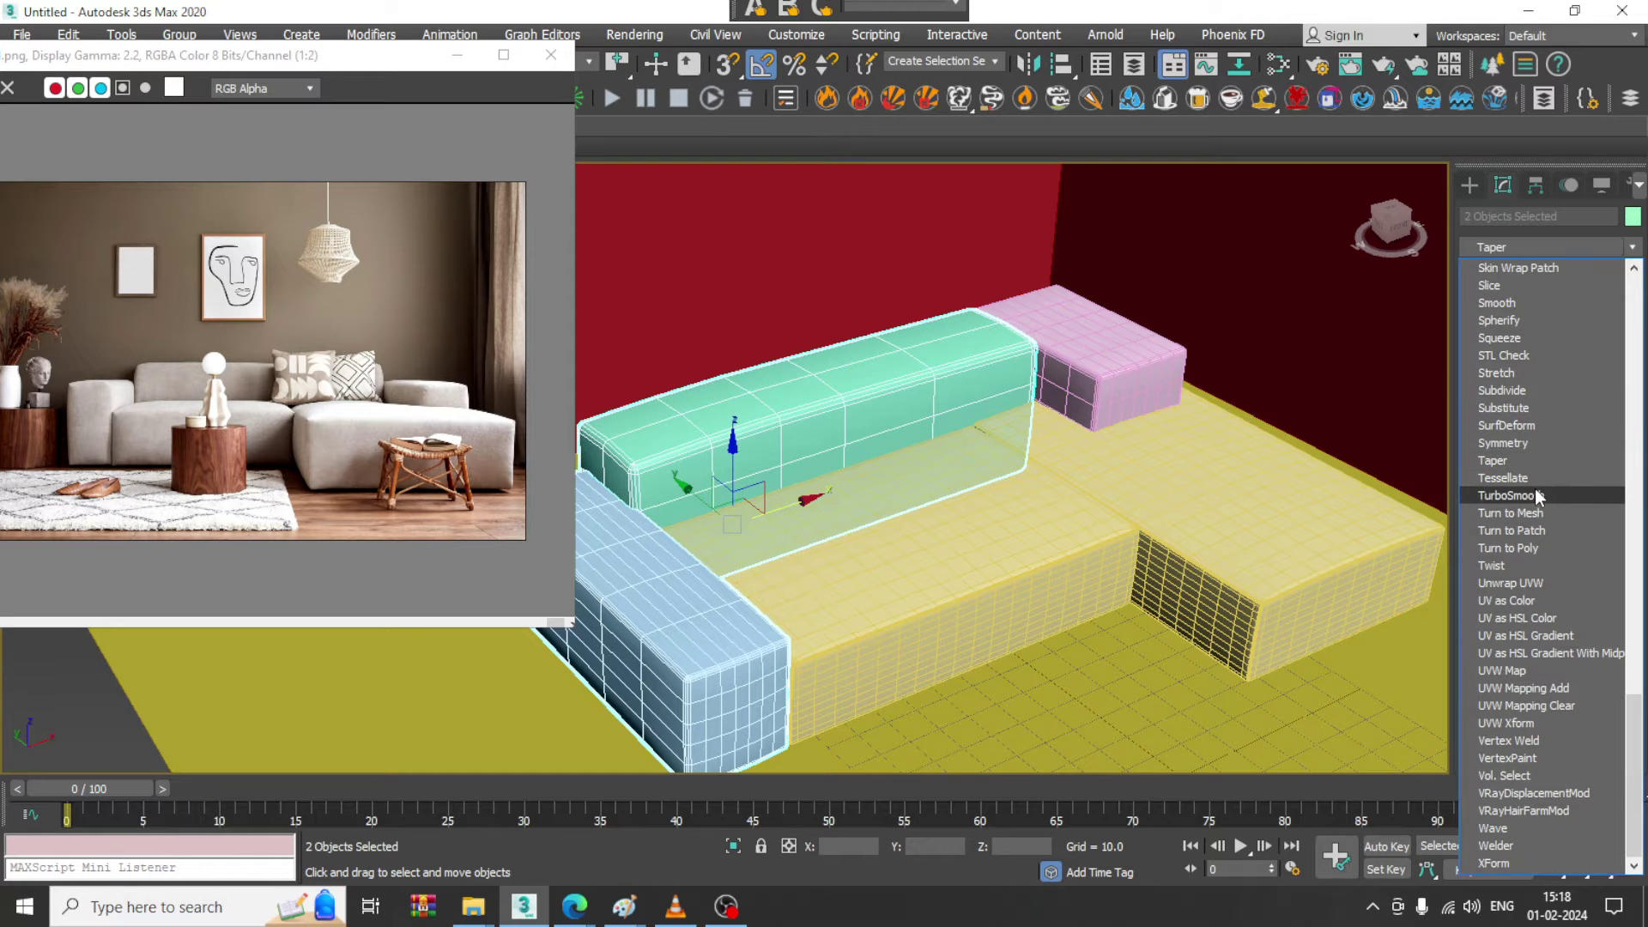
left_click(1535, 486)
- Isolate the pink chamfer box at the chaise's rear and add an FFD(box) 4x4x4 modifier to it
middle_click_drag(1178, 431, 1177, 394, "alt")
left_click(1128, 403)
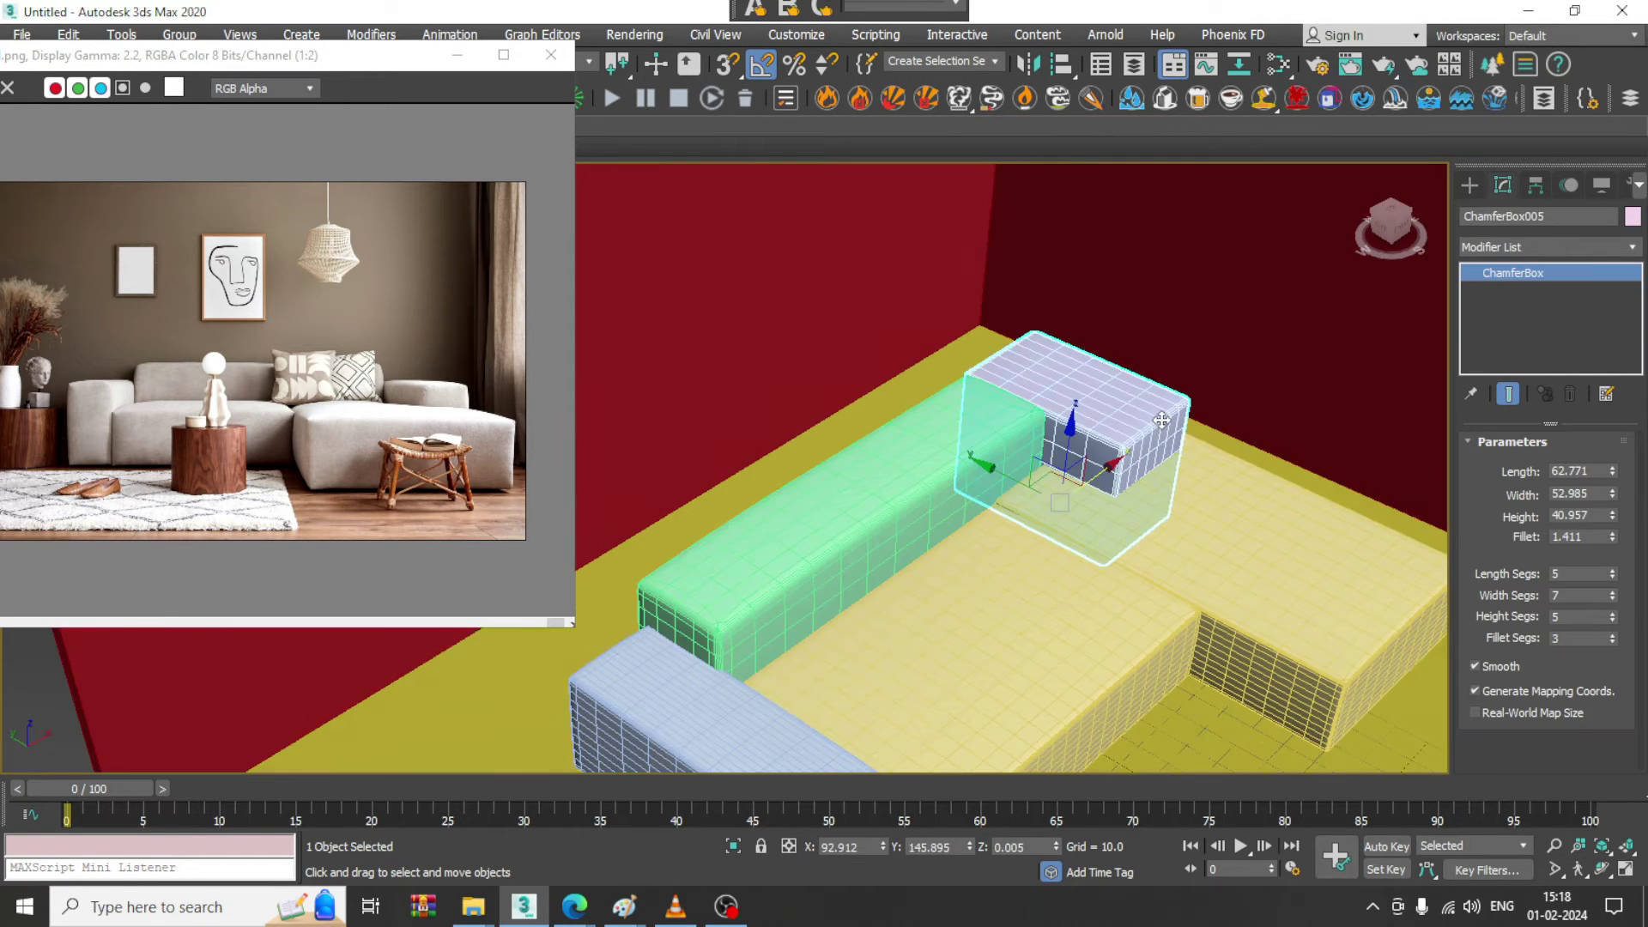
scroll(1127, 430, "up", 5)
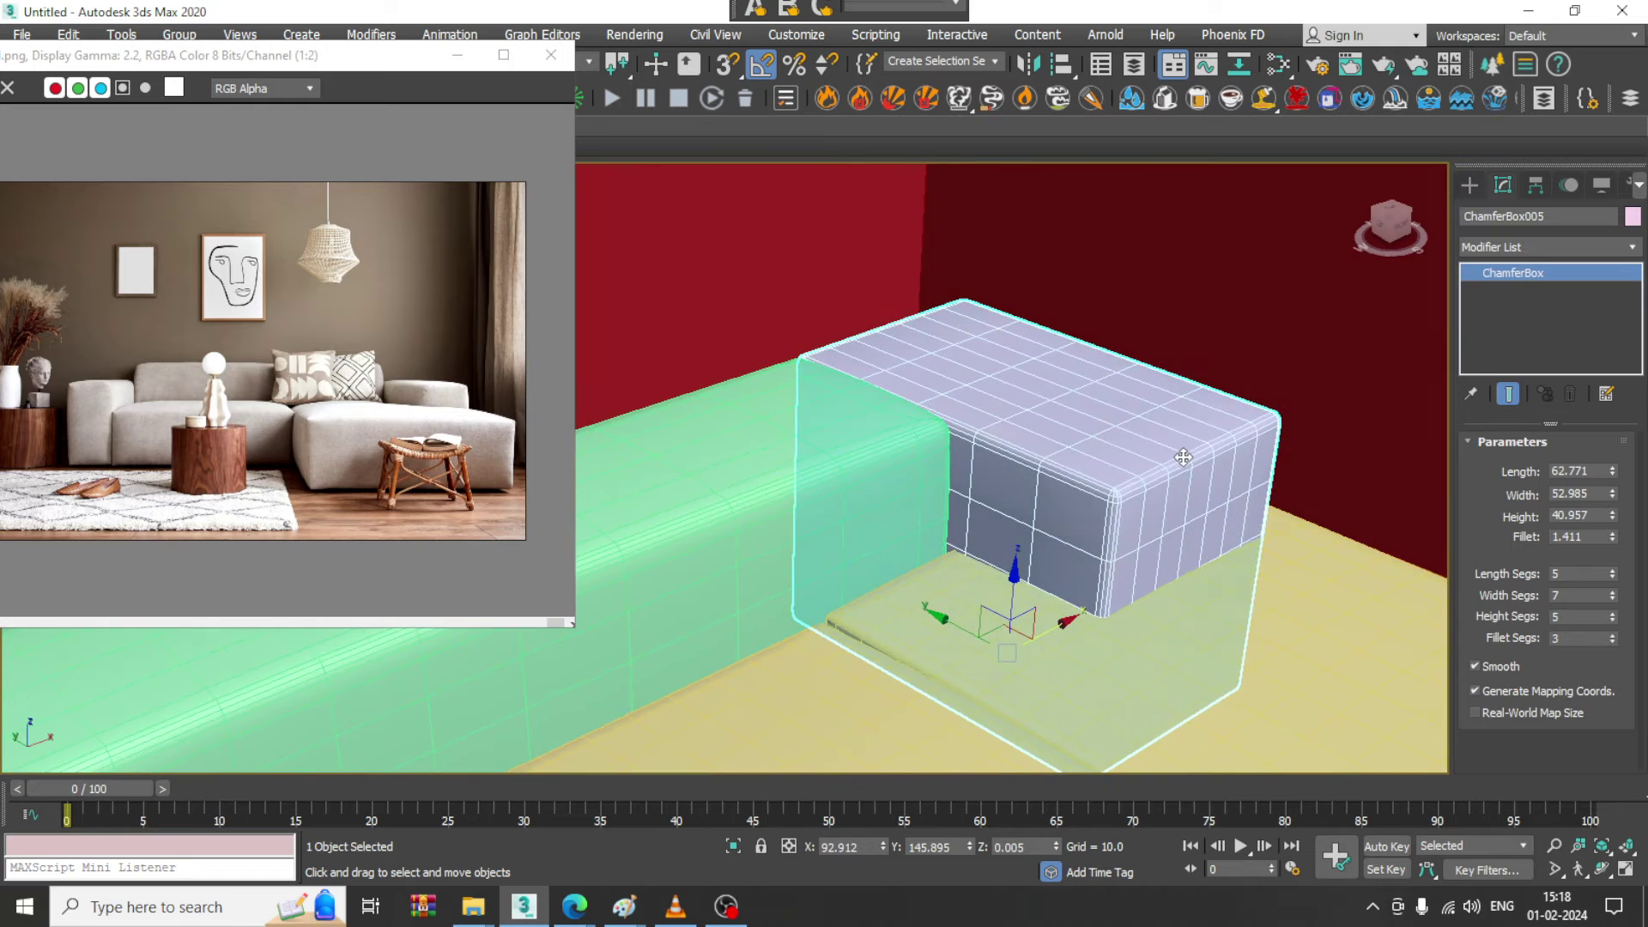
key("alt+q")
left_click(1504, 247)
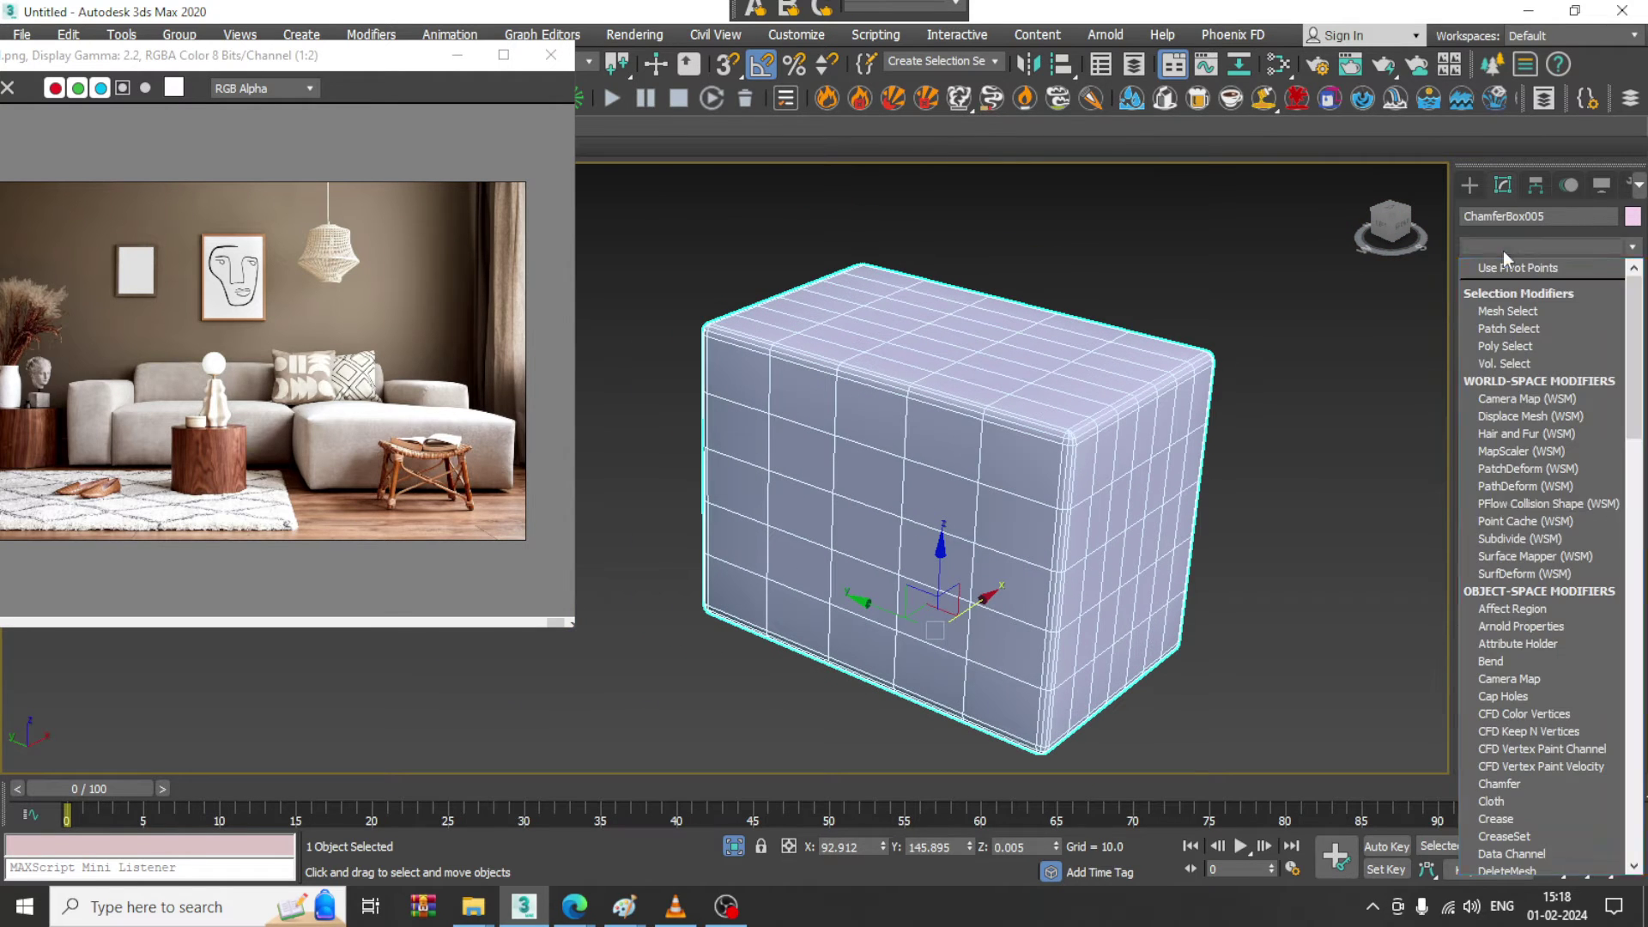
key("f")
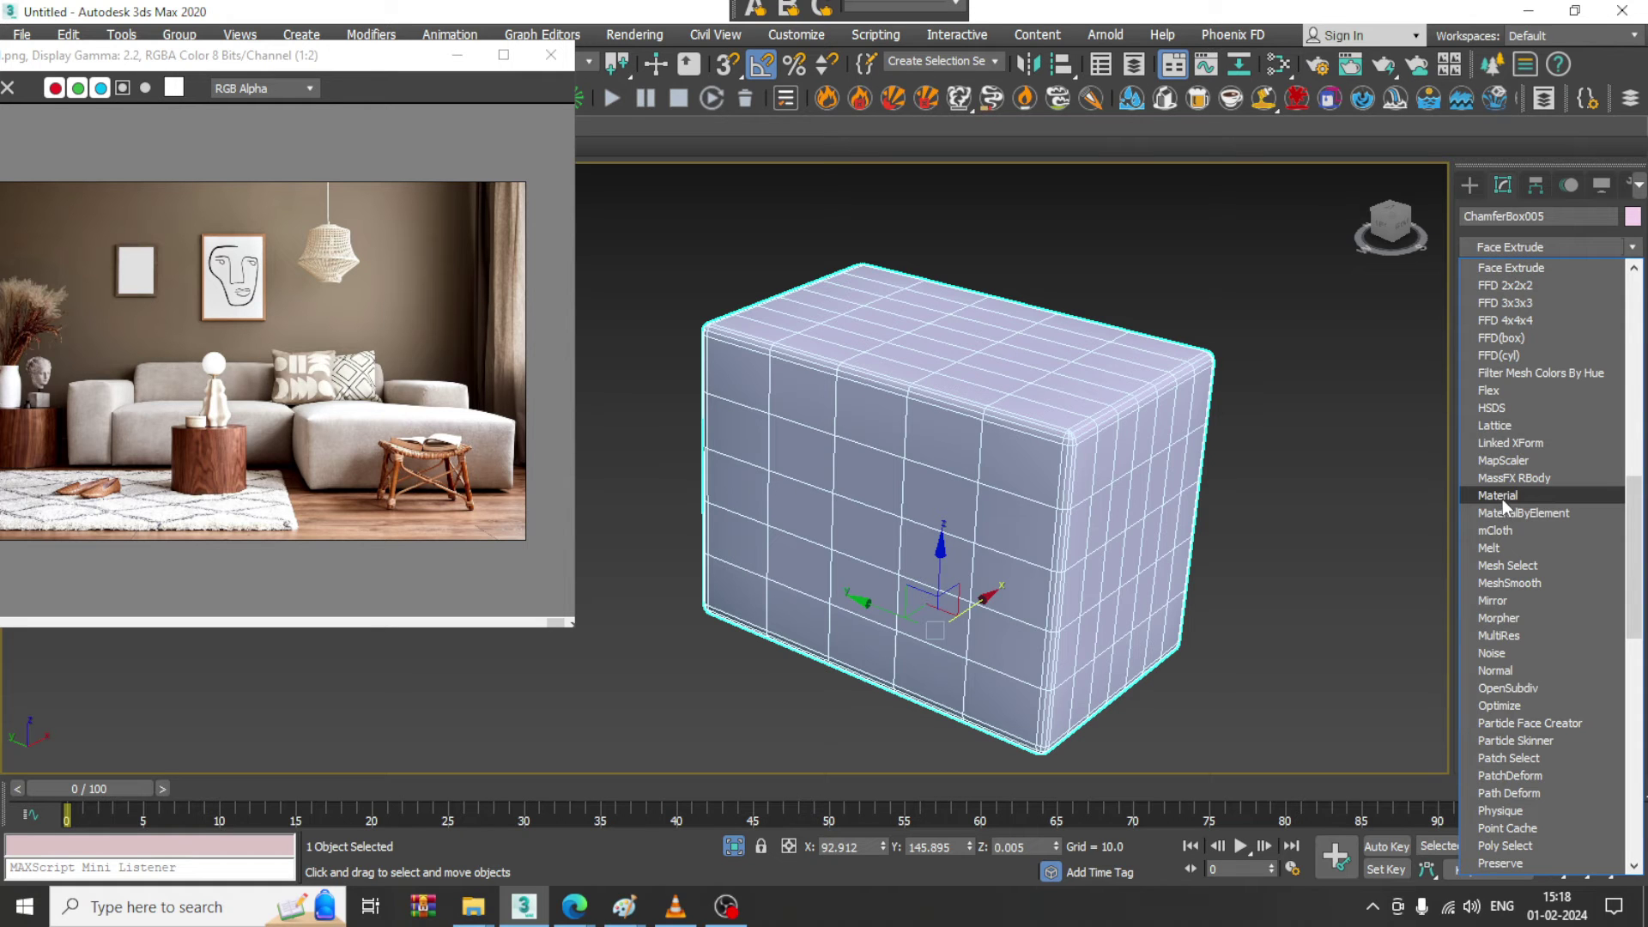
left_click(1517, 336)
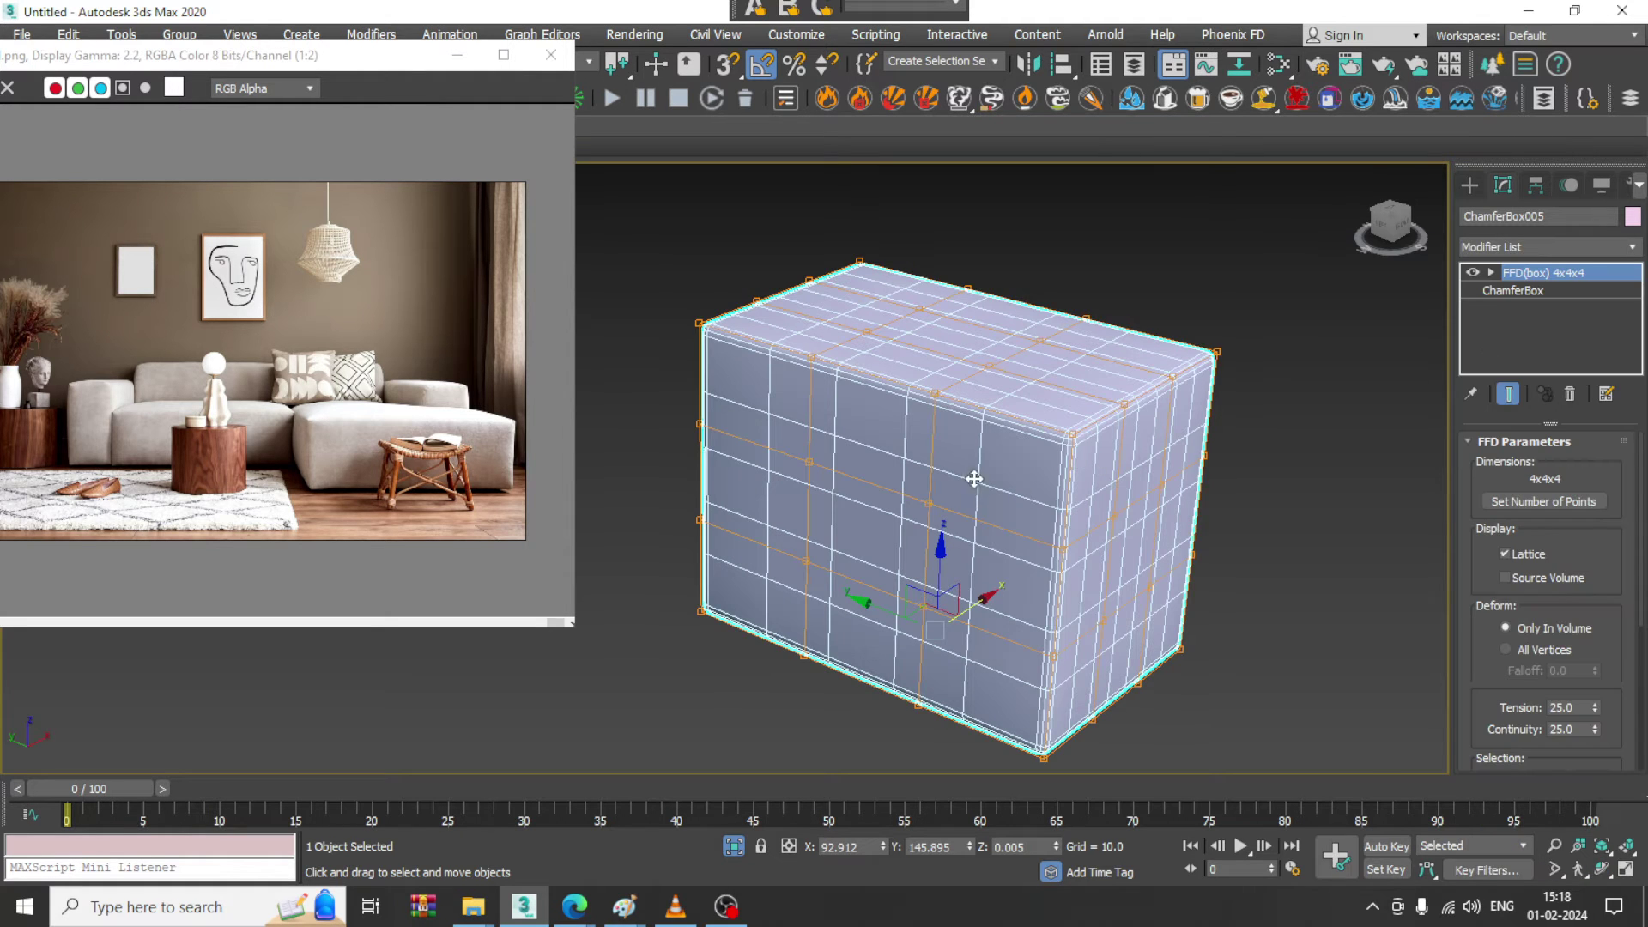
- Bulge the pink box's top by raising its middle control points to about Z 46.4
middle_click_drag(1044, 447, 1017, 359, "alt")
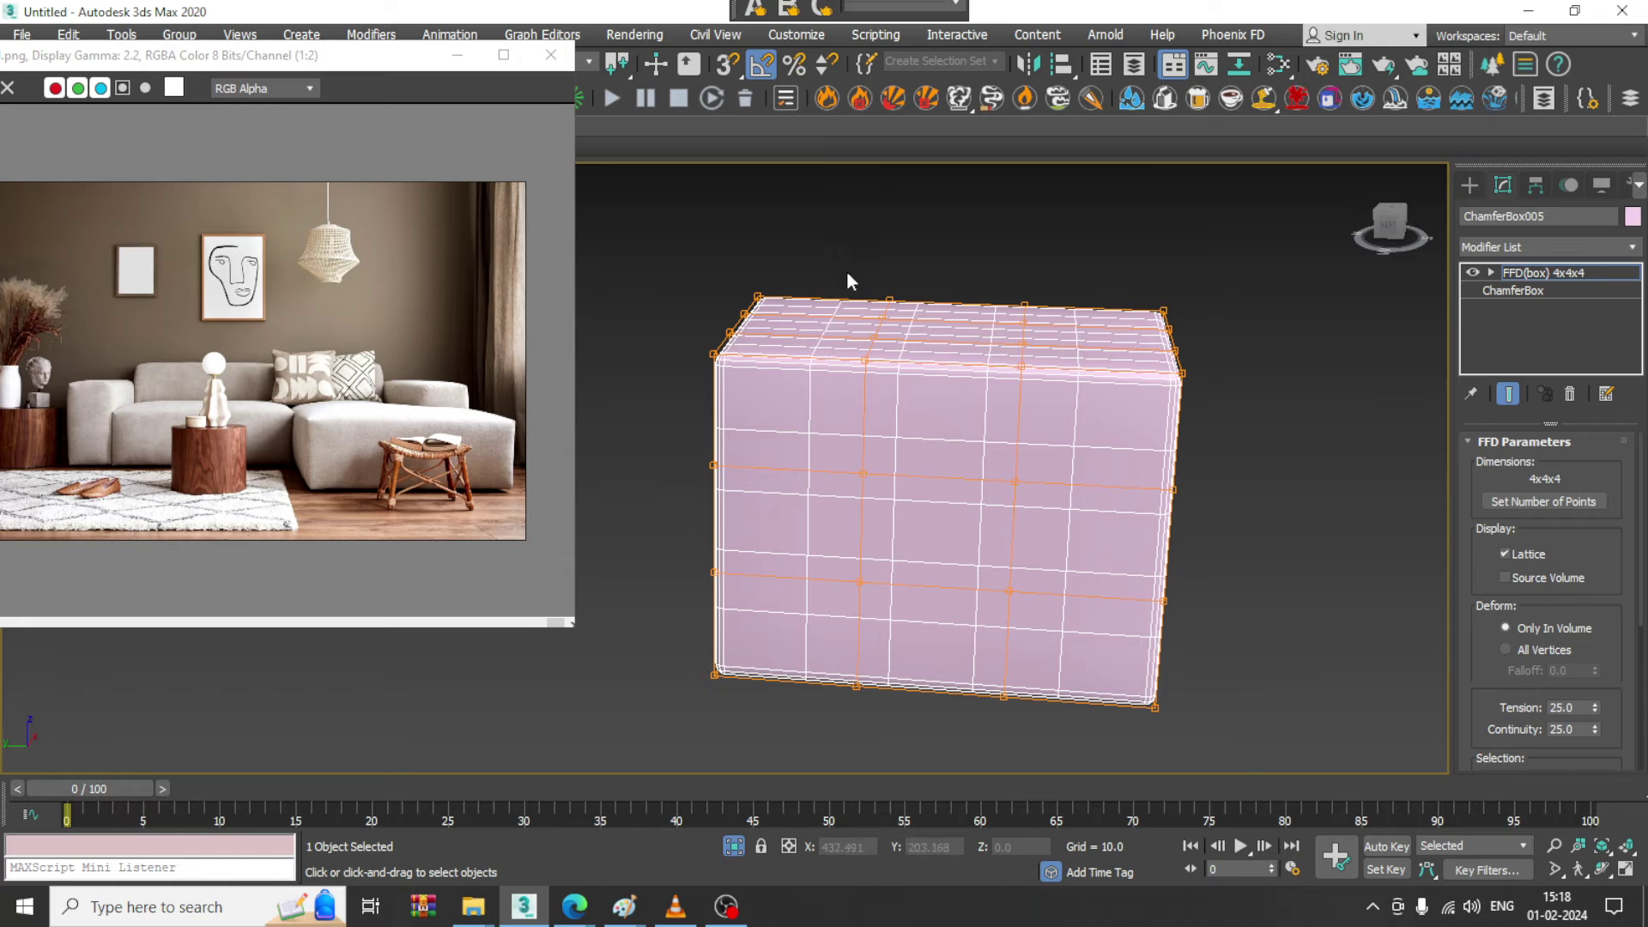
left_click_drag(1072, 400, 1071, 399)
left_click_drag(951, 278, 952, 270)
middle_click_drag(970, 327, 1041, 574, "alt")
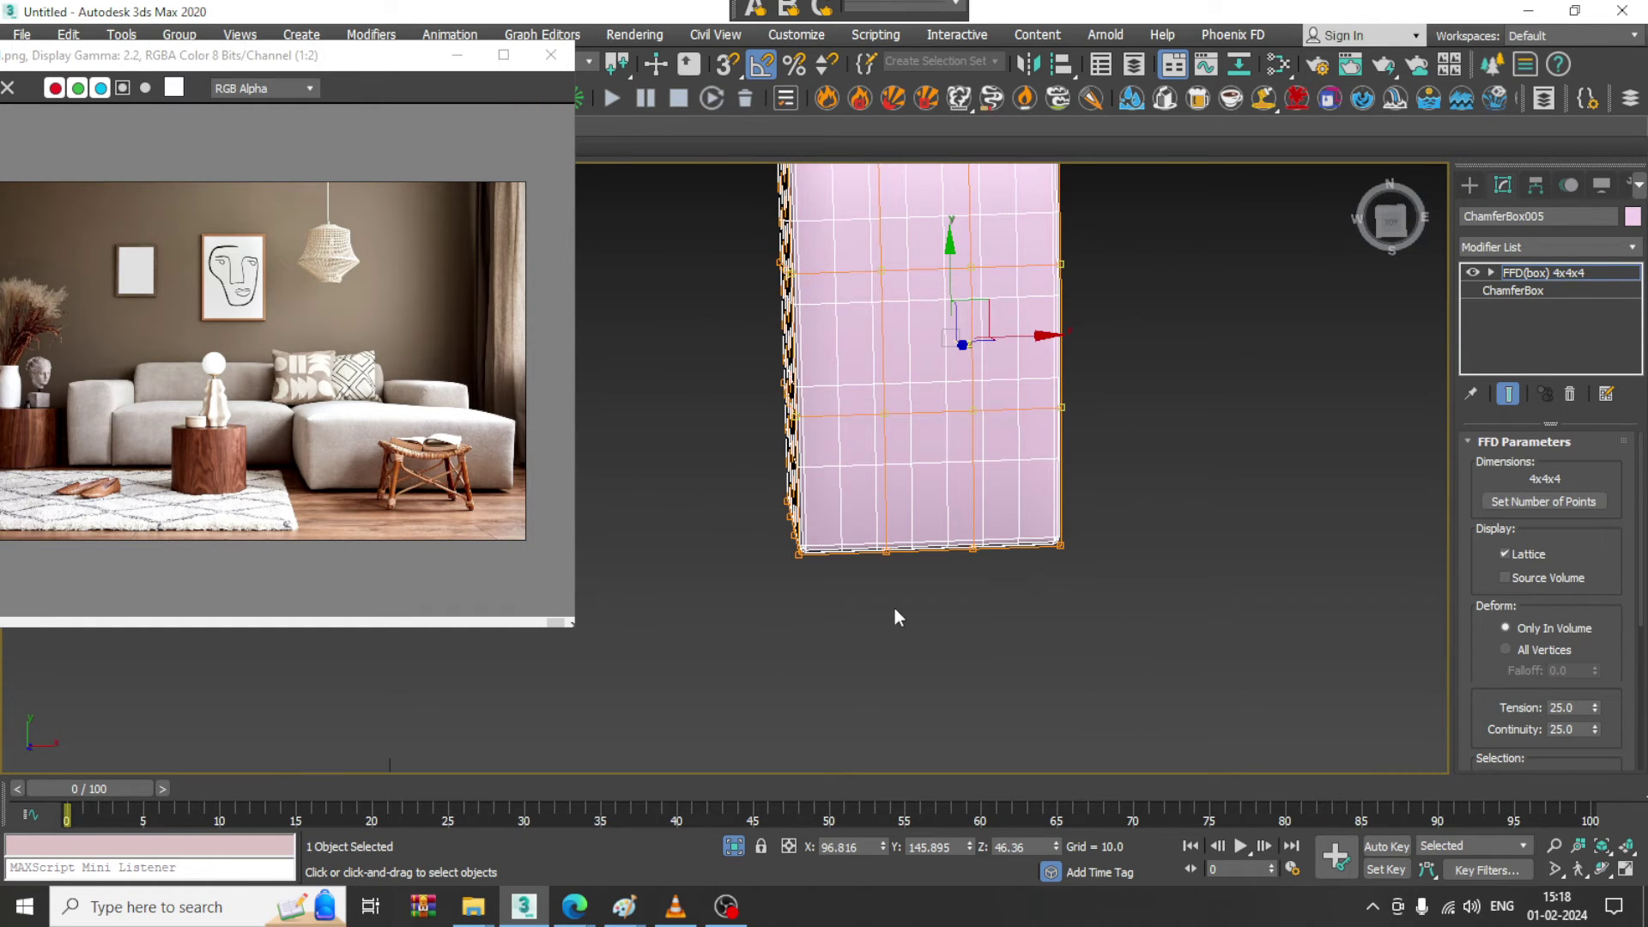
- Adjust the bulge of the pink box's front face by moving its inner control points along Y
key("F3")
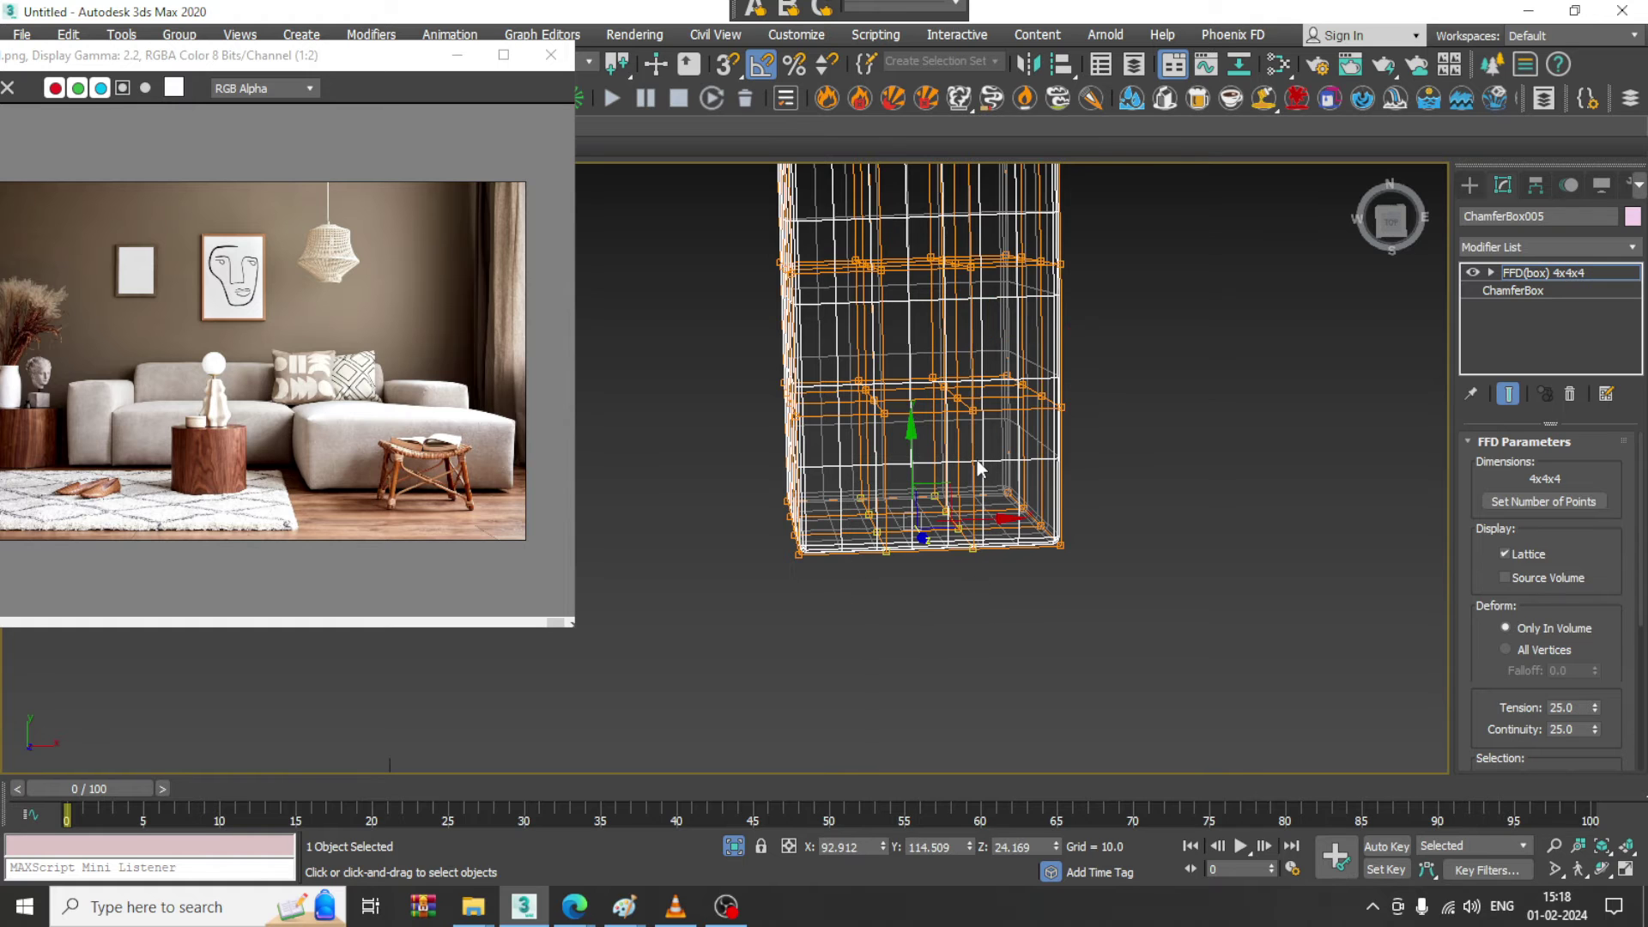
key("F3")
mouse_move(977, 460)
middle_mouse_down("alt")
mouse_move(1078, 481)
mouse_move(1064, 482)
middle_mouse_up("alt")
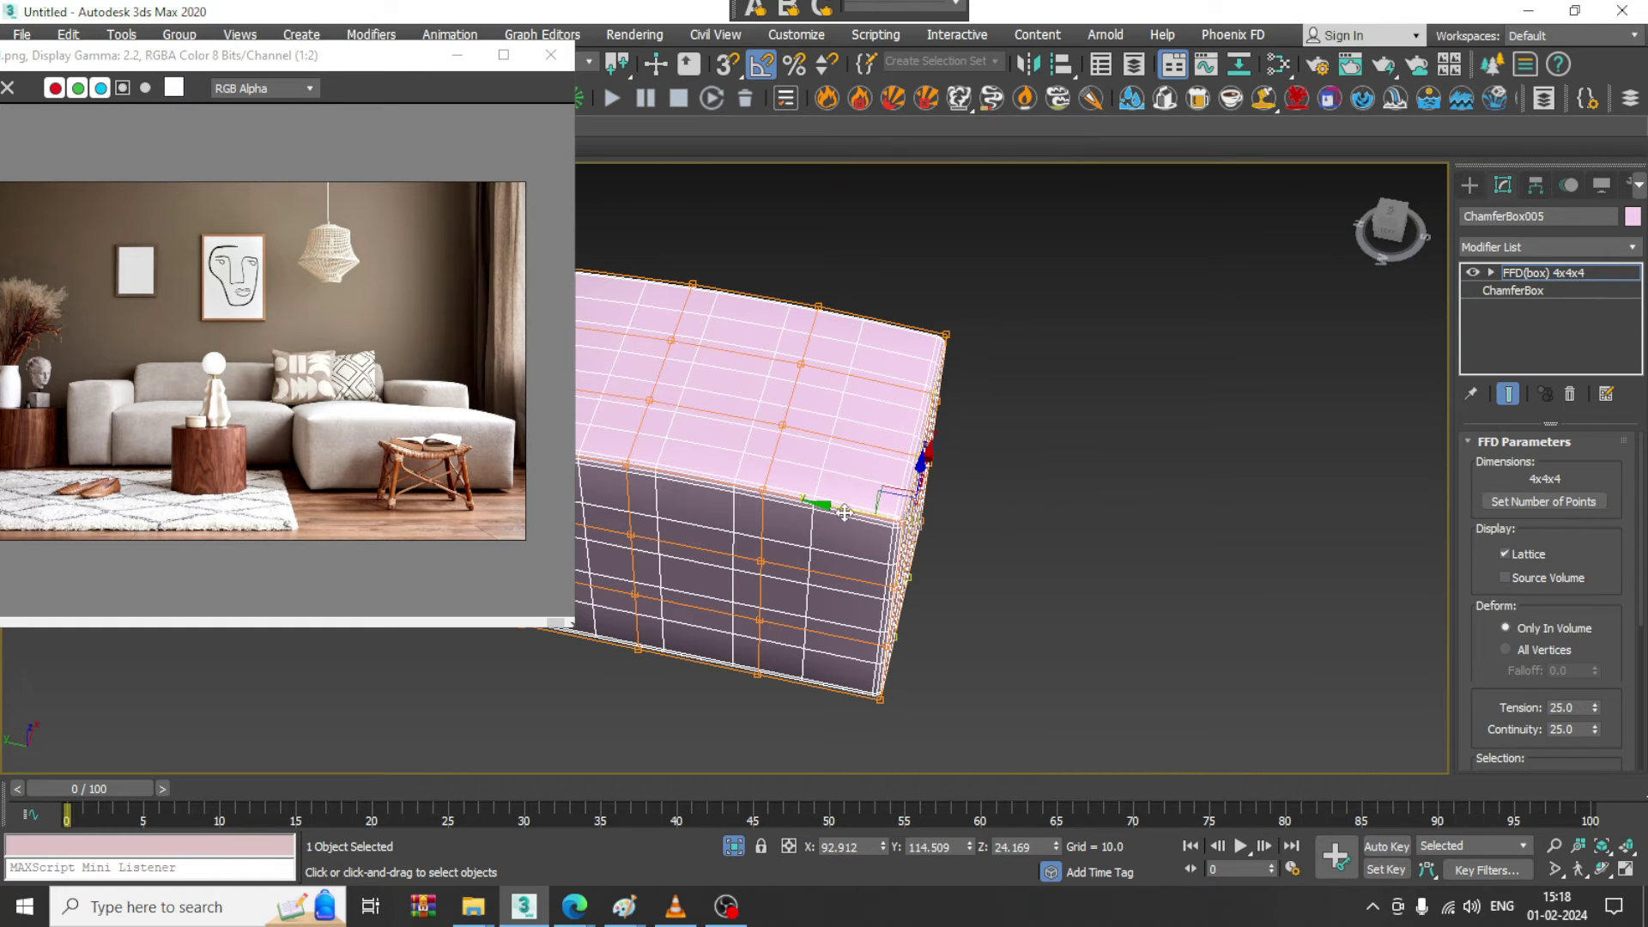
left_click_drag(845, 512, 853, 509)
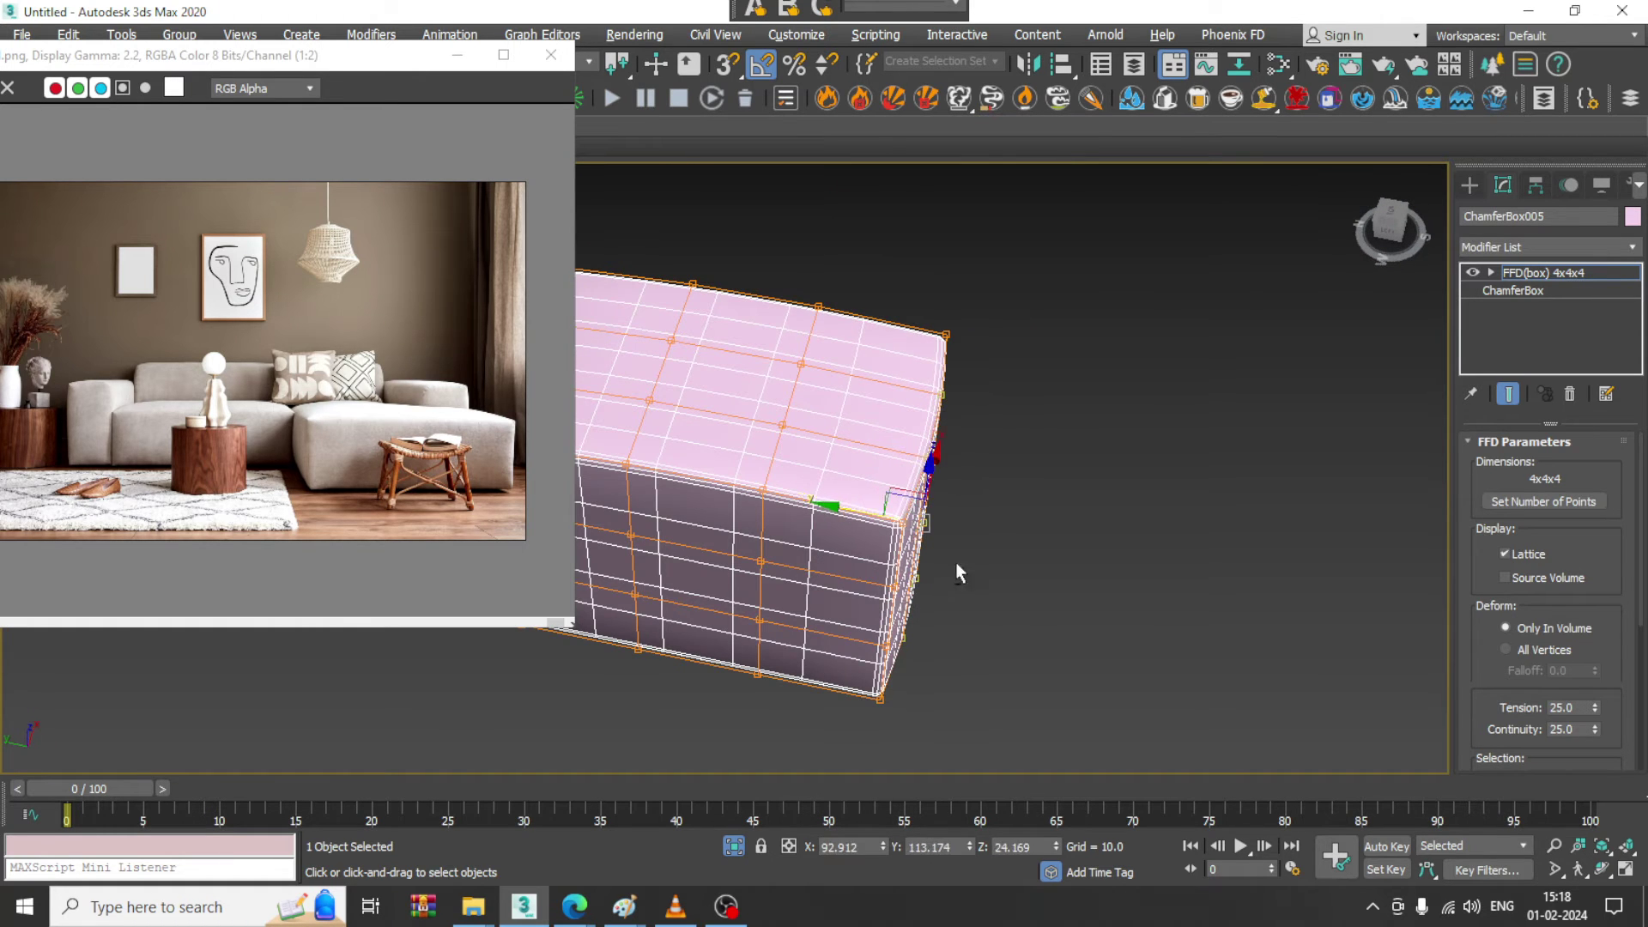
middle_click_drag(960, 574, 910, 486, "alt")
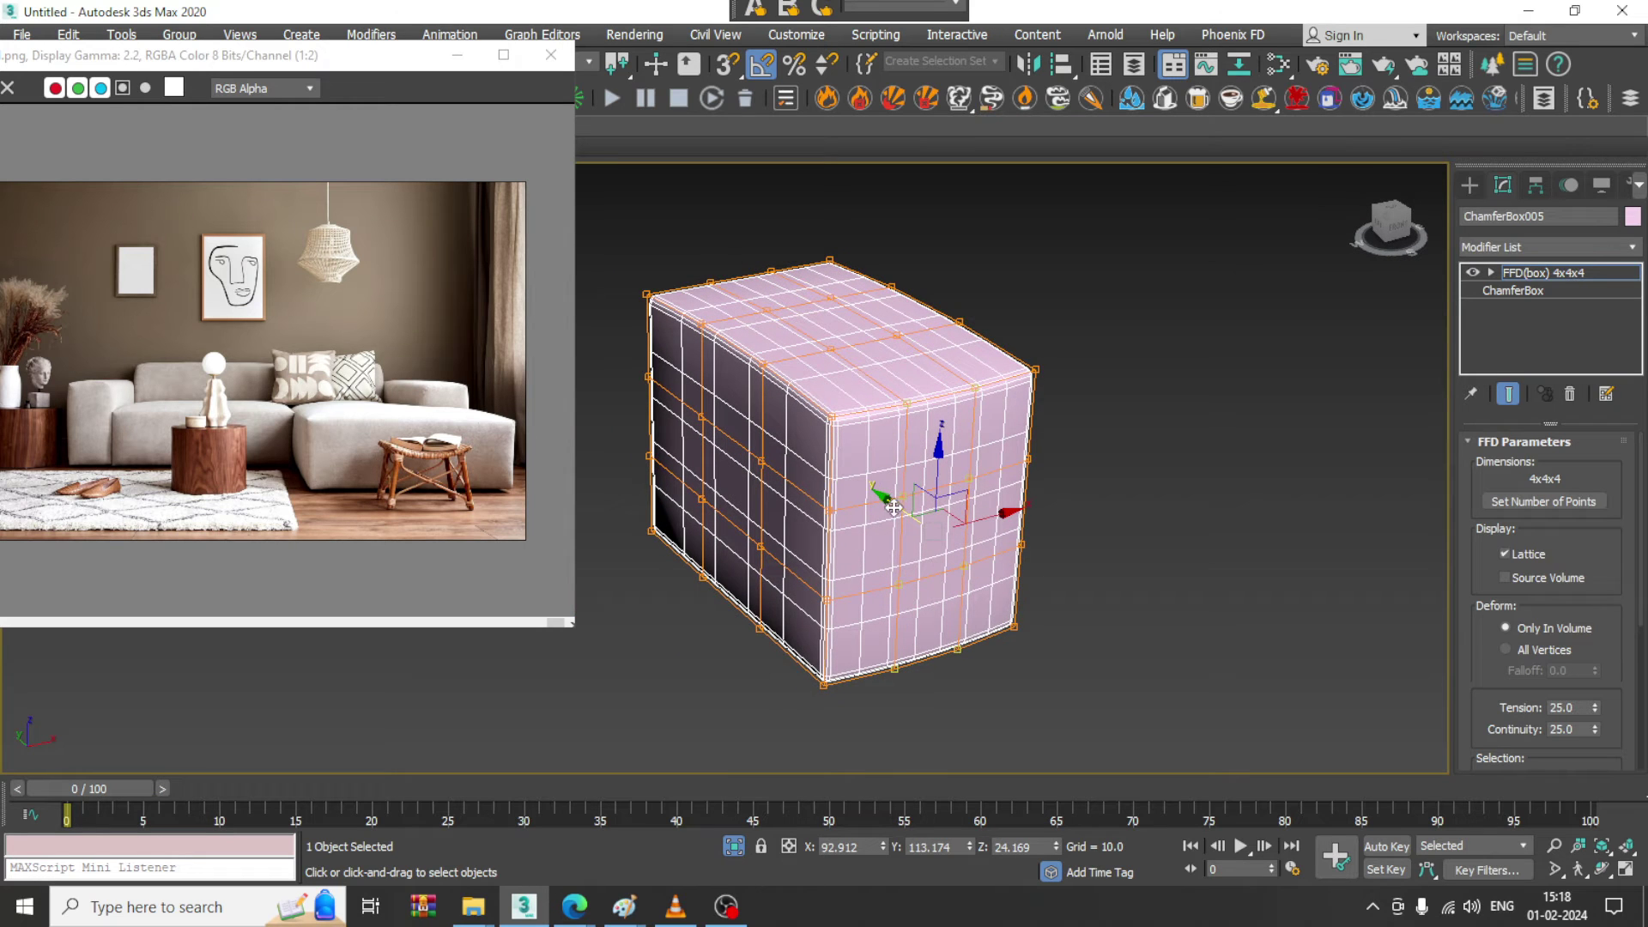
left_click_drag(893, 507, 886, 504)
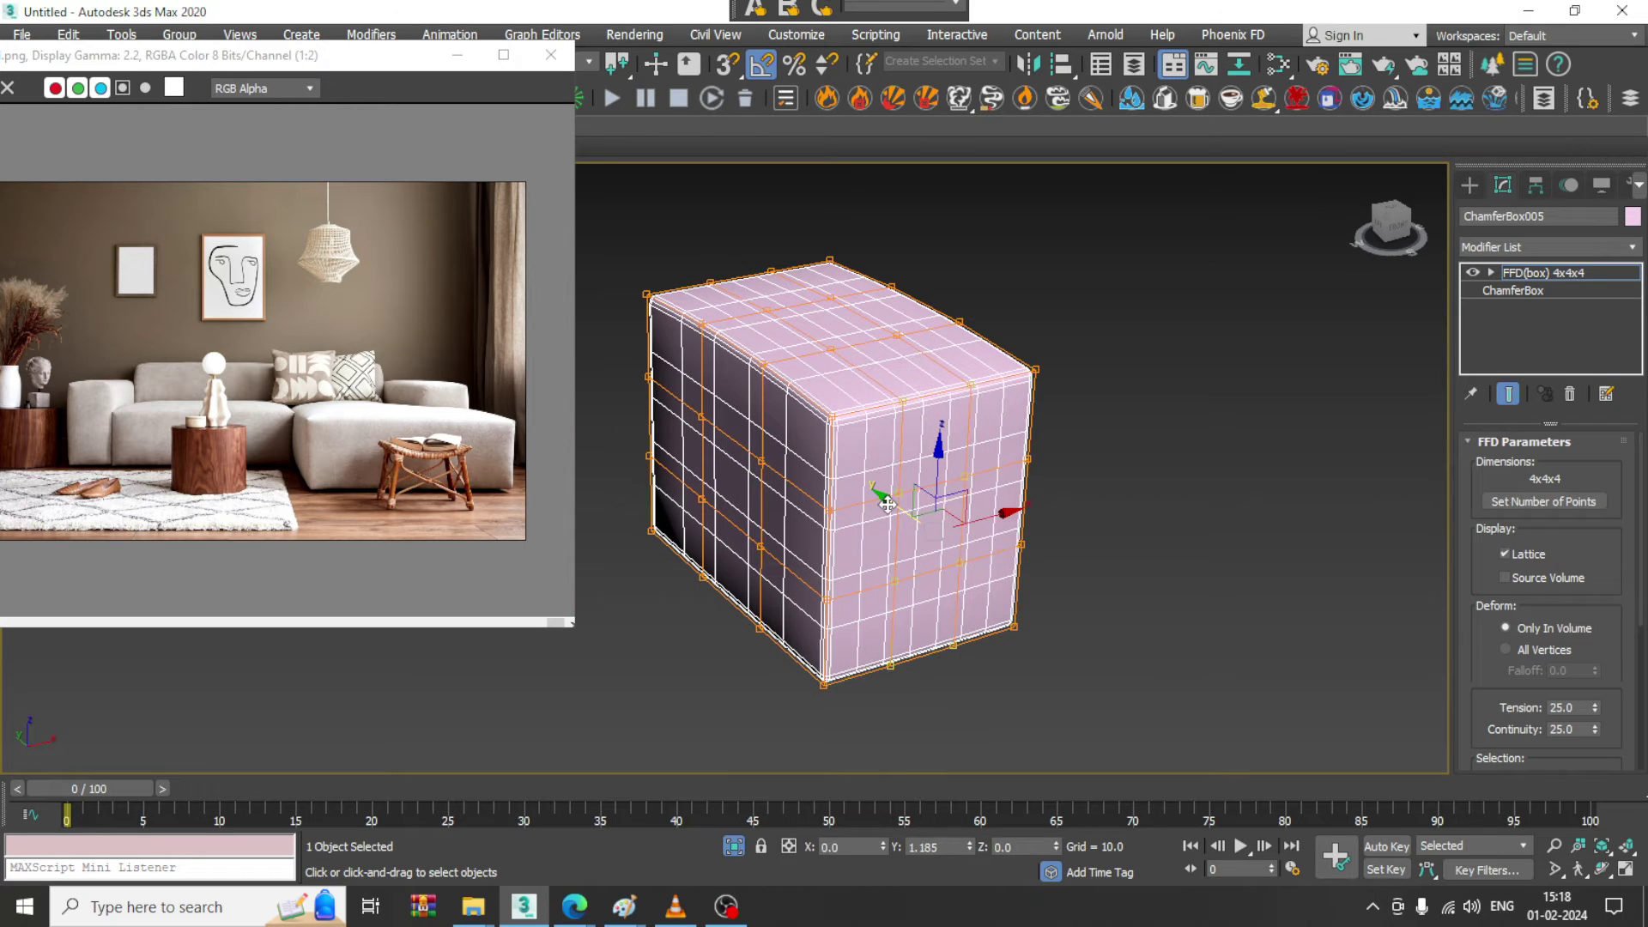
- Convert the pink box to an Editable Poly and end its isolation
left_click(1582, 276)
right_click(927, 380)
mouse_move(1022, 607)
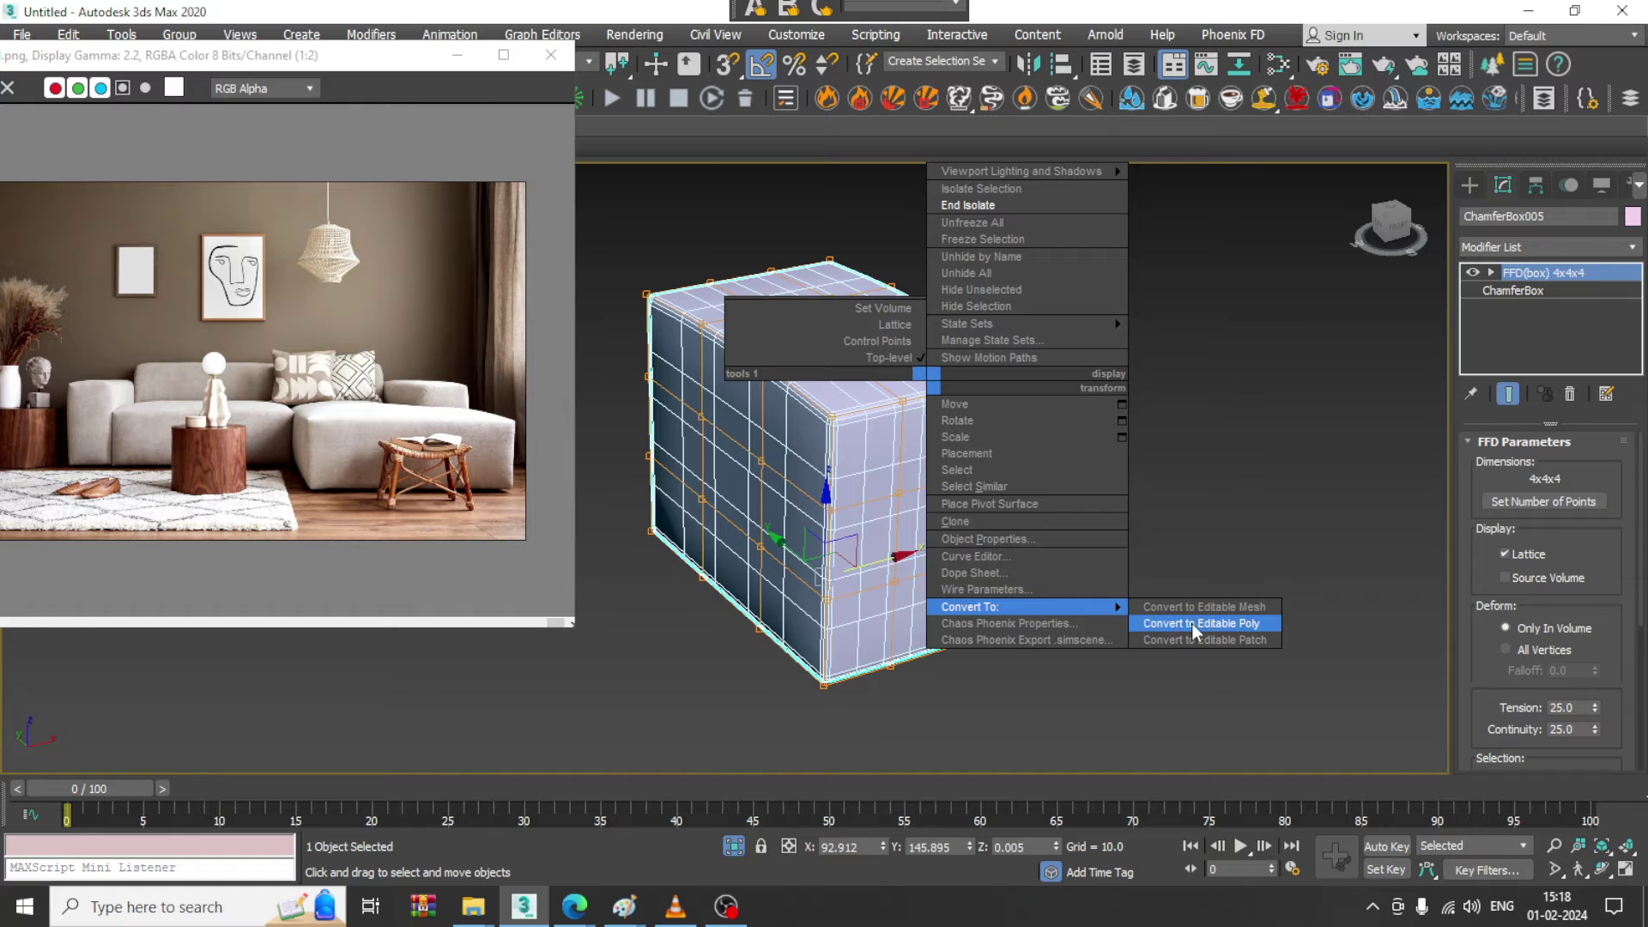
left_click(1196, 623)
right_click(1261, 404)
left_click(1308, 225)
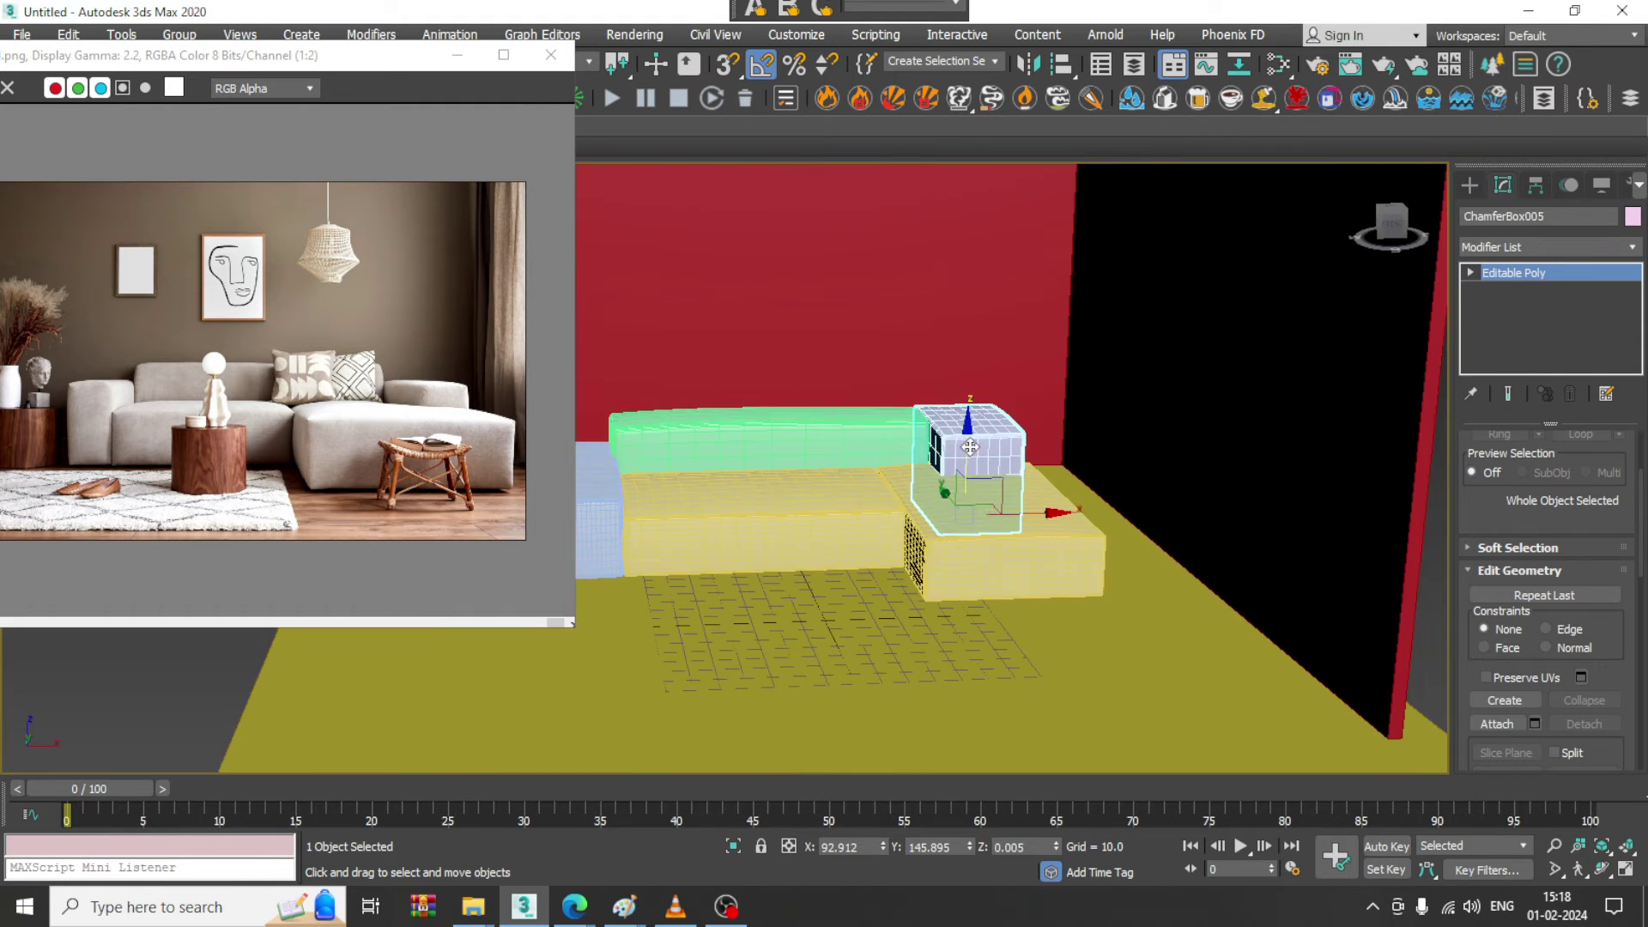
- Raise the middle top control points of the green backrest's FFD lattice to about Z 53.9
mouse_move(970, 446)
middle_mouse_down()
mouse_move(1107, 424)
mouse_move(1023, 446)
mouse_move(1047, 451)
mouse_move(966, 455)
middle_mouse_up()
scroll(1013, 483, "up", 3)
left_click(850, 411)
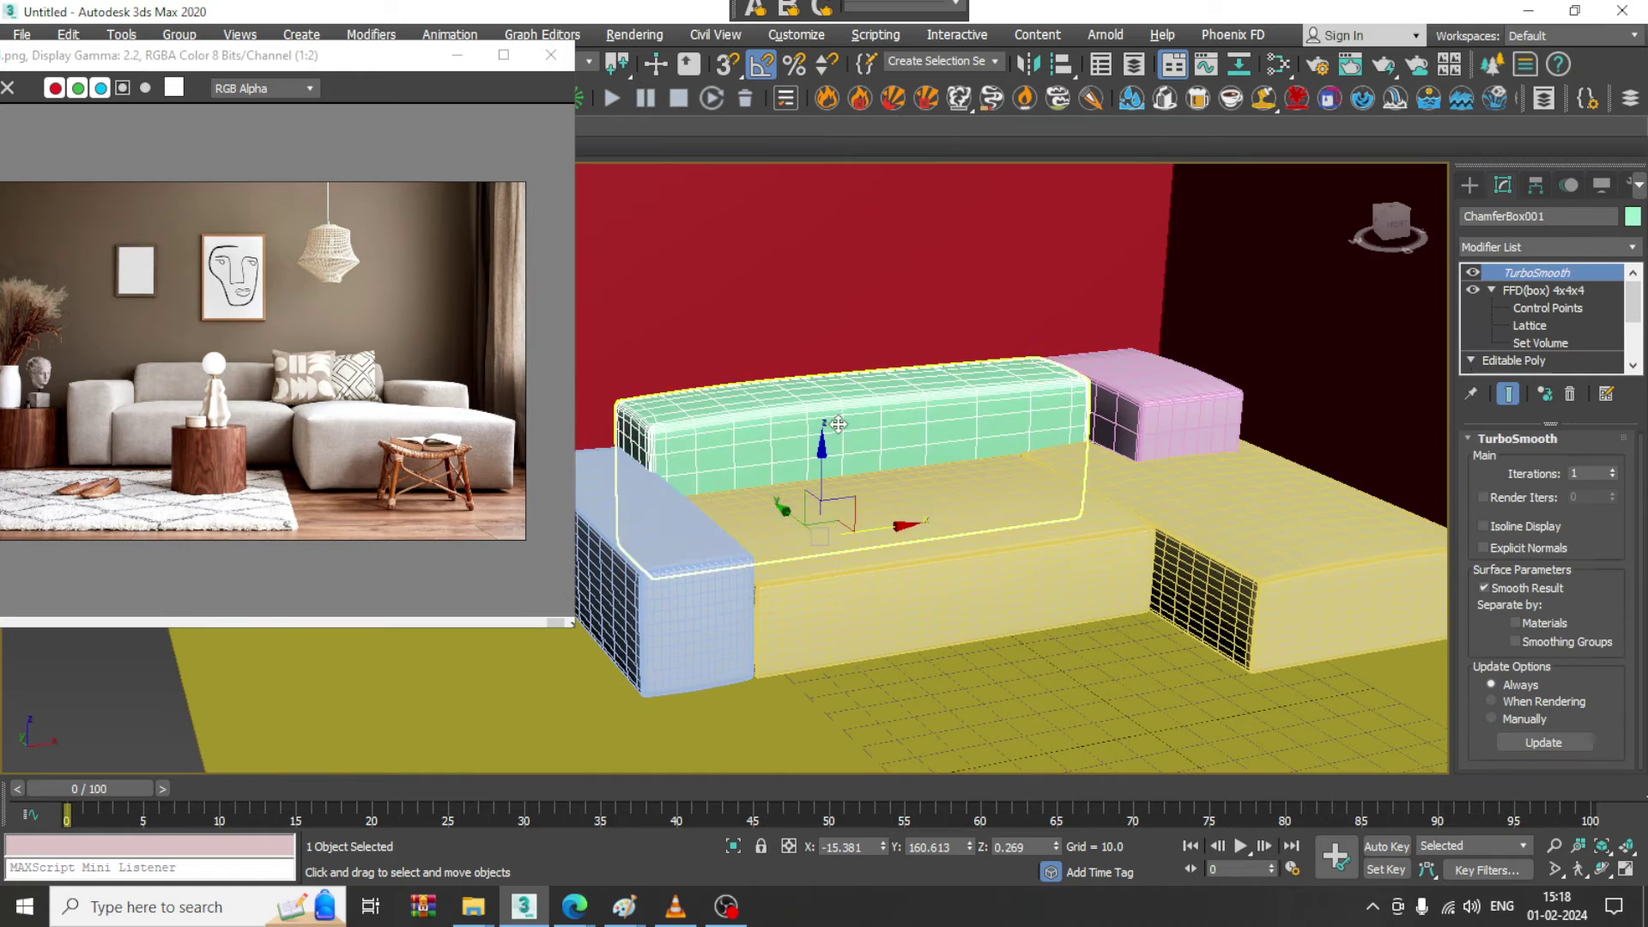
middle_click_drag(837, 416, 955, 478, "alt")
scroll(952, 439, "up", 3)
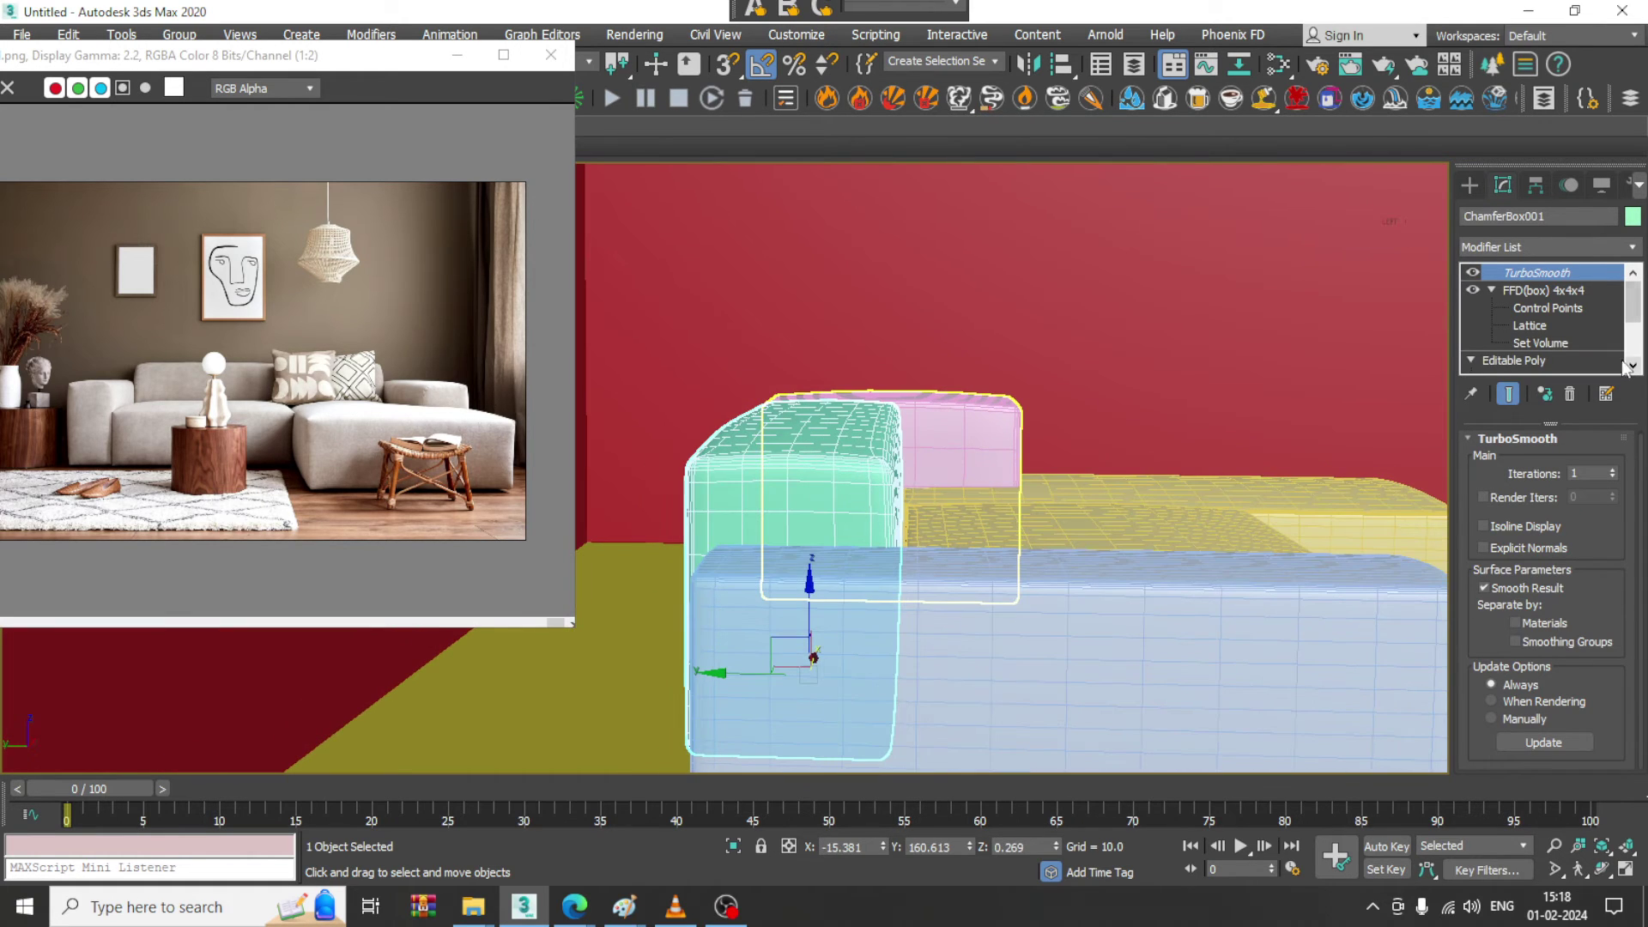
left_click(1548, 307)
mouse_move(795, 517)
middle_mouse_down("alt")
mouse_move(829, 485)
mouse_move(832, 498)
mouse_move(776, 375)
mouse_move(838, 461)
mouse_move(859, 378)
mouse_move(840, 326)
middle_mouse_up("alt")
key("F3")
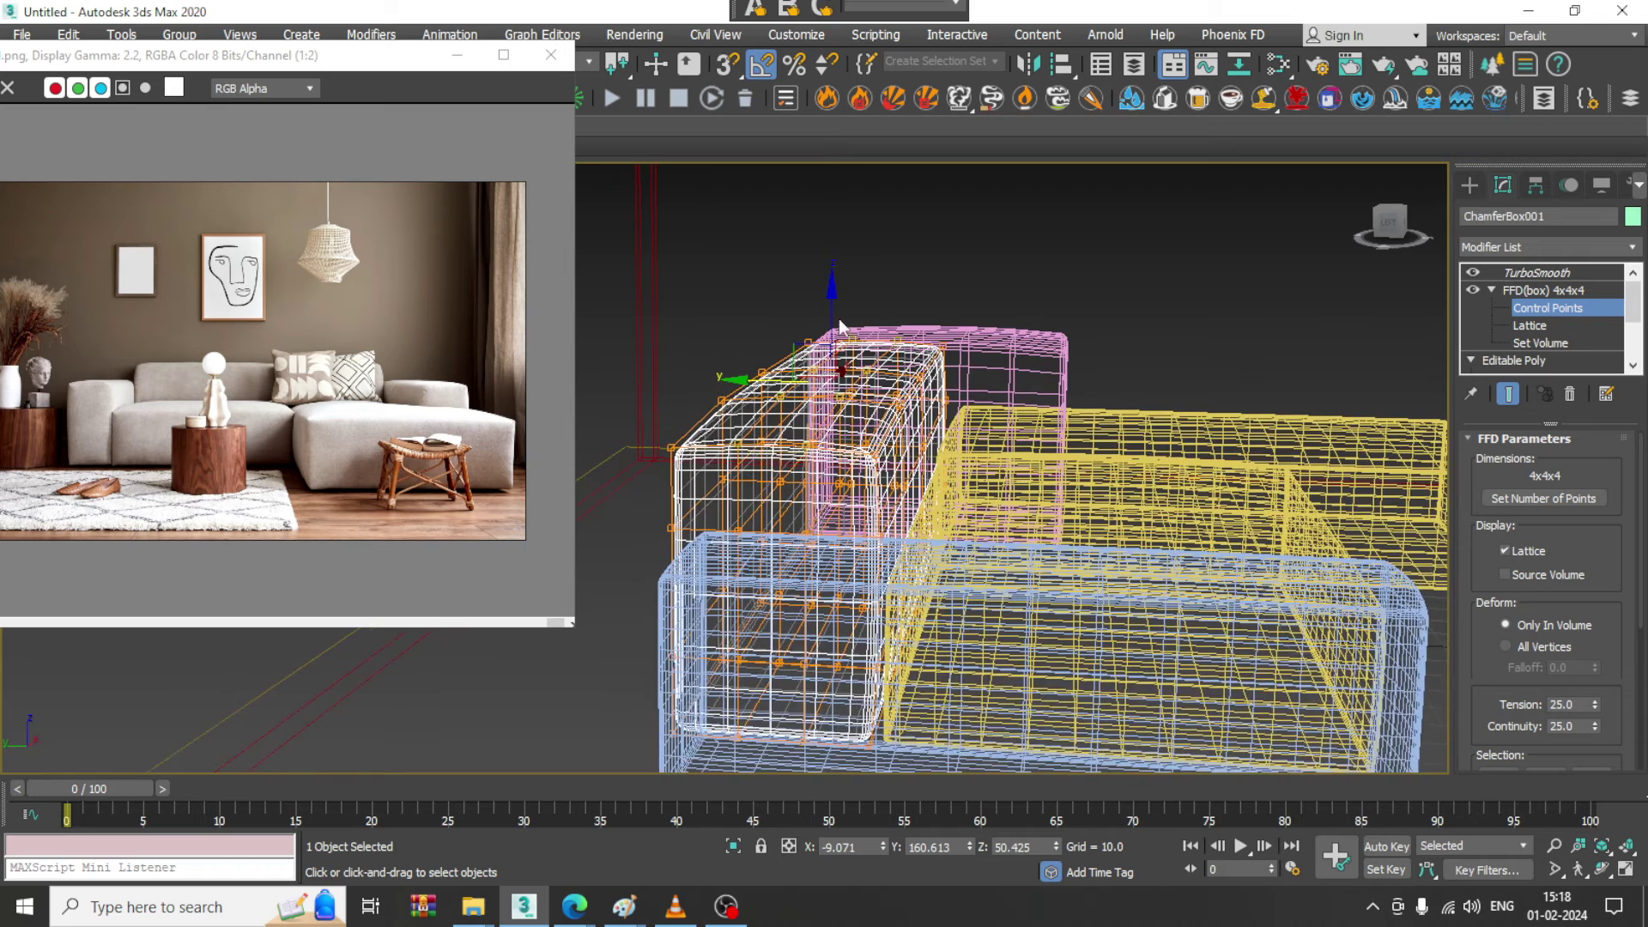
left_click_drag(840, 327, 826, 297)
key("F3")
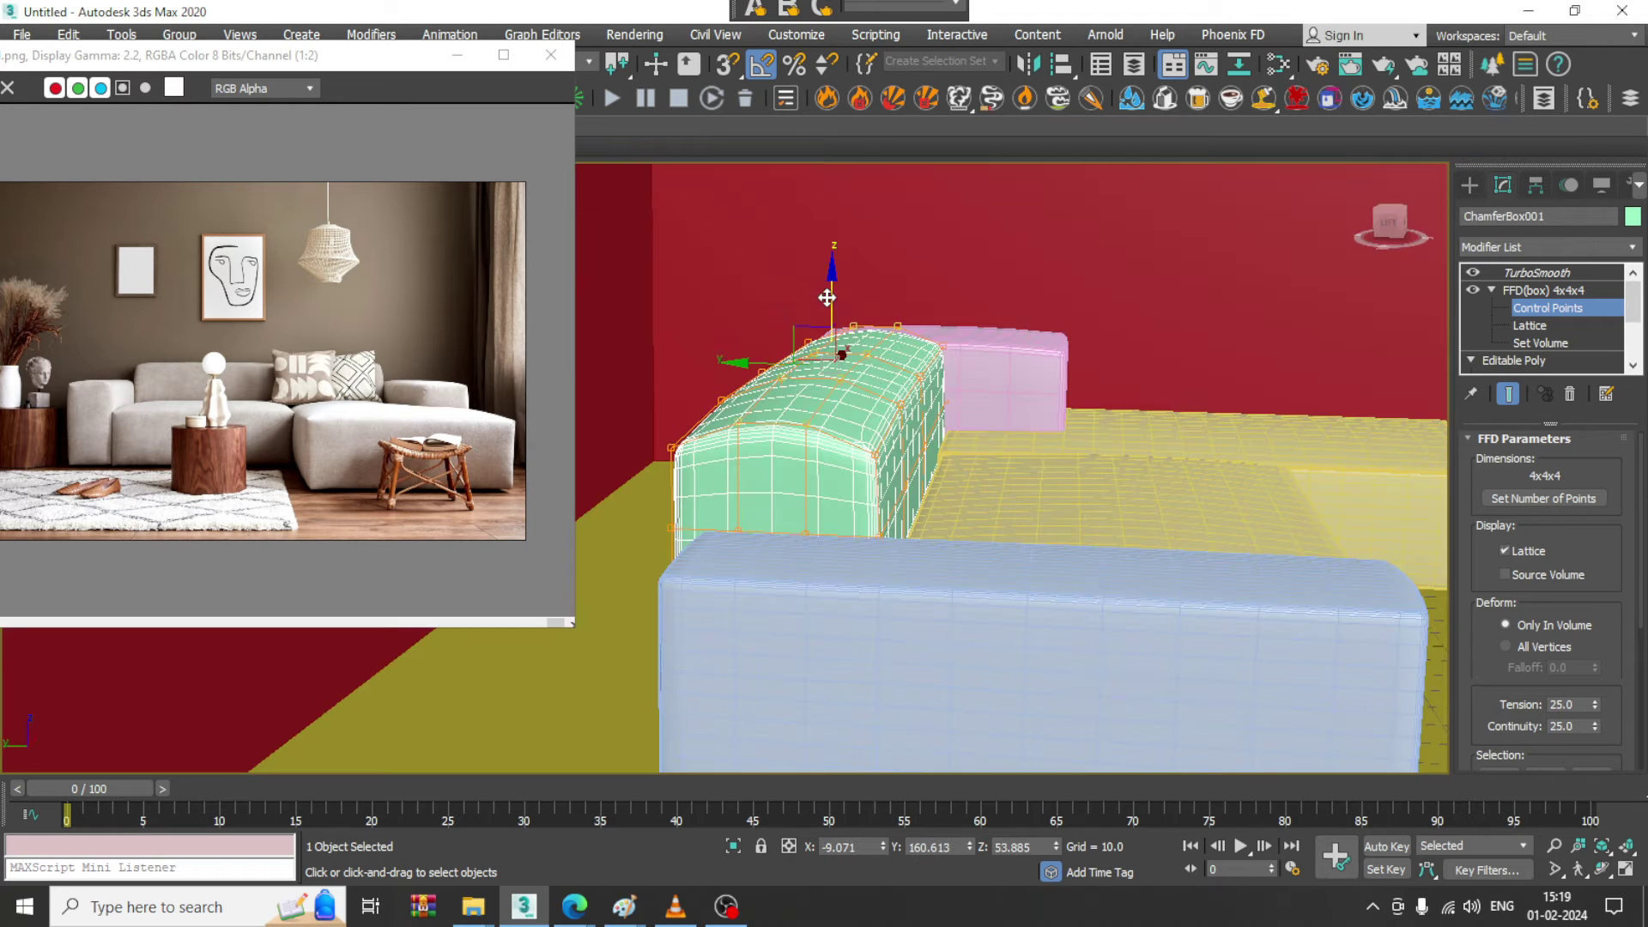
- Shift the backrest's upper front control points to about Y 148.4, Z 46.6 and return to its TurboSmooth level
middle_click_drag(934, 430, 862, 393, "alt")
left_click_drag(862, 393, 840, 391)
middle_click_drag(953, 455, 832, 478, "alt")
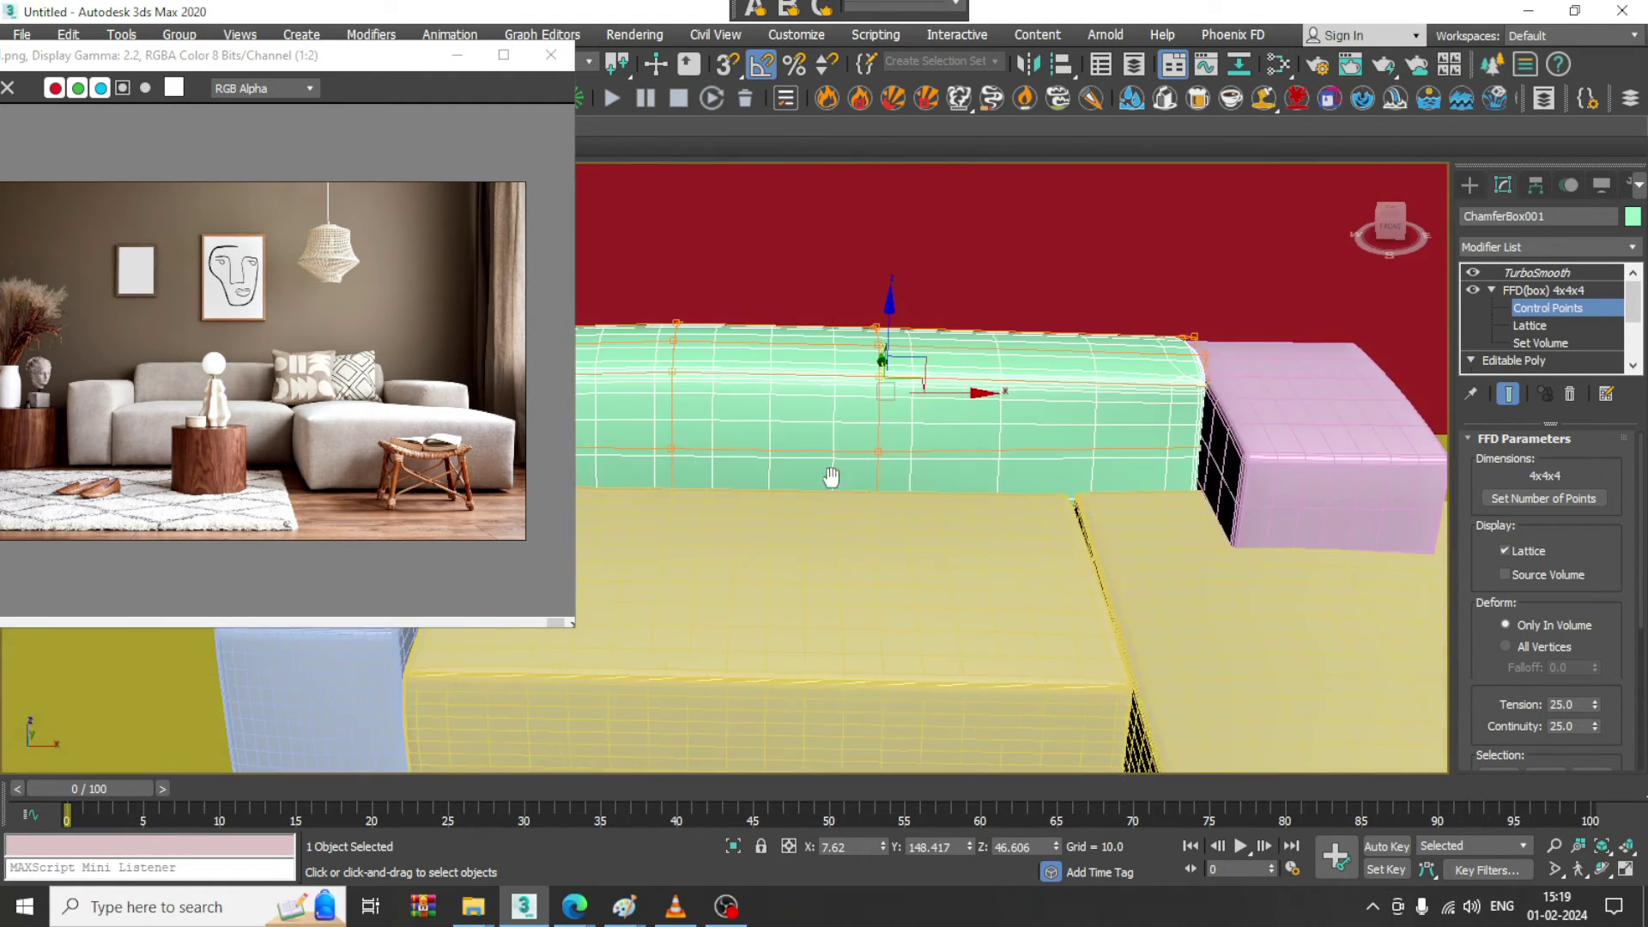
left_click(1564, 273)
middle_click_drag(1083, 455, 1151, 544, "alt")
scroll(1152, 544, "down", 4)
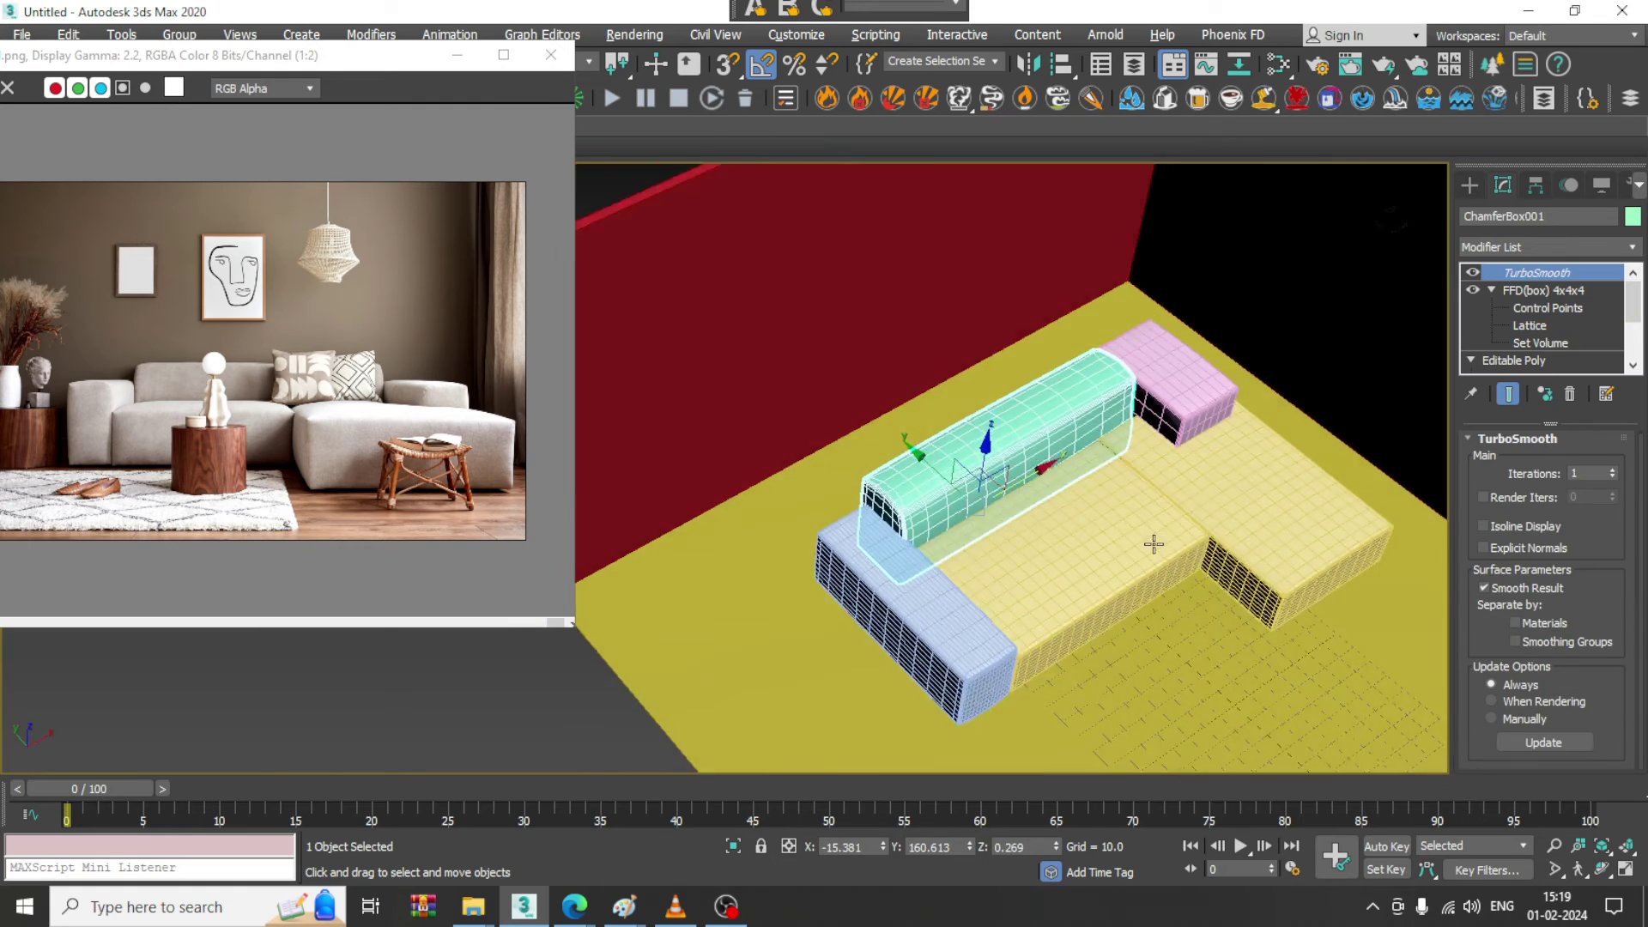
- Select all five sofa pieces, scale them down slightly and move them about 76 units along Y toward the back wall
left_click(1081, 538)
left_click(1178, 468, "ctrl")
left_click(1157, 357, "ctrl")
left_click(1030, 442, "ctrl")
left_click(845, 601, "ctrl")
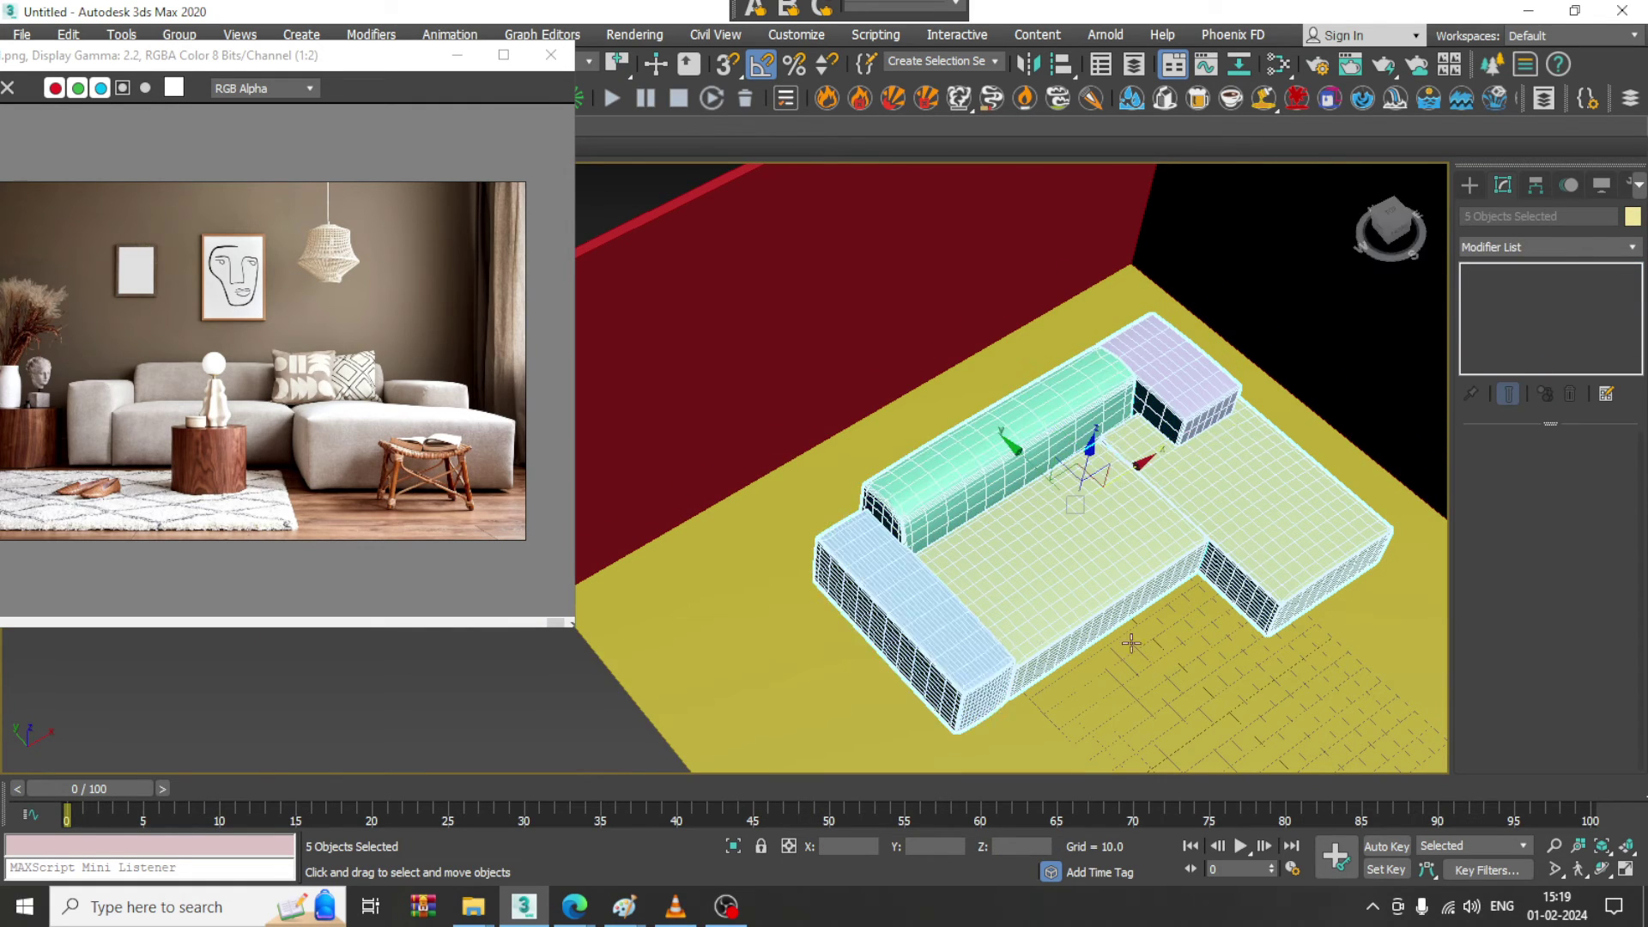
middle_click_drag(1133, 644, 894, 522, "alt")
key("r")
scroll(1088, 574, "up", 2)
key("r")
key("w")
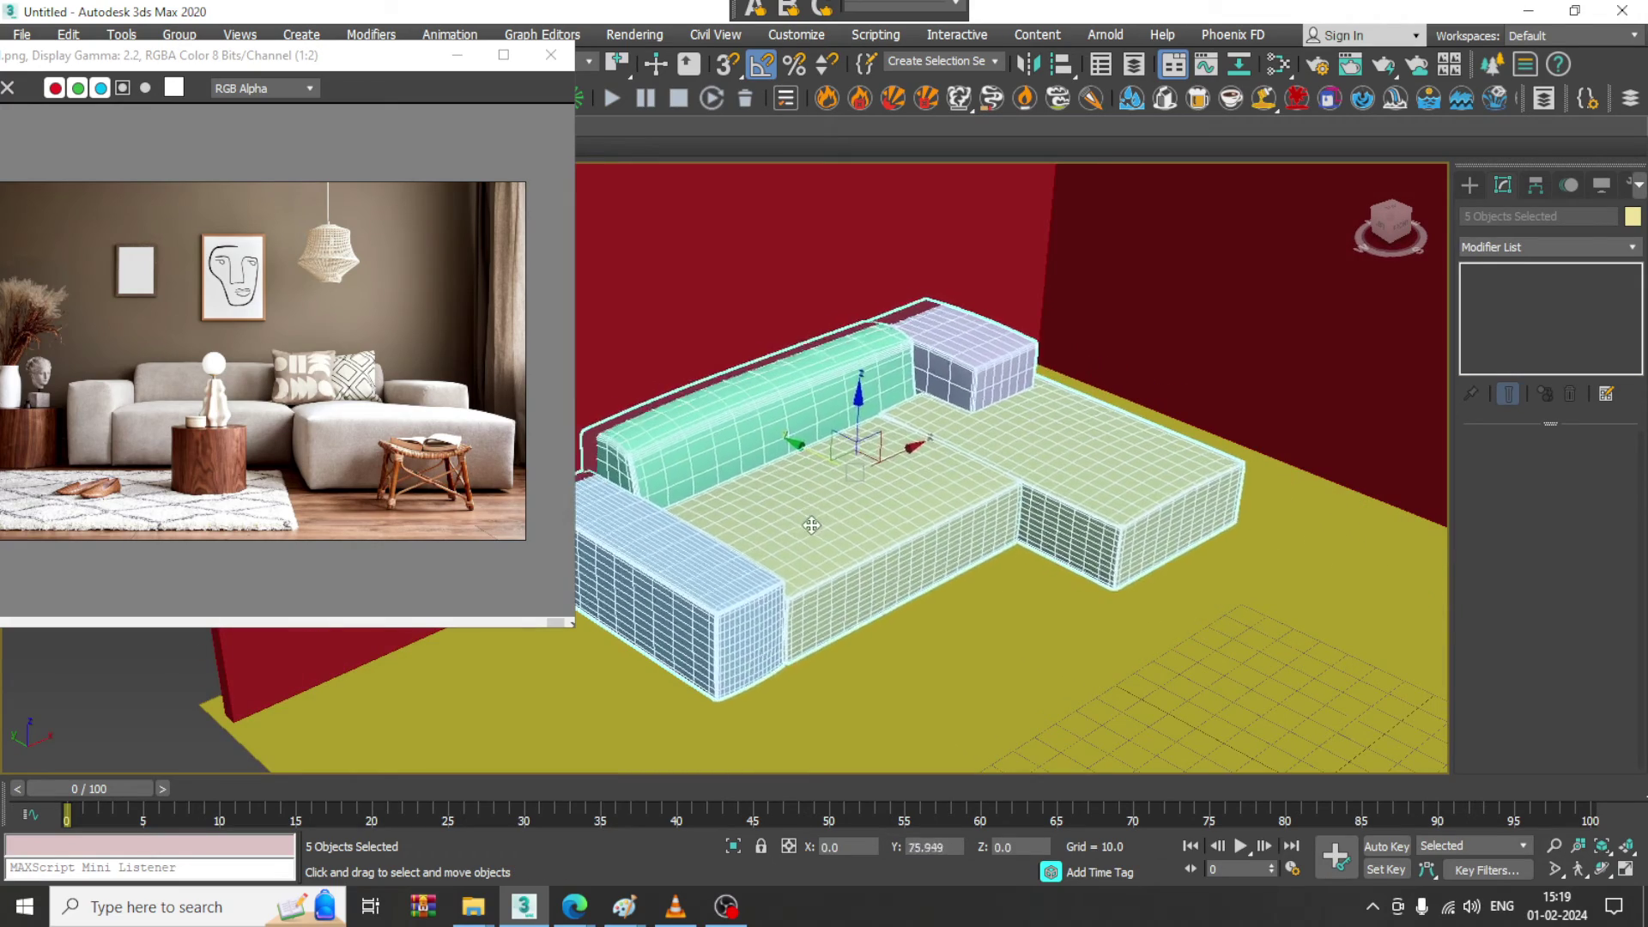
- Adjust the height of the pink box behind the chaise by moving its top vertices
middle_click_drag(813, 519, 1106, 487, "alt")
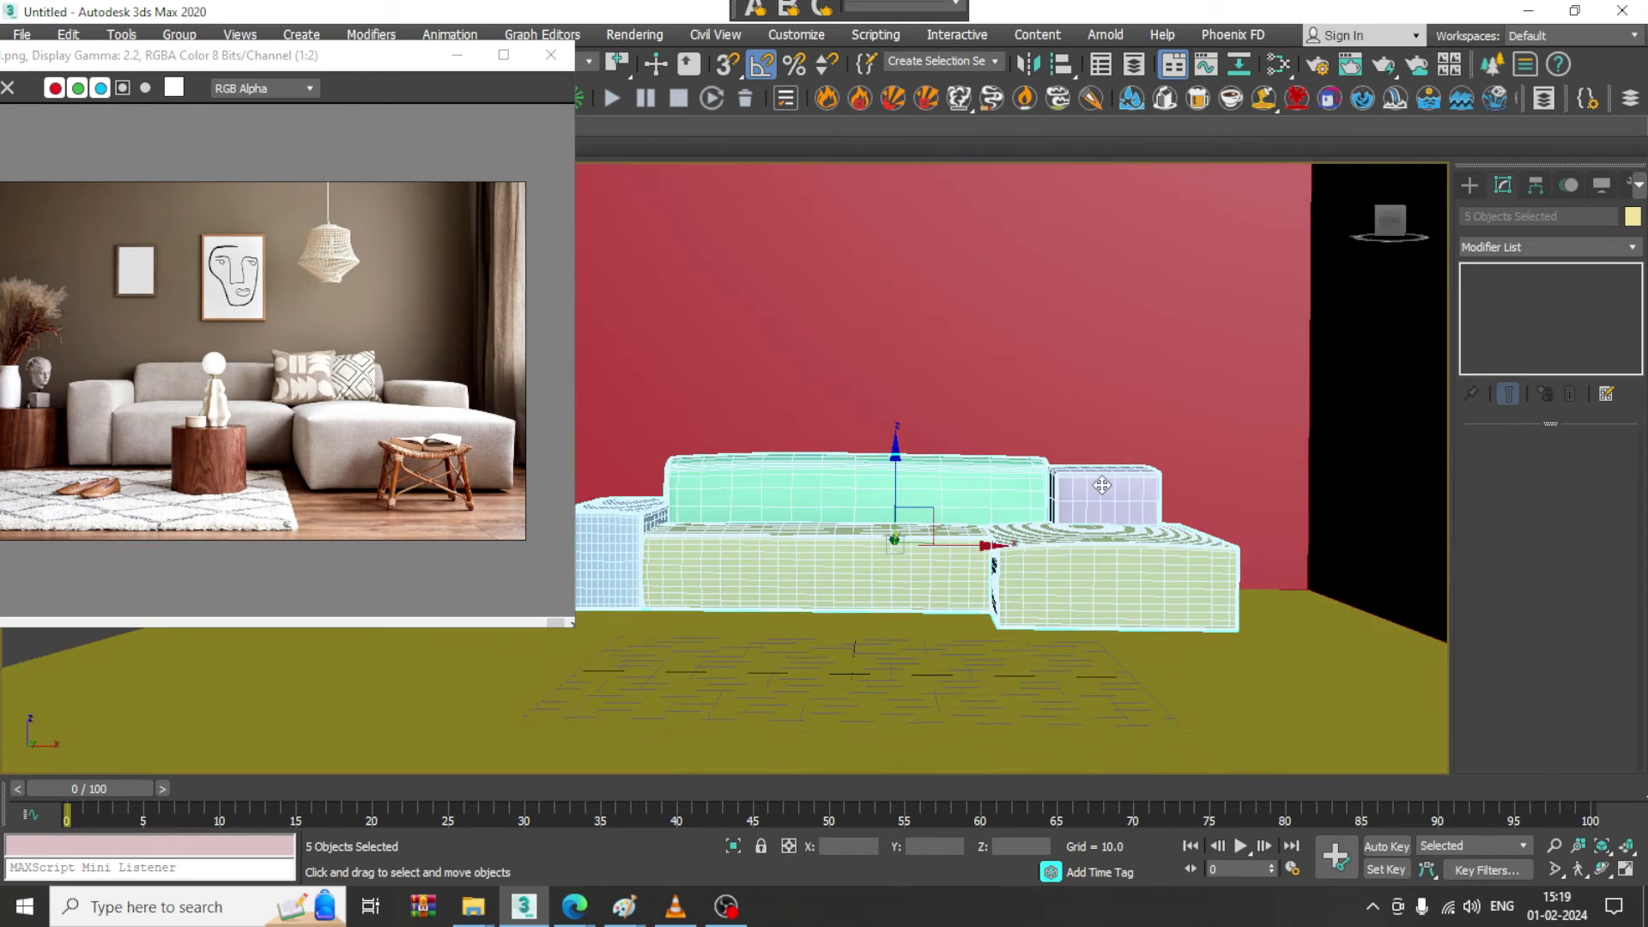
left_click(1108, 488)
scroll(1108, 489, "up", 3)
key("1")
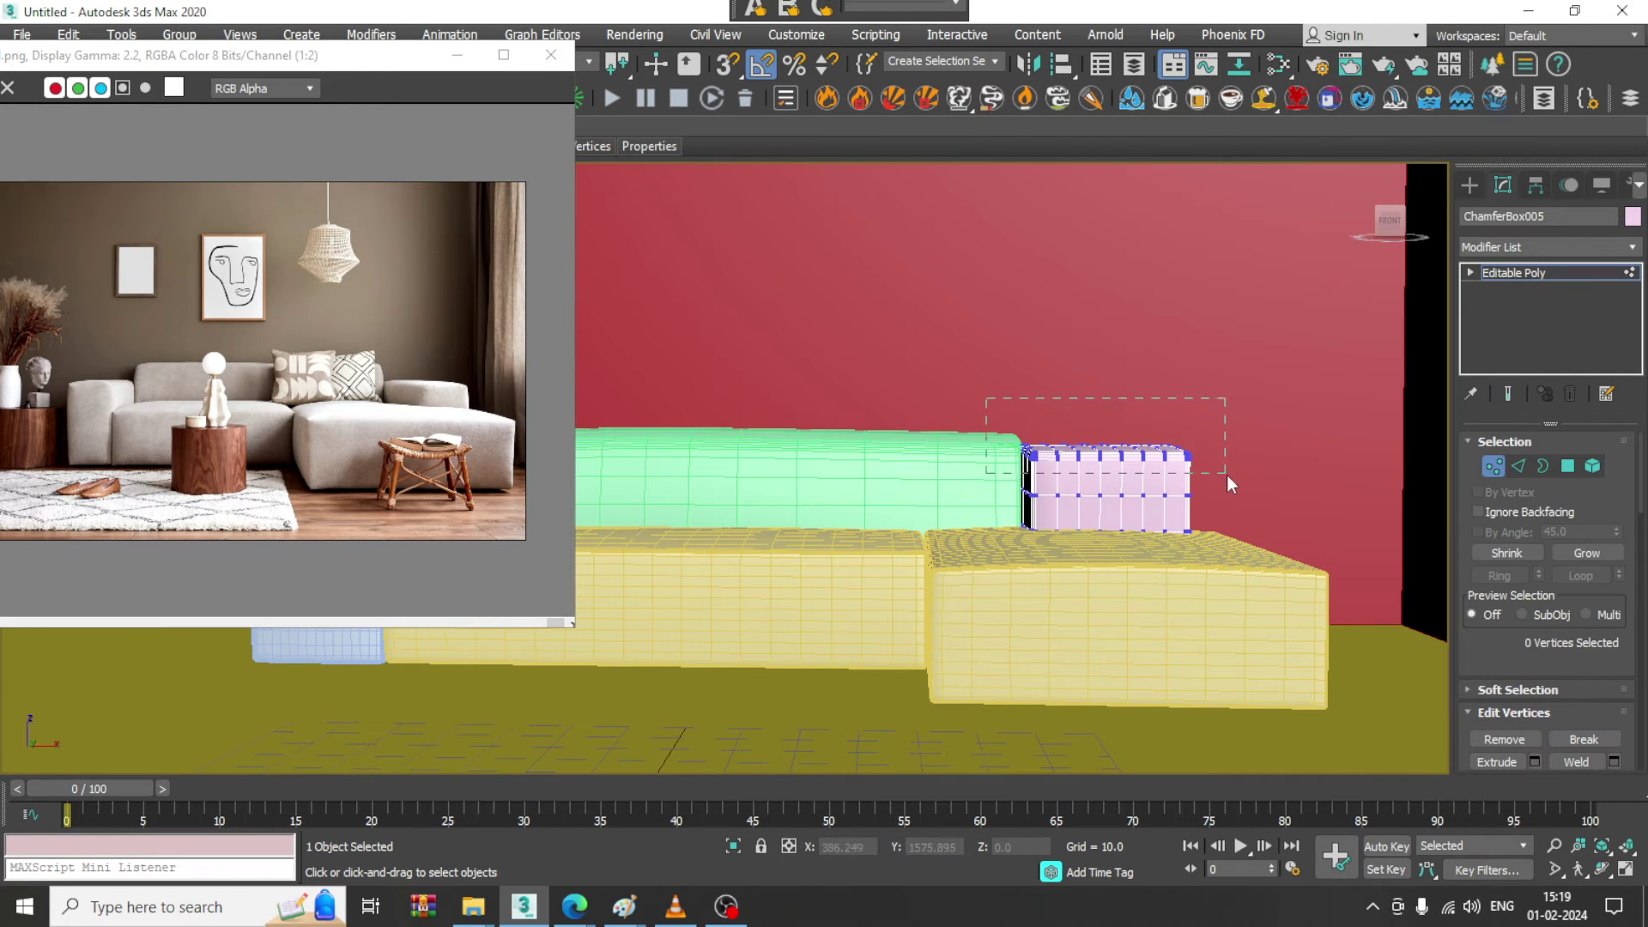
left_click_drag(1228, 476, 1228, 476)
left_click_drag(1100, 405, 1113, 407)
middle_click_drag(1113, 407, 1526, 365, "alt")
left_click(1578, 275)
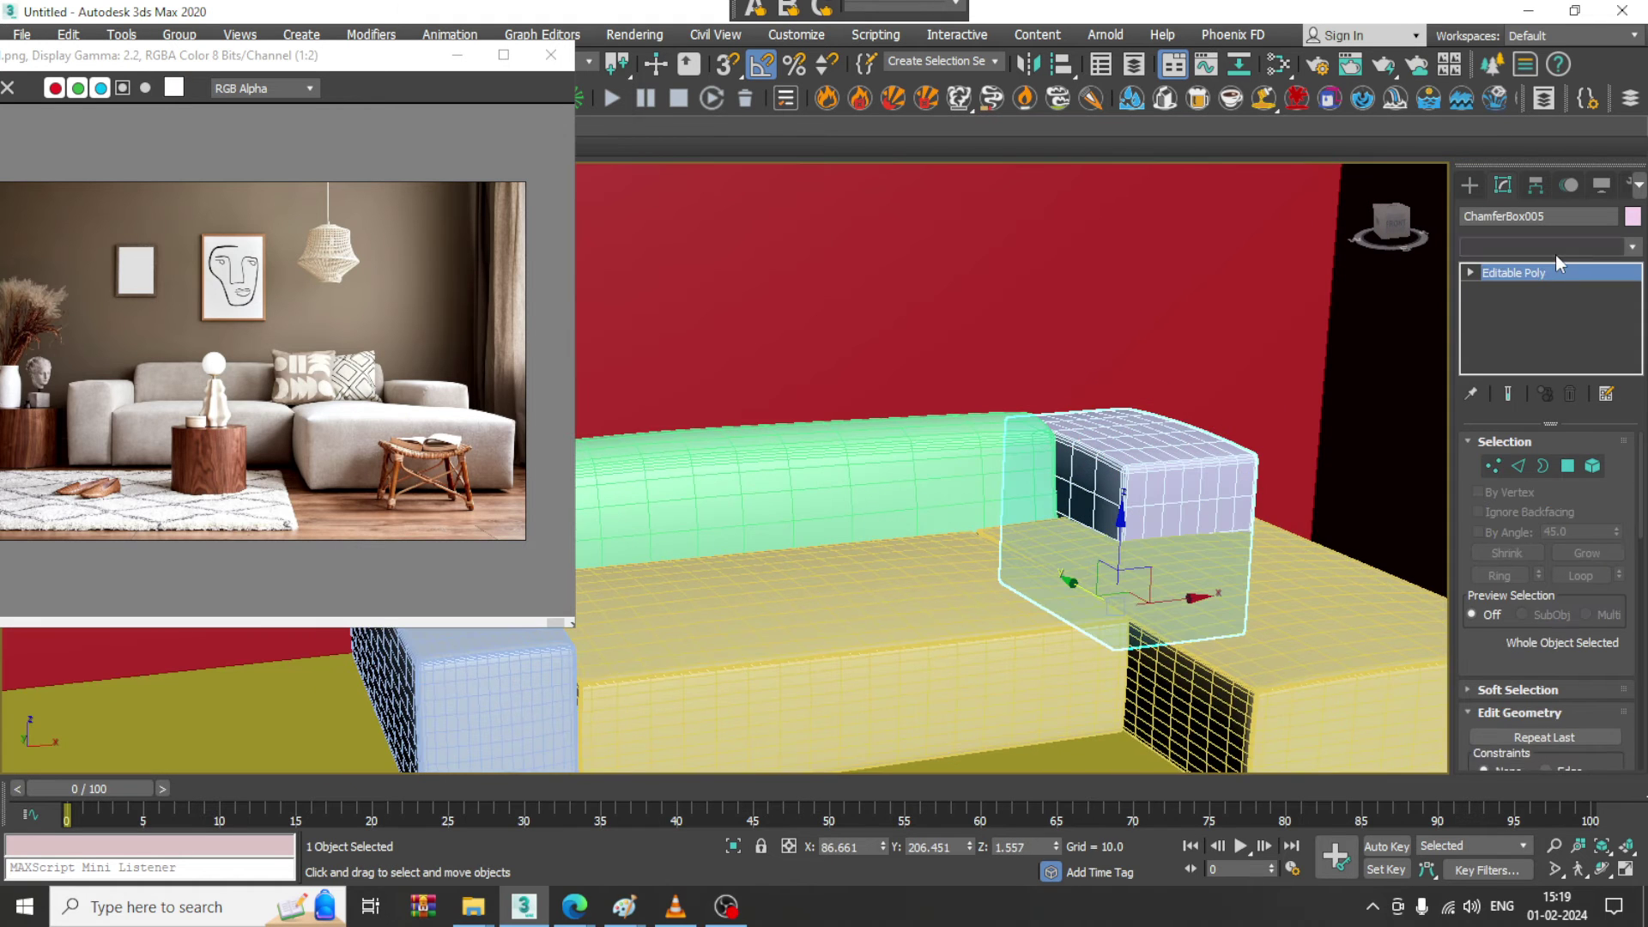
- Add a TurboSmooth modifier to the pink box
left_click(1556, 254)
scroll(1559, 368, "down", 10)
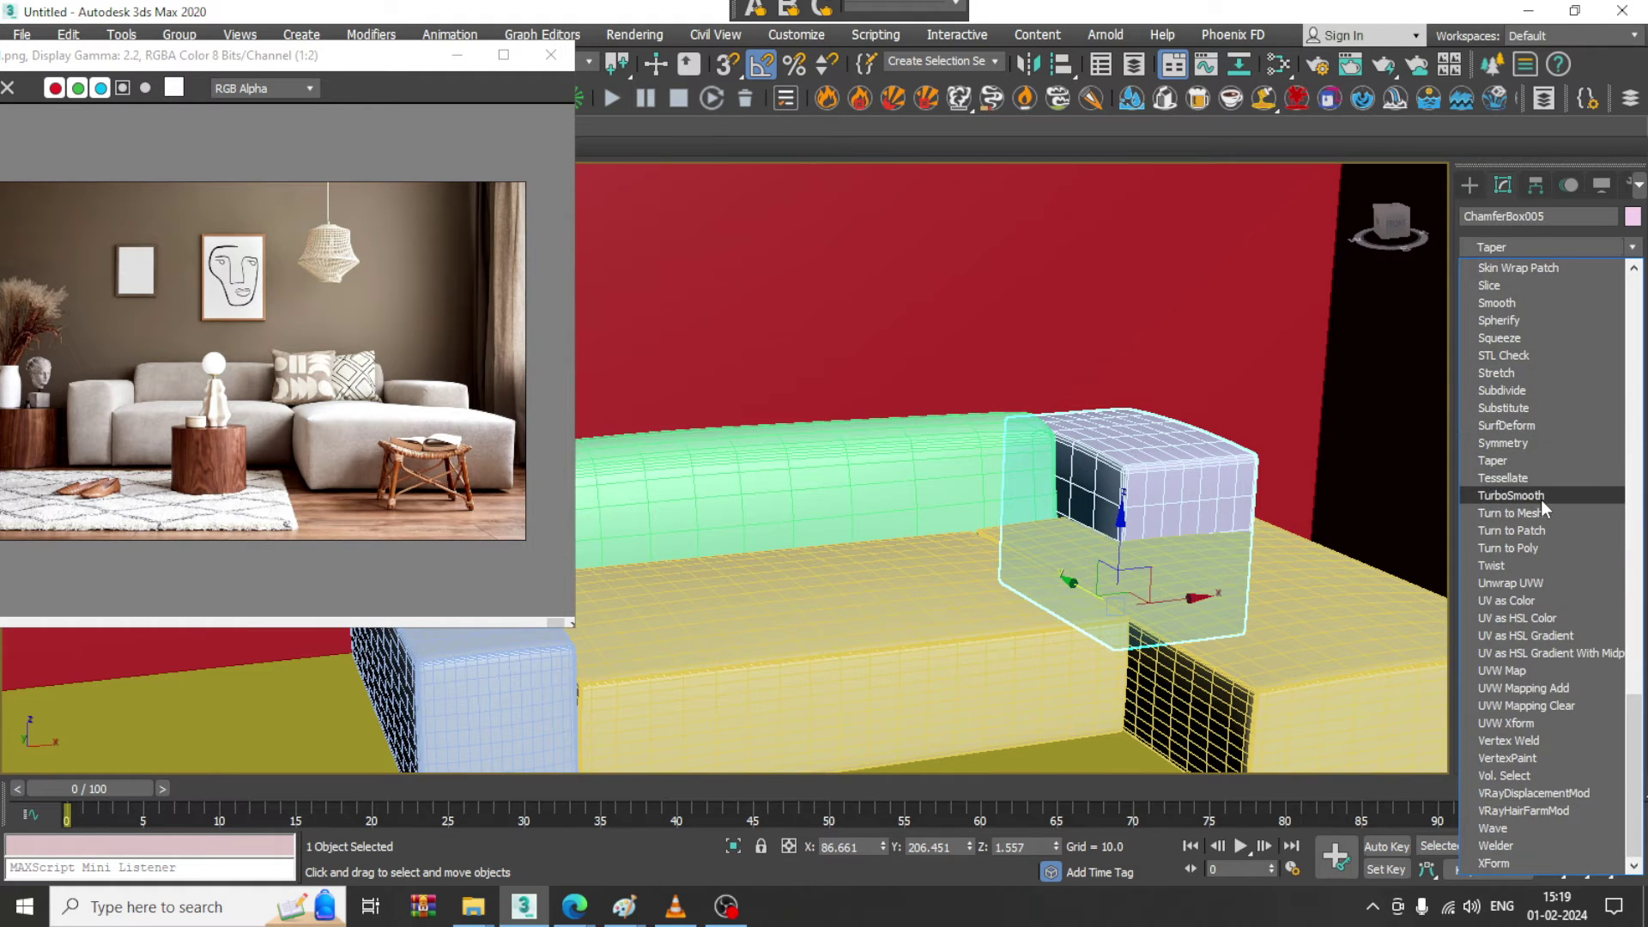
left_click(1511, 496)
middle_click_drag(1391, 471, 998, 495, "alt")
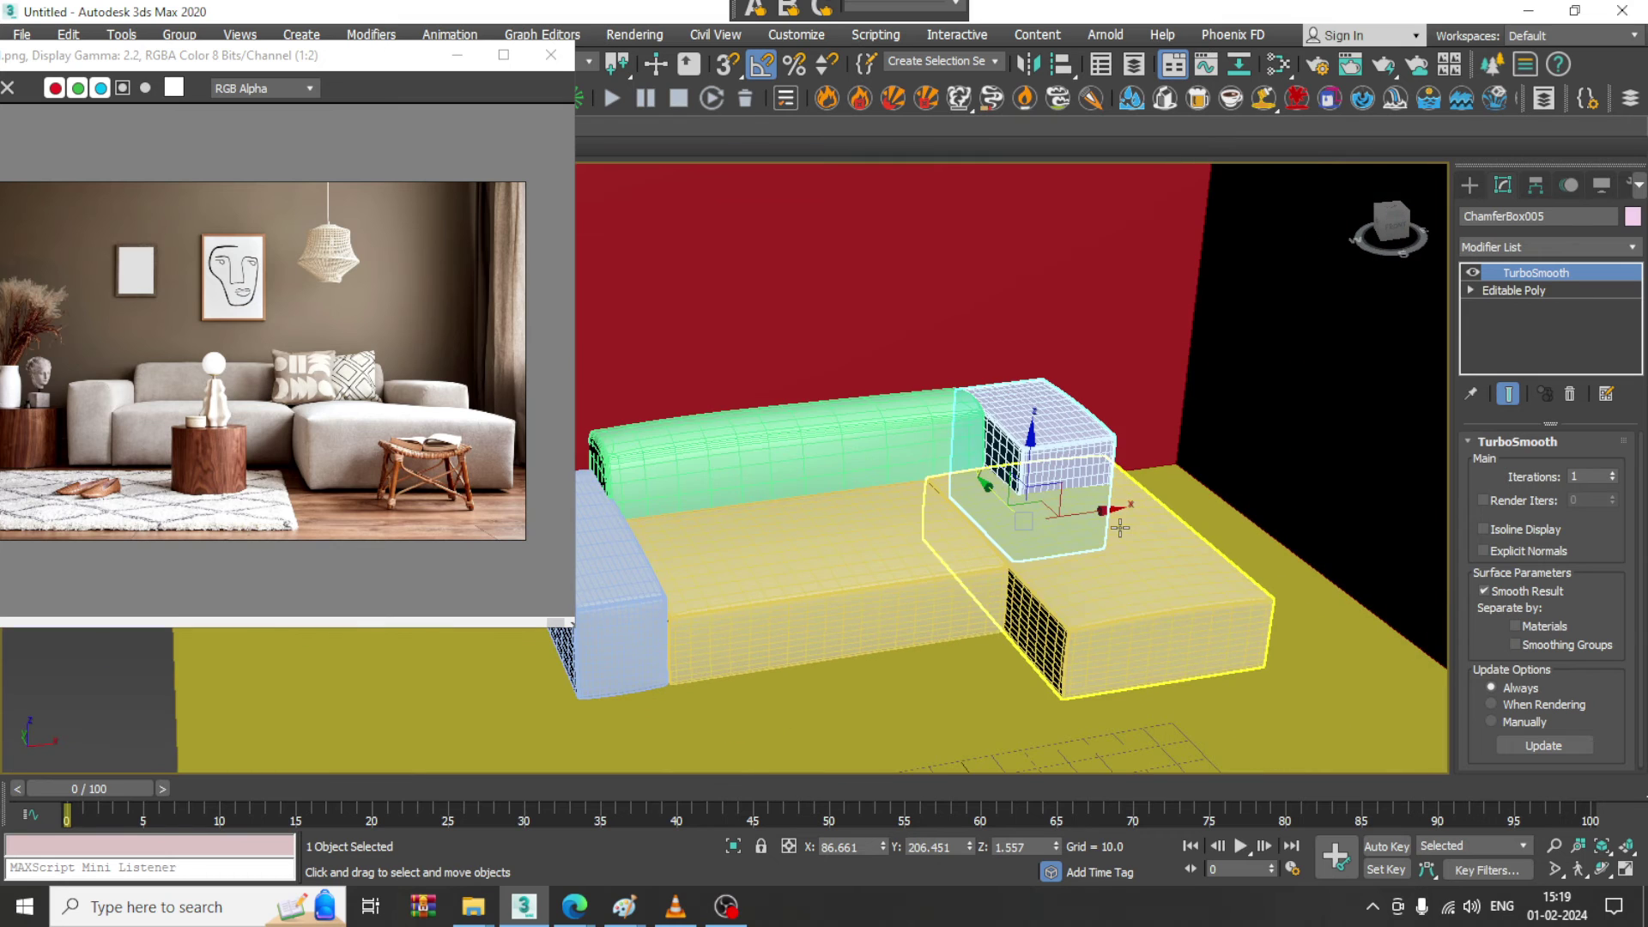
- Give all objects in the scene the same light grey object colour
key("ctrl+a")
left_click(1633, 217)
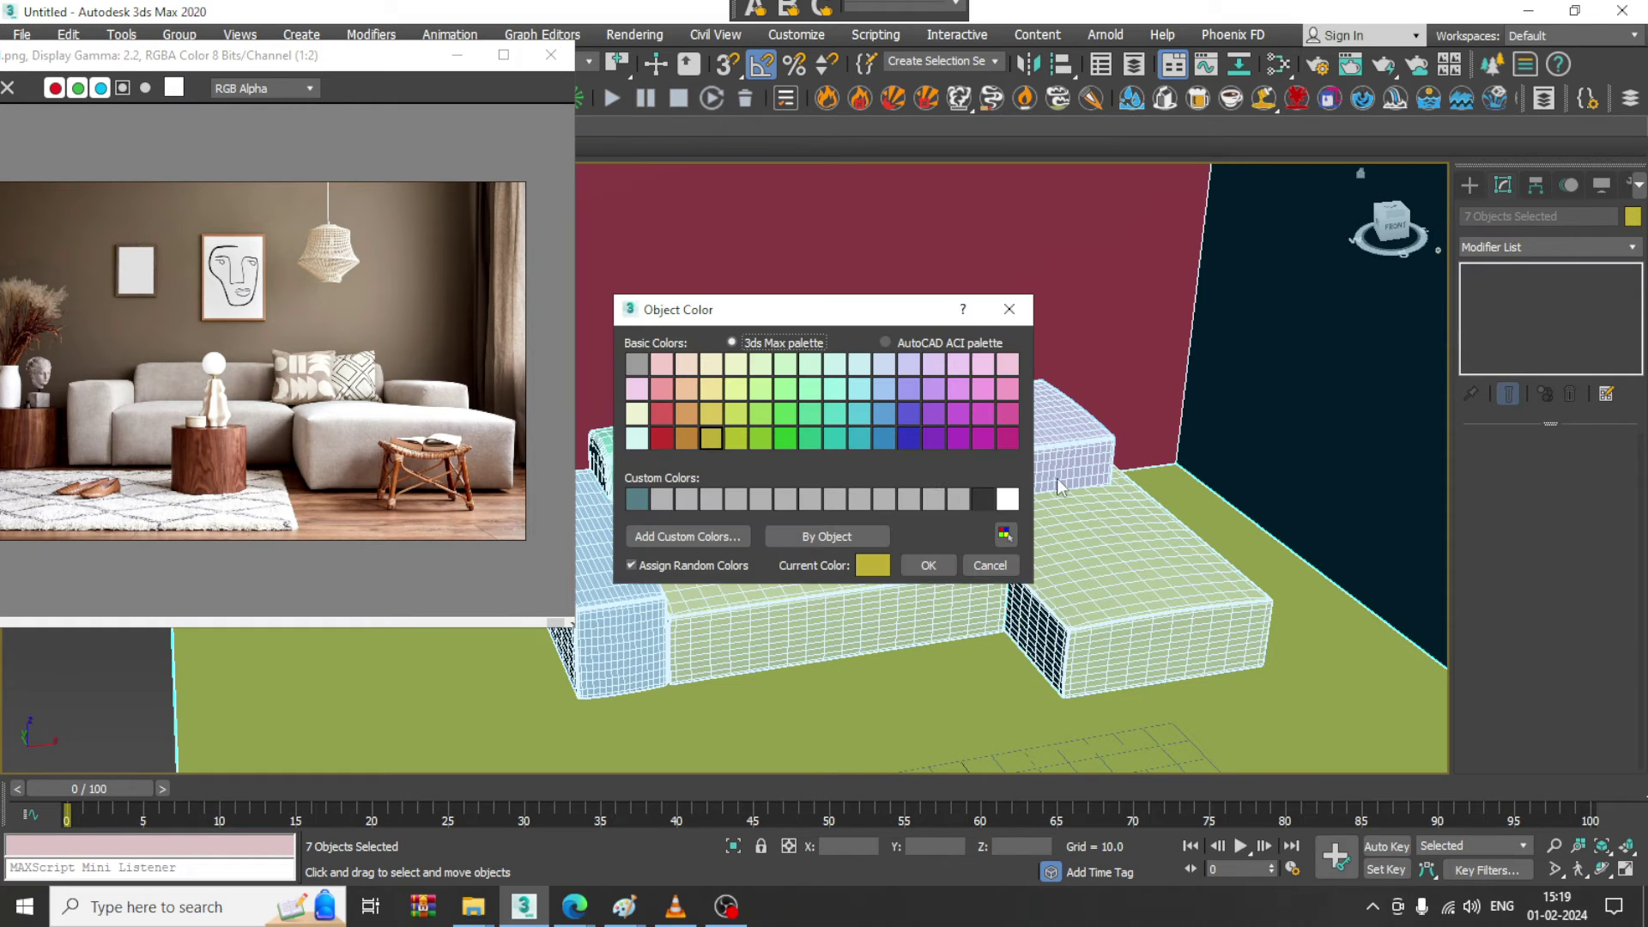
left_click(927, 565)
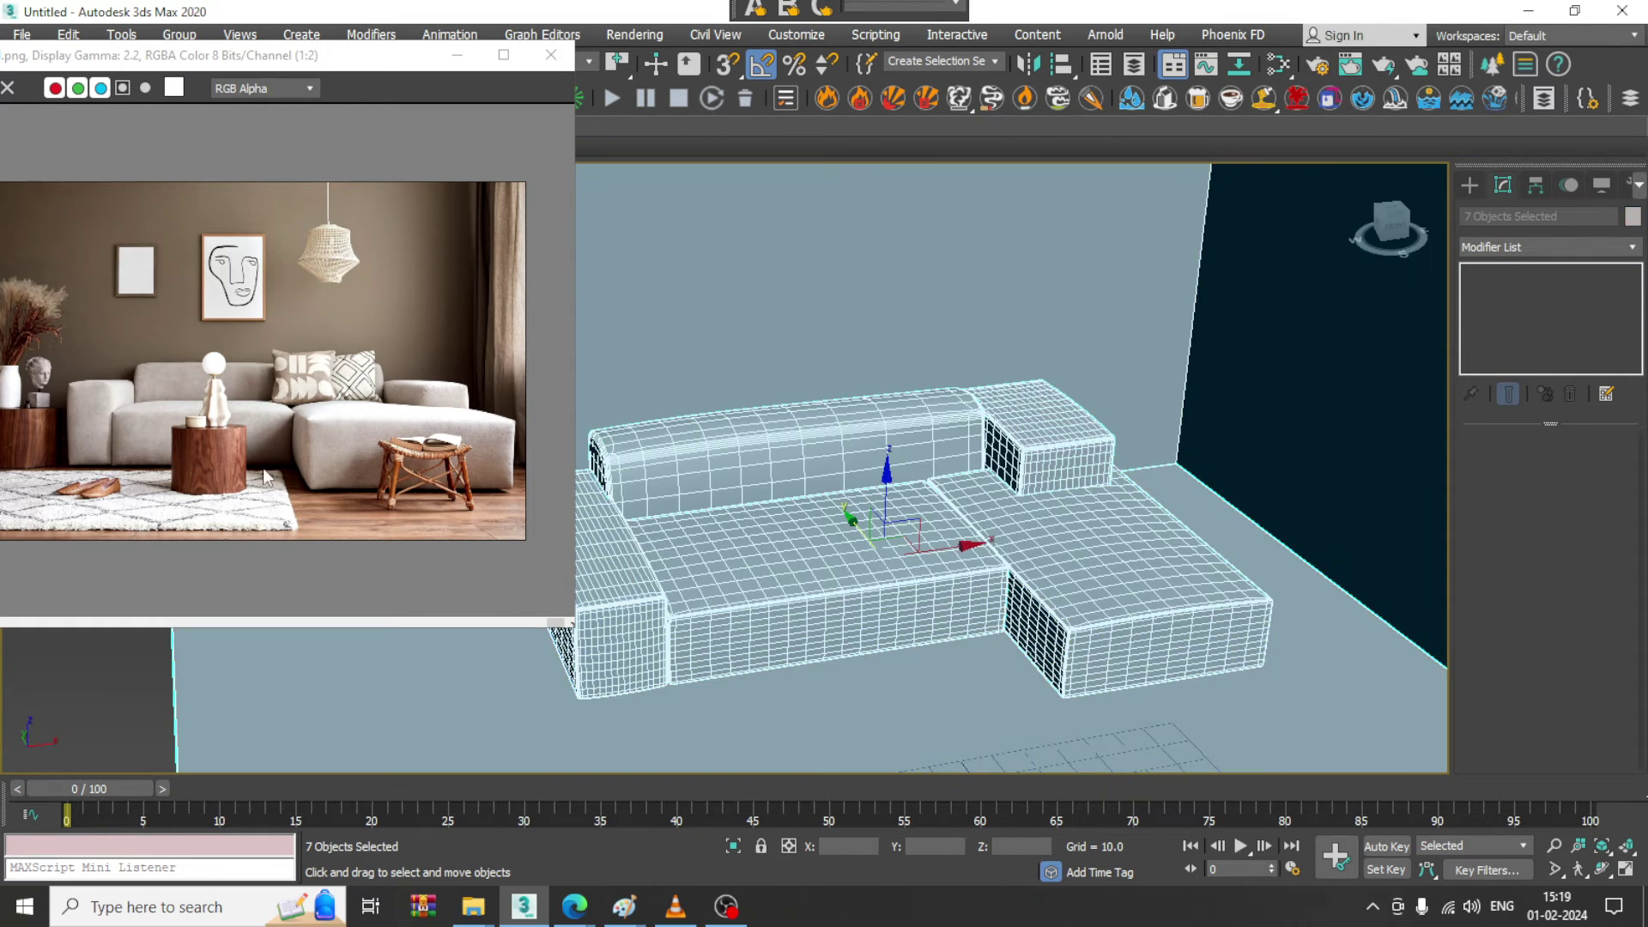
- Stretch the left armrest, backrest and main seat taller along Z and raise them about 2.5 units
middle_click_drag(804, 387, 927, 541)
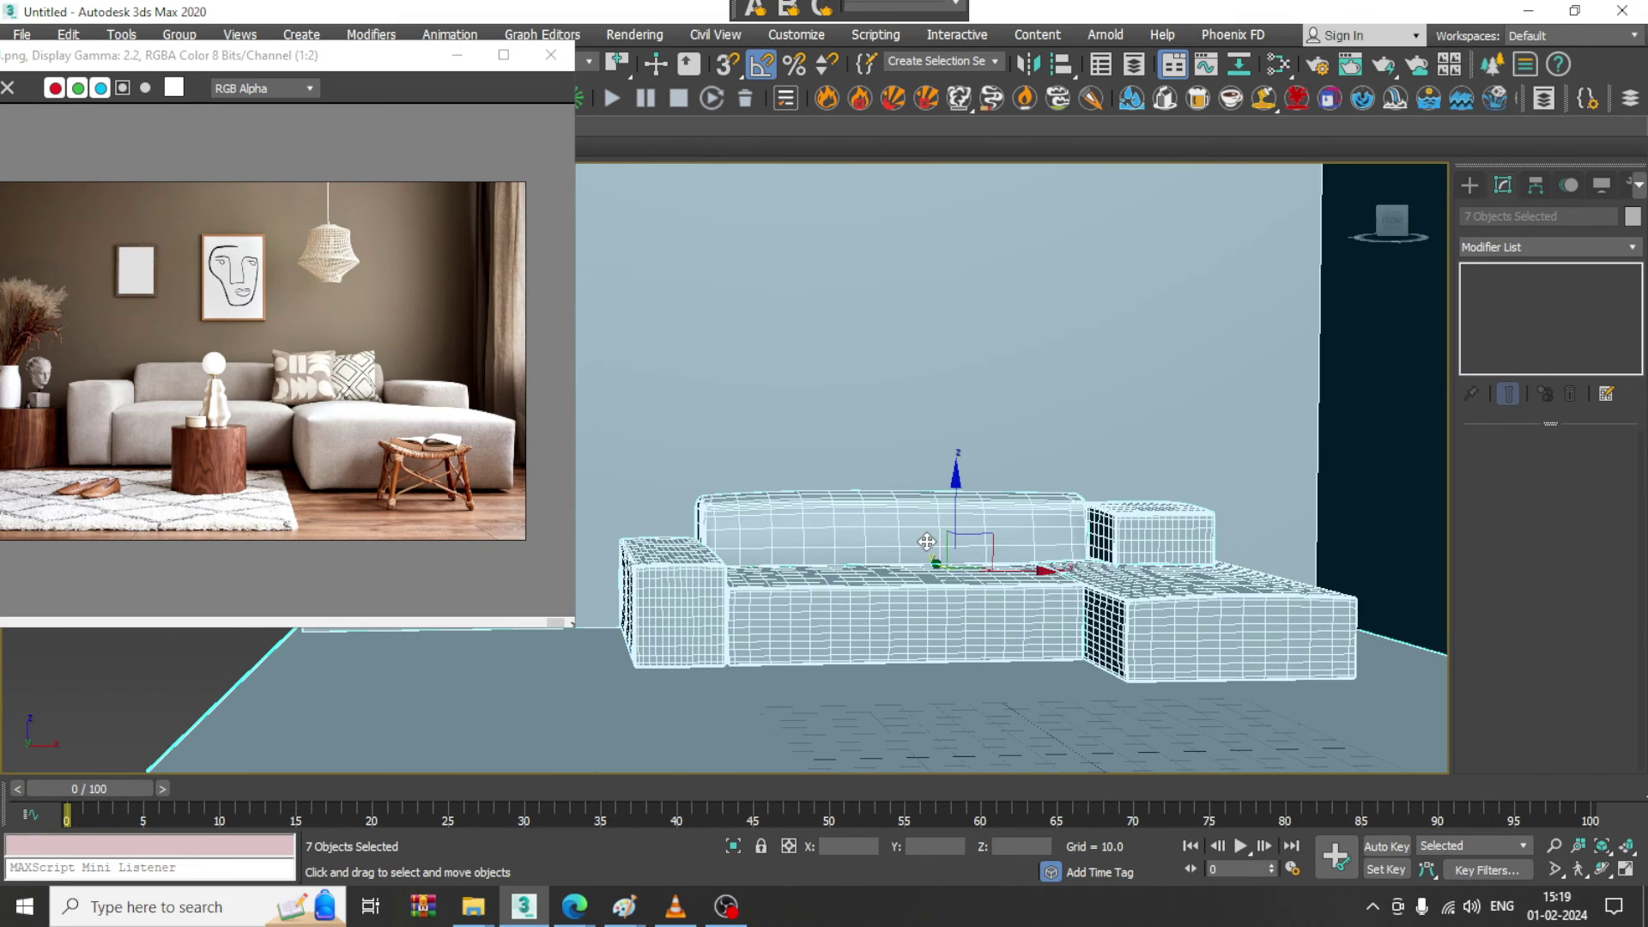
middle_click_drag(550, 760, 695, 626)
left_click(695, 626)
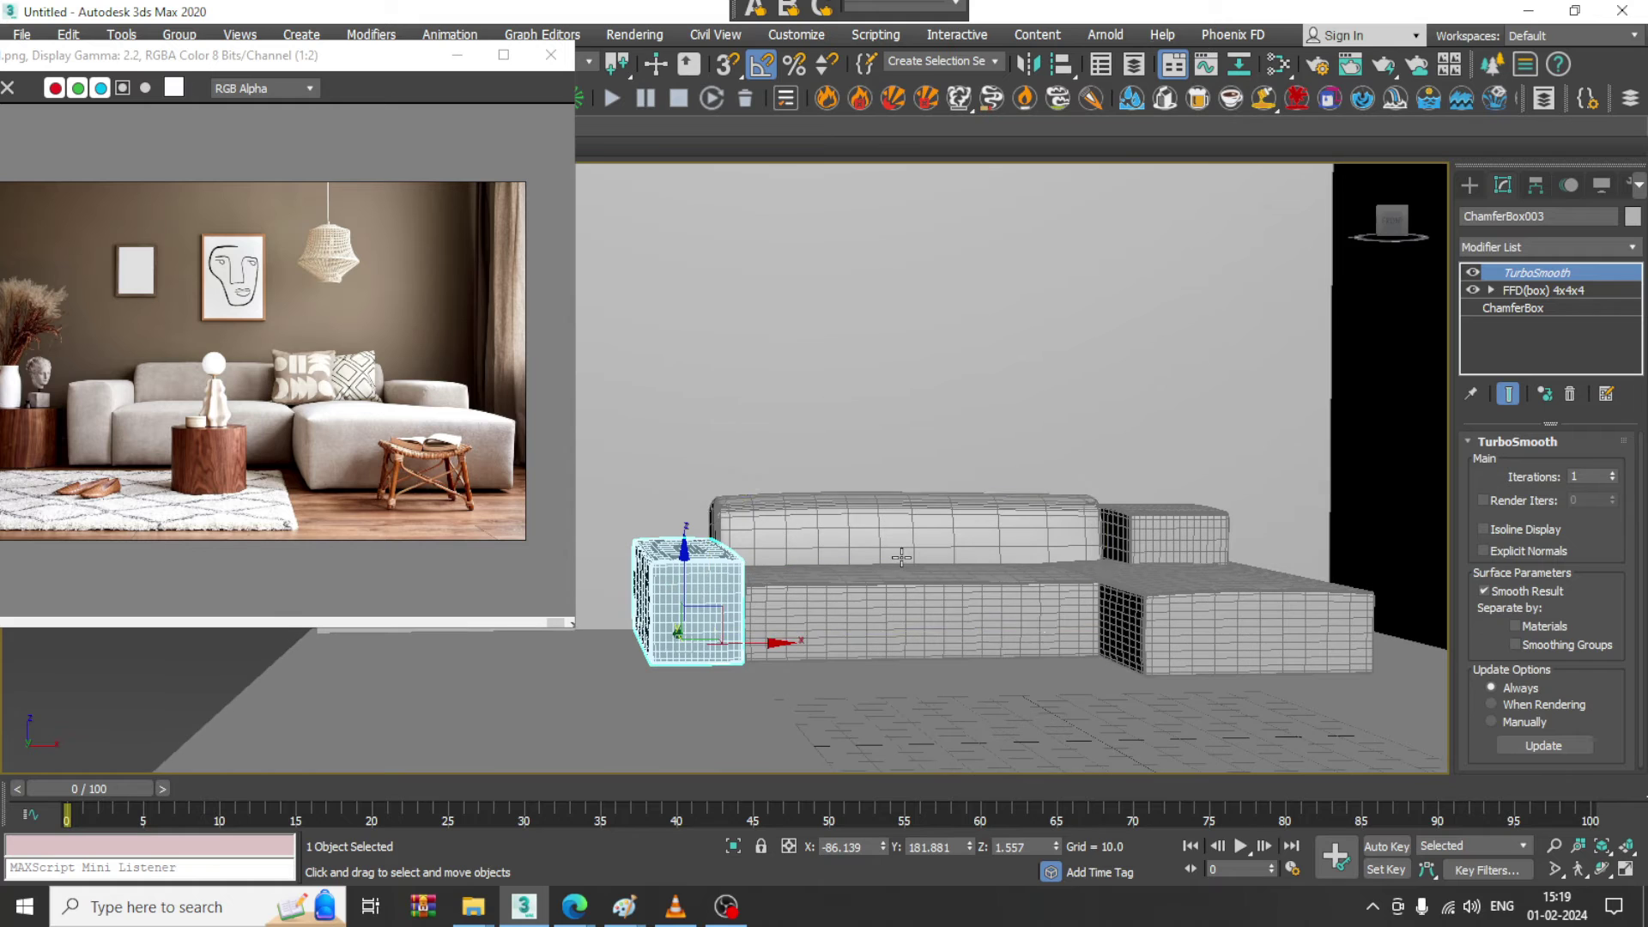
left_click(895, 530, "ctrl")
left_click(890, 573, "ctrl")
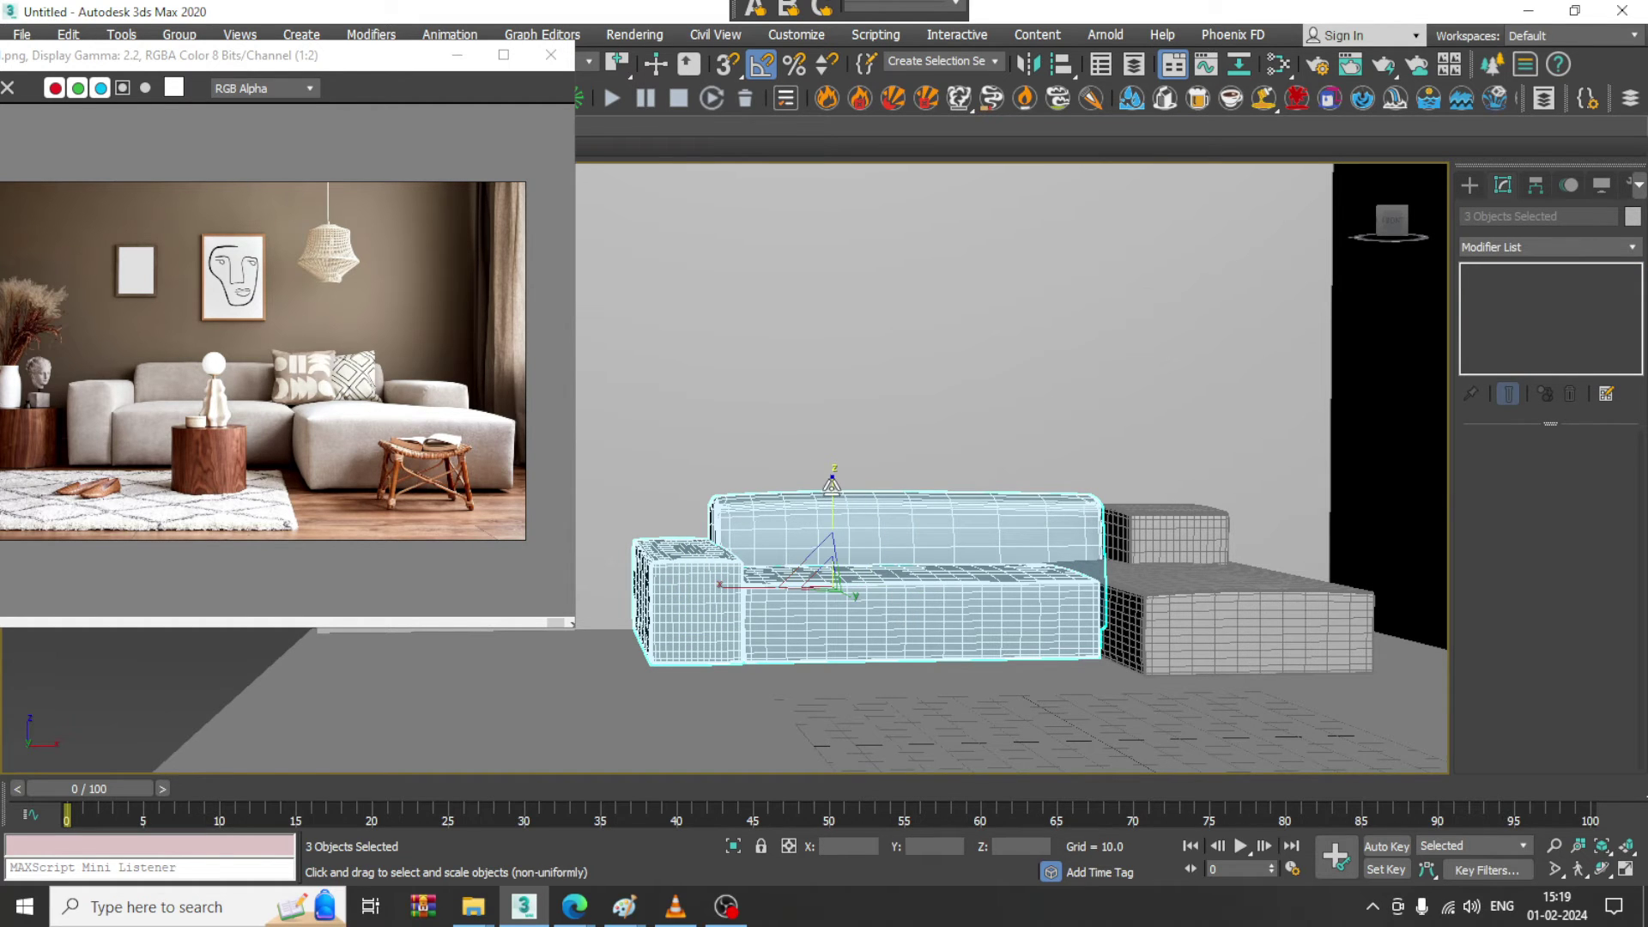
mouse_move(832, 502)
left_mouse_down()
mouse_move(832, 468)
mouse_move(845, 489)
left_mouse_up()
key("w")
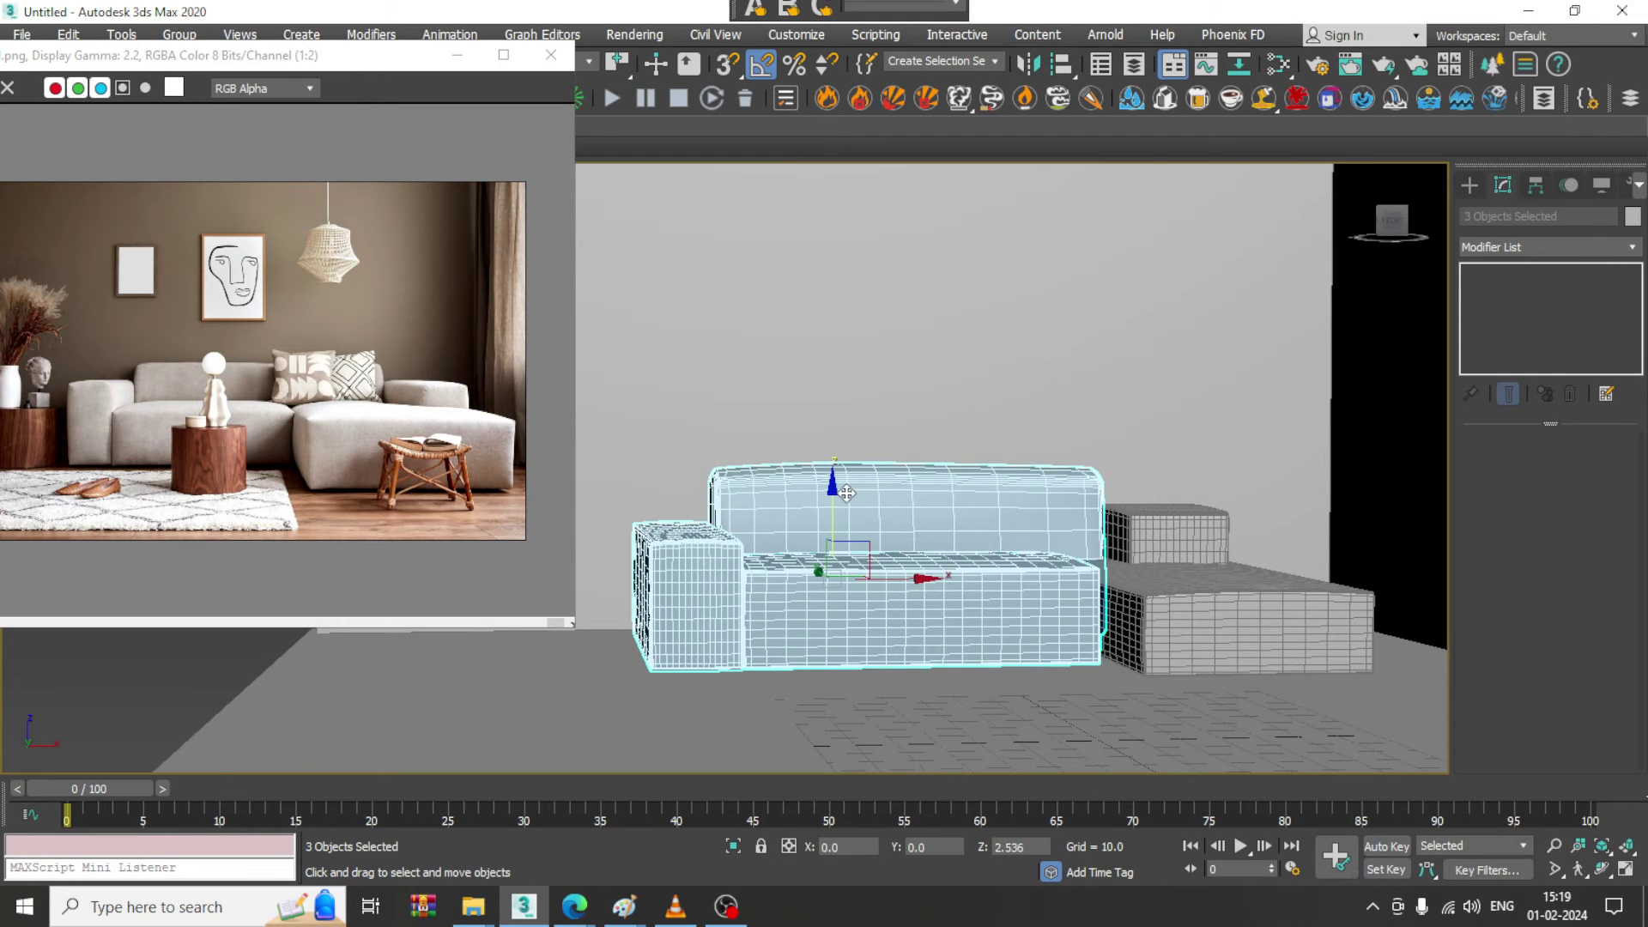
- Scale the chaise and the box at its rear to 115% along Z
middle_click_drag(1139, 565, 1017, 586, "alt")
left_click(1062, 537)
left_click(1092, 641, "ctrl")
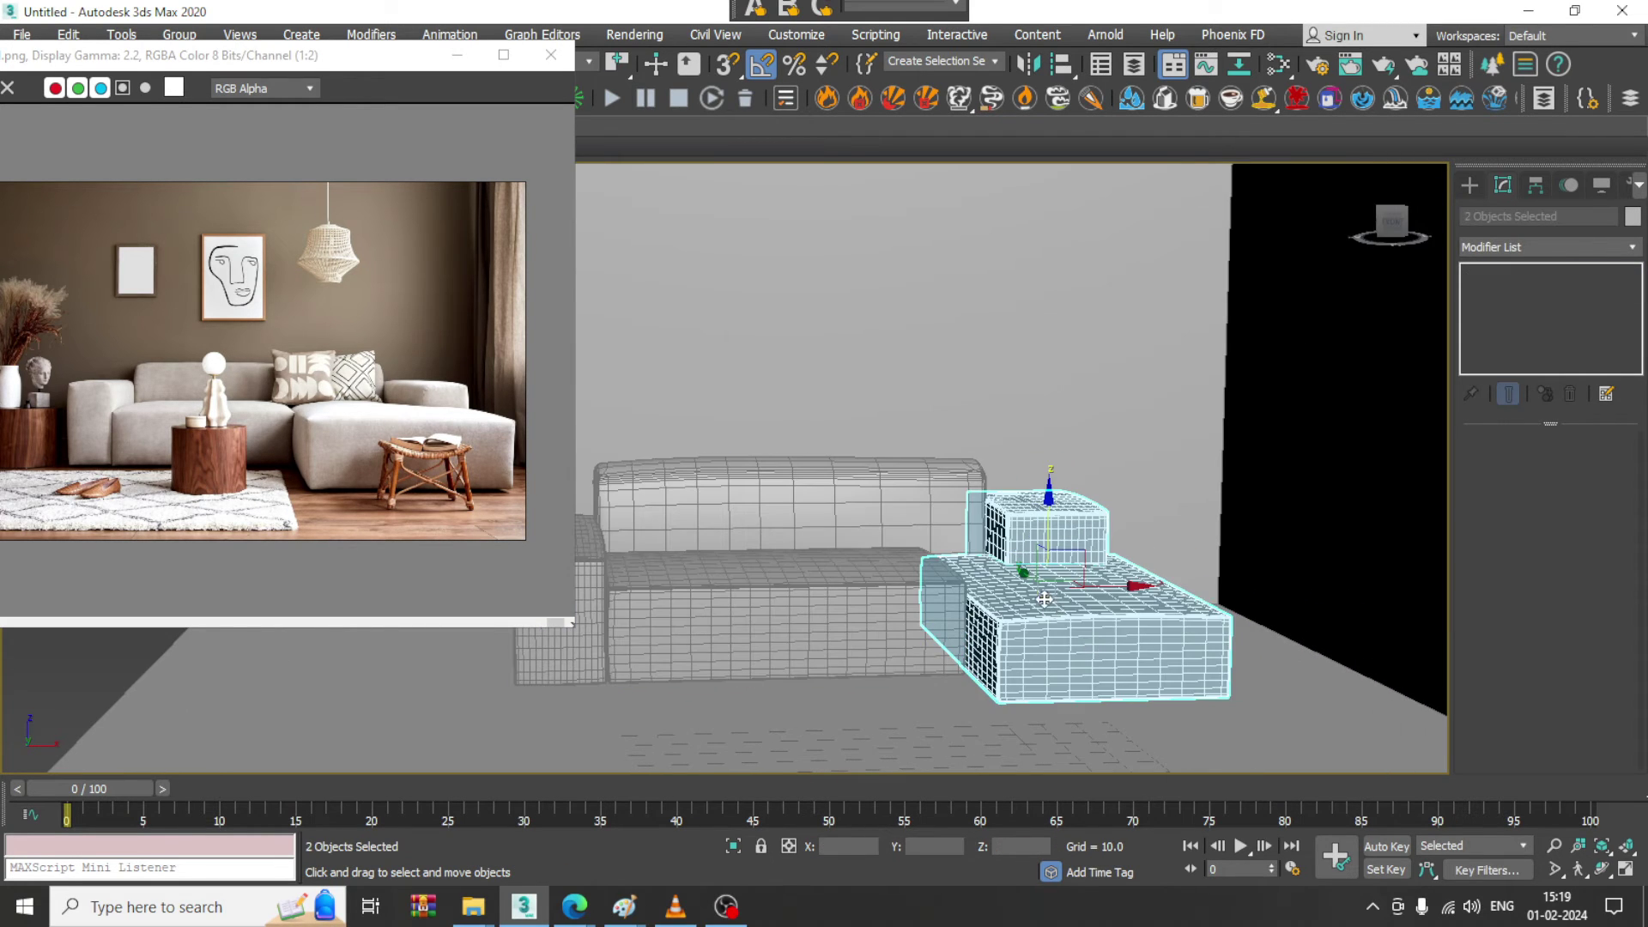
key("r")
left_click_drag(1048, 498, 1049, 469)
mouse_move(1028, 594)
middle_mouse_down("alt")
mouse_move(1052, 597)
mouse_move(1010, 615)
middle_mouse_up("alt")
key("w")
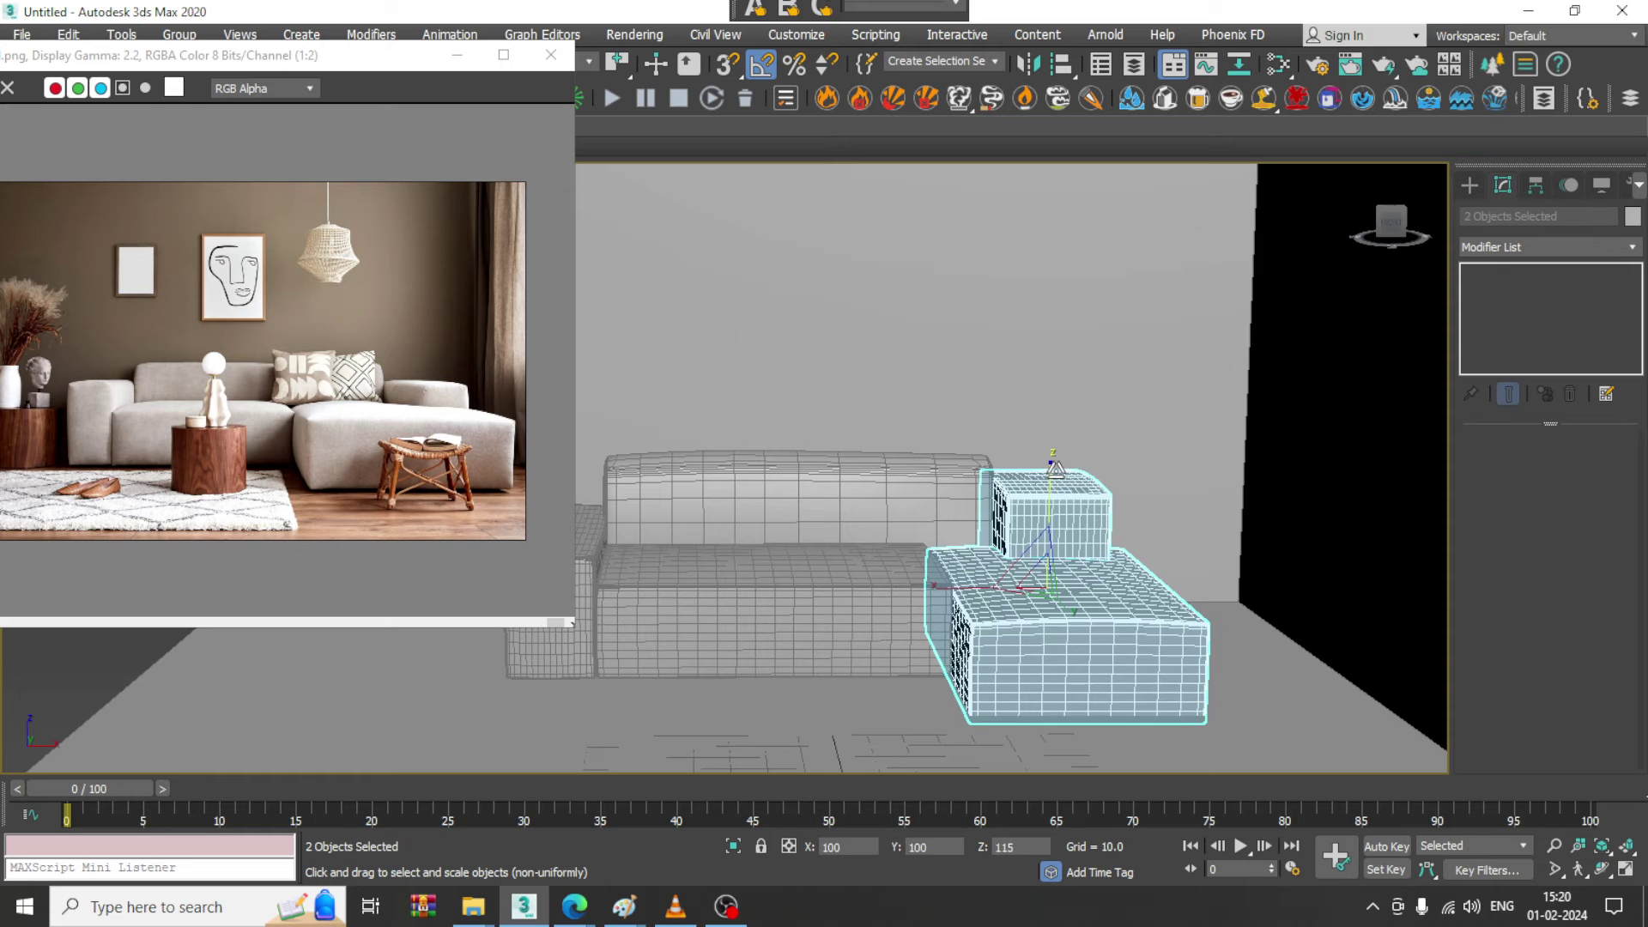
- Reposition the chaise and its rear box to line up with the rest of the sofa
left_click_drag(1044, 532, 1073, 524)
middle_click_drag(1073, 525, 954, 580, "alt")
left_click_drag(941, 557, 963, 557)
middle_click_drag(995, 607, 897, 532, "alt")
scroll(1024, 595, "down", 3)
scroll(1016, 584, "up", 3)
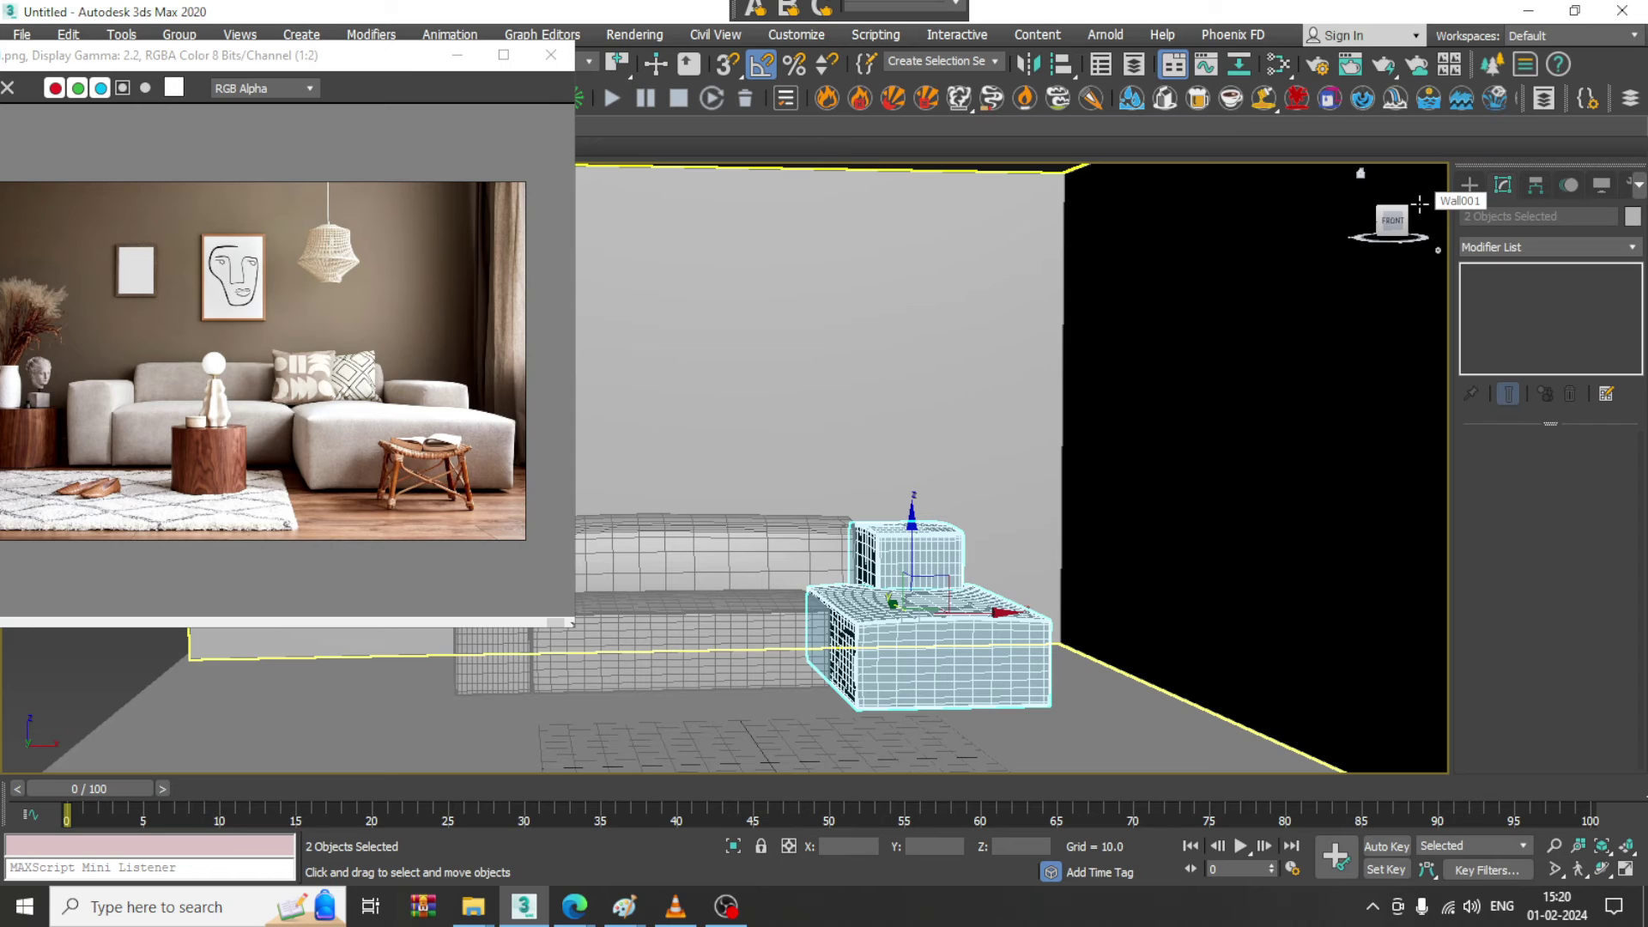
- Save the scene as "living room" in the February 2024 folder on drive D
key("ctrl+s")
left_click(83, 319)
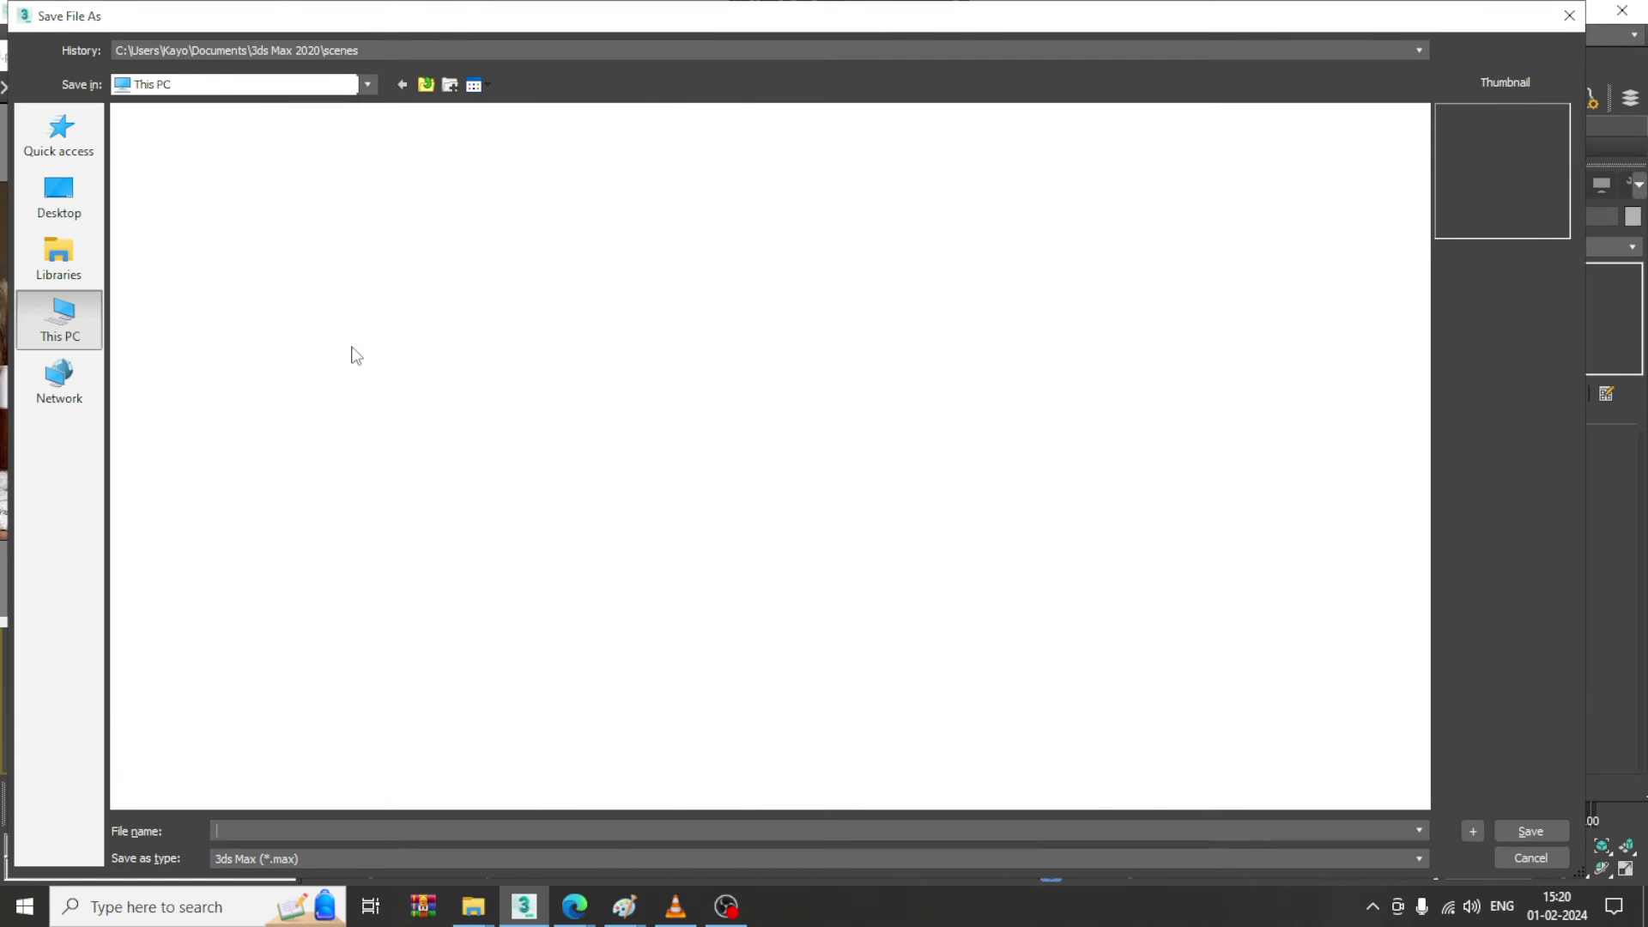
double_click(415, 298)
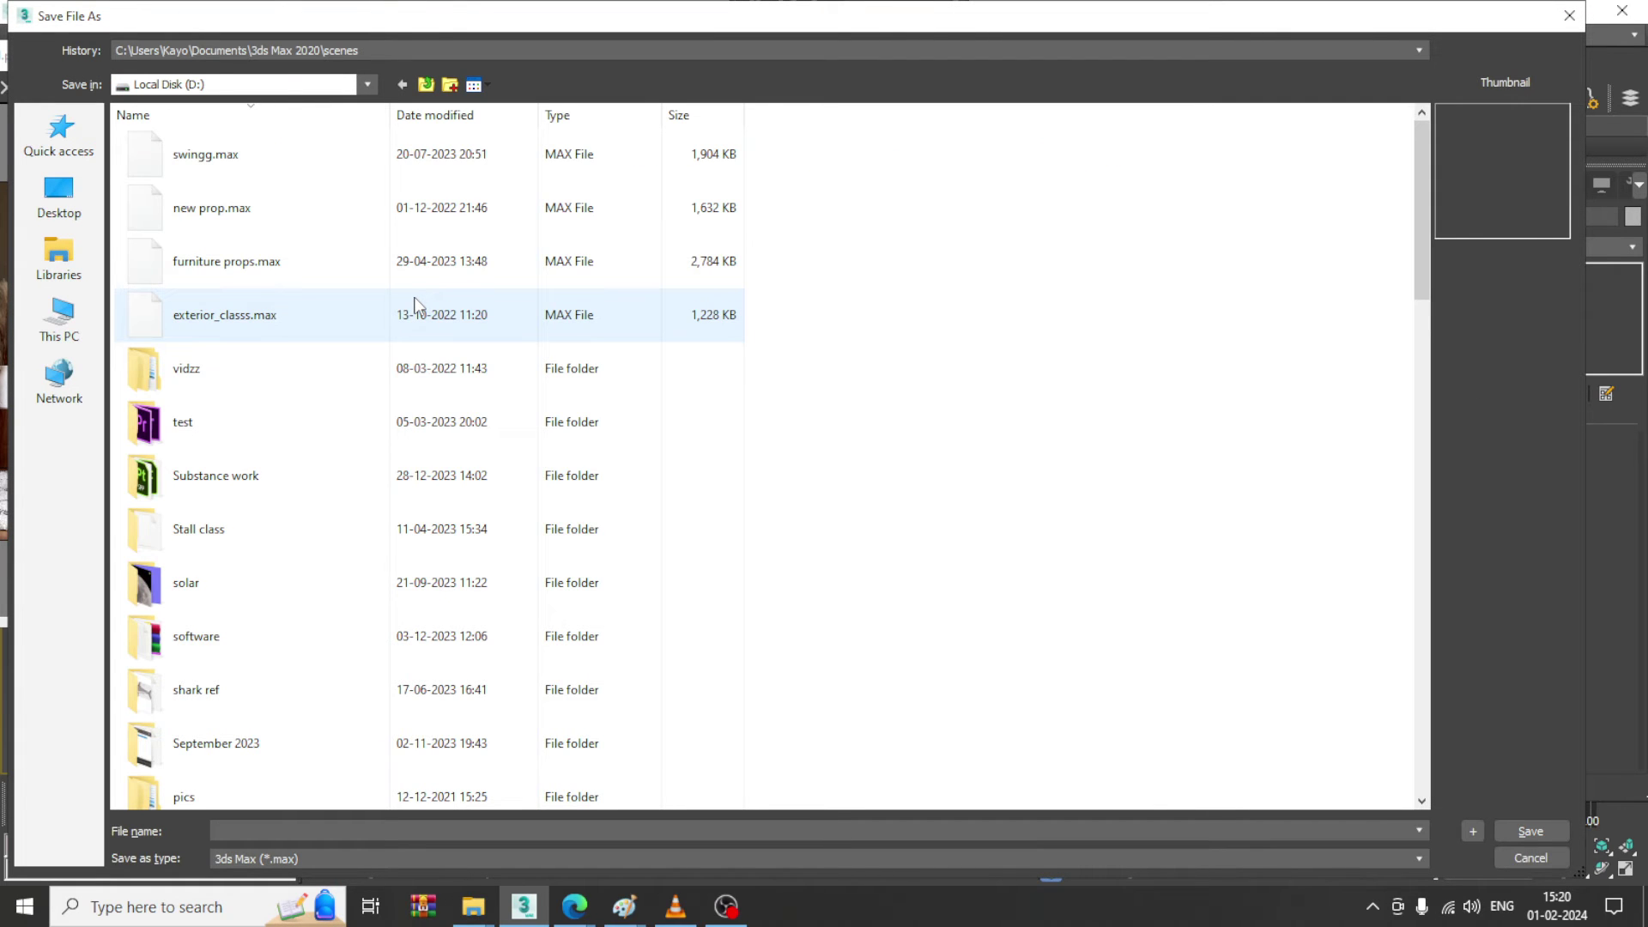
left_click(260, 489)
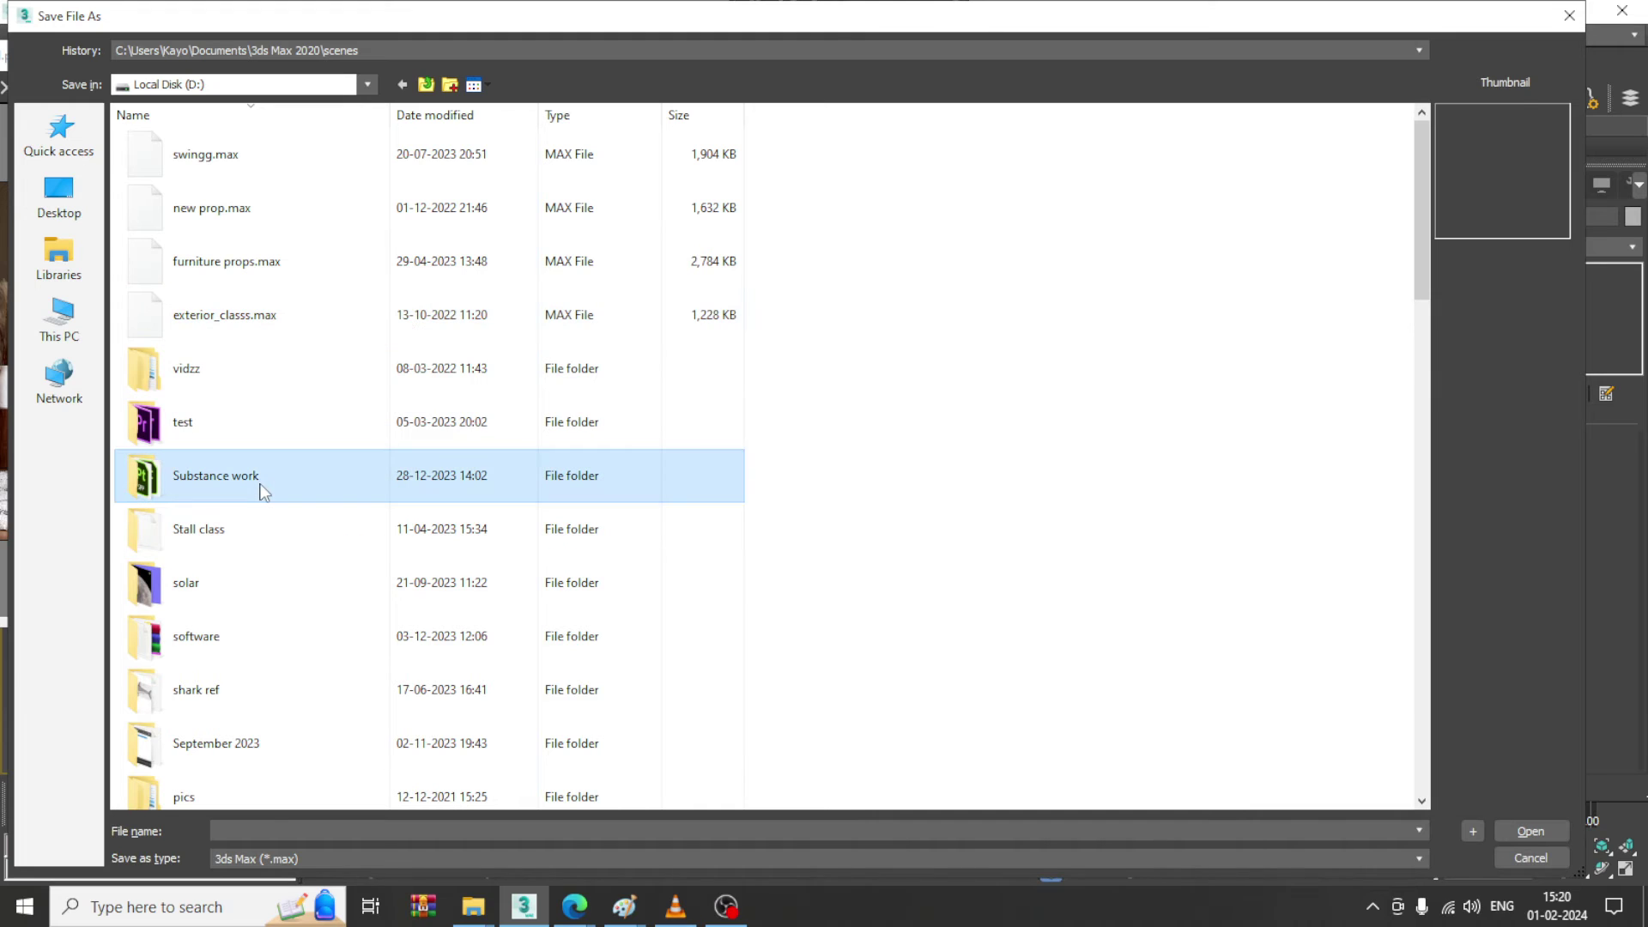
double_click(260, 489)
double_click(273, 230)
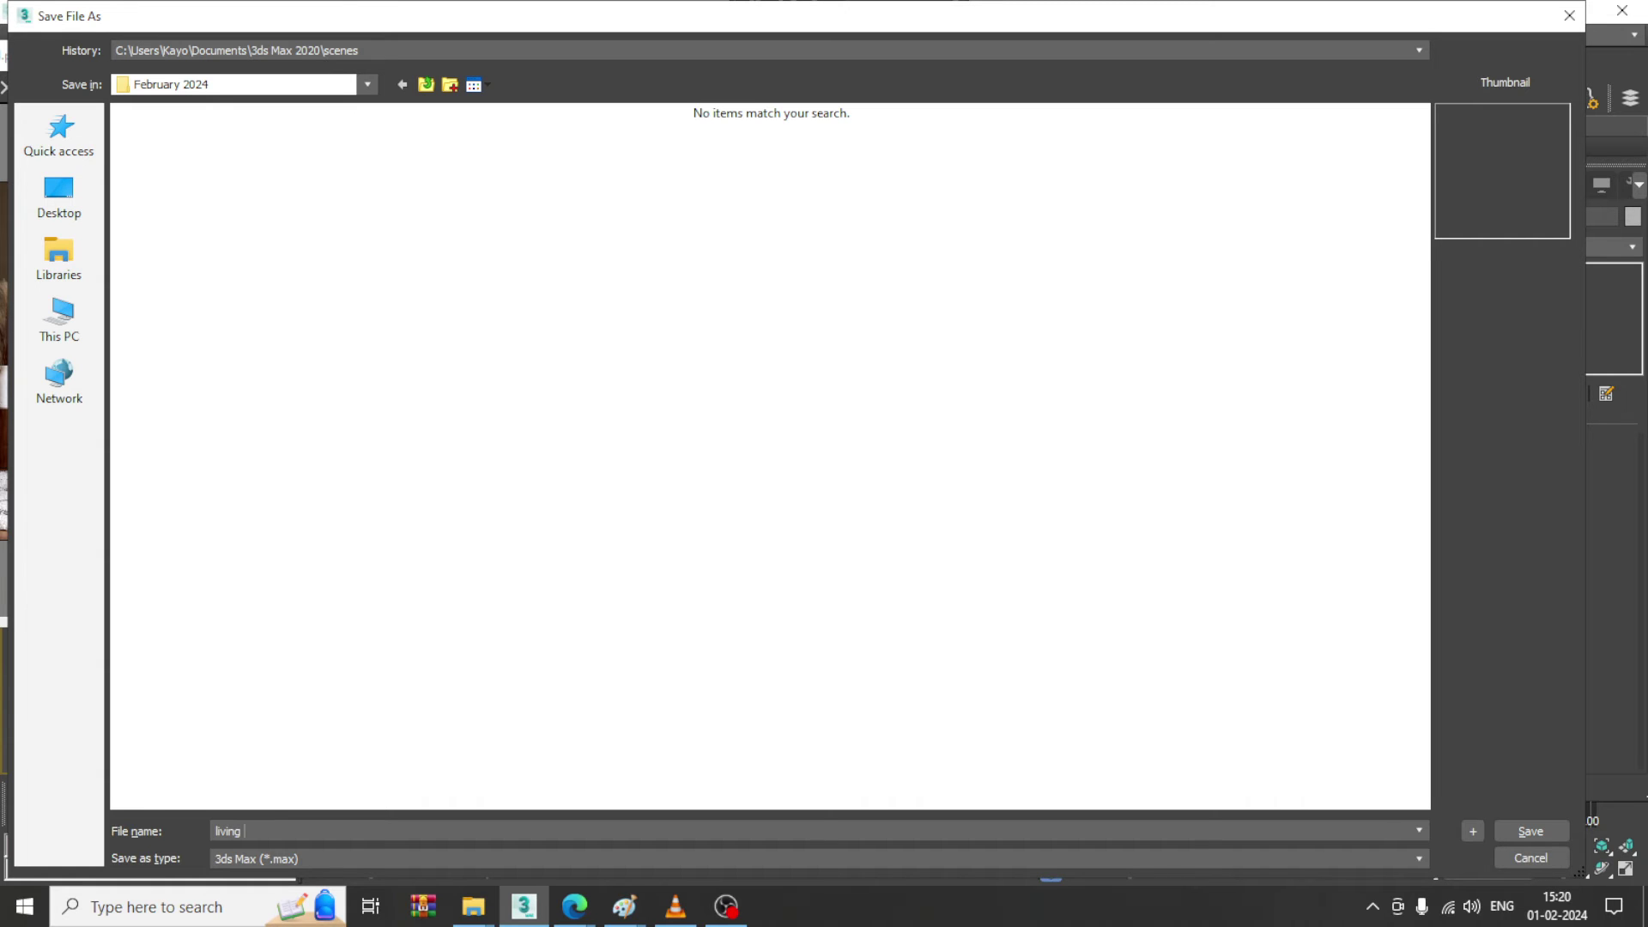
key("Return")
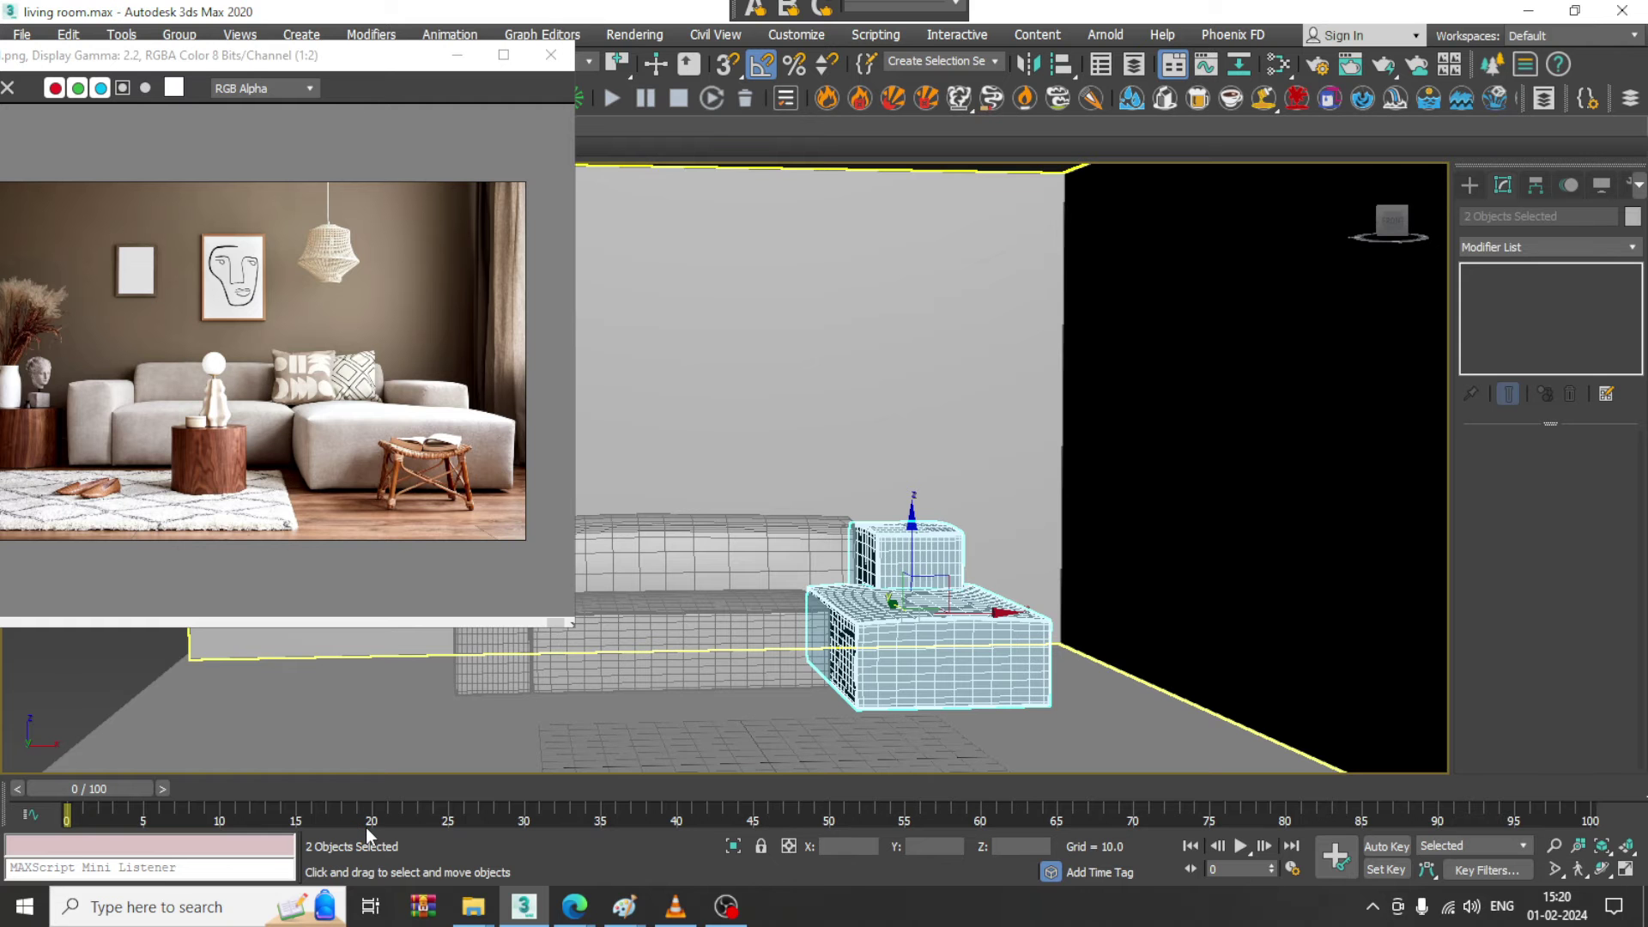
- Draw a standard box about 51.9 long, 40.2 wide and 1.2 high on the back wall above the sofa, with AutoGrid on
left_click(1469, 189)
left_click(1496, 244)
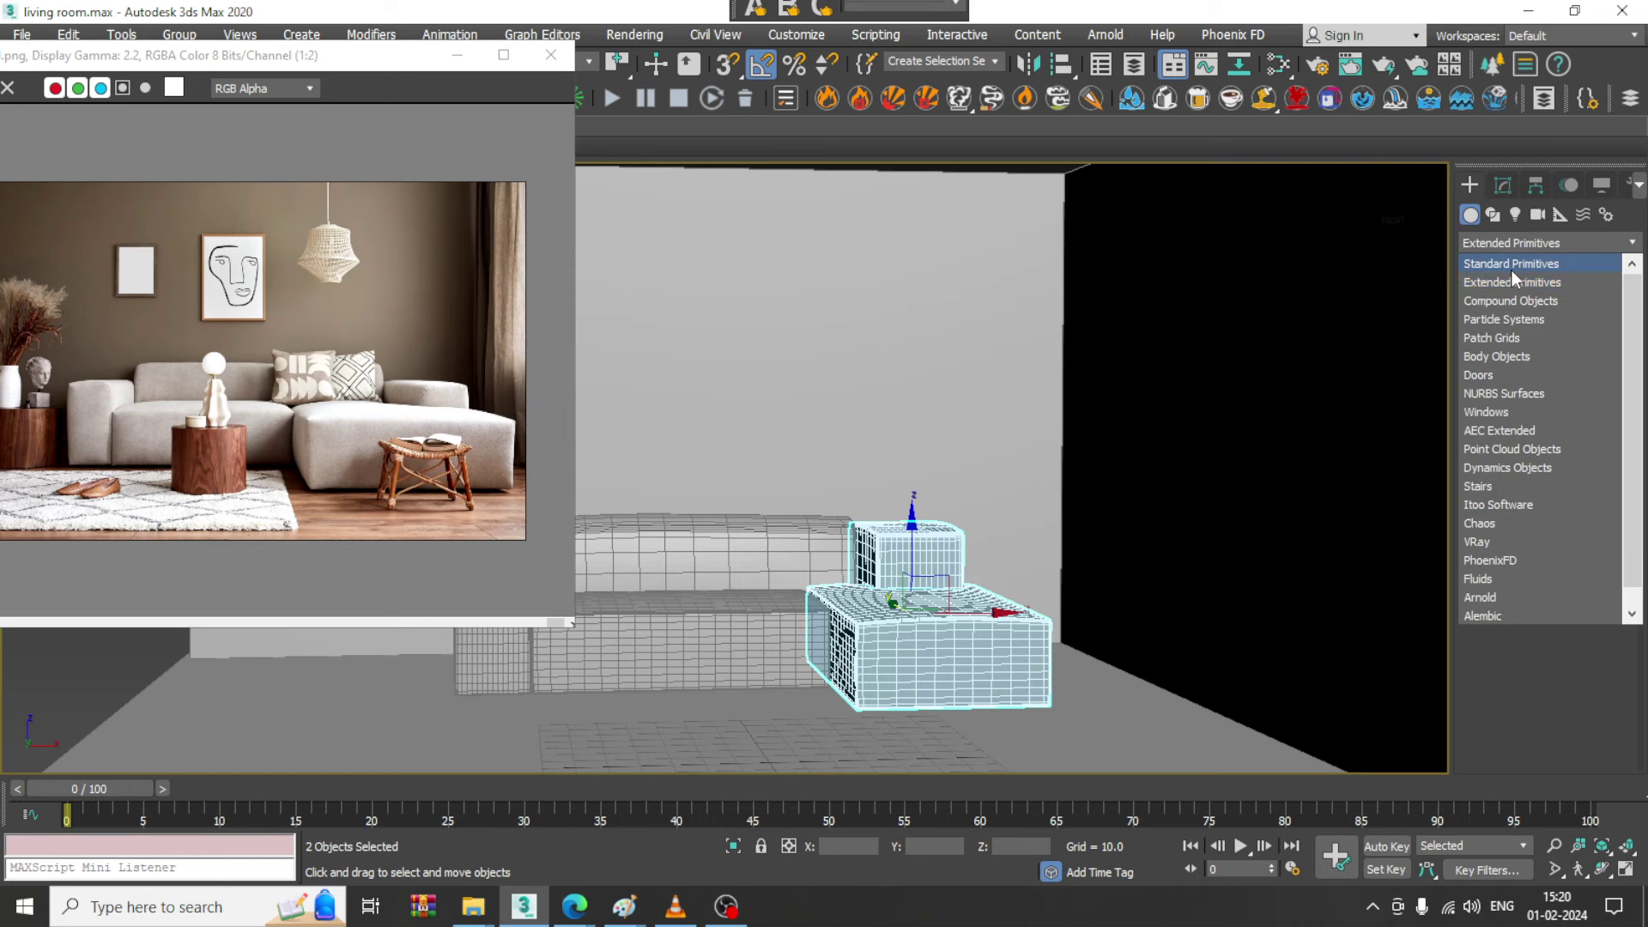
left_click(1512, 270)
left_click(1507, 308)
middle_click_drag(1000, 458, 979, 465, "alt")
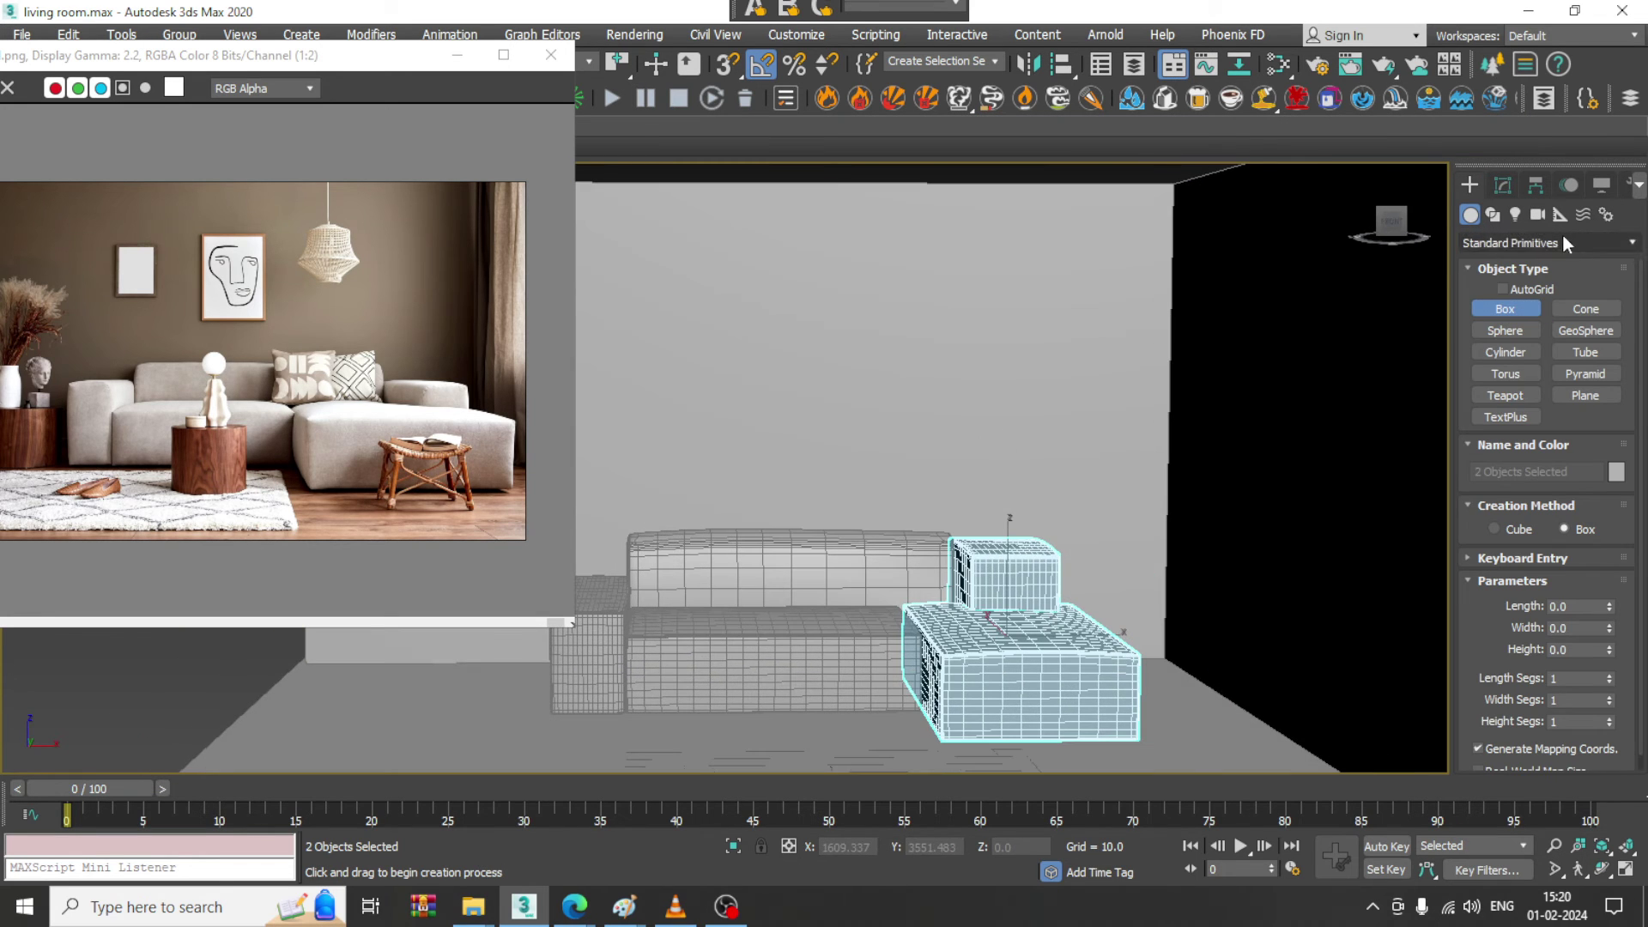
left_click(1519, 292)
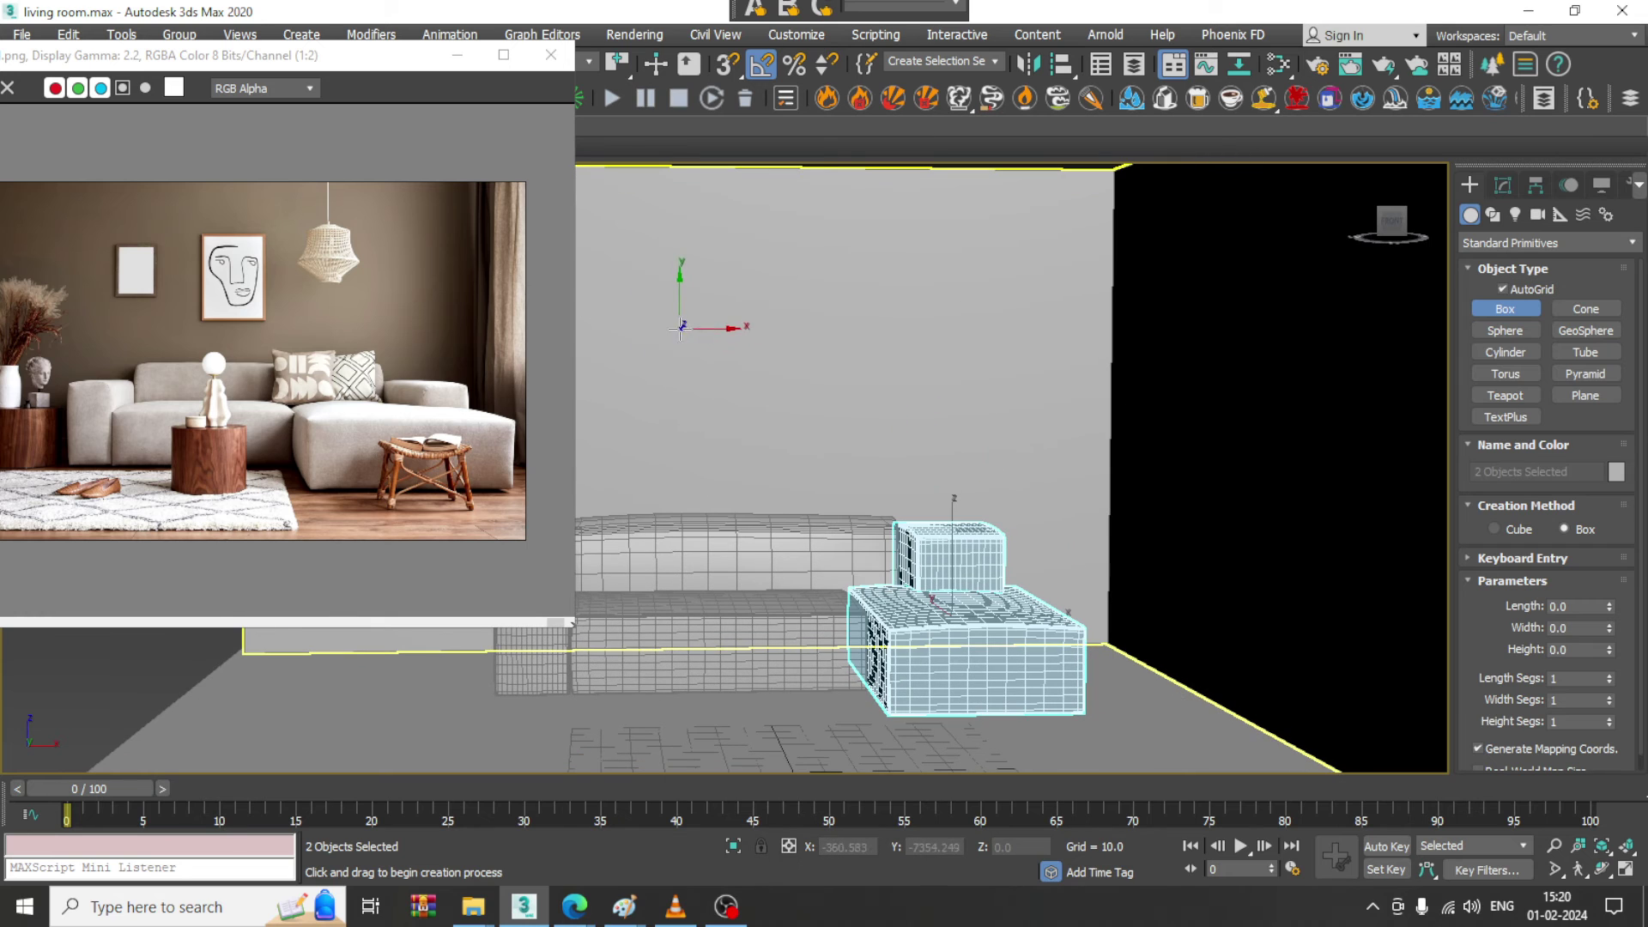
left_click_drag(666, 286, 756, 408)
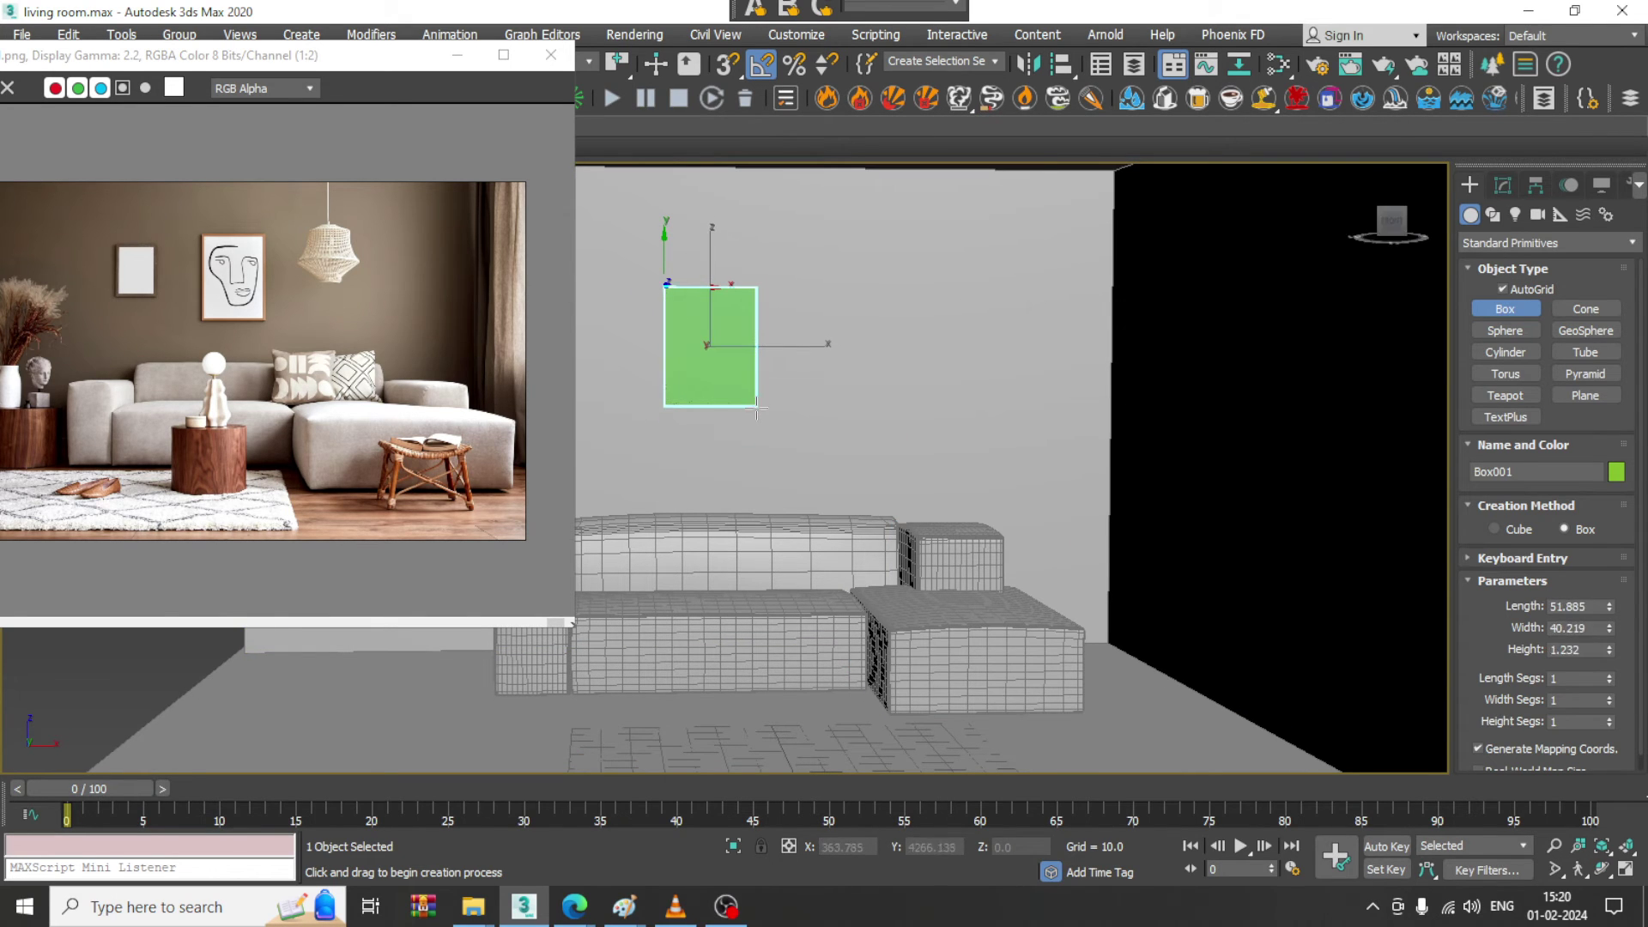
left_click(757, 413)
right_click(766, 413)
- Frame the new wall box from the front in a maximized viewport
key("z")
key("alt+w")
right_click(879, 431)
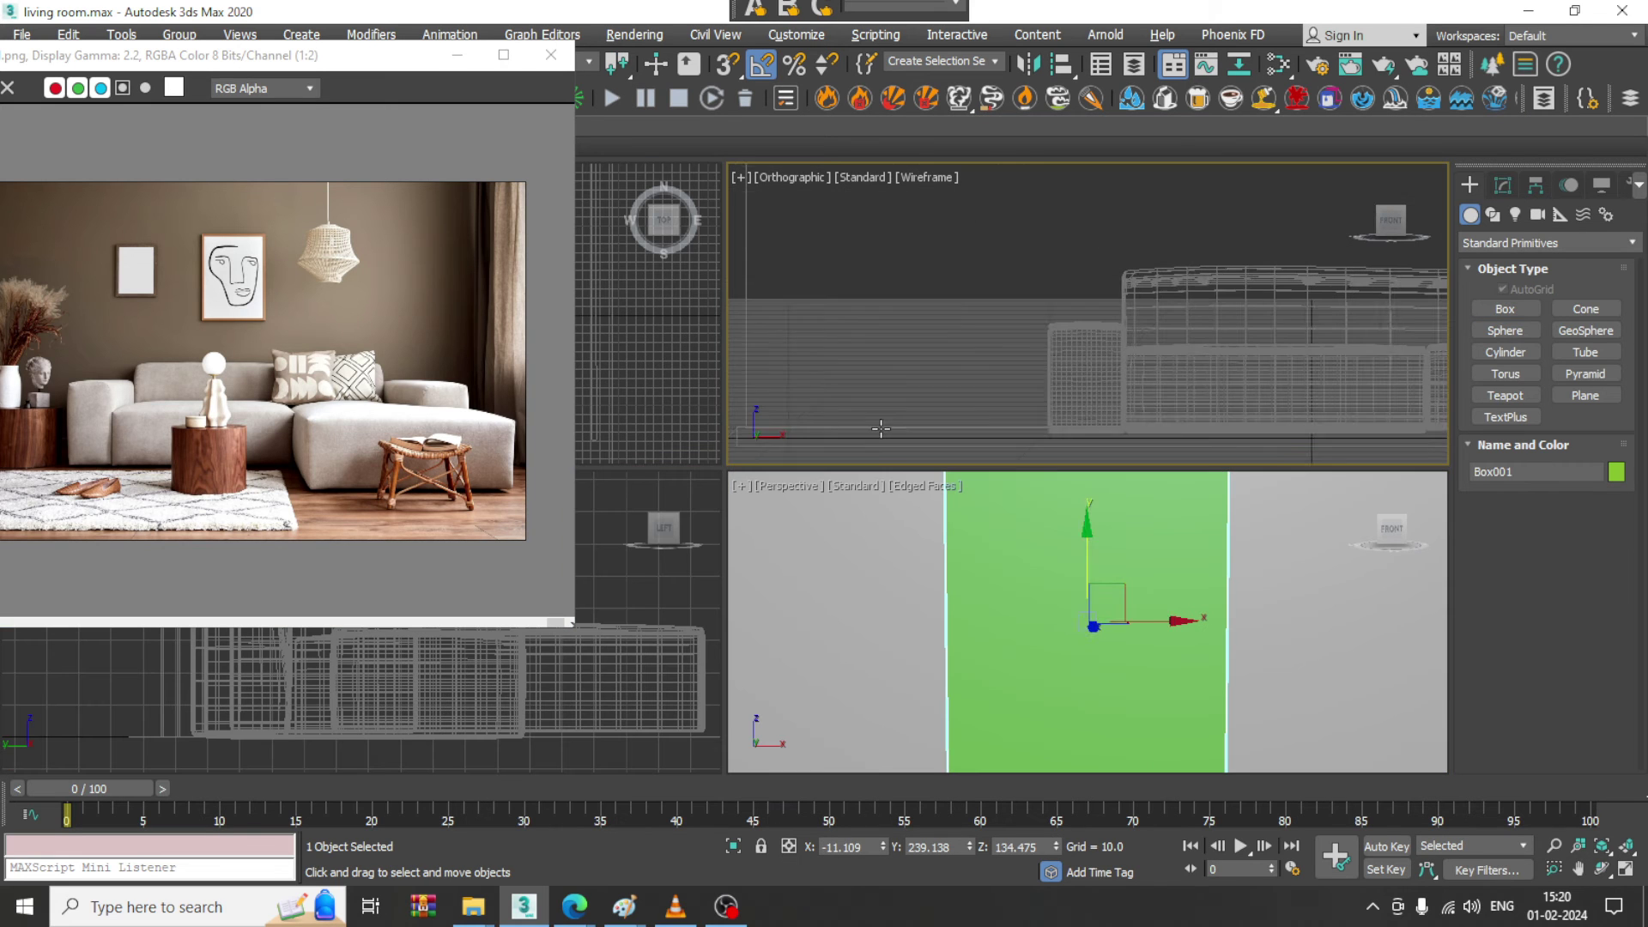
middle_click_drag(1024, 380, 990, 375)
right_click(1176, 578)
key("f")
key("alt+w")
key("z")
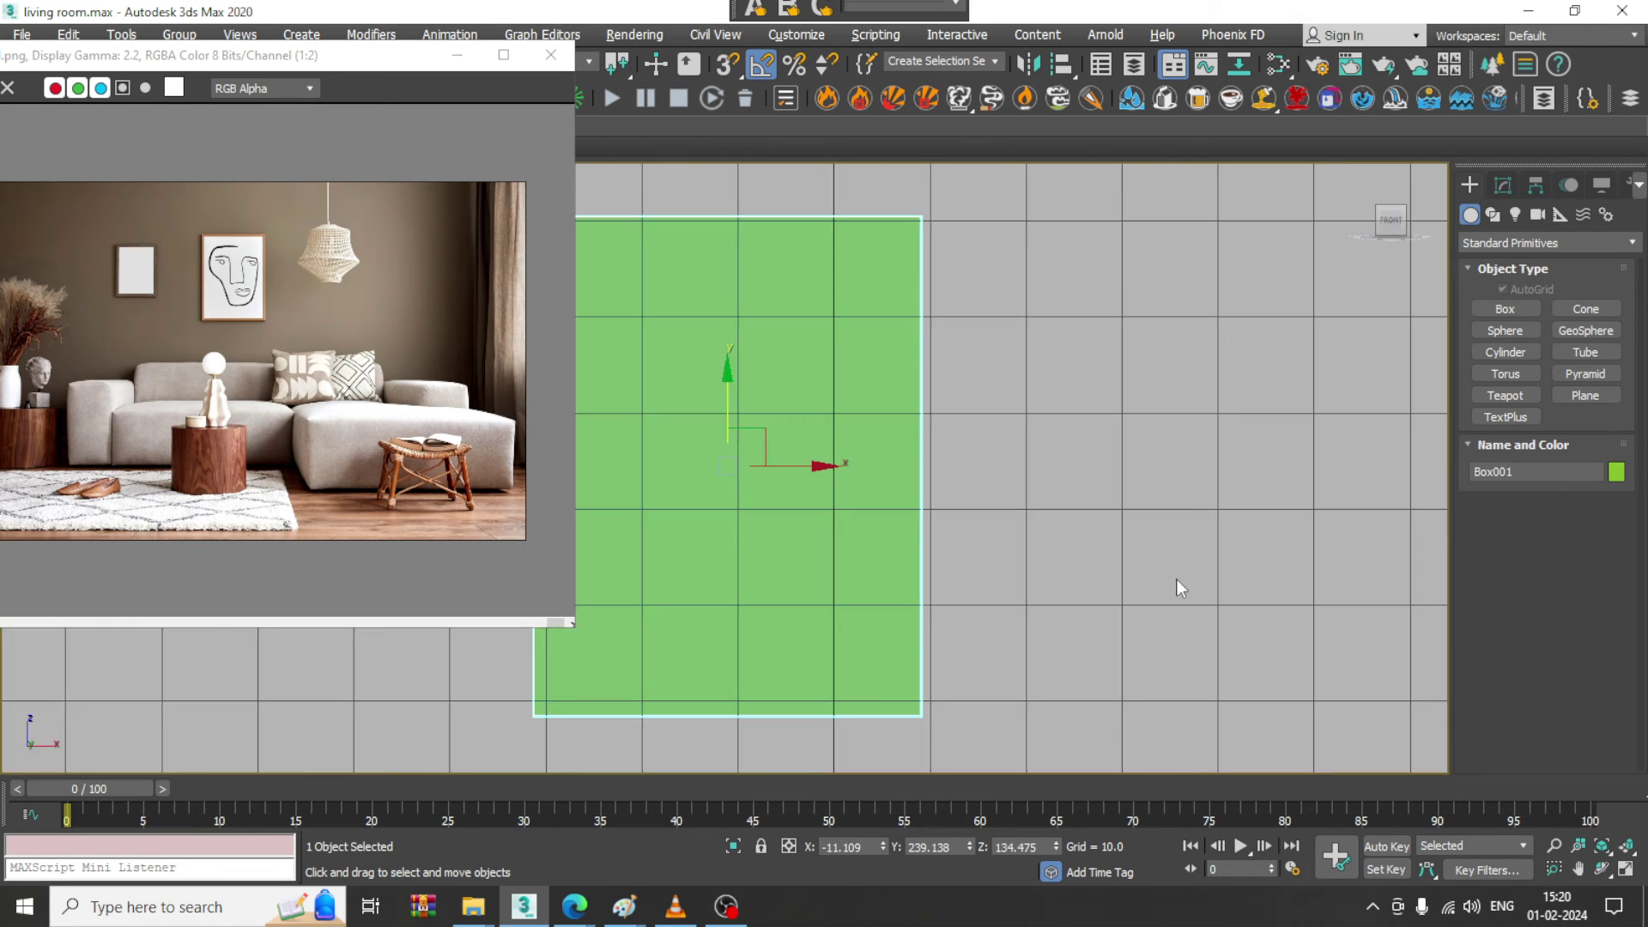
key("alt+w")
key("p")
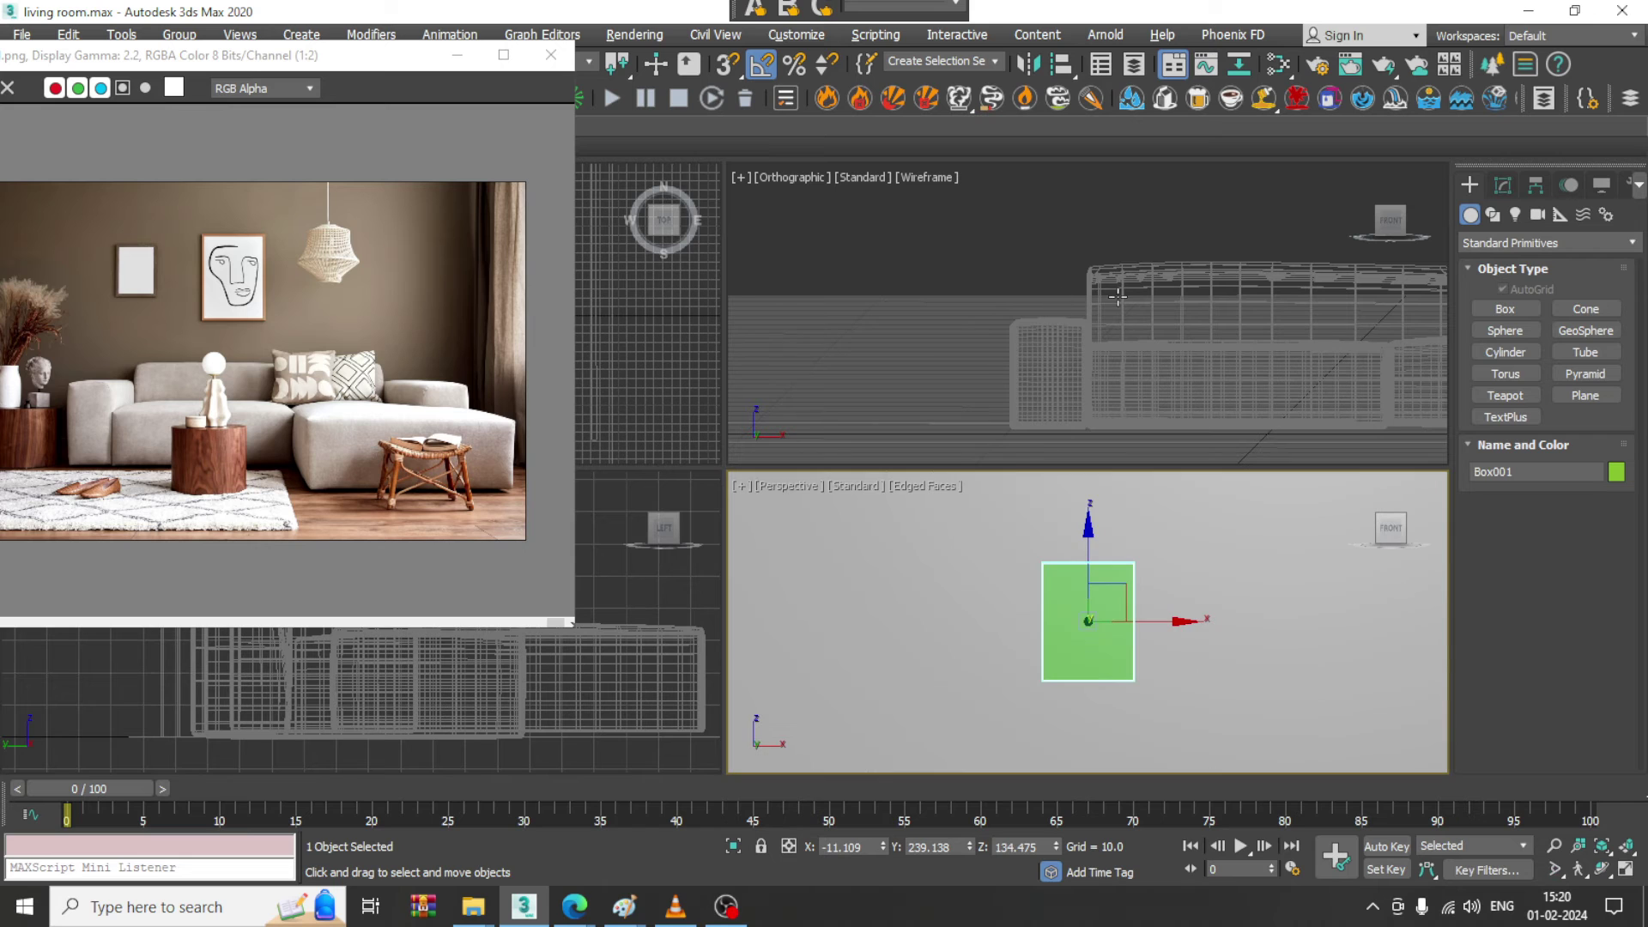
middle_click_drag(1048, 334, 976, 332)
key("f")
middle_click_drag(1132, 614, 1114, 607)
key("z")
key("alt+w")
scroll(990, 570, "down", 3)
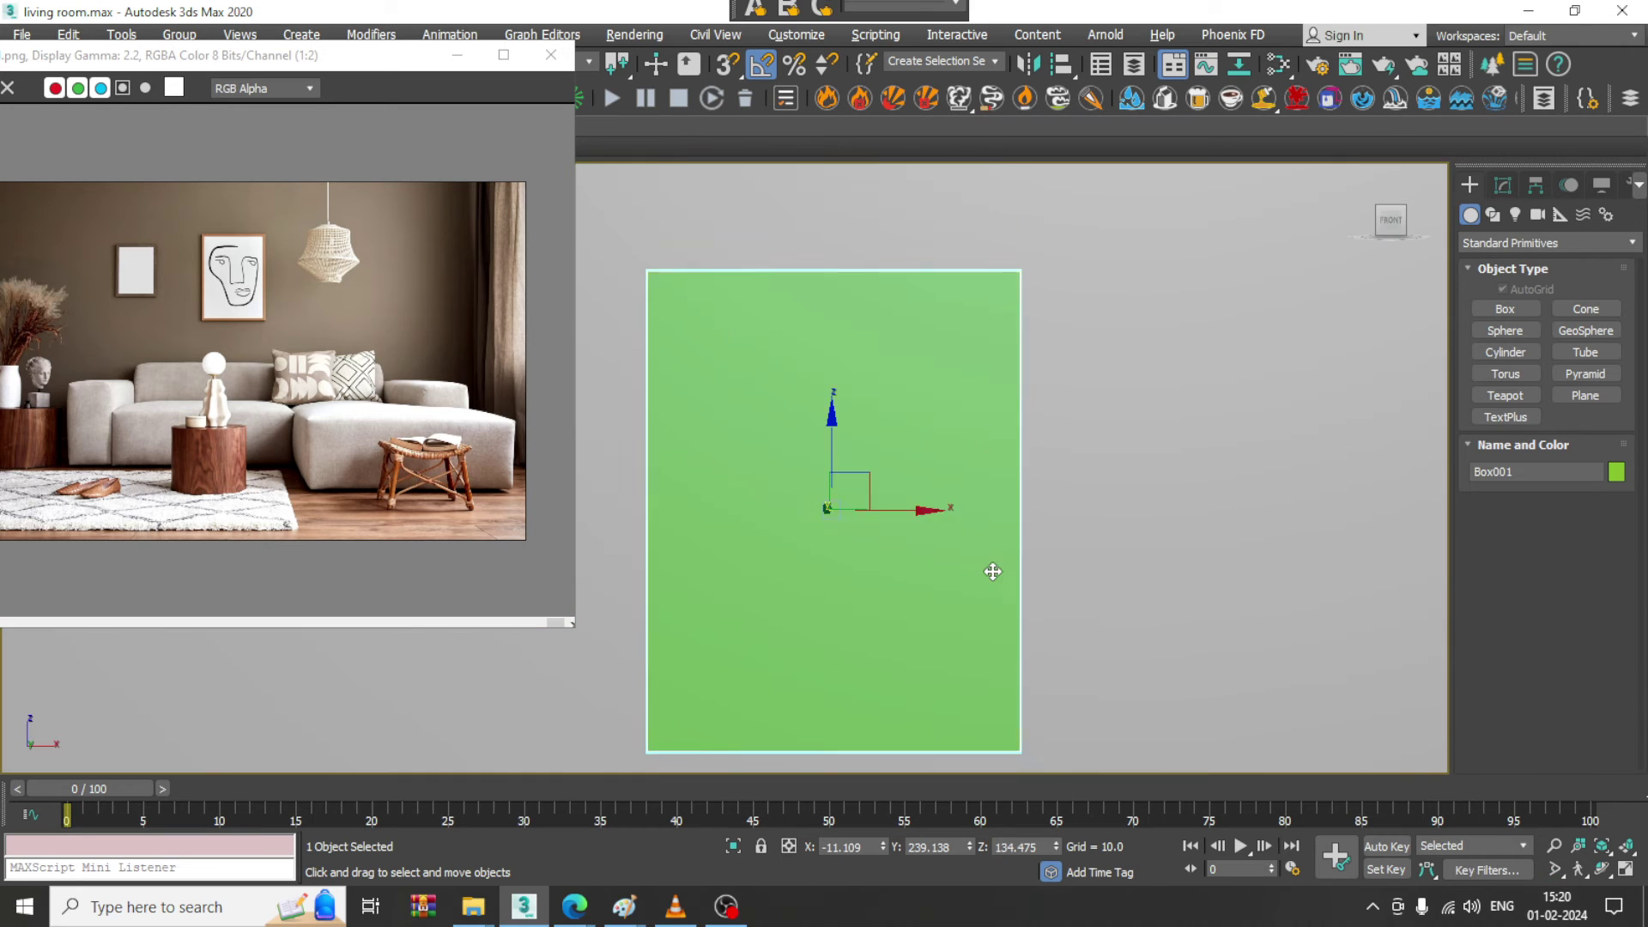
- Scale the wall box thinner along its depth and convert it to an Editable Poly
middle_click_drag(990, 570, 920, 530, "alt")
key("r")
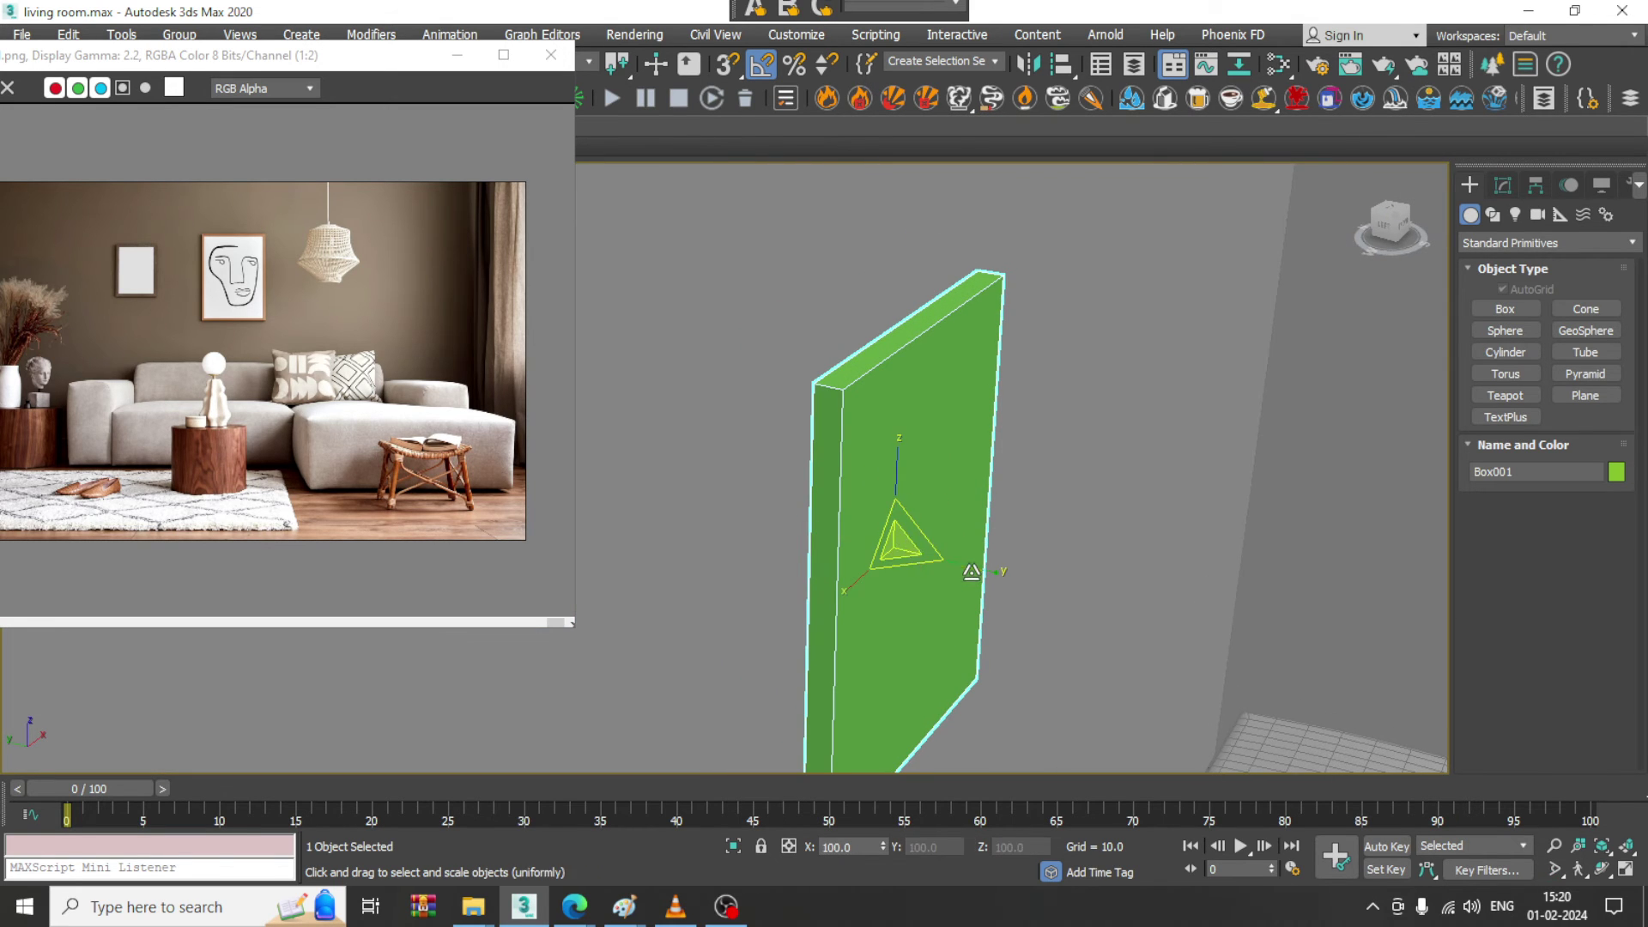
left_click_drag(973, 569, 837, 531)
key("w")
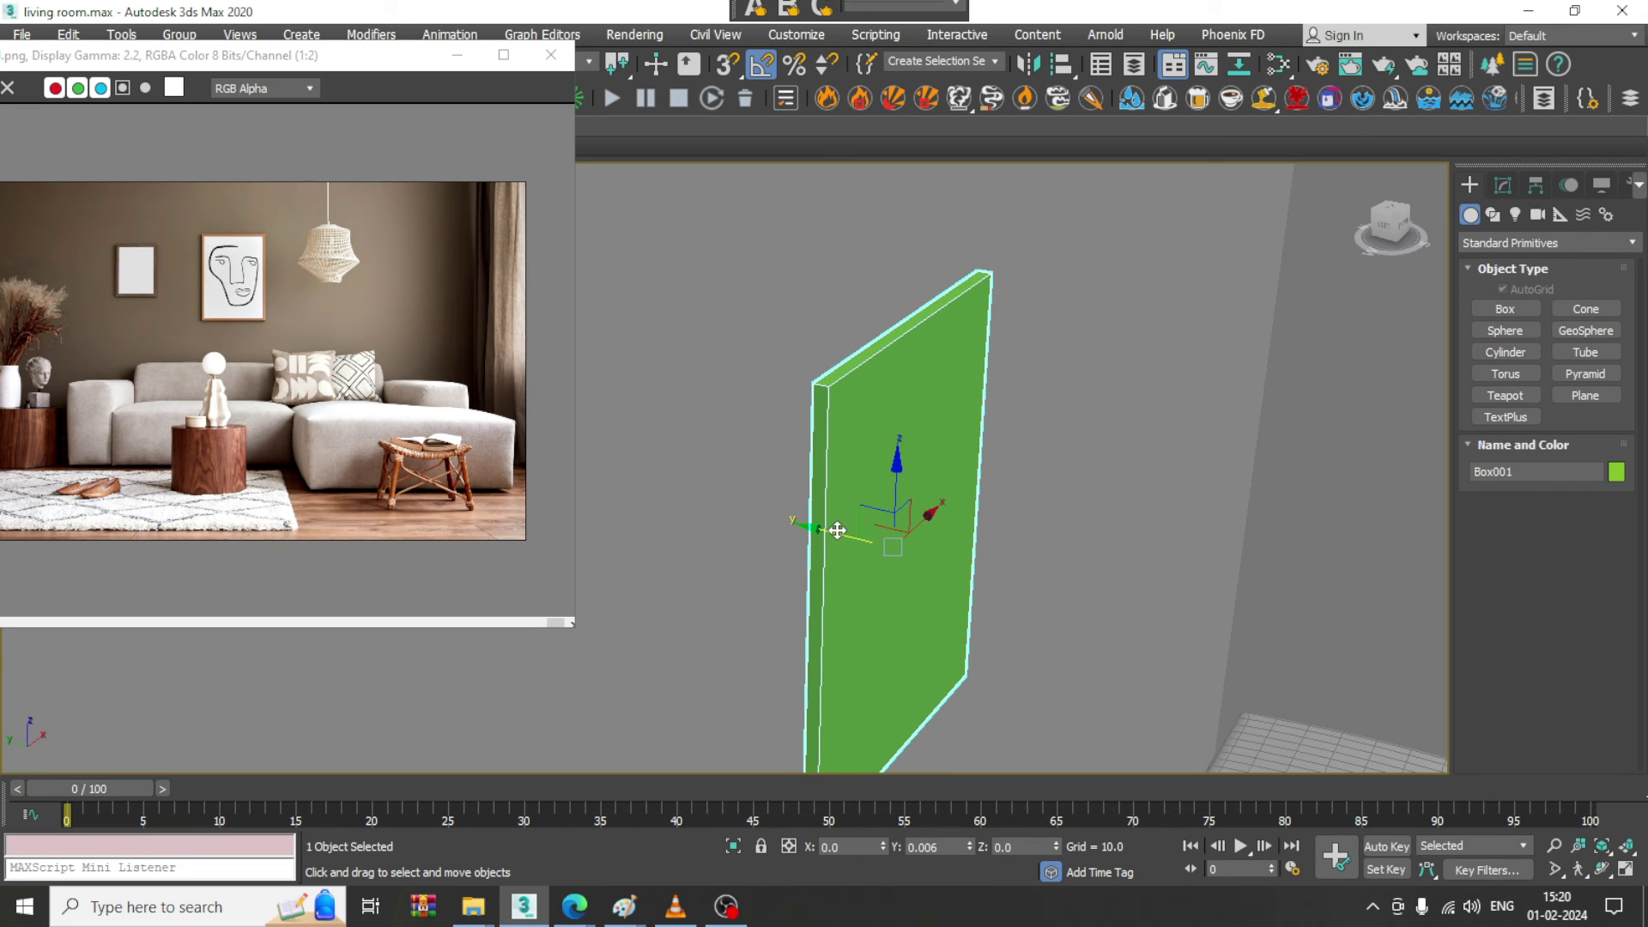
right_click(846, 480)
mouse_move(1013, 602)
left_click(1111, 622)
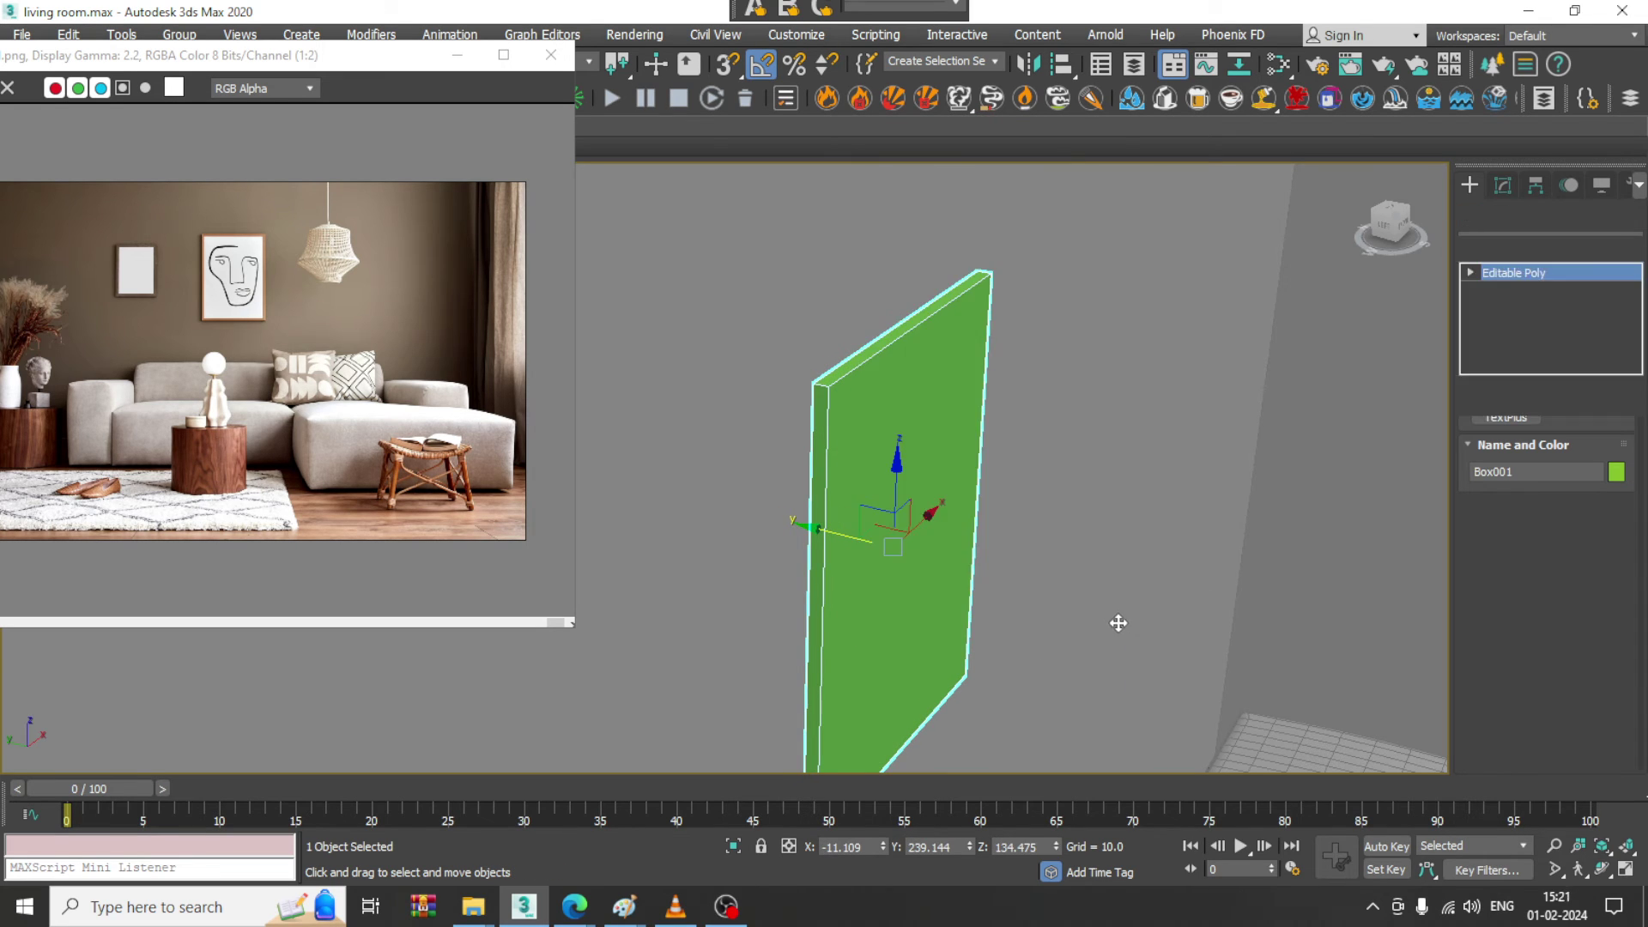
- Inset the front polygon of the wall box by 1.0 to form a frame border
key("4")
left_click(890, 466)
middle_click_drag(970, 636, 1114, 641, "alt")
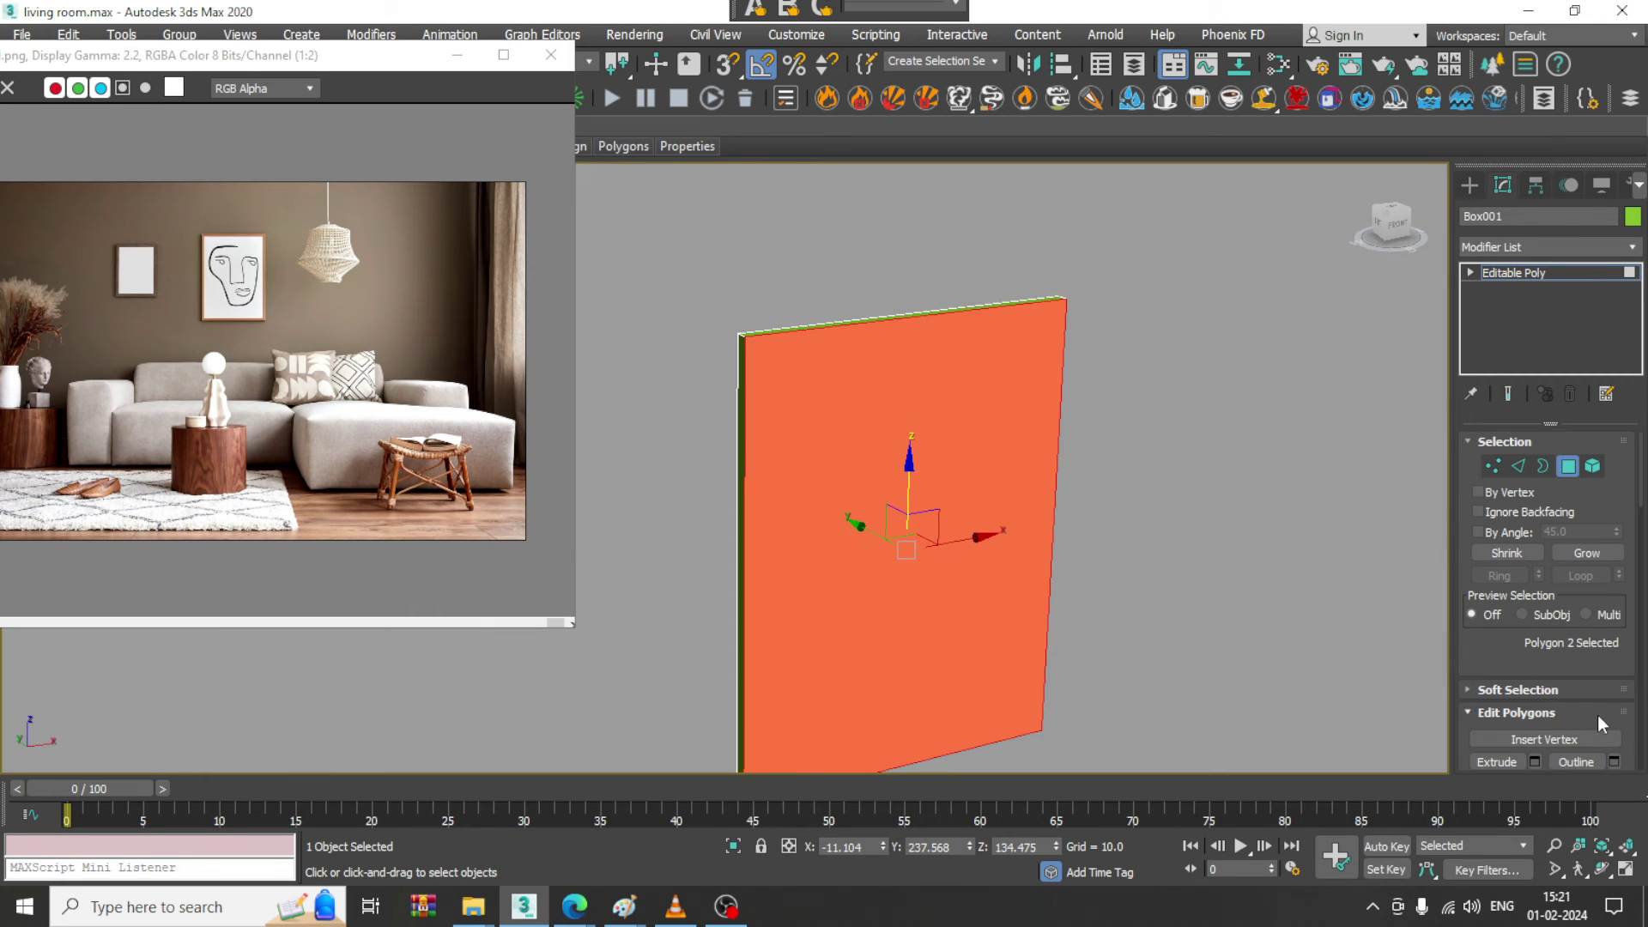
left_click_drag(1542, 648, 1538, 521)
left_click(1614, 663)
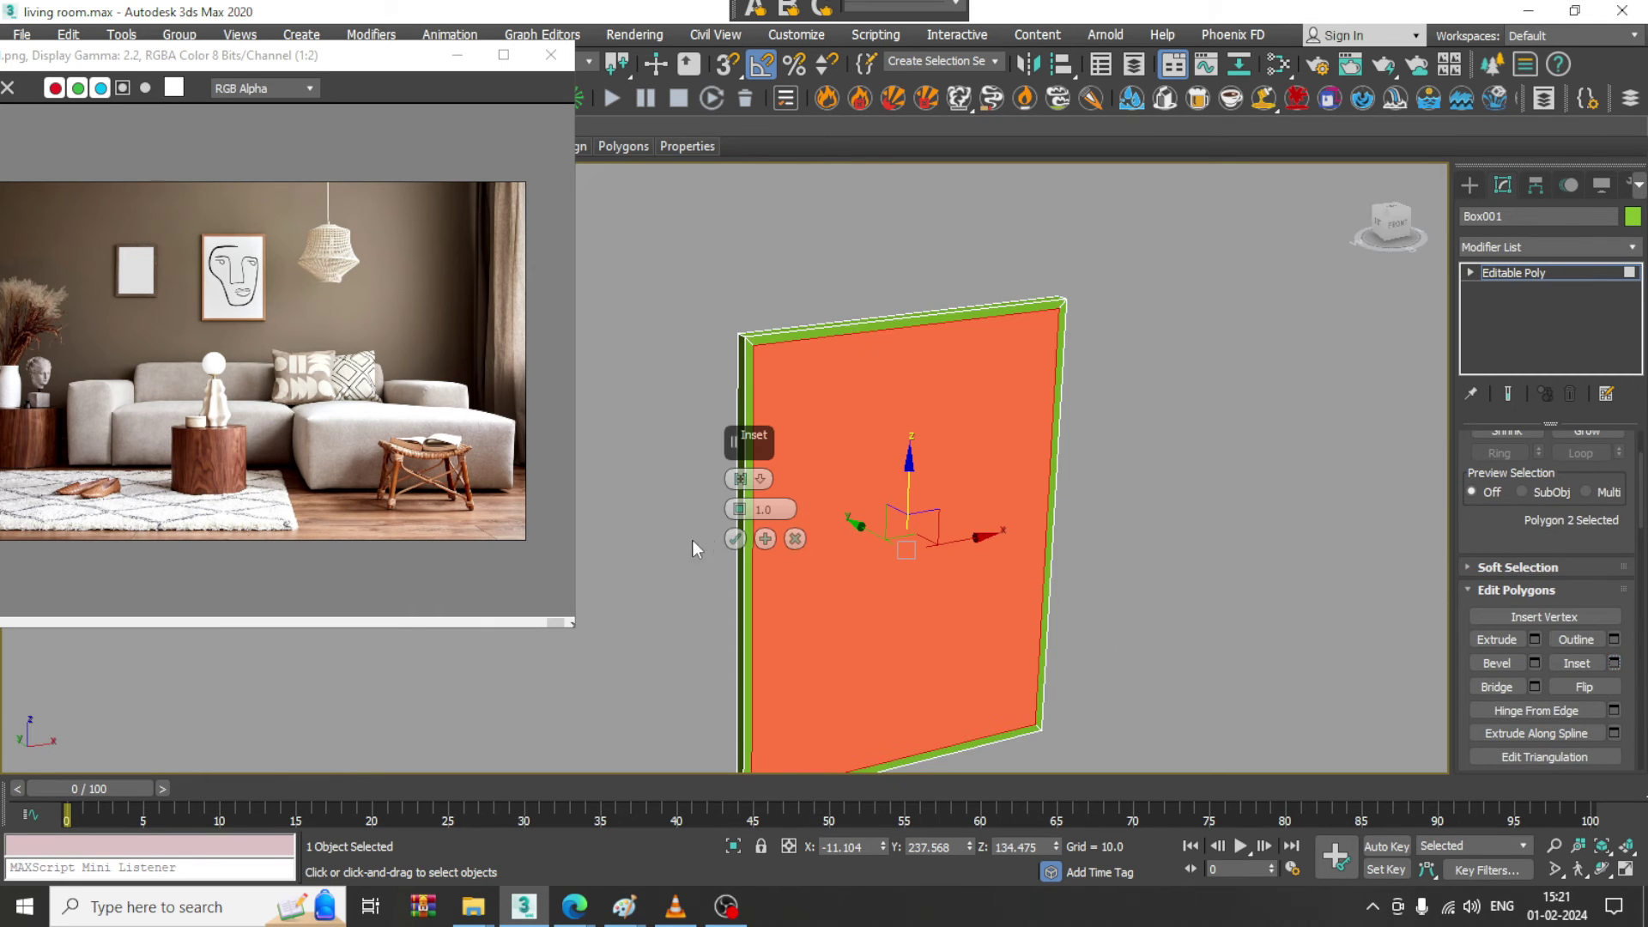
left_click(734, 540)
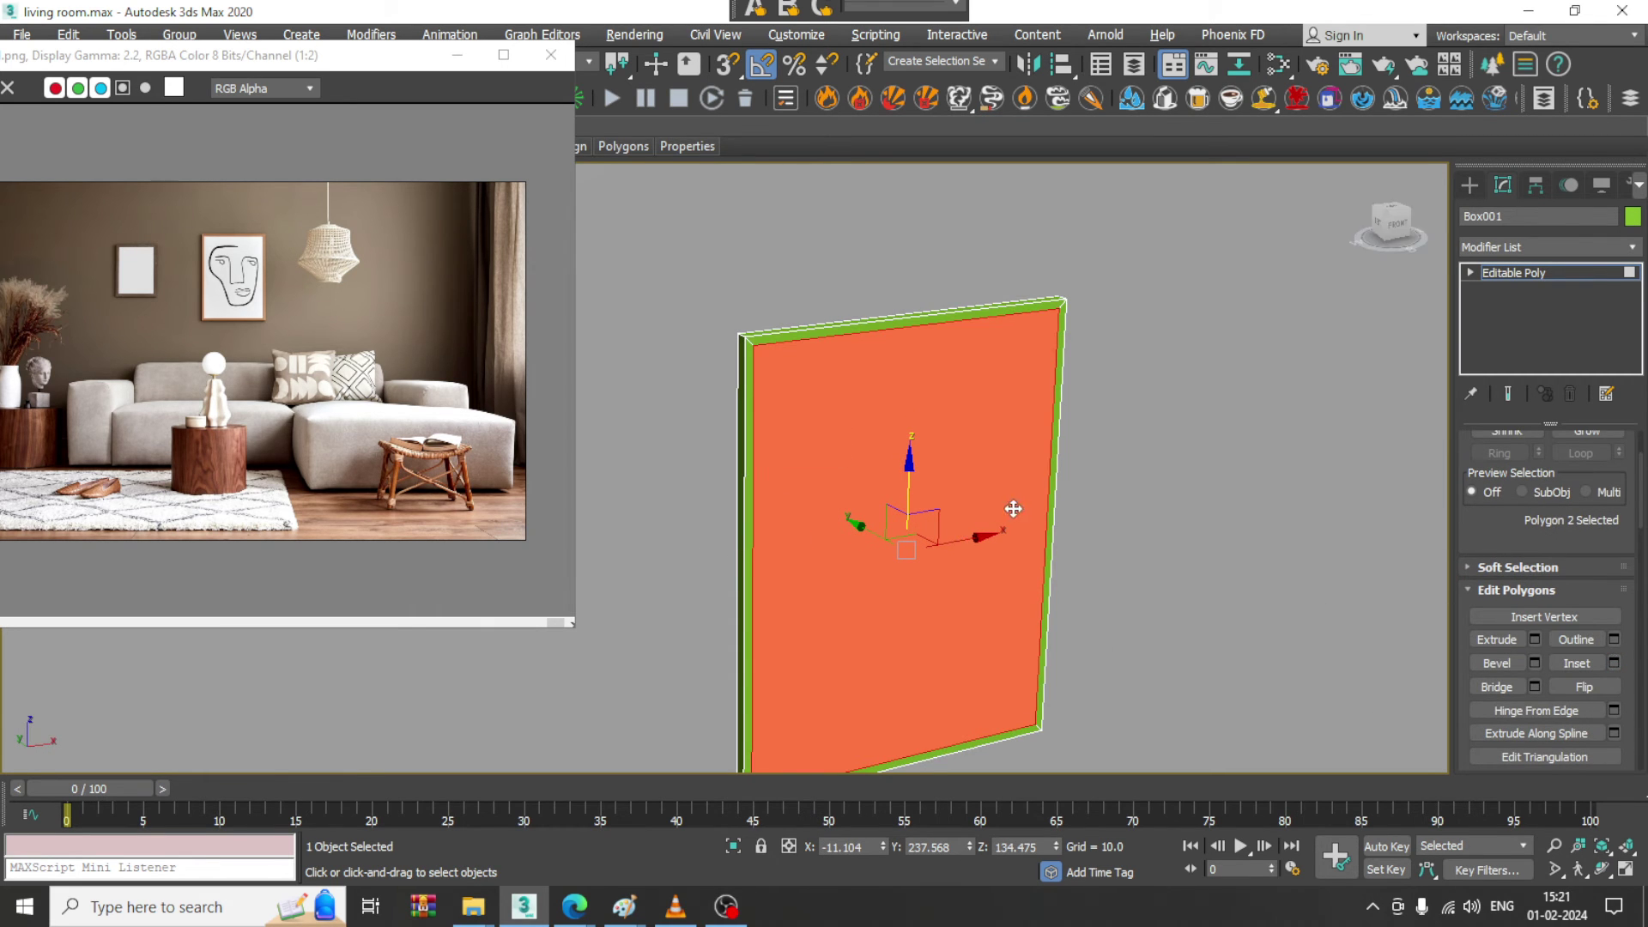
- Extrude the inset front polygon to a height of about -0.628 and leave polygon editing
left_click(1535, 641)
left_click_drag(739, 517, 784, 606)
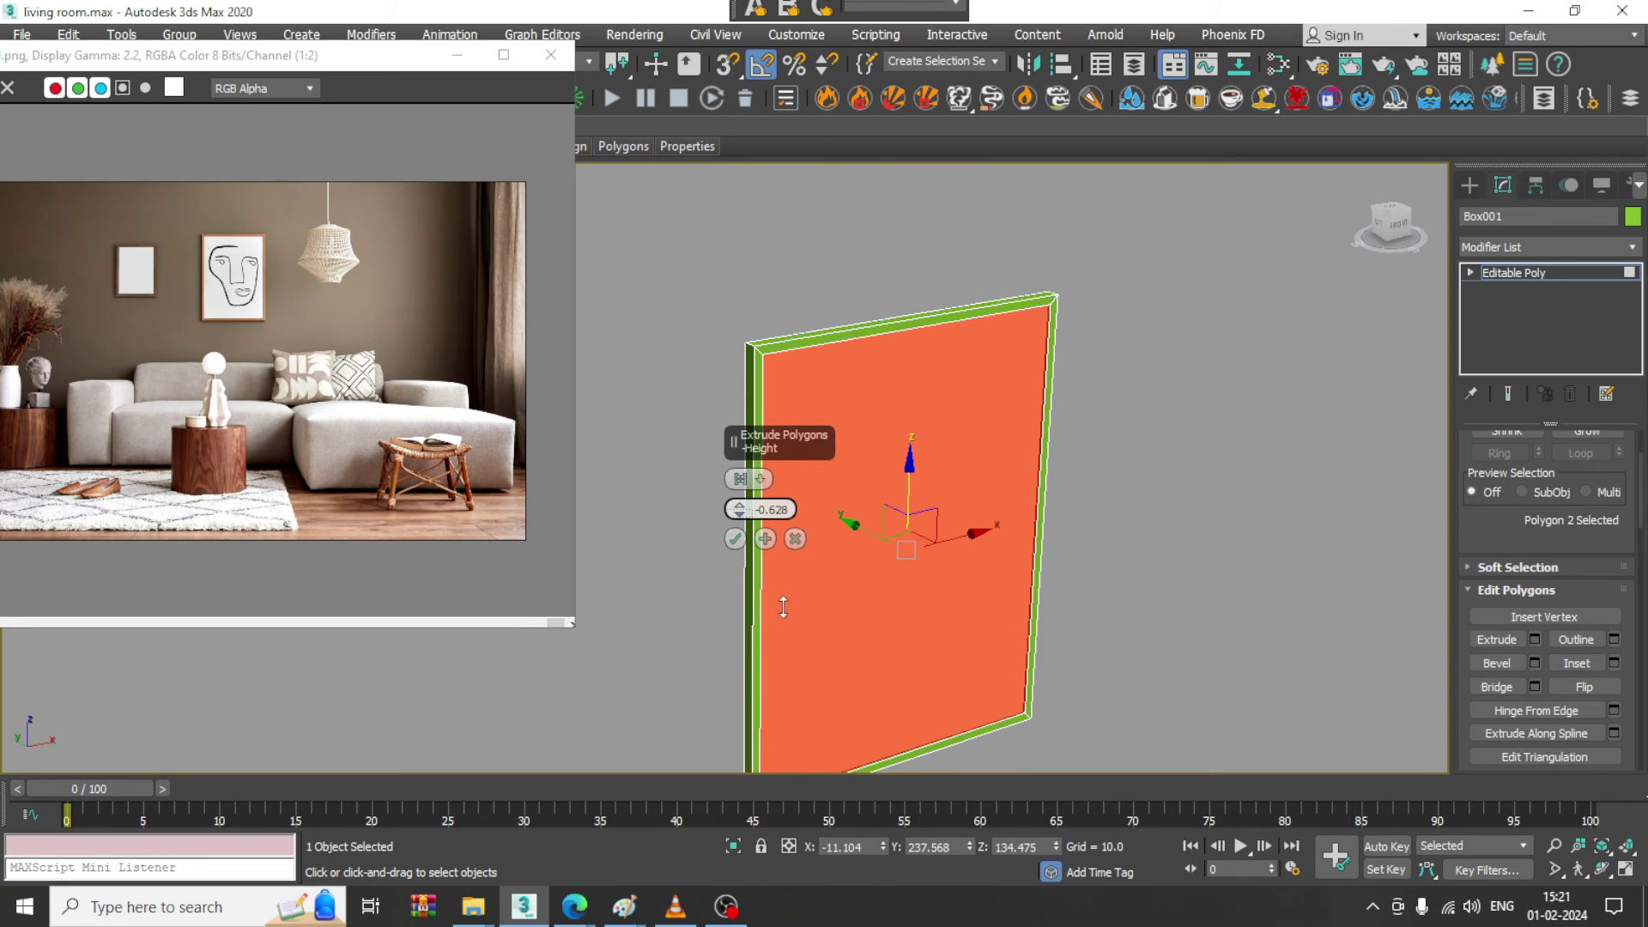
left_click(735, 539)
scroll(1152, 532, "down", 10)
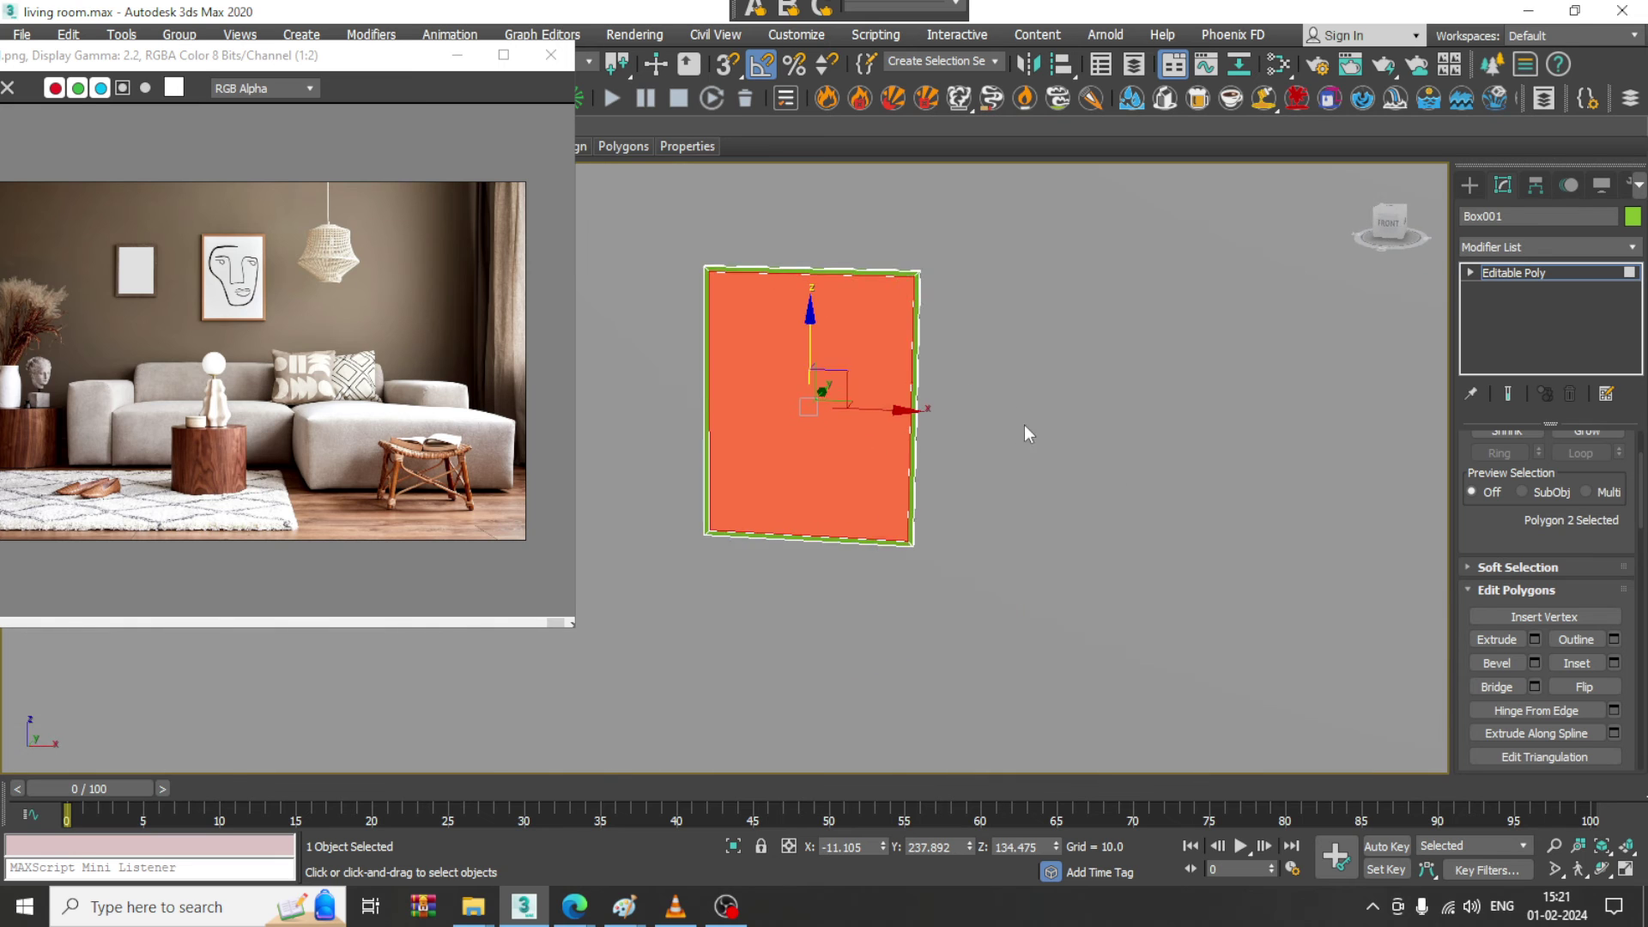
scroll(998, 440, "down", 3)
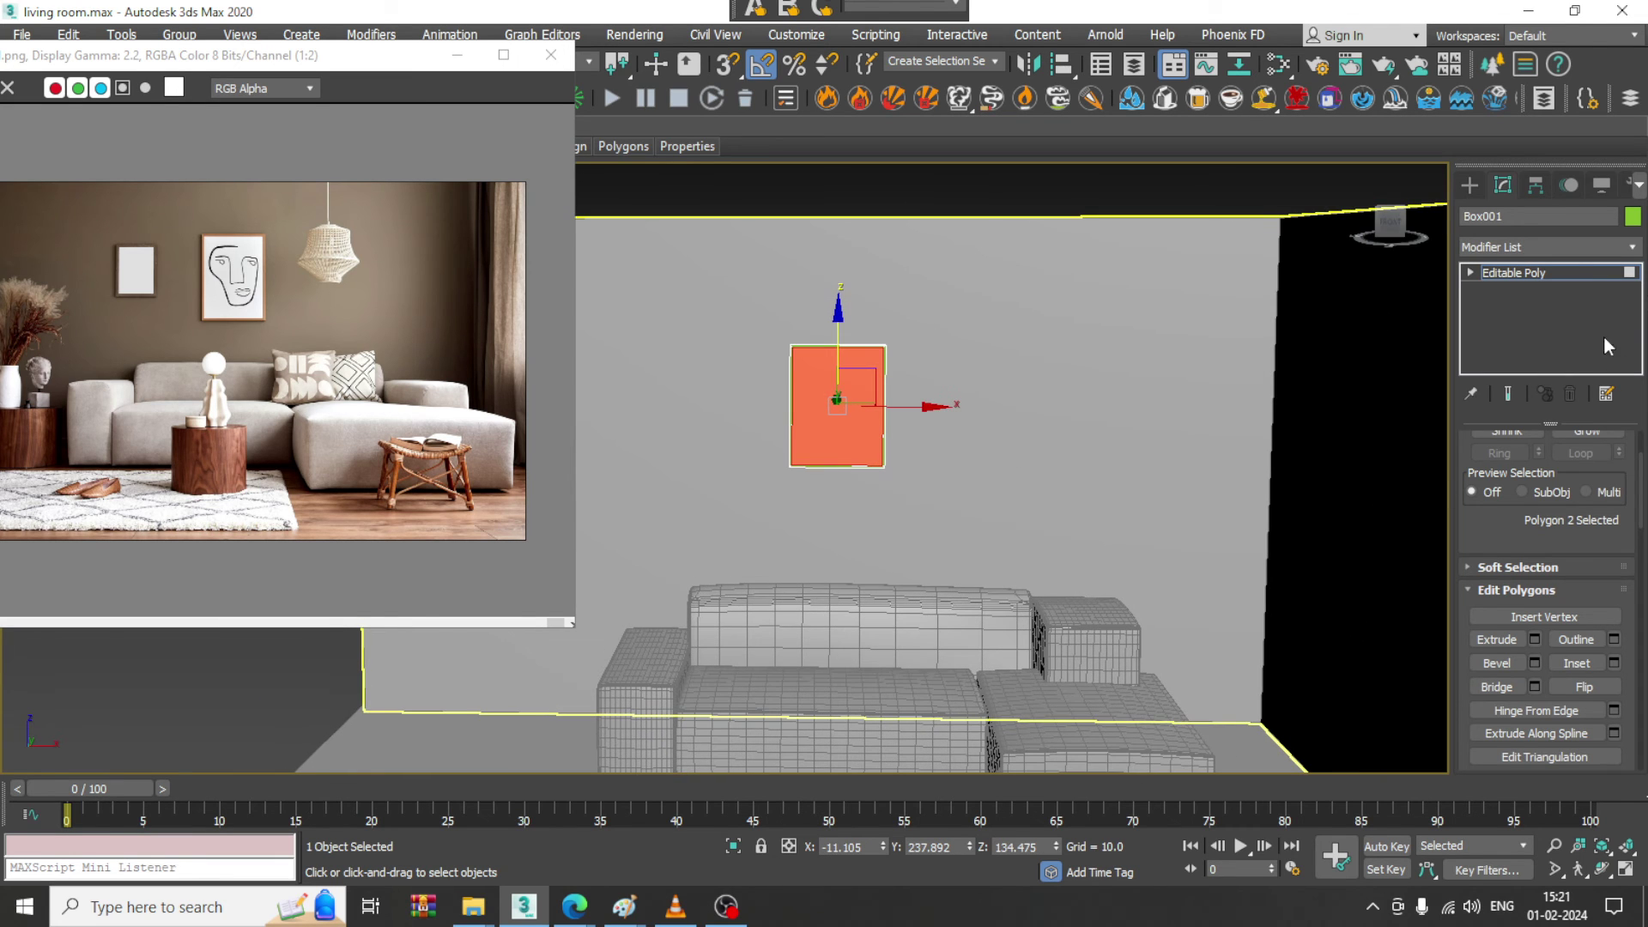
left_click(1576, 272)
middle_click_drag(975, 502, 974, 416)
key("r")
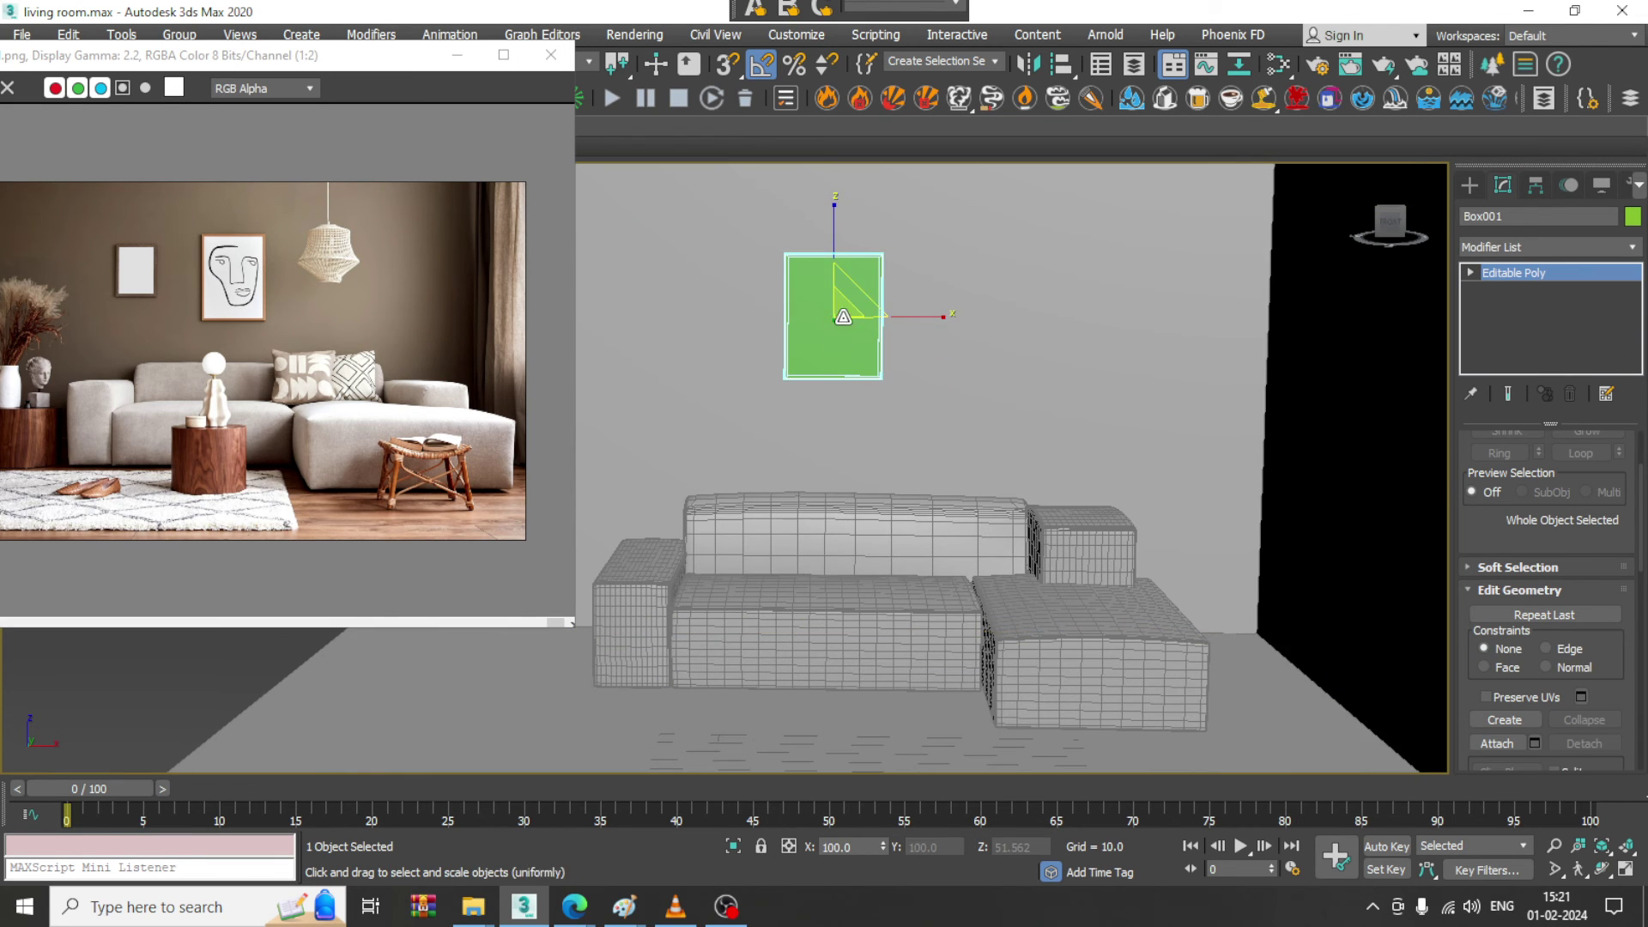
key("w")
- Convert the smoothed chaise to an Editable Poly and add an FFD(box) 4x4x4 modifier to it
left_click(1055, 653)
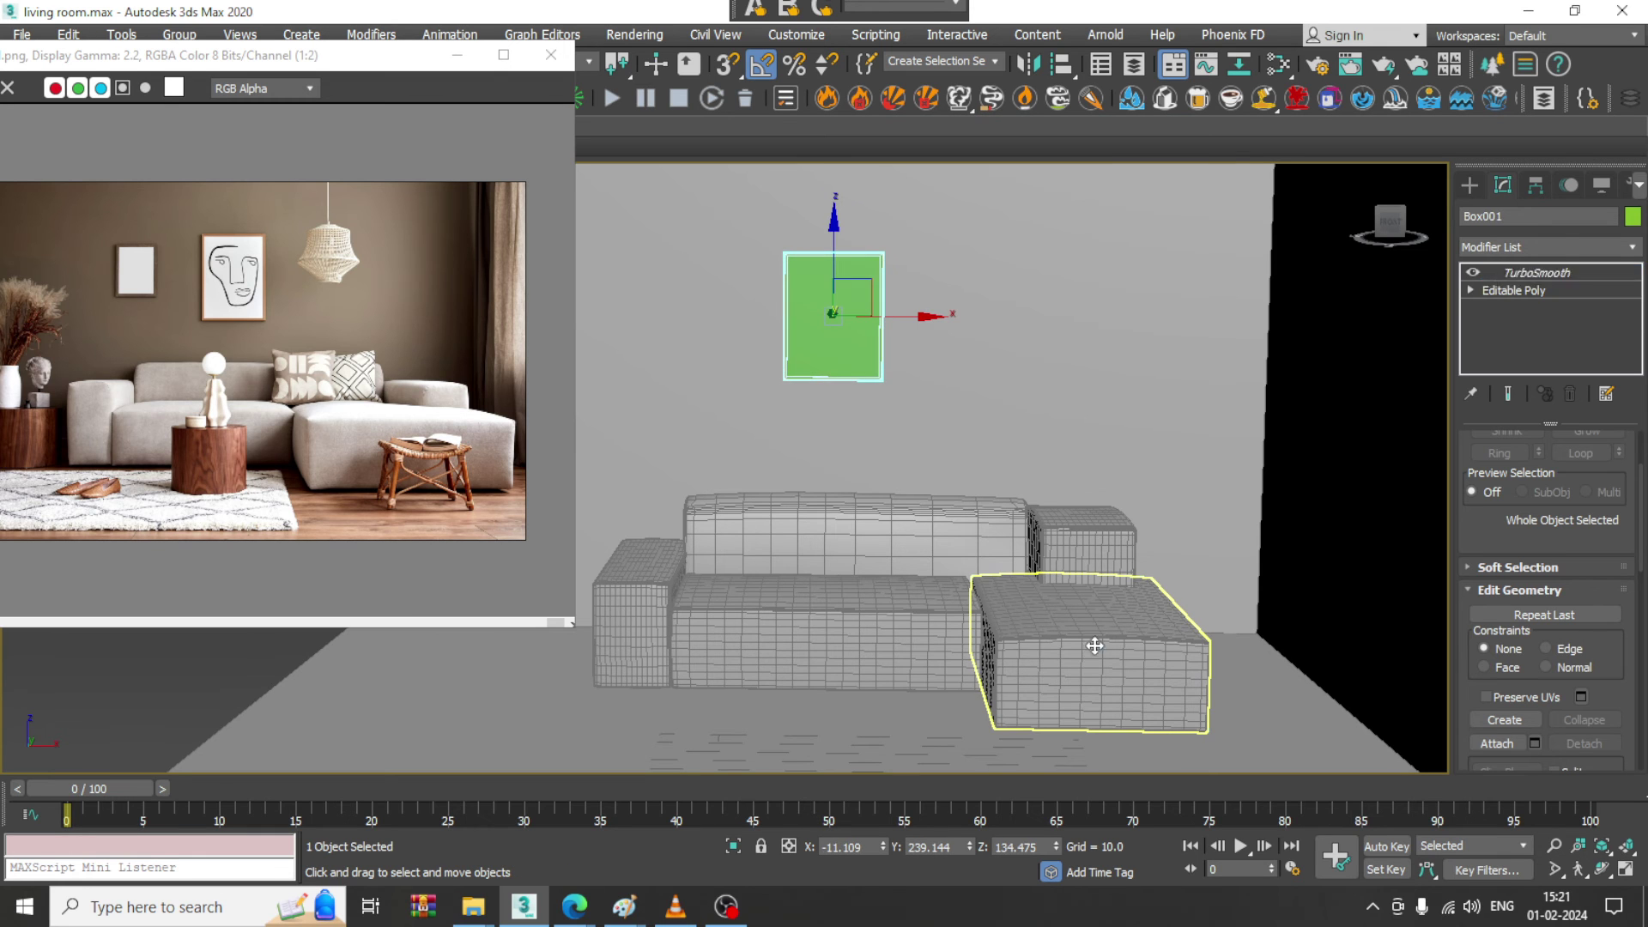
middle_click_drag(1092, 648, 1061, 626)
scroll(1061, 627, "up", 2)
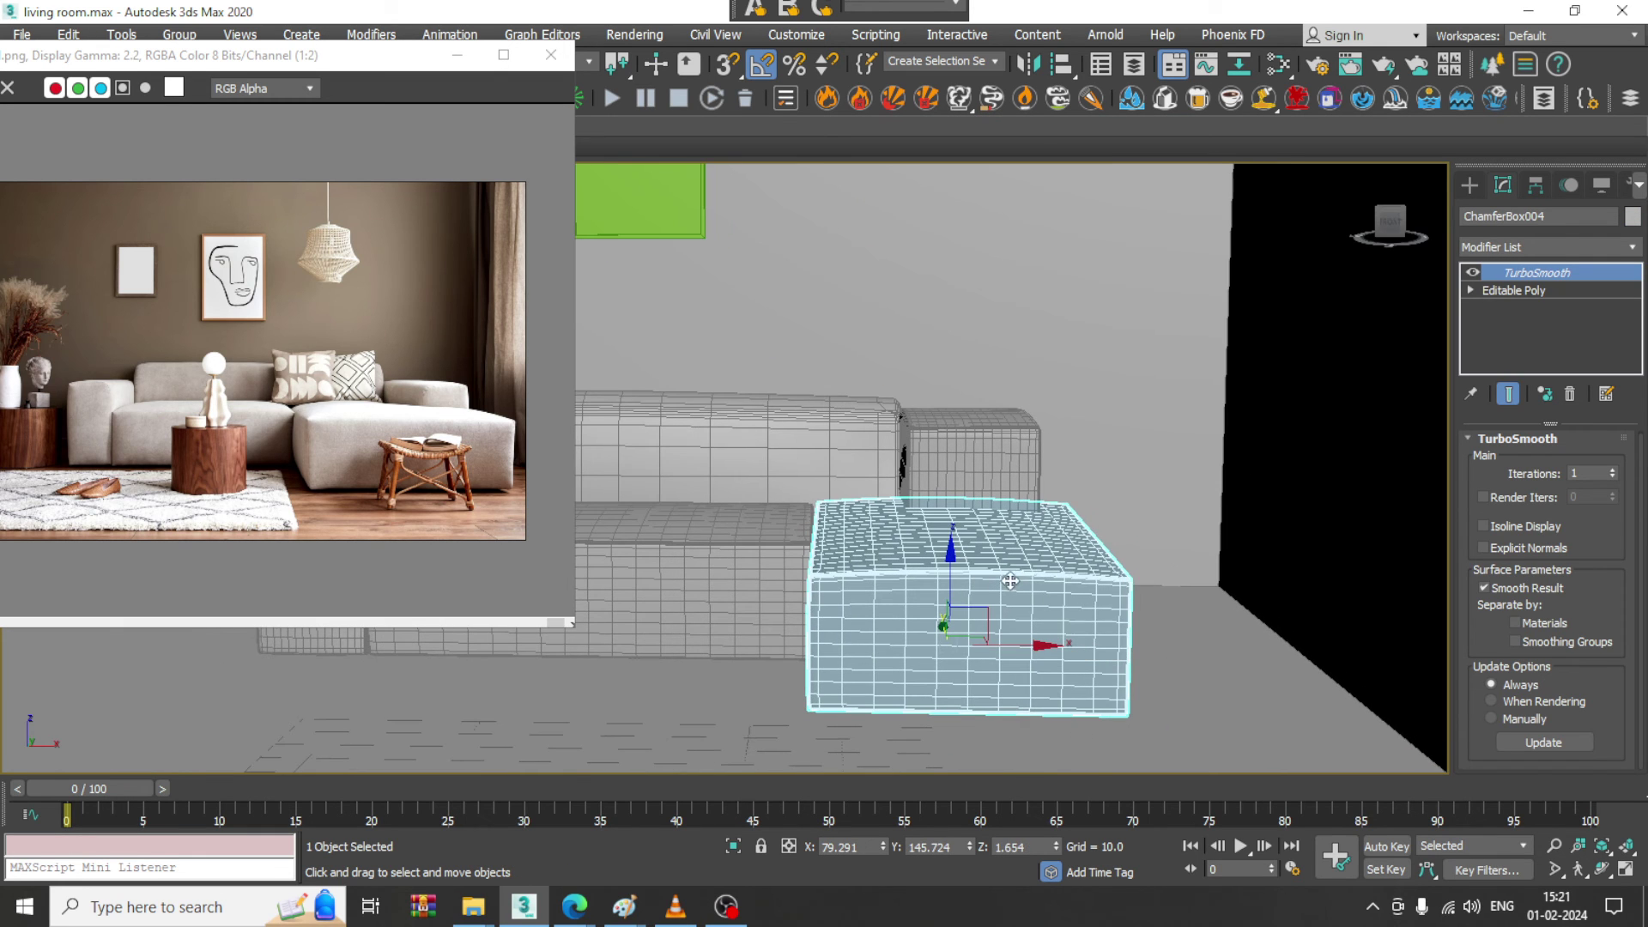
right_click(956, 560)
mouse_move(1071, 782)
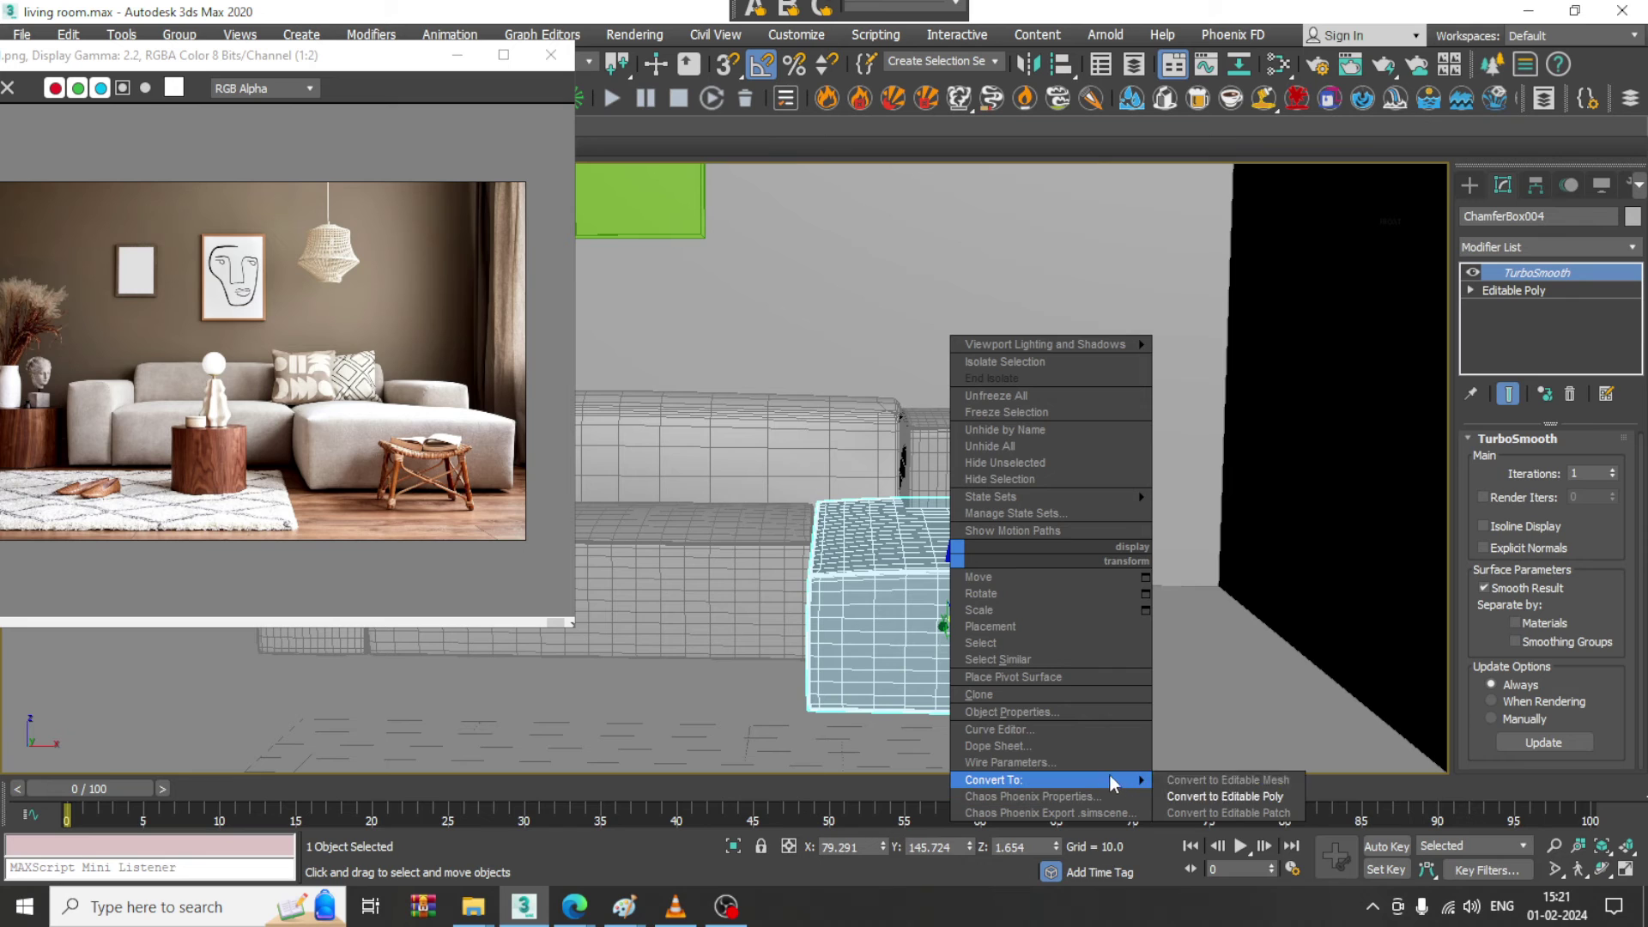
left_click(1220, 796)
left_click(1537, 248)
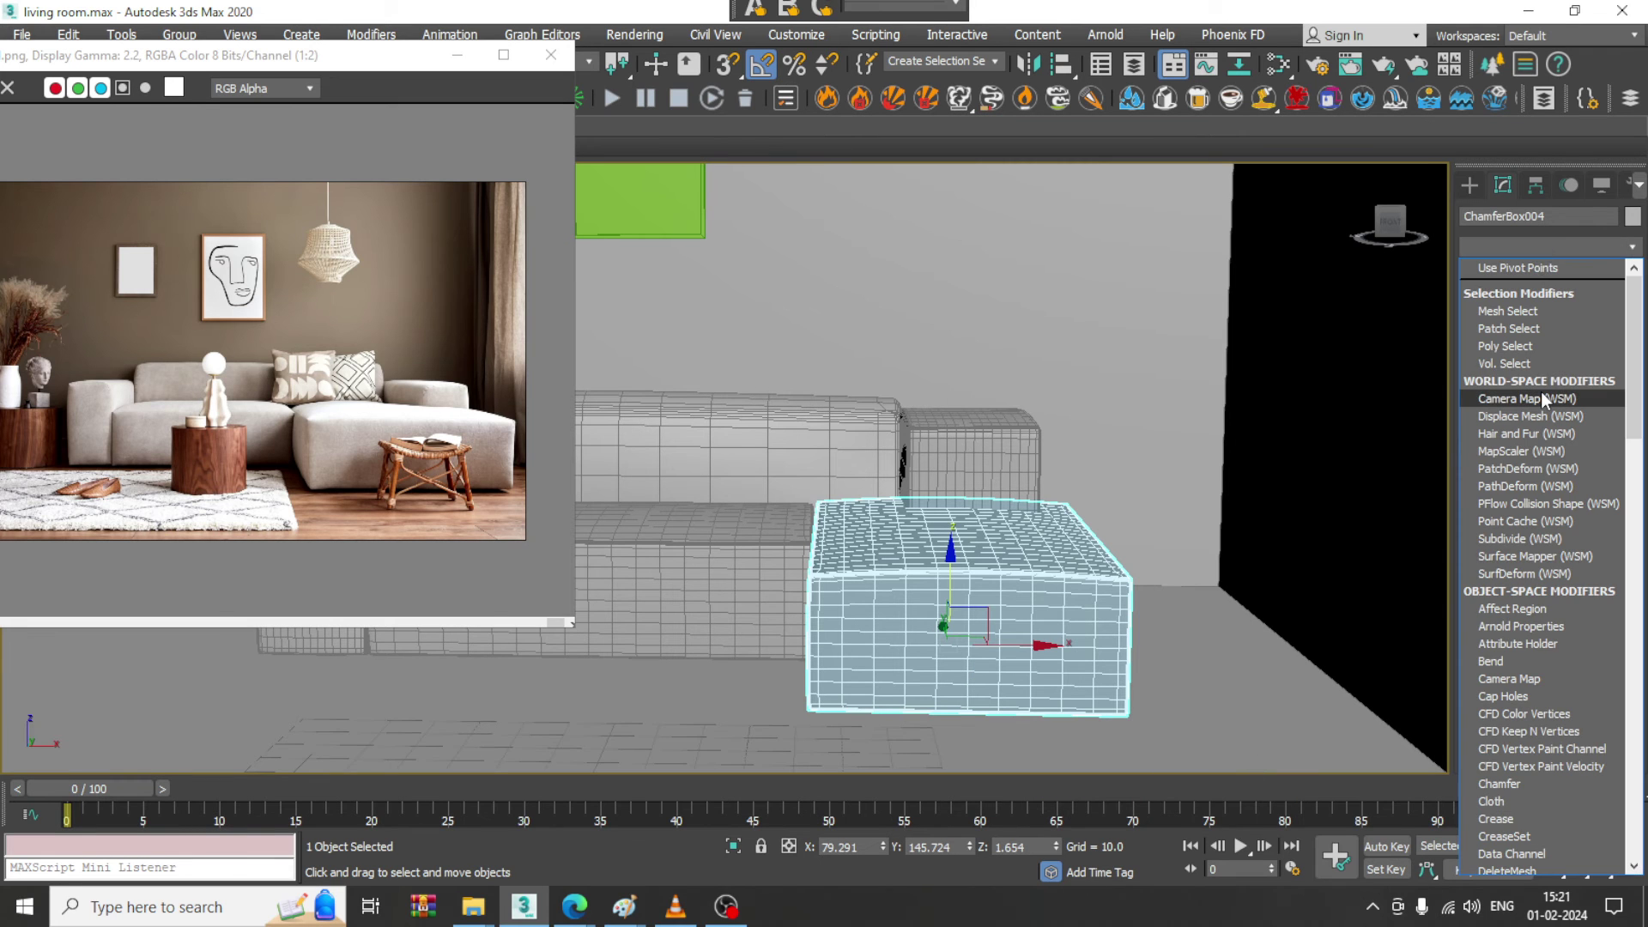
scroll(1542, 391, "down", 10)
left_click(1533, 347)
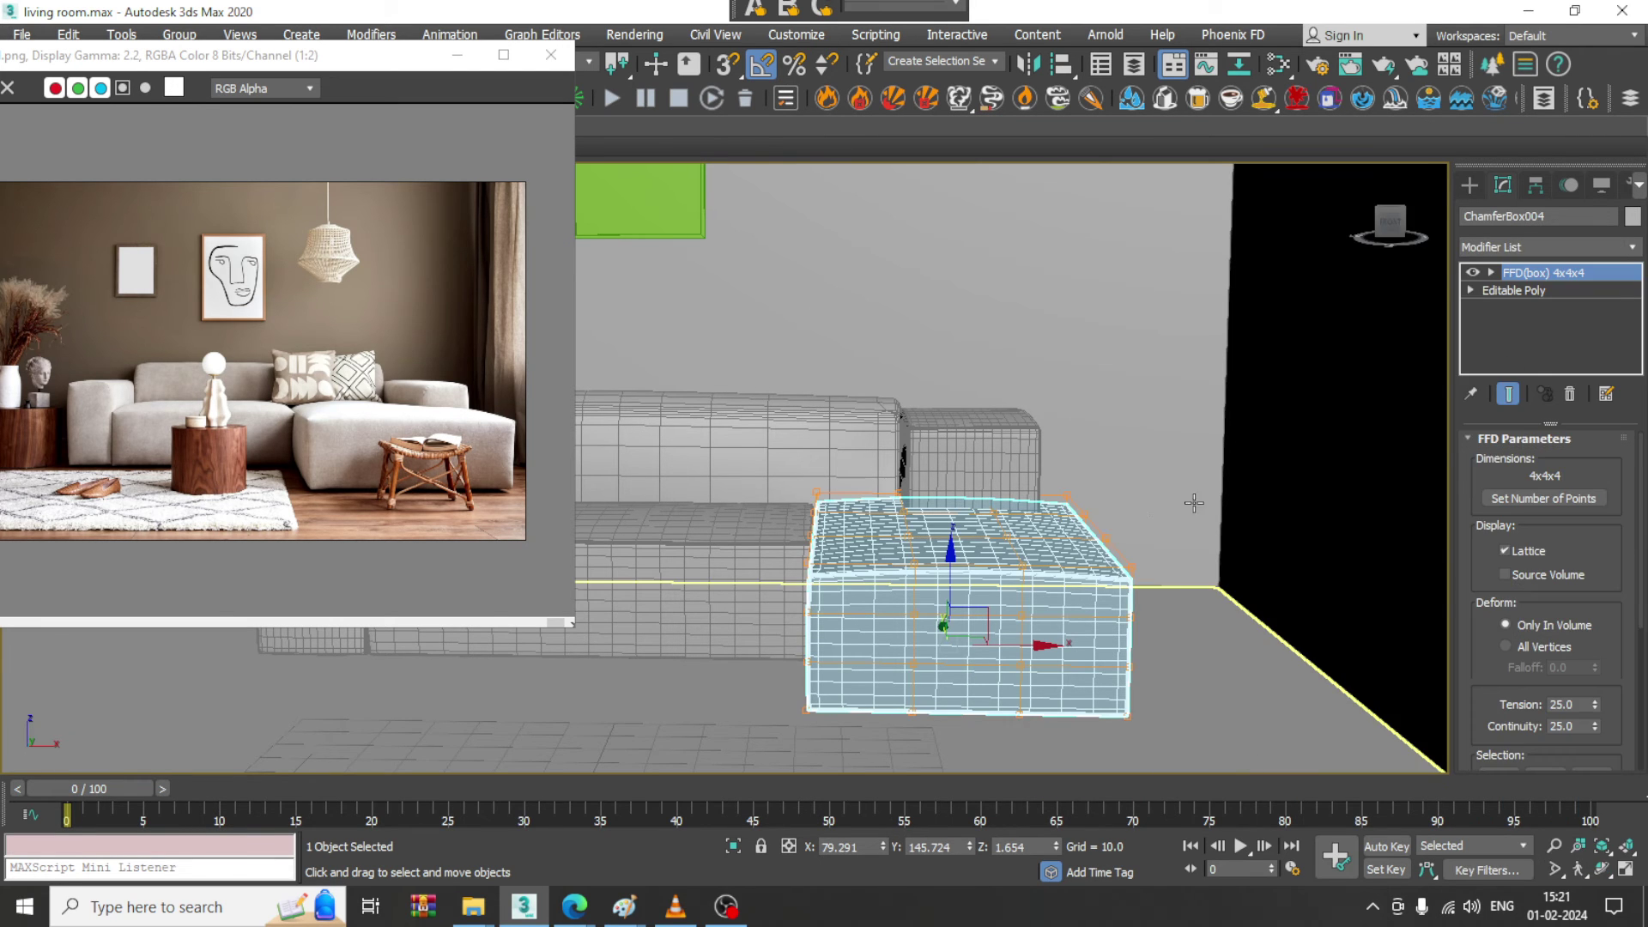
- Enter control-point editing on the chaise's FFD lattice and lower an inner control point to about Z 15.7
key("1")
middle_click_drag(1067, 554, 985, 565, "alt")
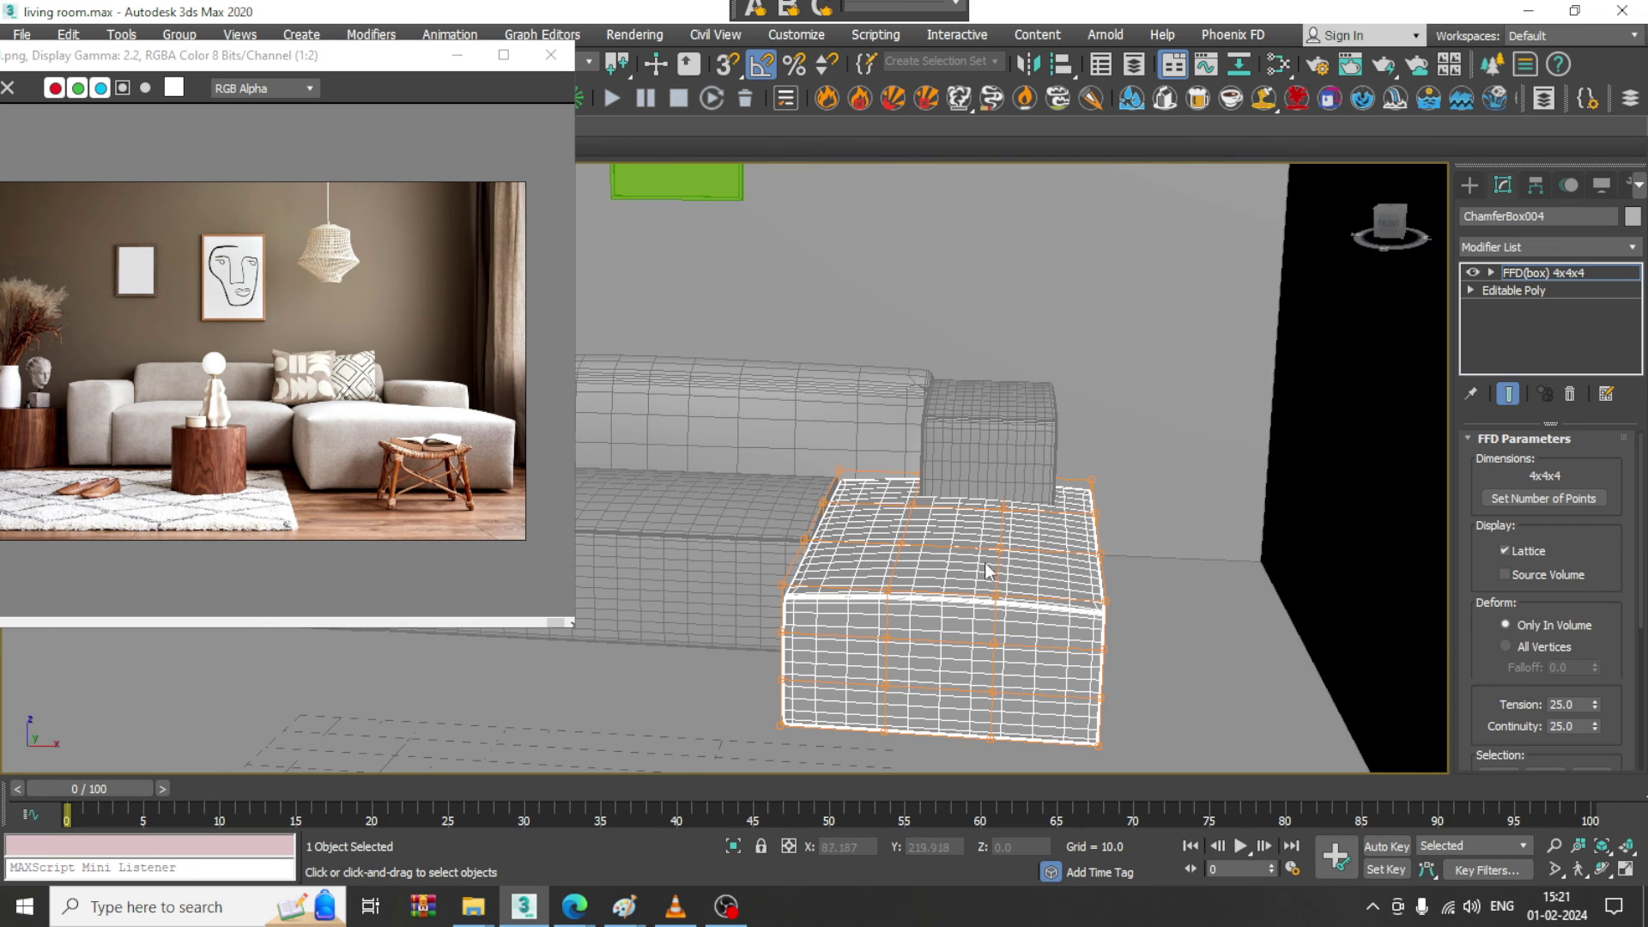
key("w")
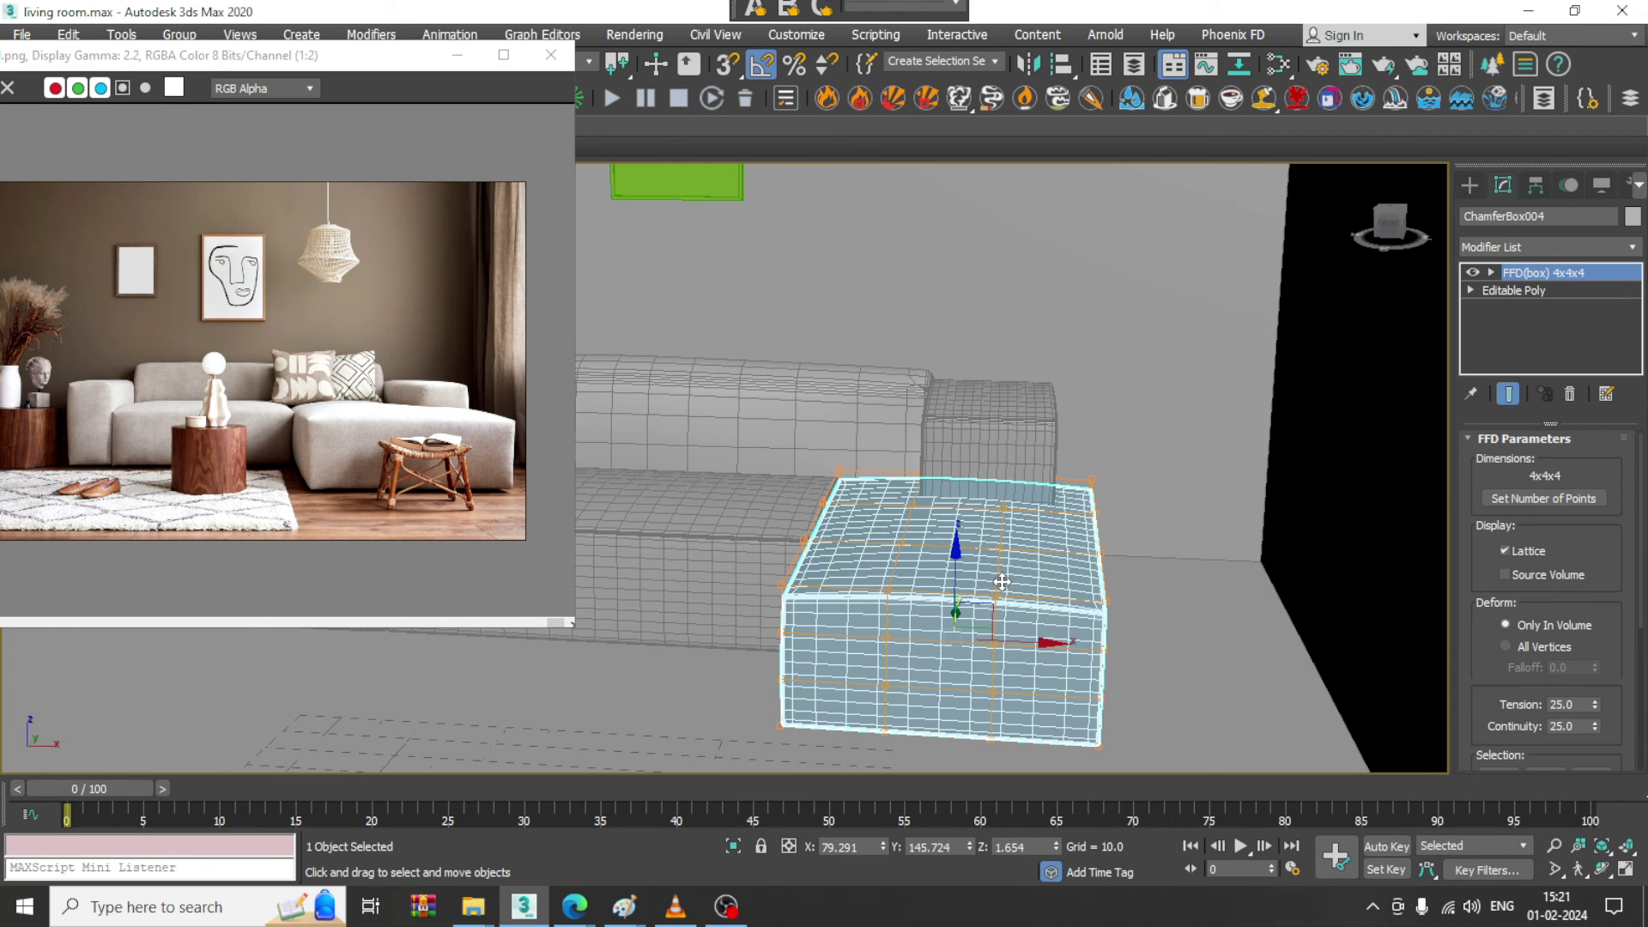
left_click(1492, 272)
left_click(1536, 291)
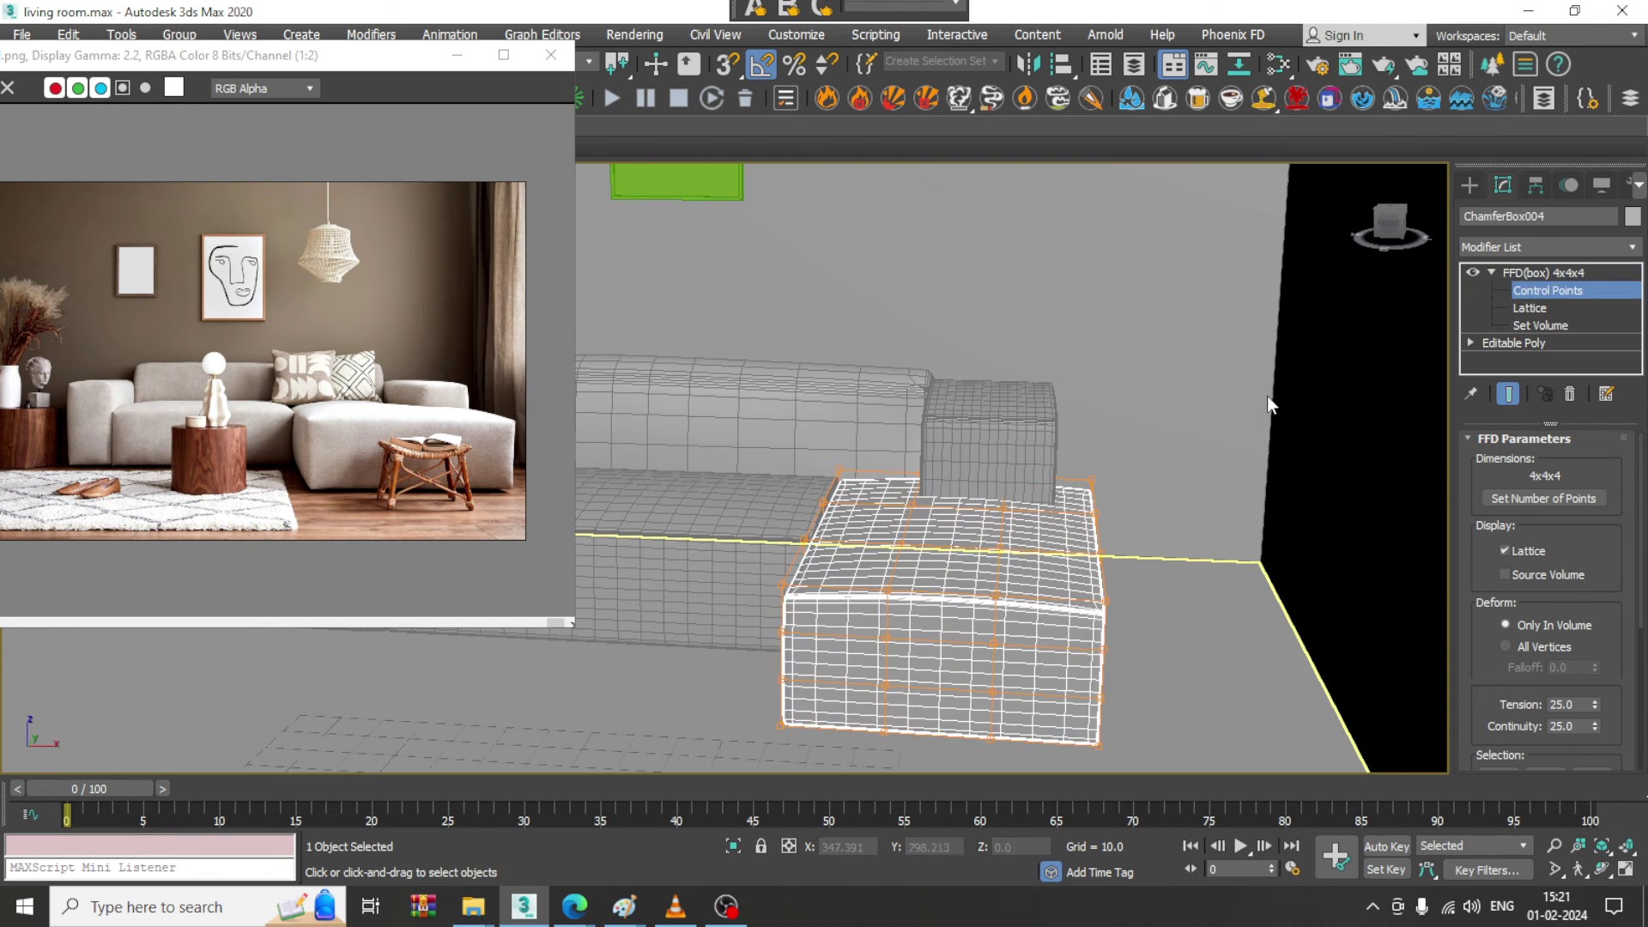
left_click(1002, 567)
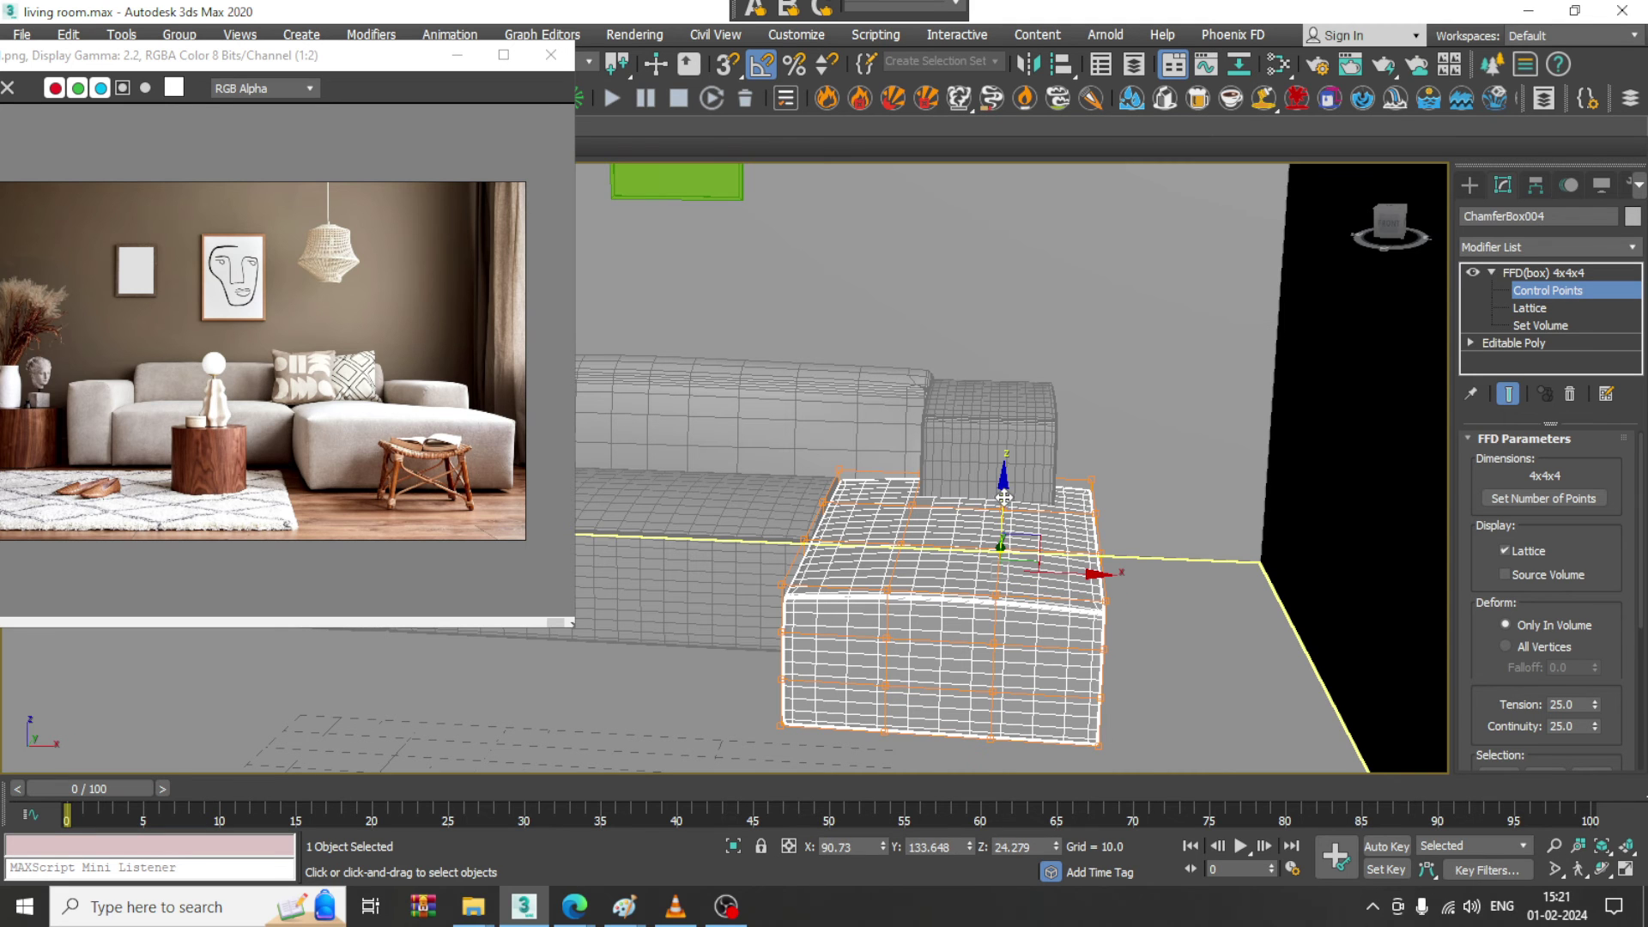
middle_click_drag(1157, 569, 1142, 481, "alt")
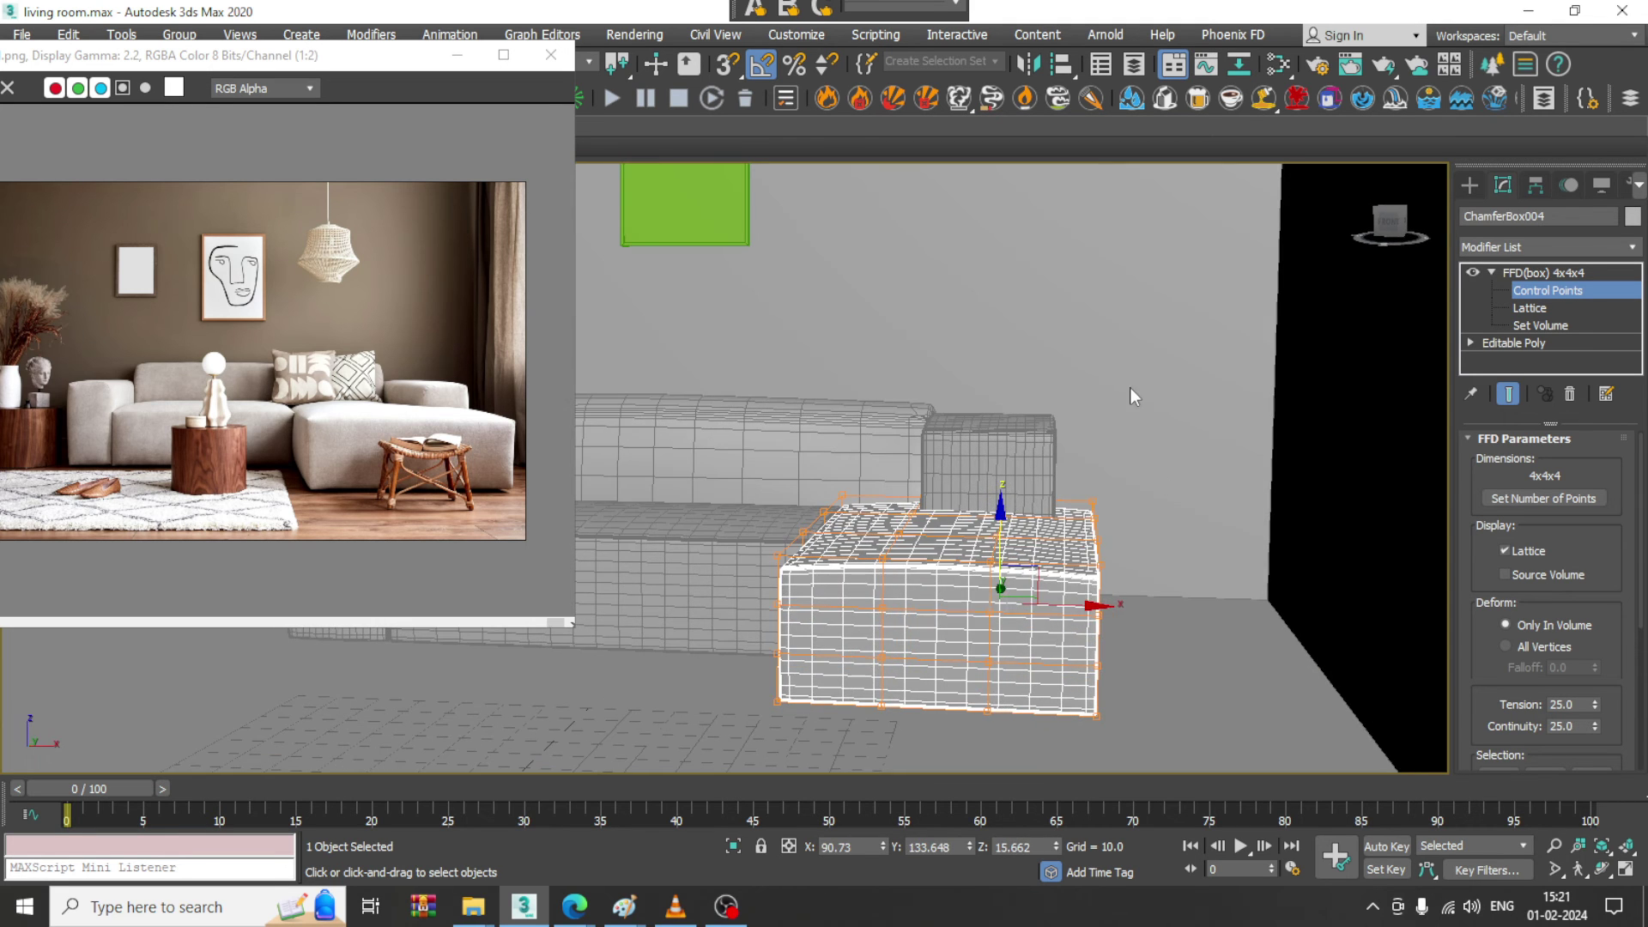
- Lower two control points in the middle of the chaise's top surface together to about Z 34.4
left_click(1129, 388)
middle_click_drag(1082, 549, 979, 558, "alt")
scroll(979, 558, "up", 3)
left_click(914, 587)
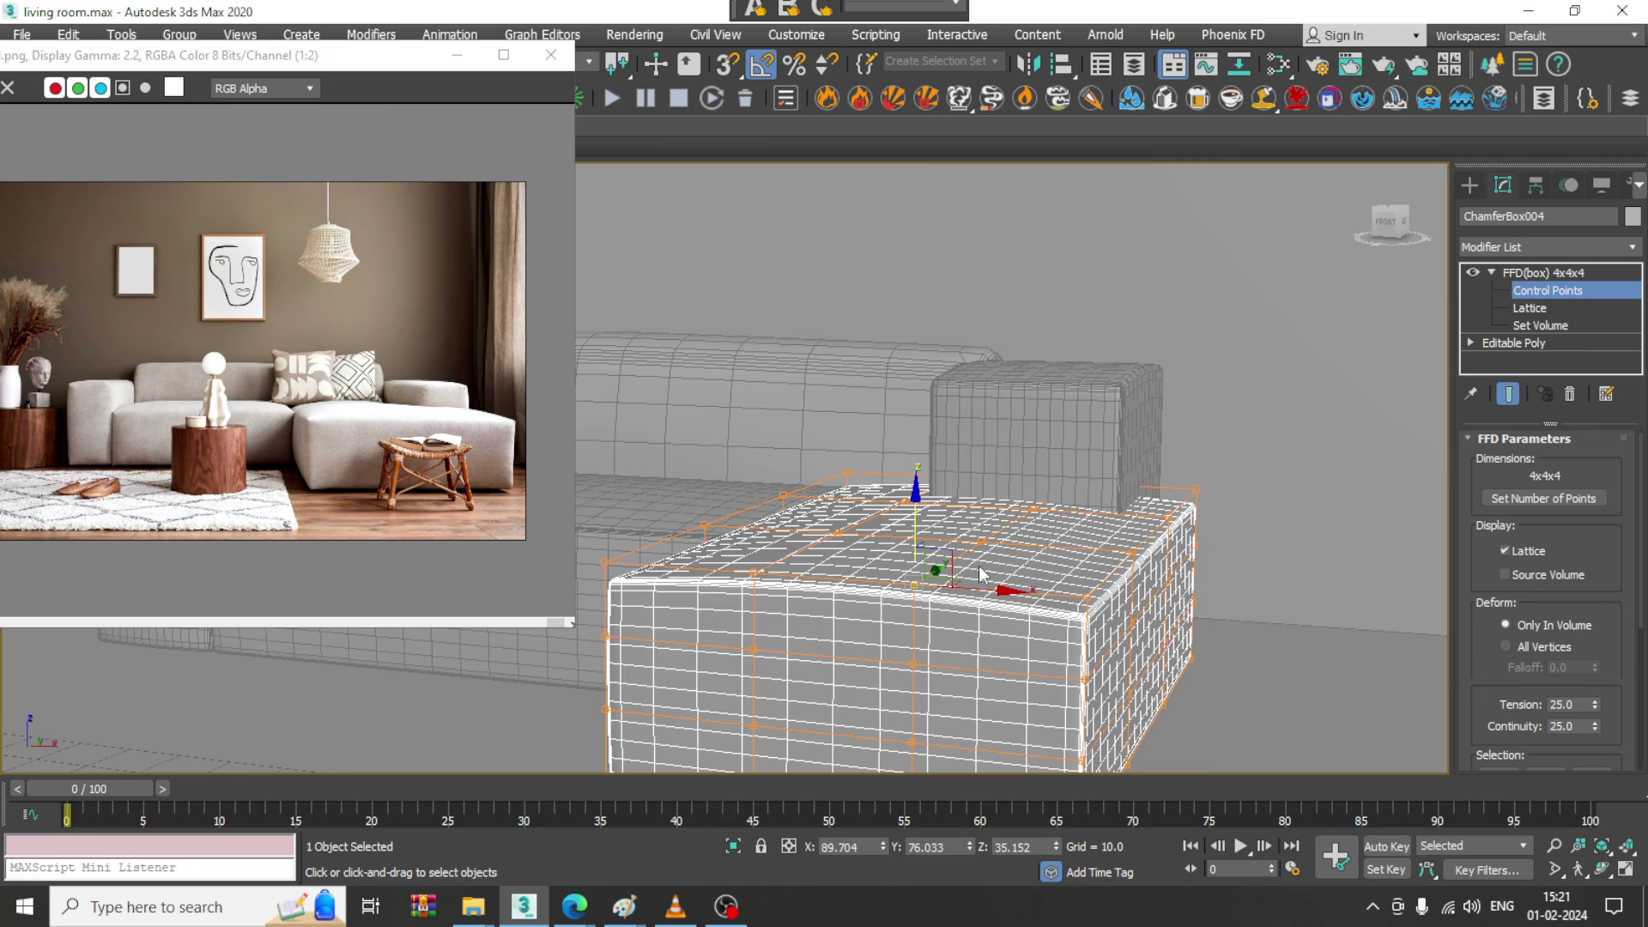
left_click(1033, 508, "ctrl")
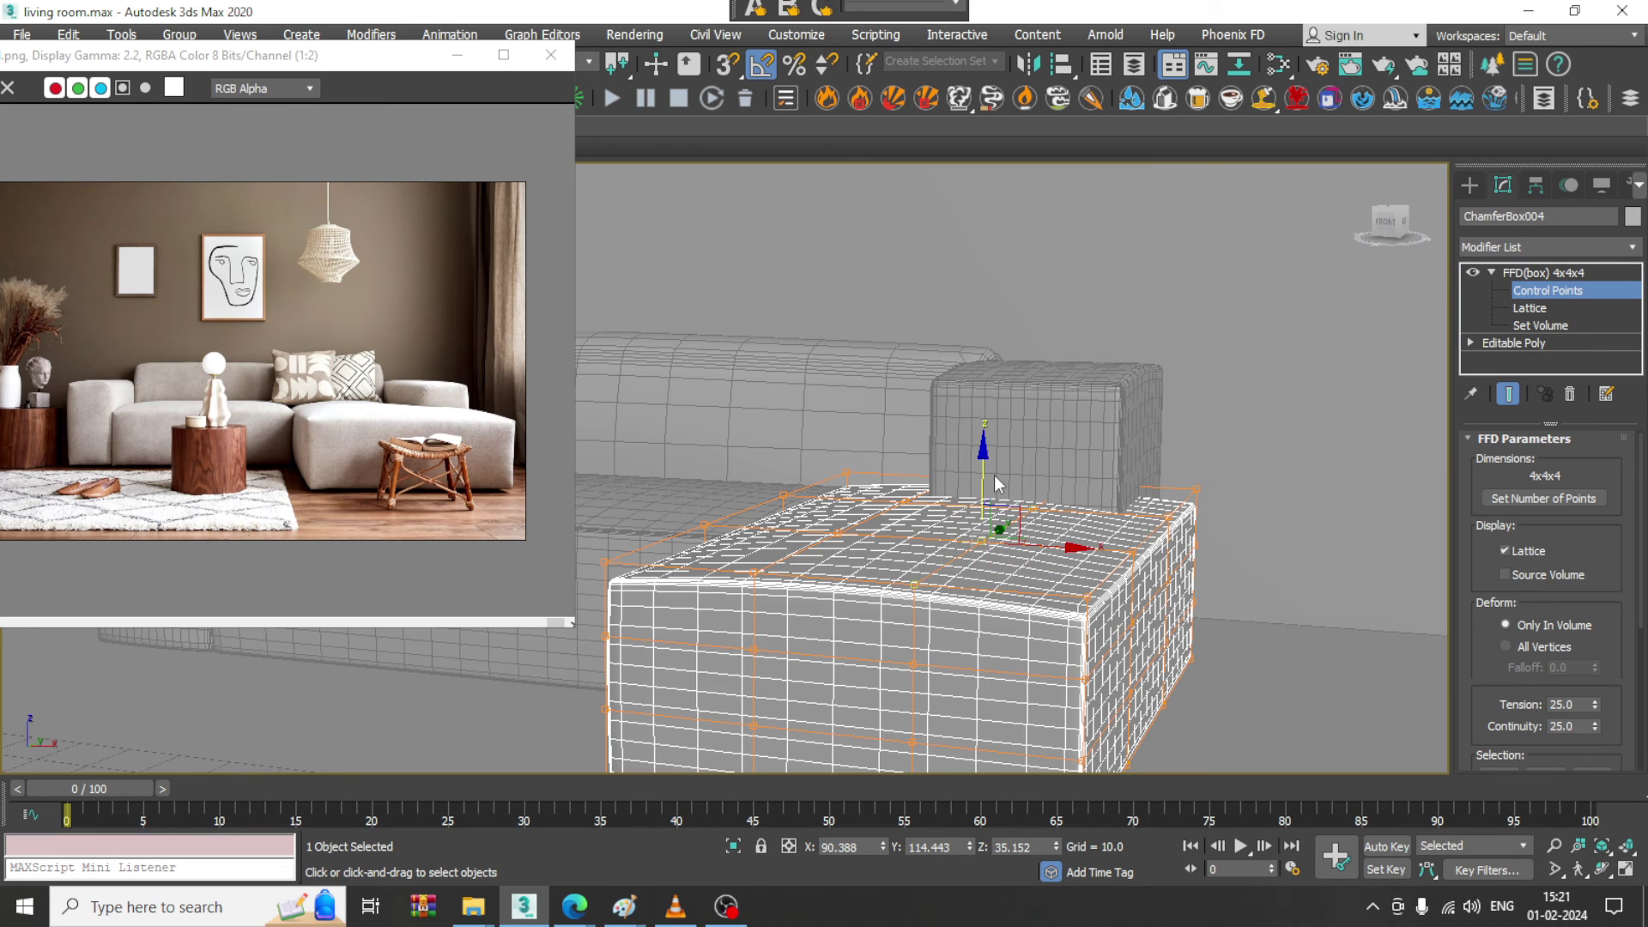
mouse_move(983, 469)
left_mouse_down()
mouse_move(983, 449)
mouse_move(984, 475)
left_mouse_up()
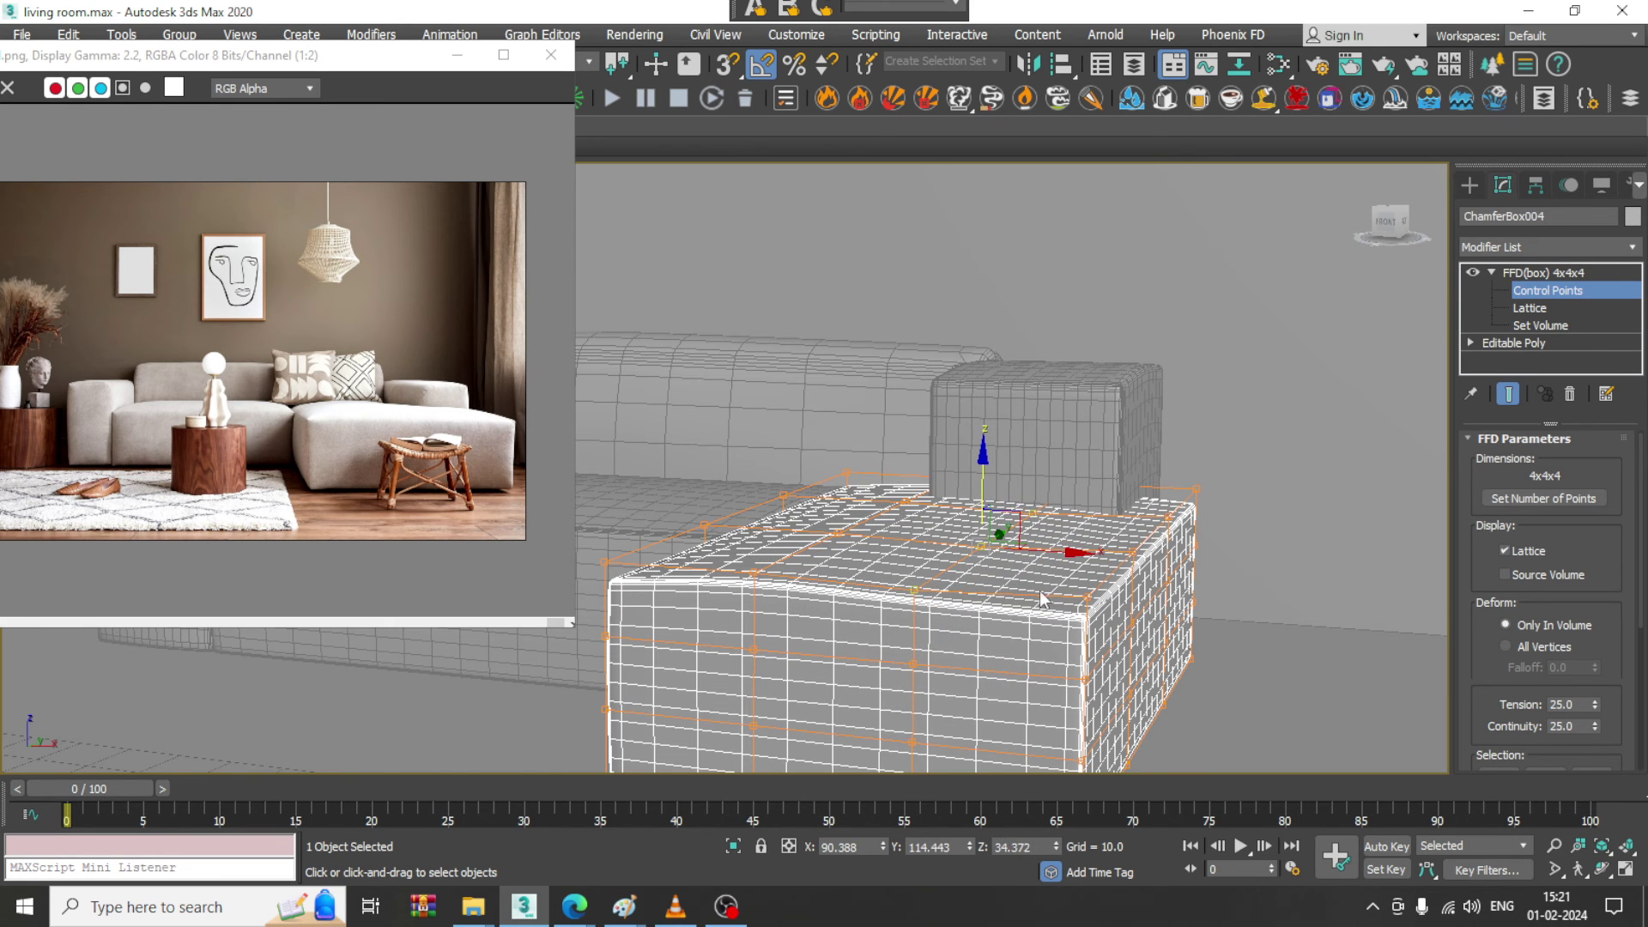
- Adjust the top control points along the chaise's outer side, lowering the rear one to about Z 34.1
left_click(1085, 595)
left_click_drag(1091, 563, 1093, 545)
left_click(1133, 555)
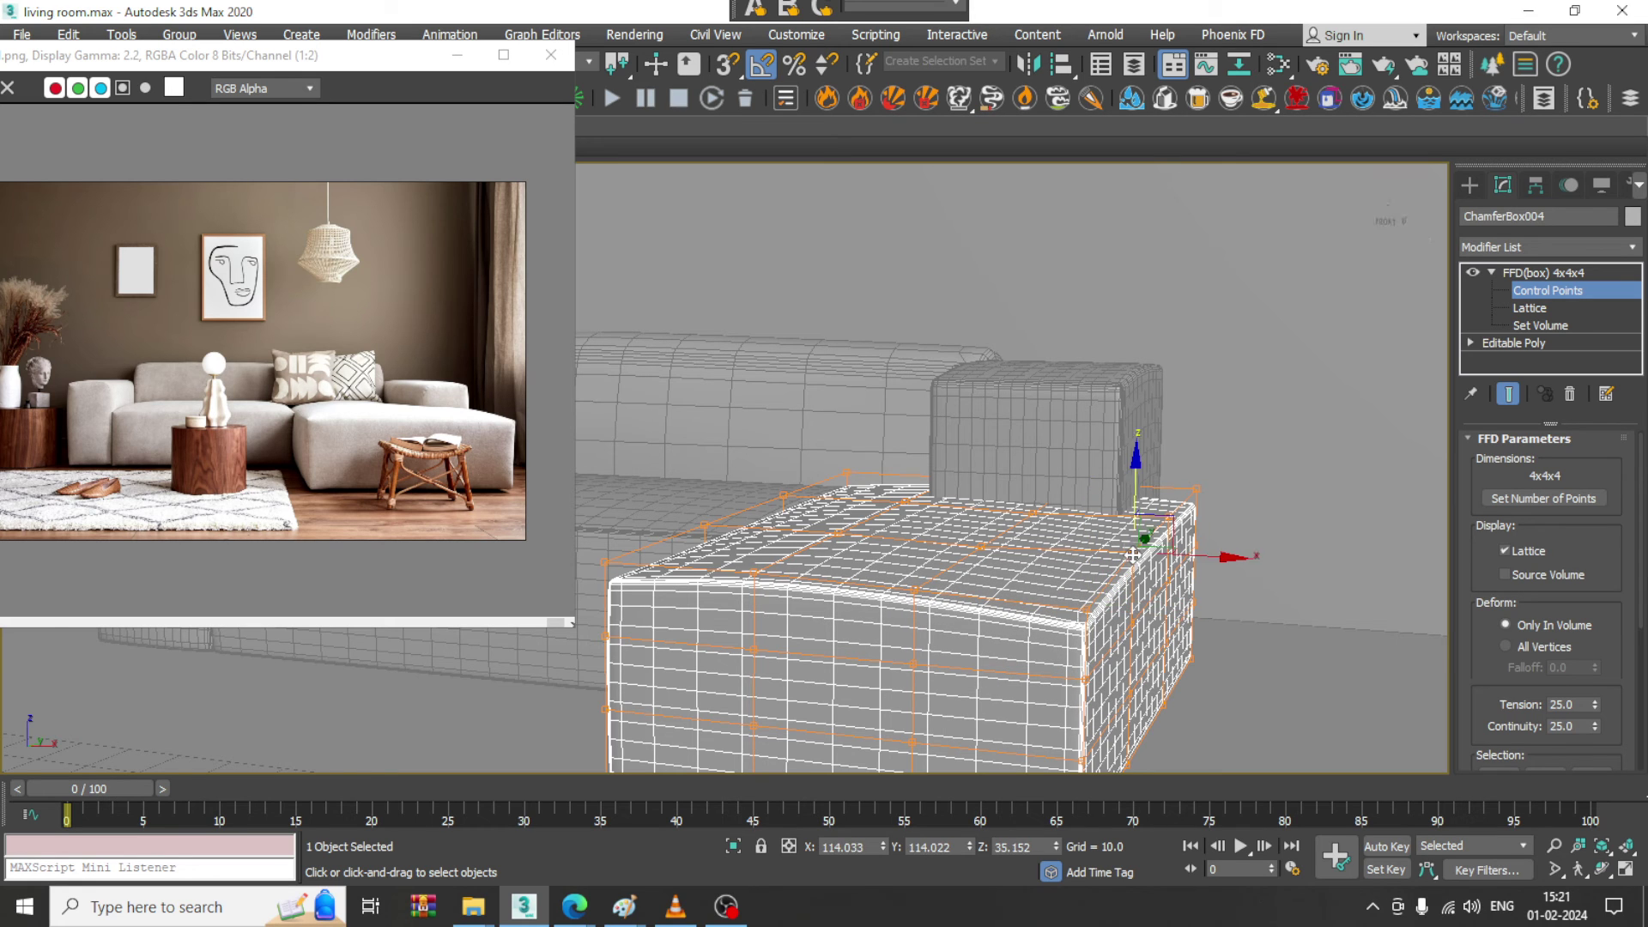
left_click(1165, 518)
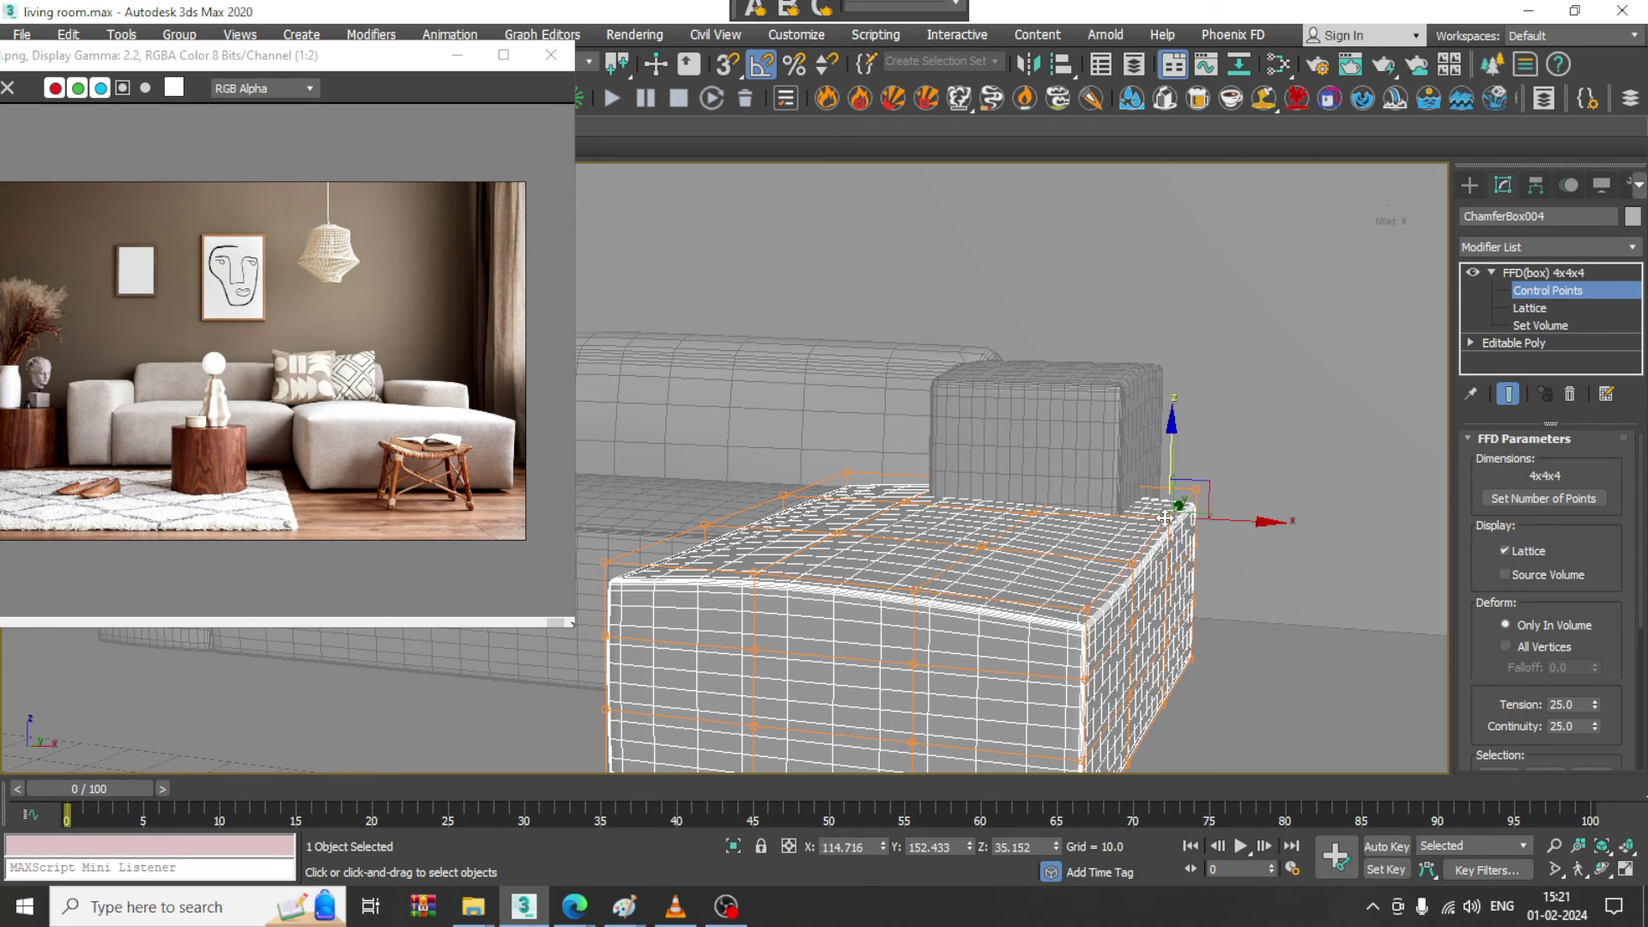
left_click_drag(1176, 475, 1173, 478)
- In the front view, pull the control points on the chaise's sofa-facing side slightly outward to bulge that side
scroll(1165, 500, "down", 4)
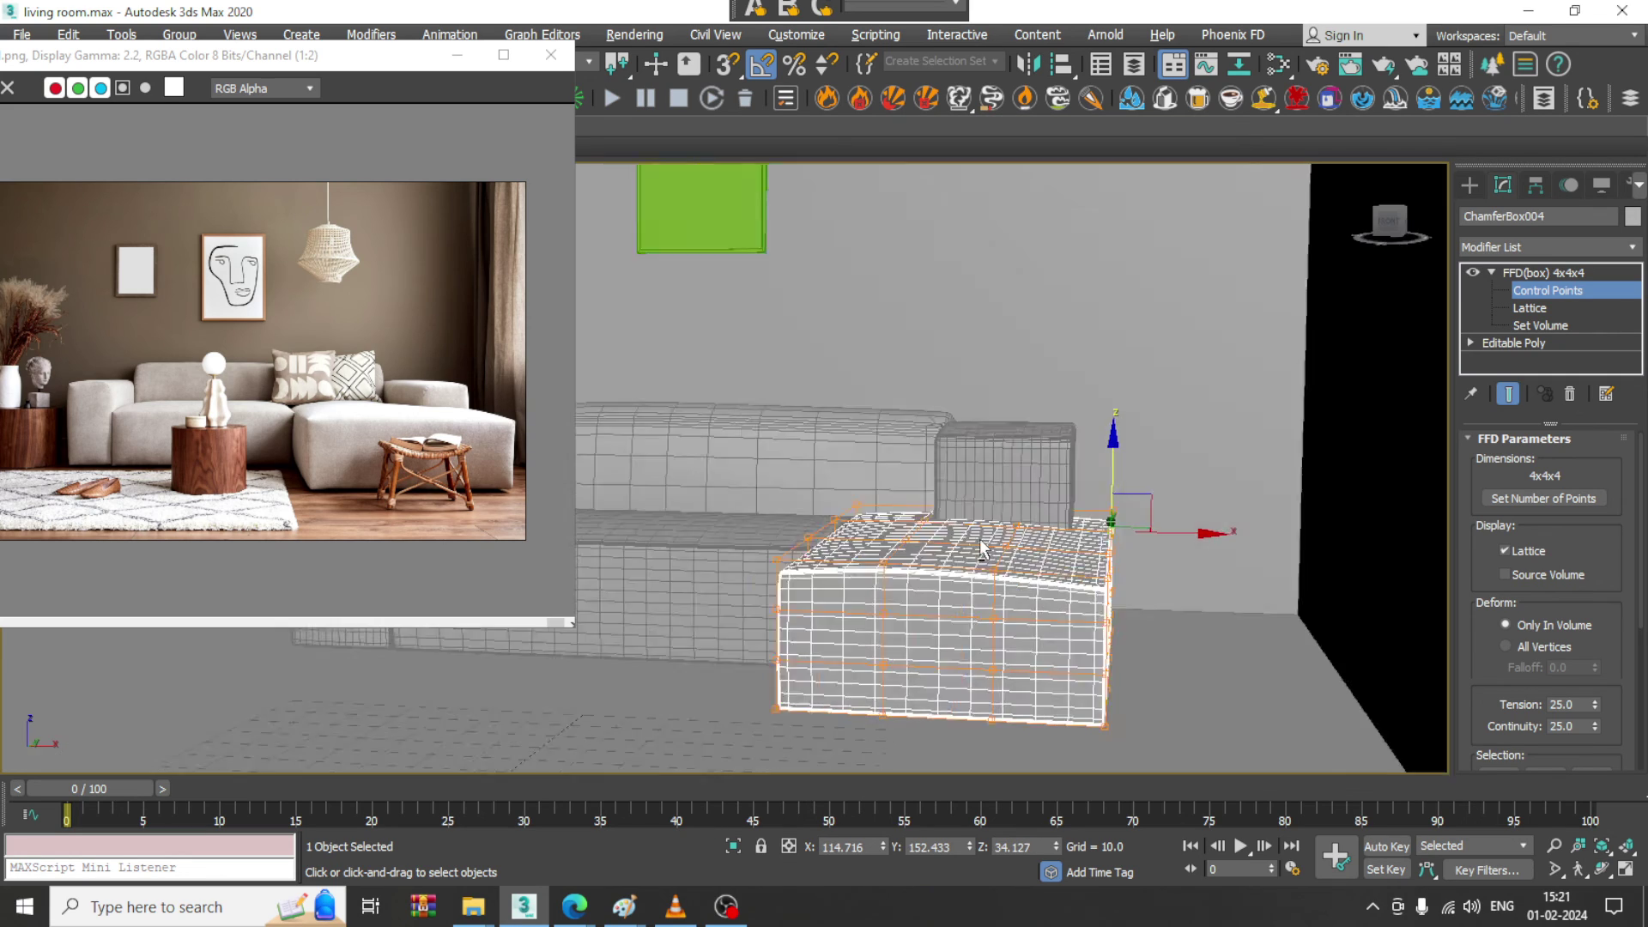
middle_click_drag(1026, 542, 1006, 602, "alt")
key("alt+w")
middle_click_drag(1108, 413, 1030, 391)
key("alt+w")
scroll(1058, 415, "down", 2)
middle_click_drag(1408, 506, 1274, 498)
key("alt+w")
middle_click_drag(674, 696, 626, 695)
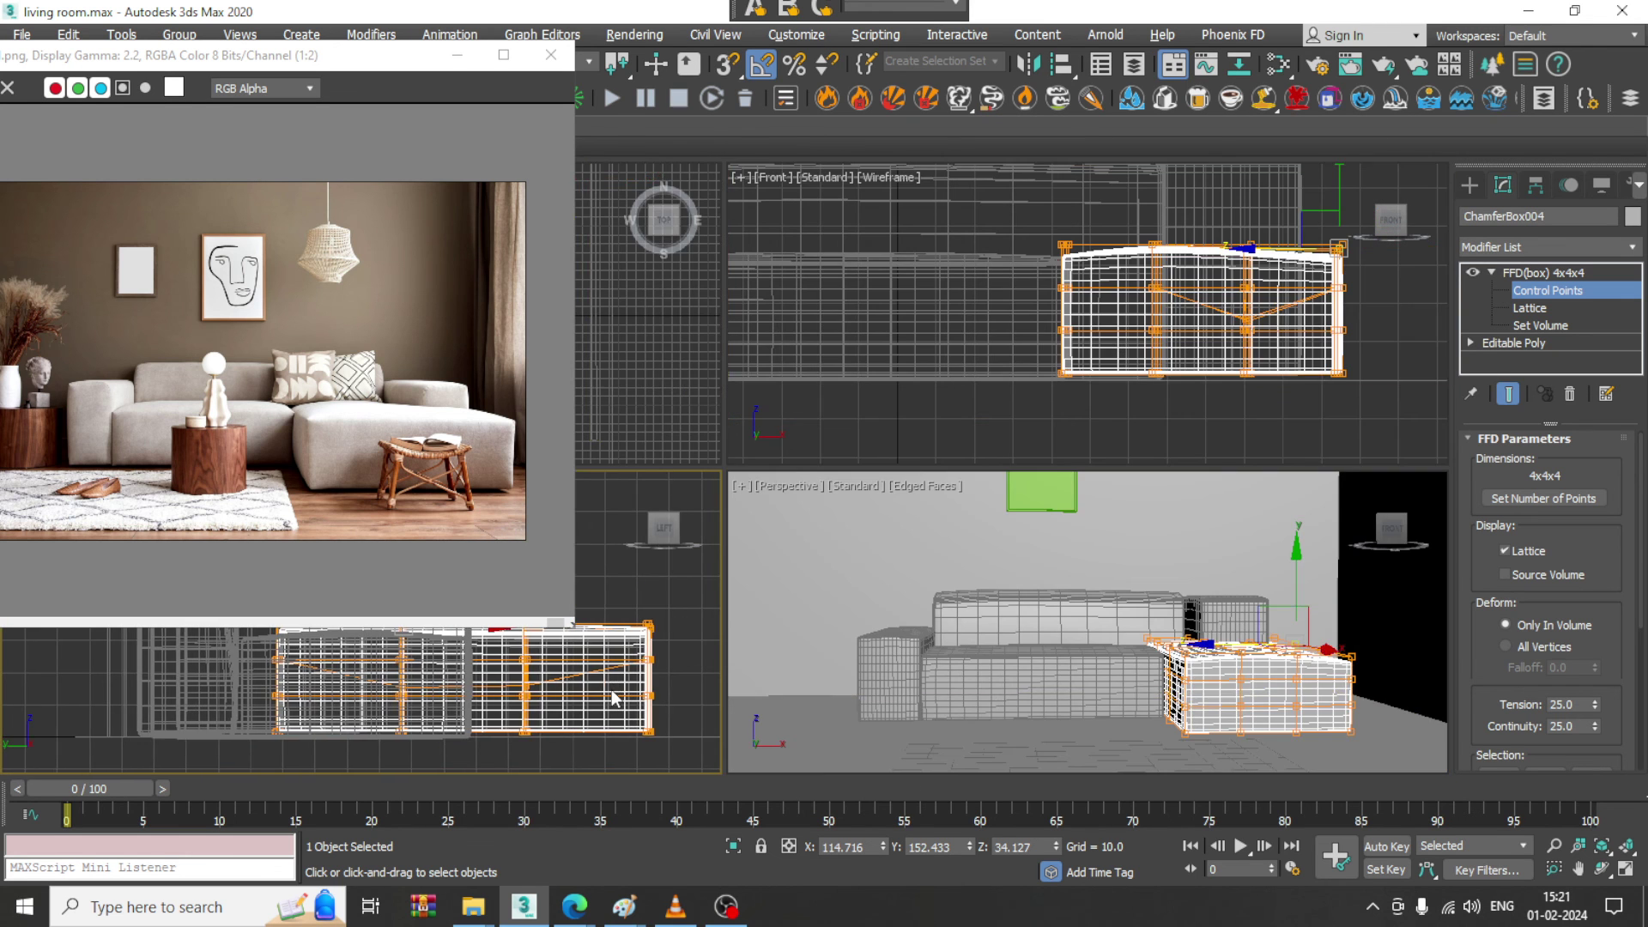
key("alt+w")
key("alt+w")
middle_click_drag(1167, 395, 1108, 385)
key("alt+w")
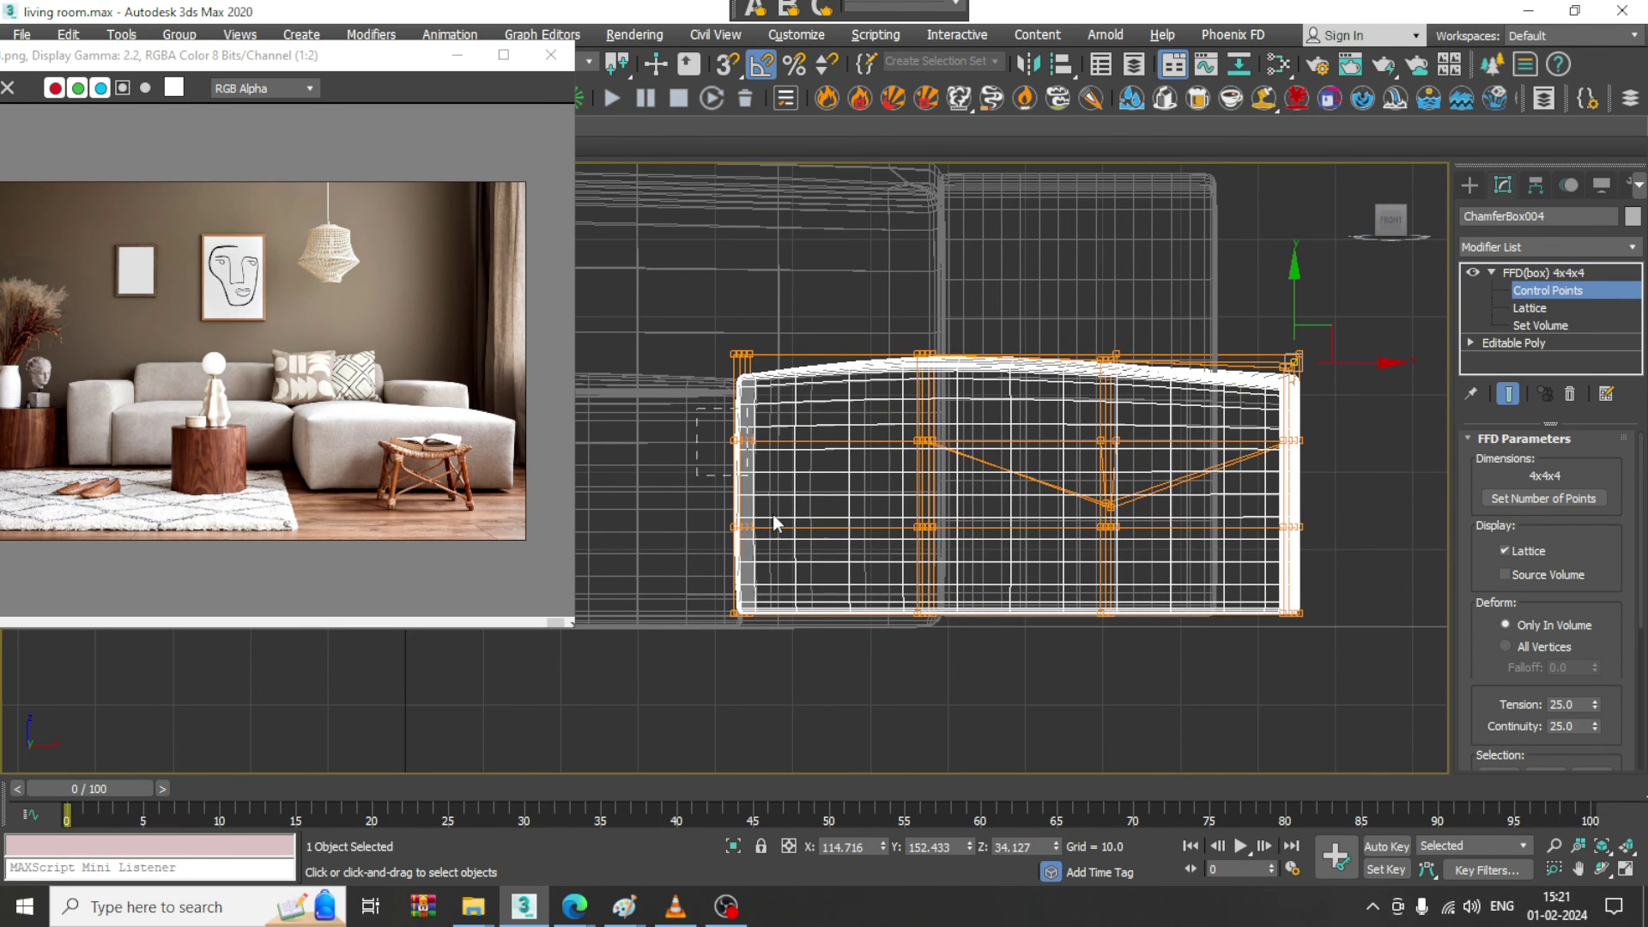
left_click_drag(815, 487, 806, 486)
- Raise two rear top control points of the chaise to about Z 37 in perspective, and leave control-point editing
key("alt+w")
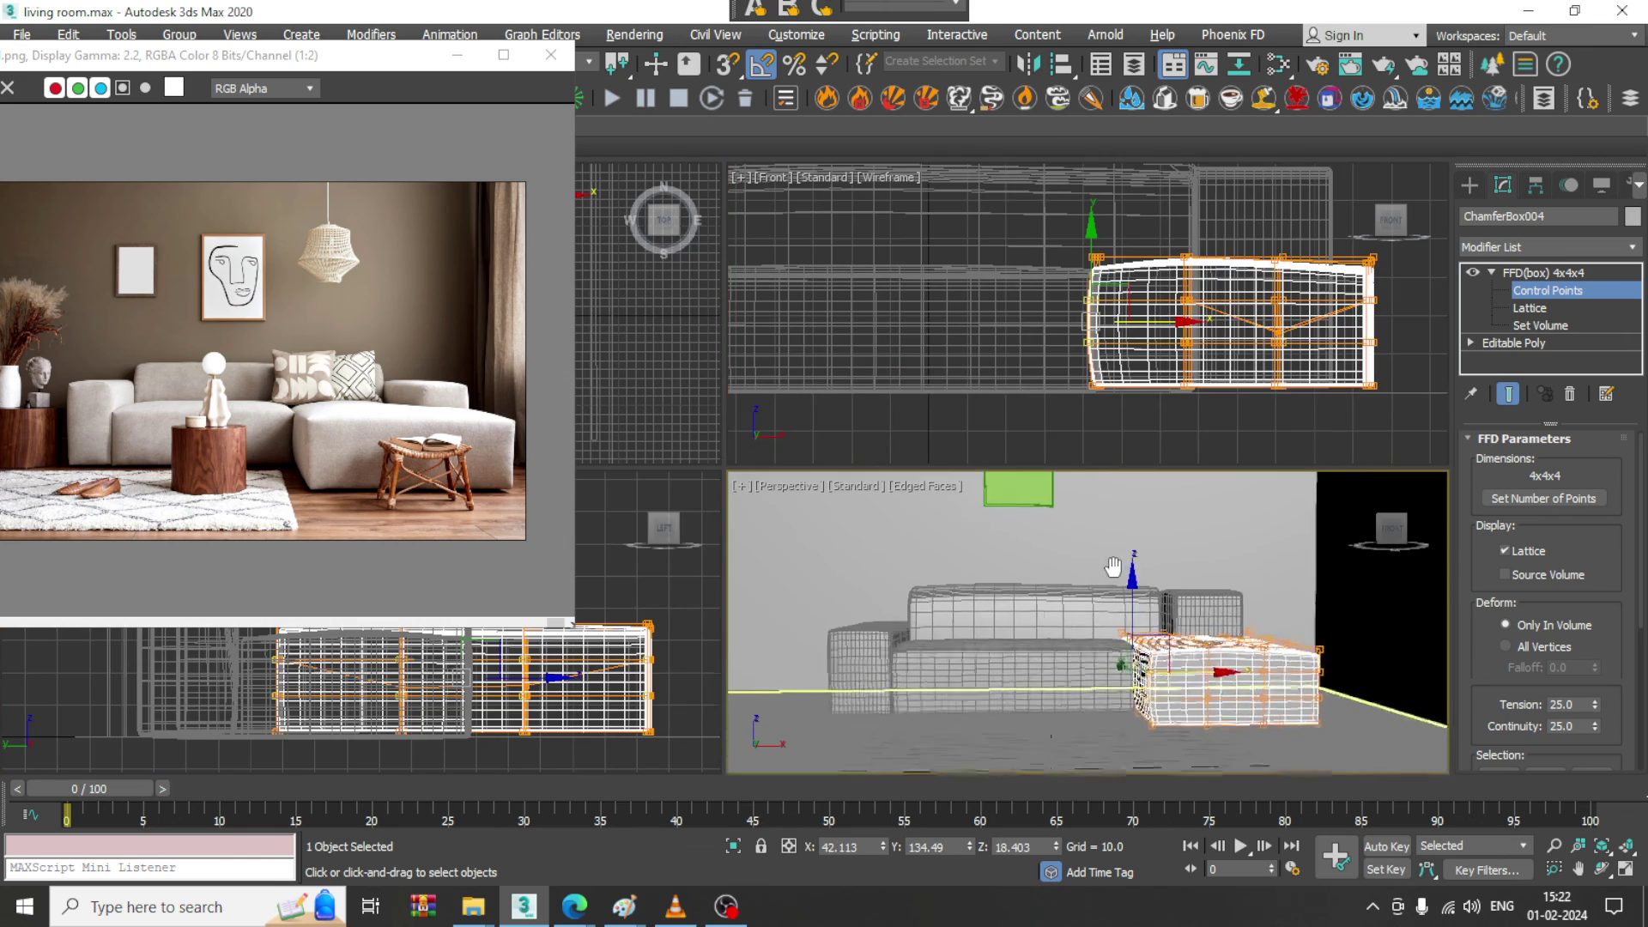
middle_click(1110, 571)
key("alt+w")
middle_click_drag(1107, 593, 1045, 554, "alt")
scroll(1044, 554, "up", 2)
left_click(1058, 535)
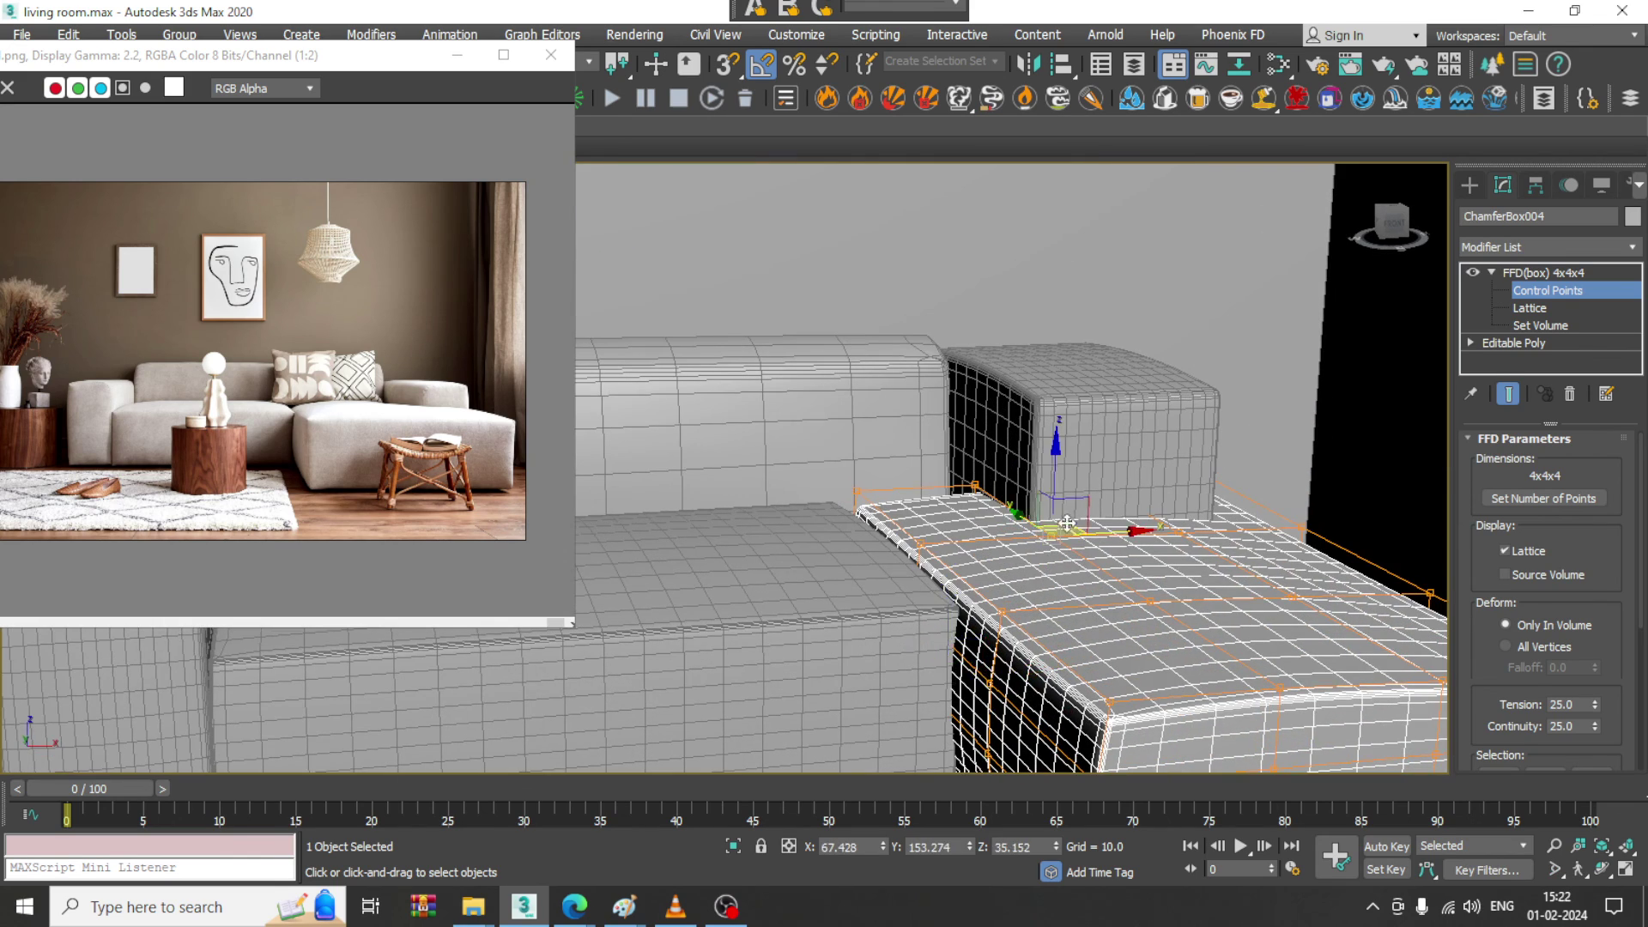
left_click_drag(1059, 484, 1063, 471)
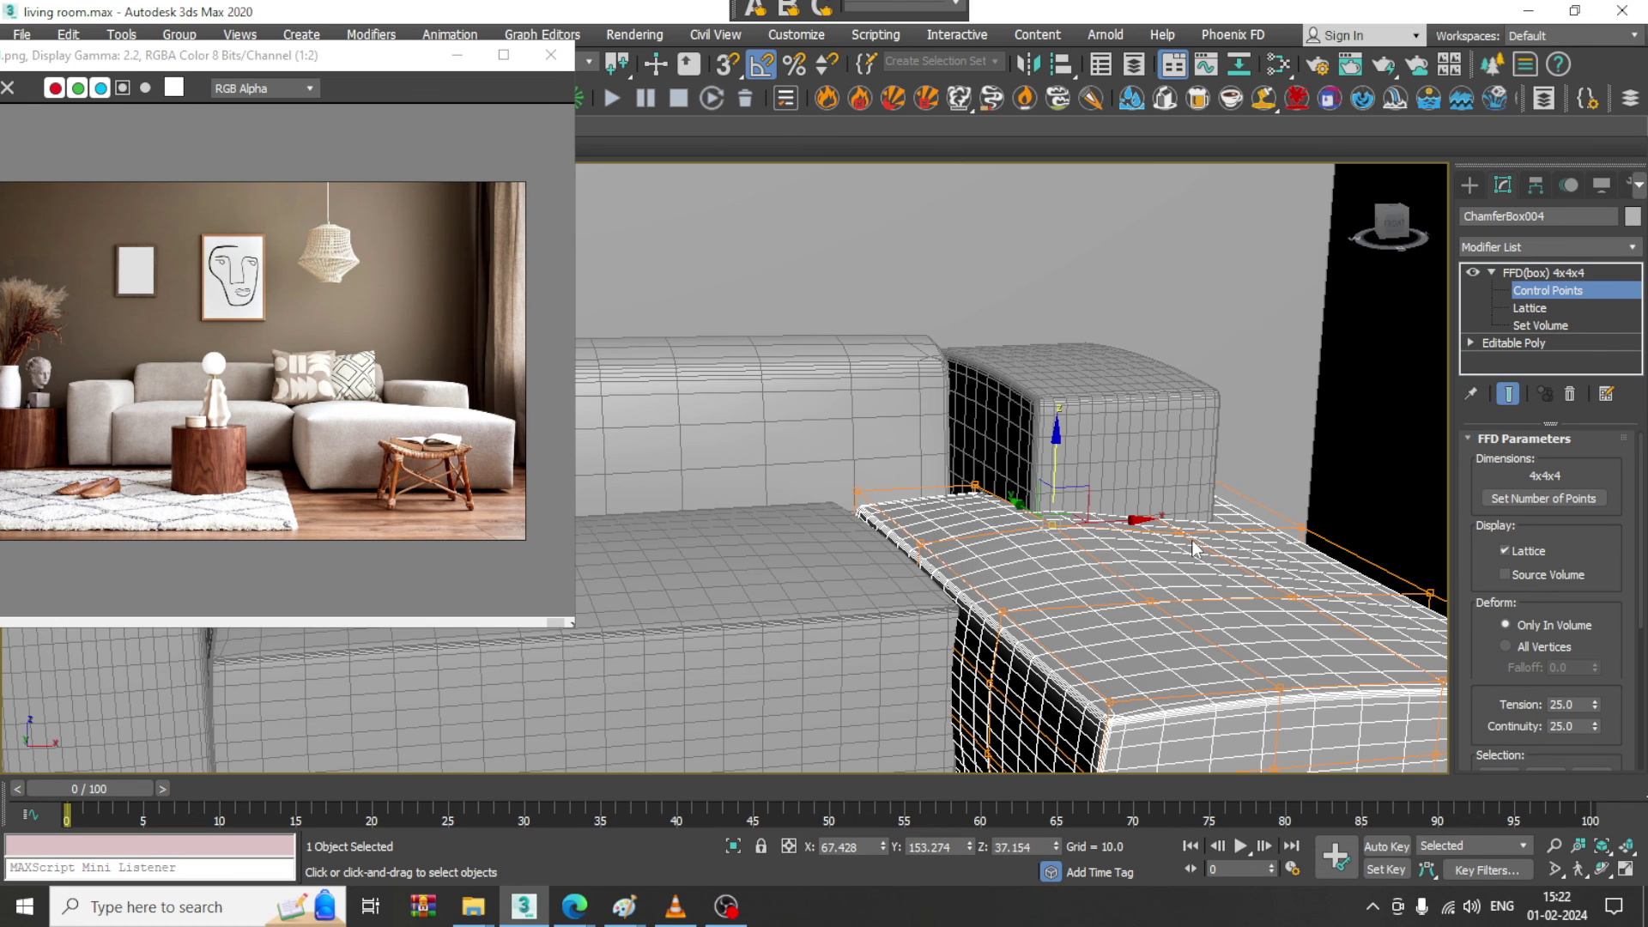
left_click_drag(1180, 493, 1180, 479)
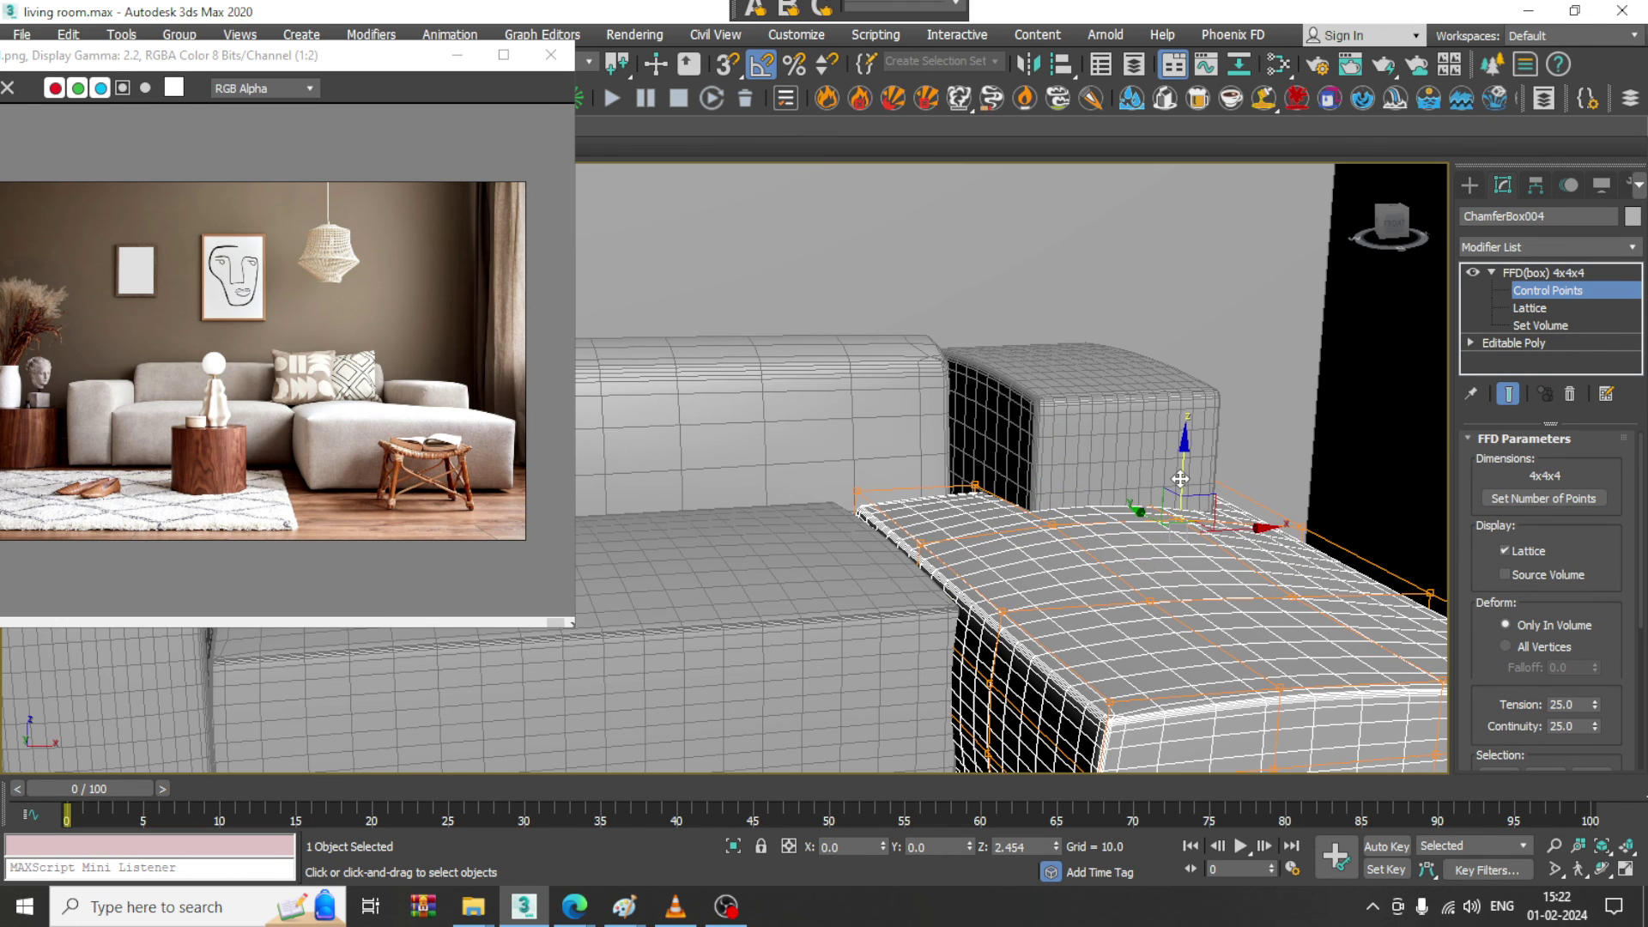
middle_click_drag(1180, 546, 1167, 532)
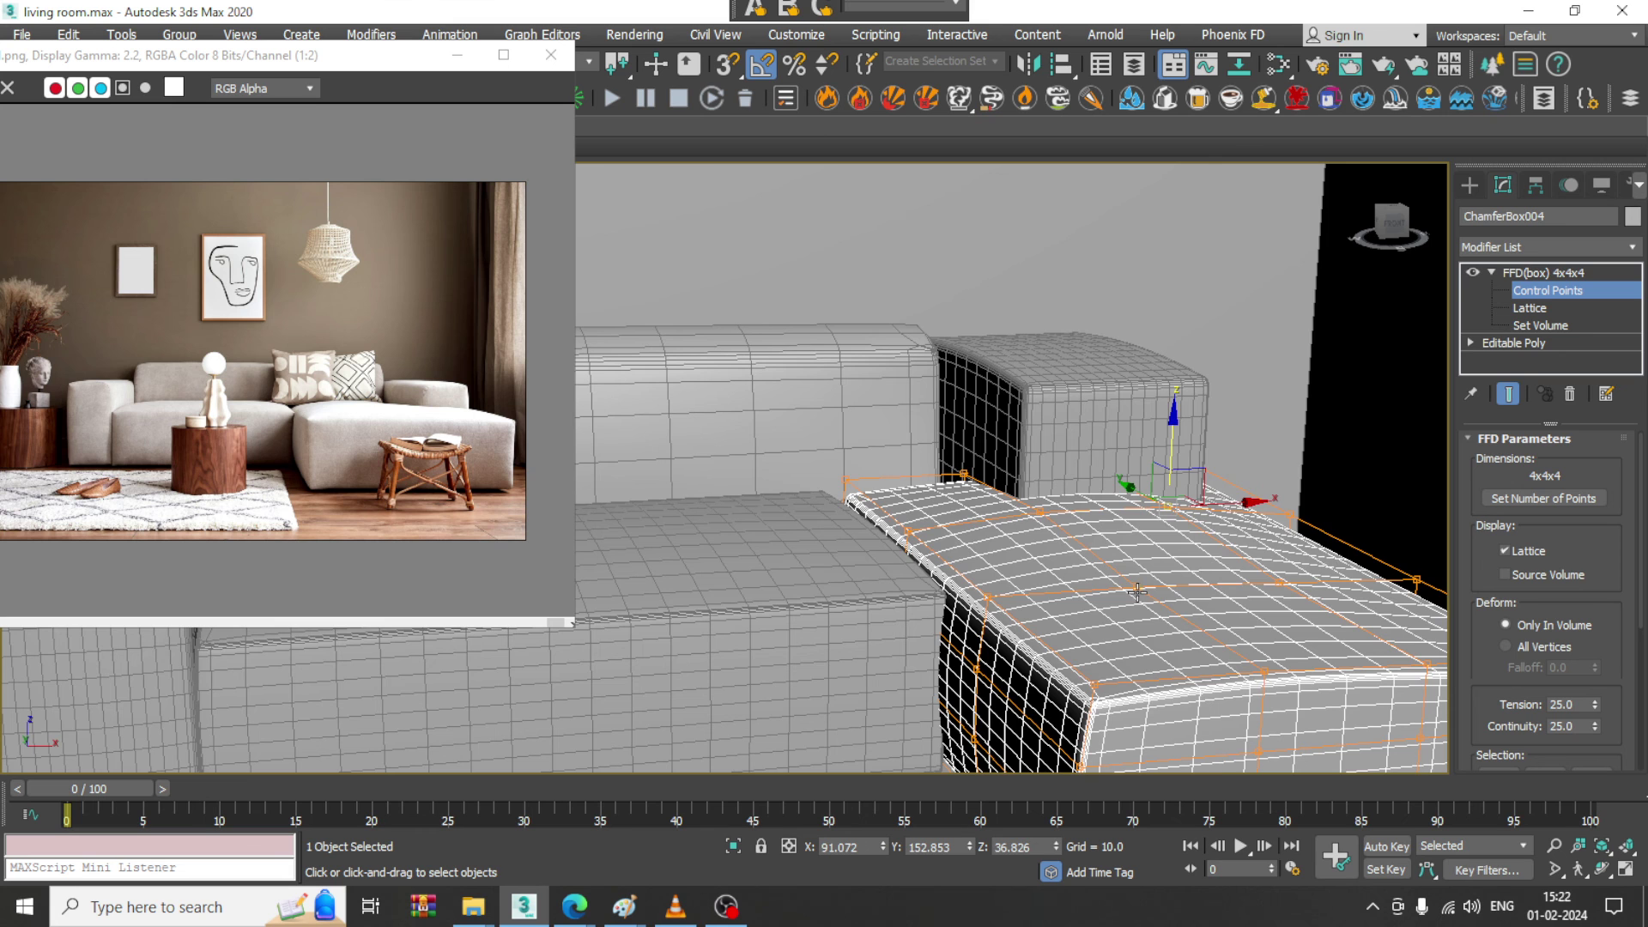
left_click(1137, 590)
scroll(1126, 594, "down", 3)
mouse_move(970, 574)
middle_mouse_down()
mouse_move(1059, 569)
mouse_move(959, 562)
mouse_move(985, 582)
middle_mouse_up()
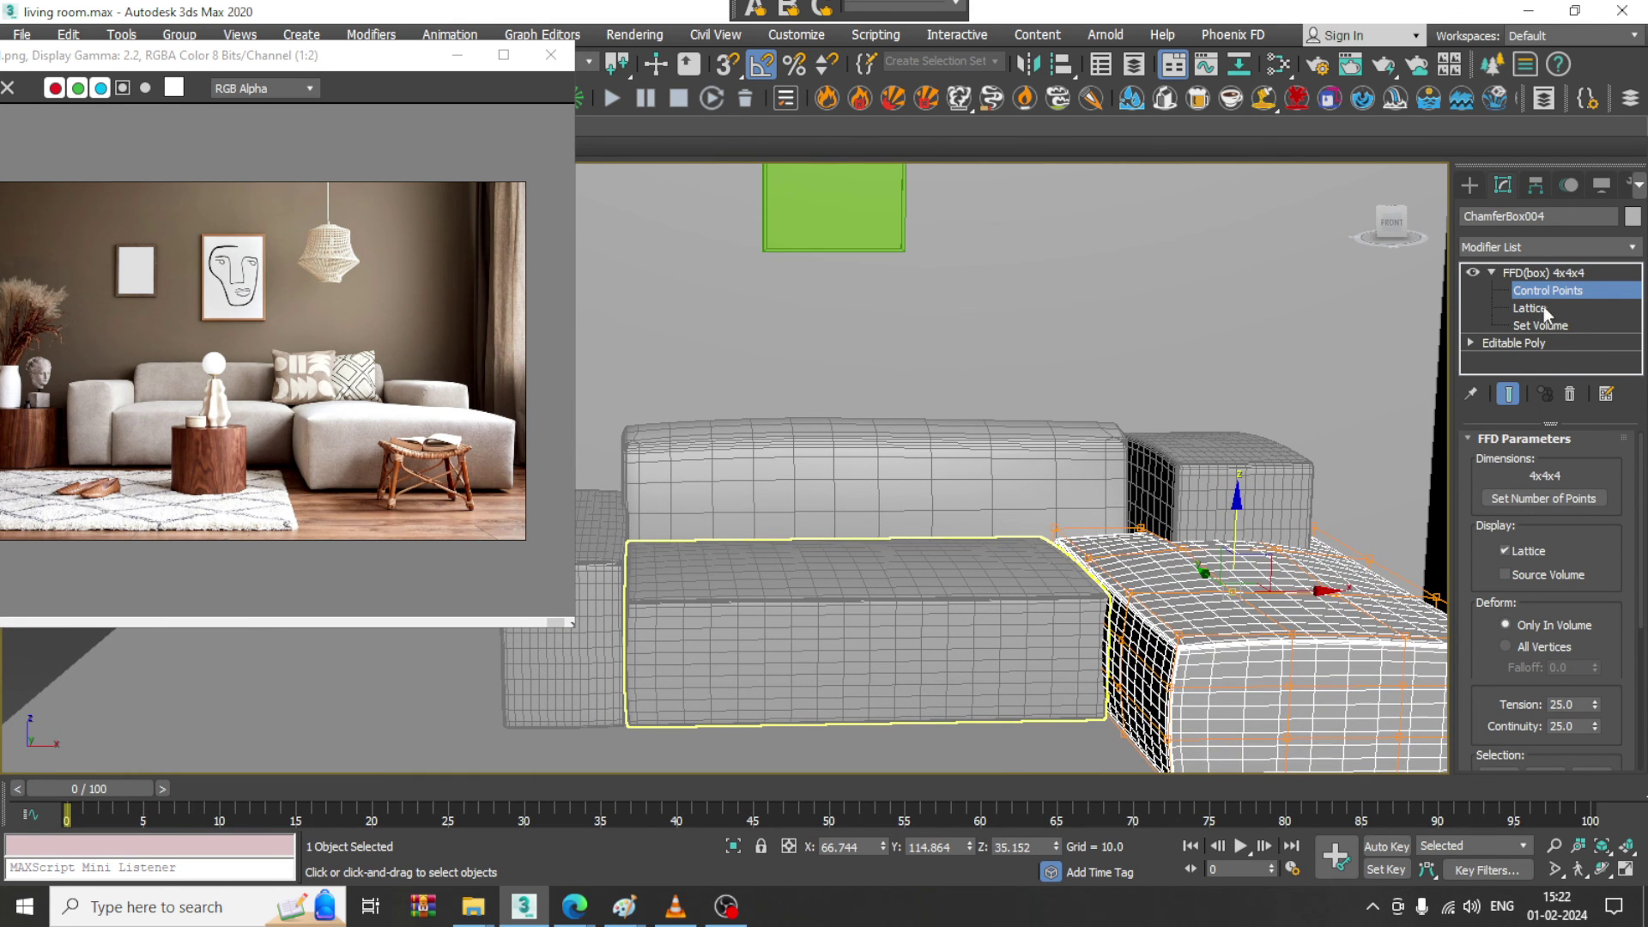
left_click(1546, 271)
scroll(960, 412, "down", 5)
middle_click_drag(960, 412, 875, 415, "alt")
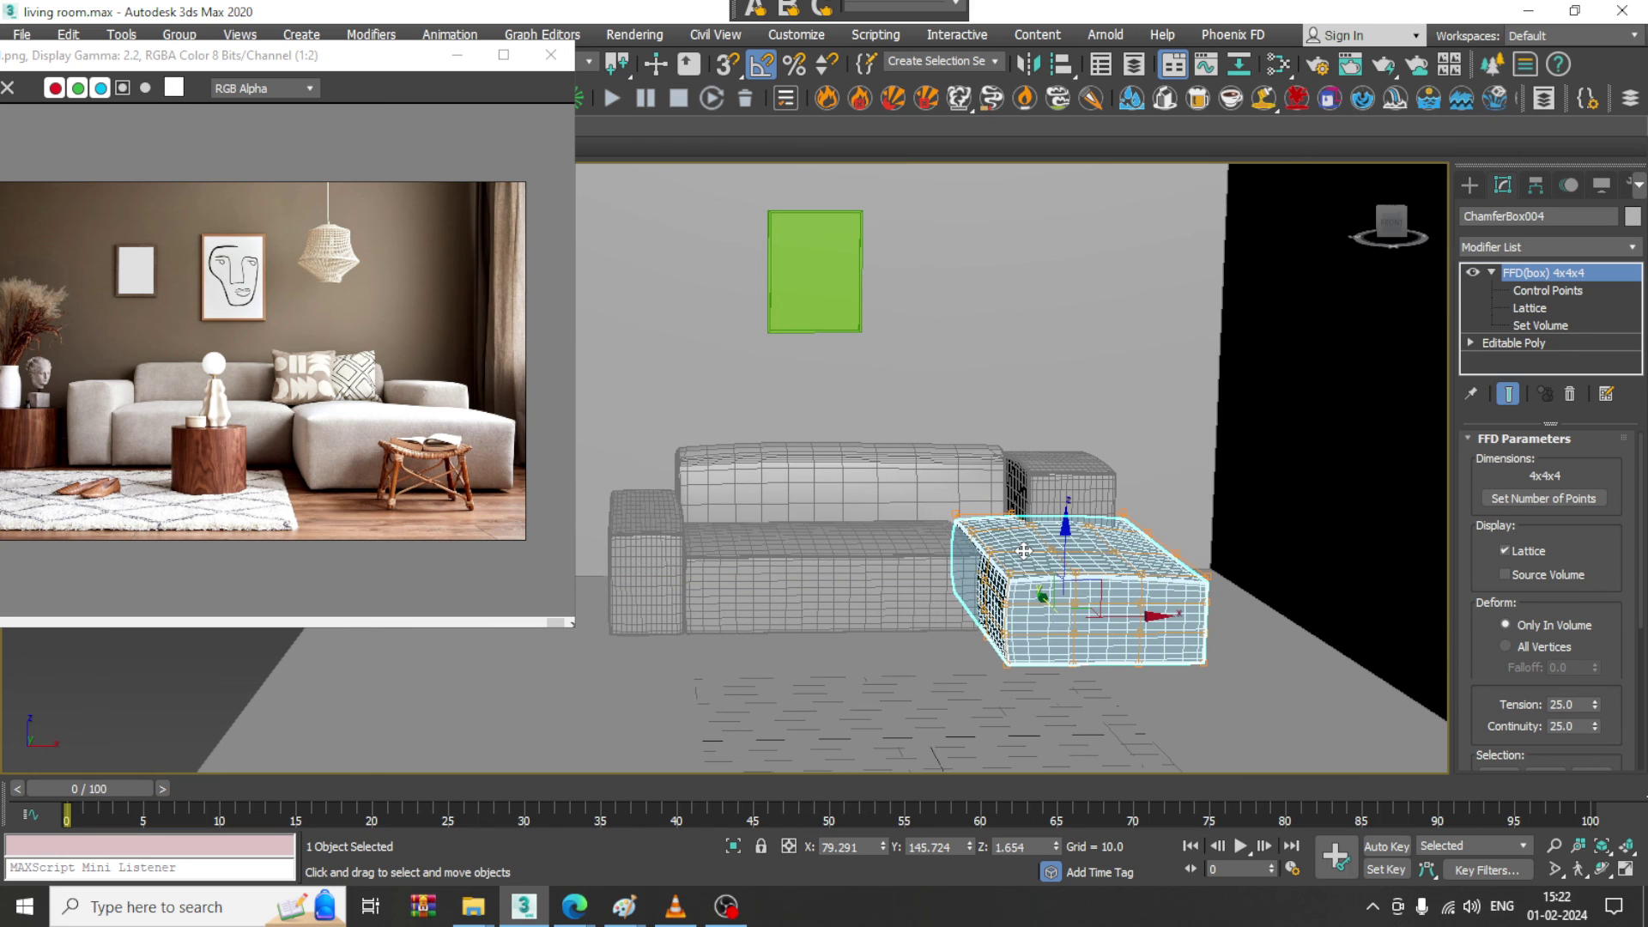
- Change the object color of the picture frame on the back wall to a light grey custom color
middle_click_drag(942, 561, 874, 552)
left_click(750, 280)
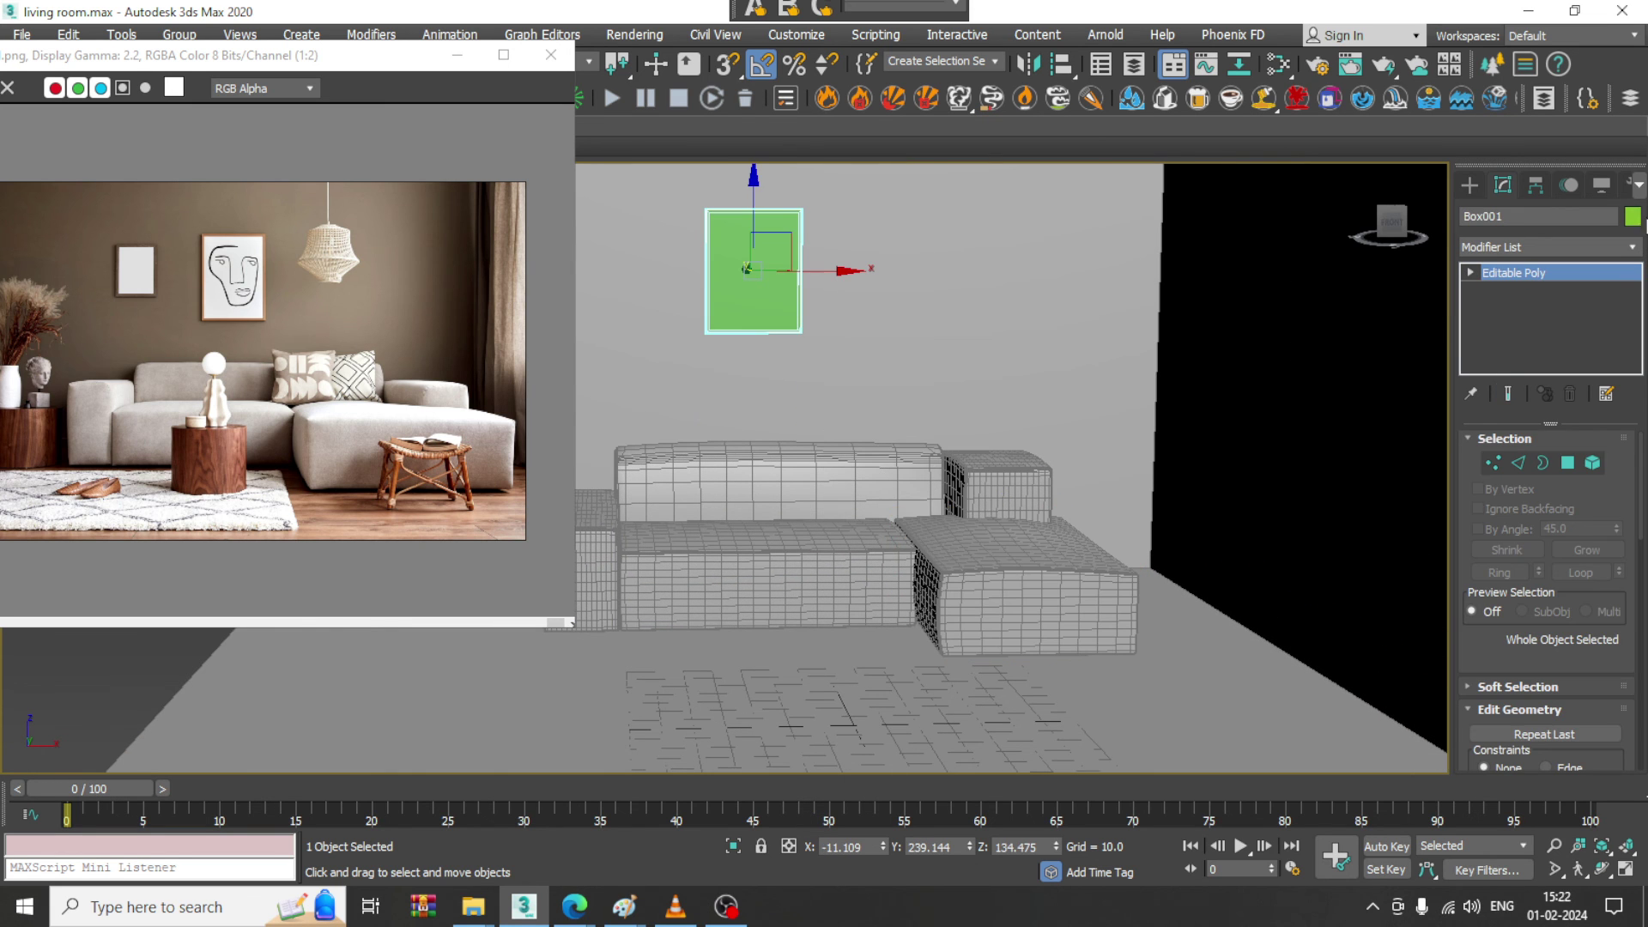
left_click(1634, 218)
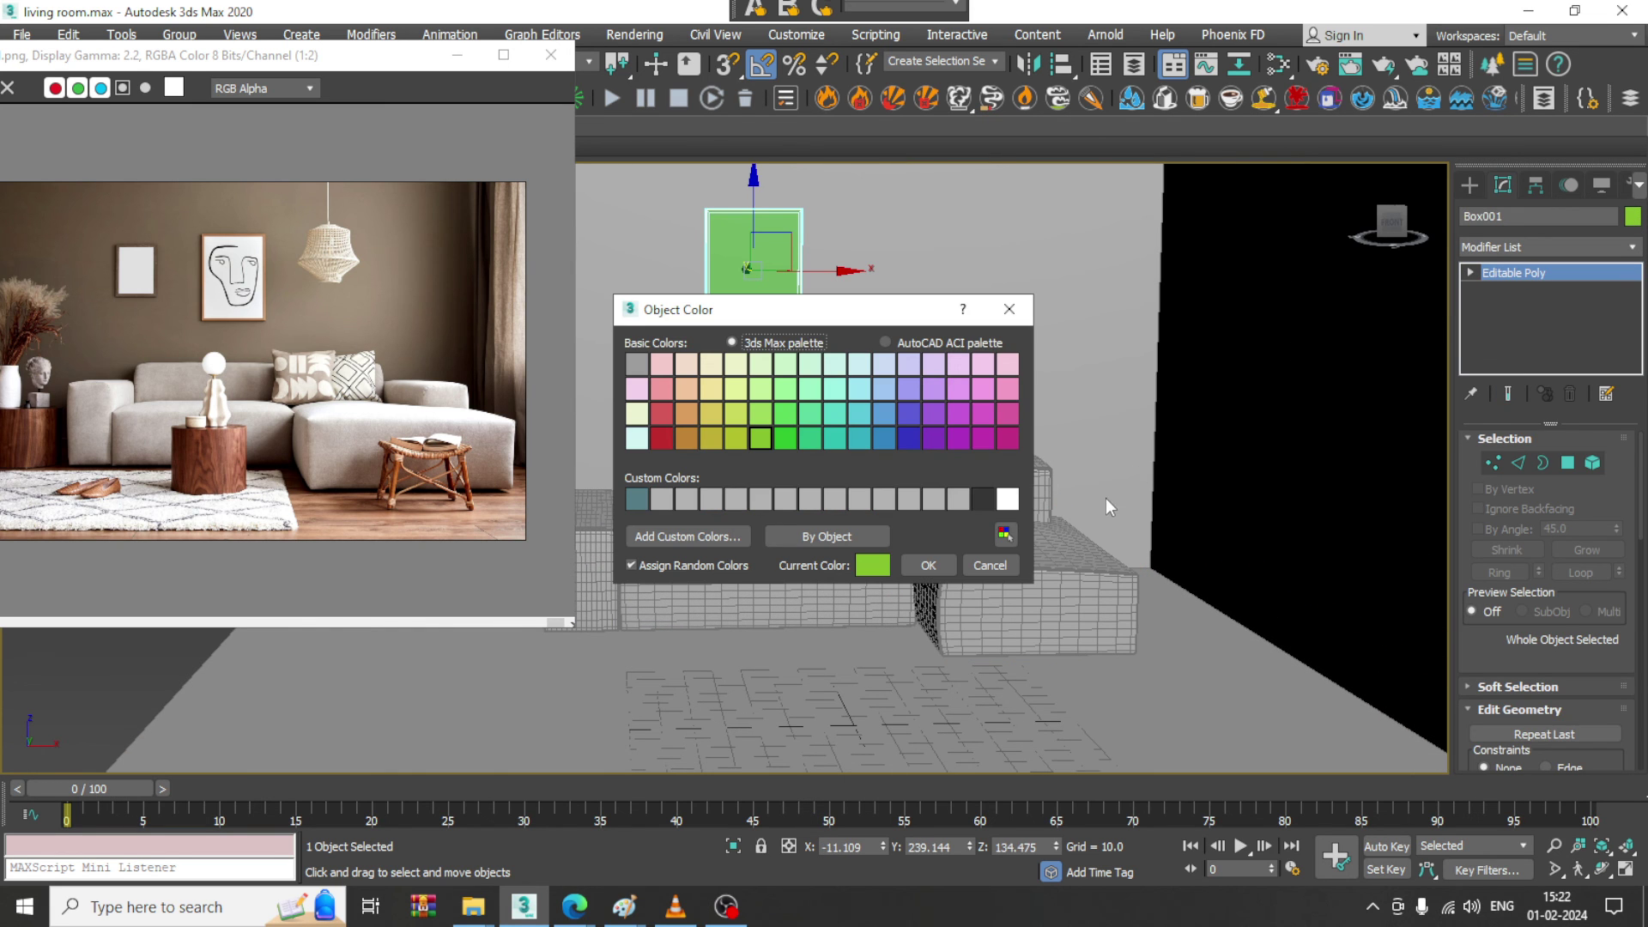
left_click(956, 499)
left_click(930, 565)
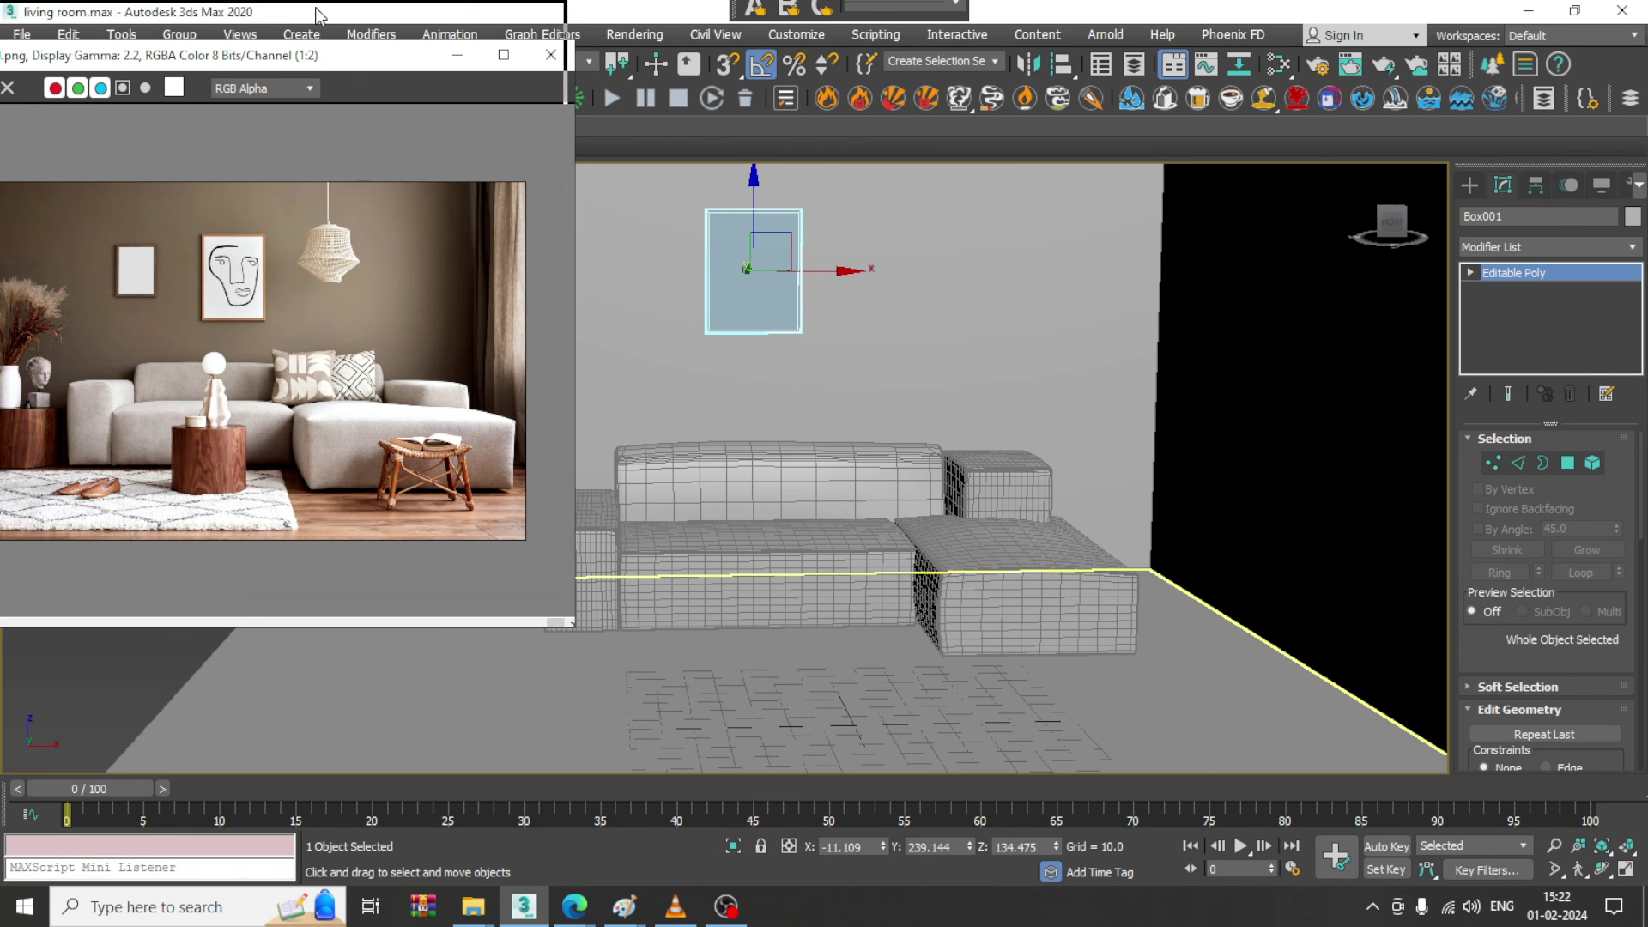
- Move the reference photo window further out of the way, shrink it slightly, and enlarge the viewport with Expert Mode
left_click_drag(327, 56, 320, 18)
left_click_drag(536, 541, 526, 527)
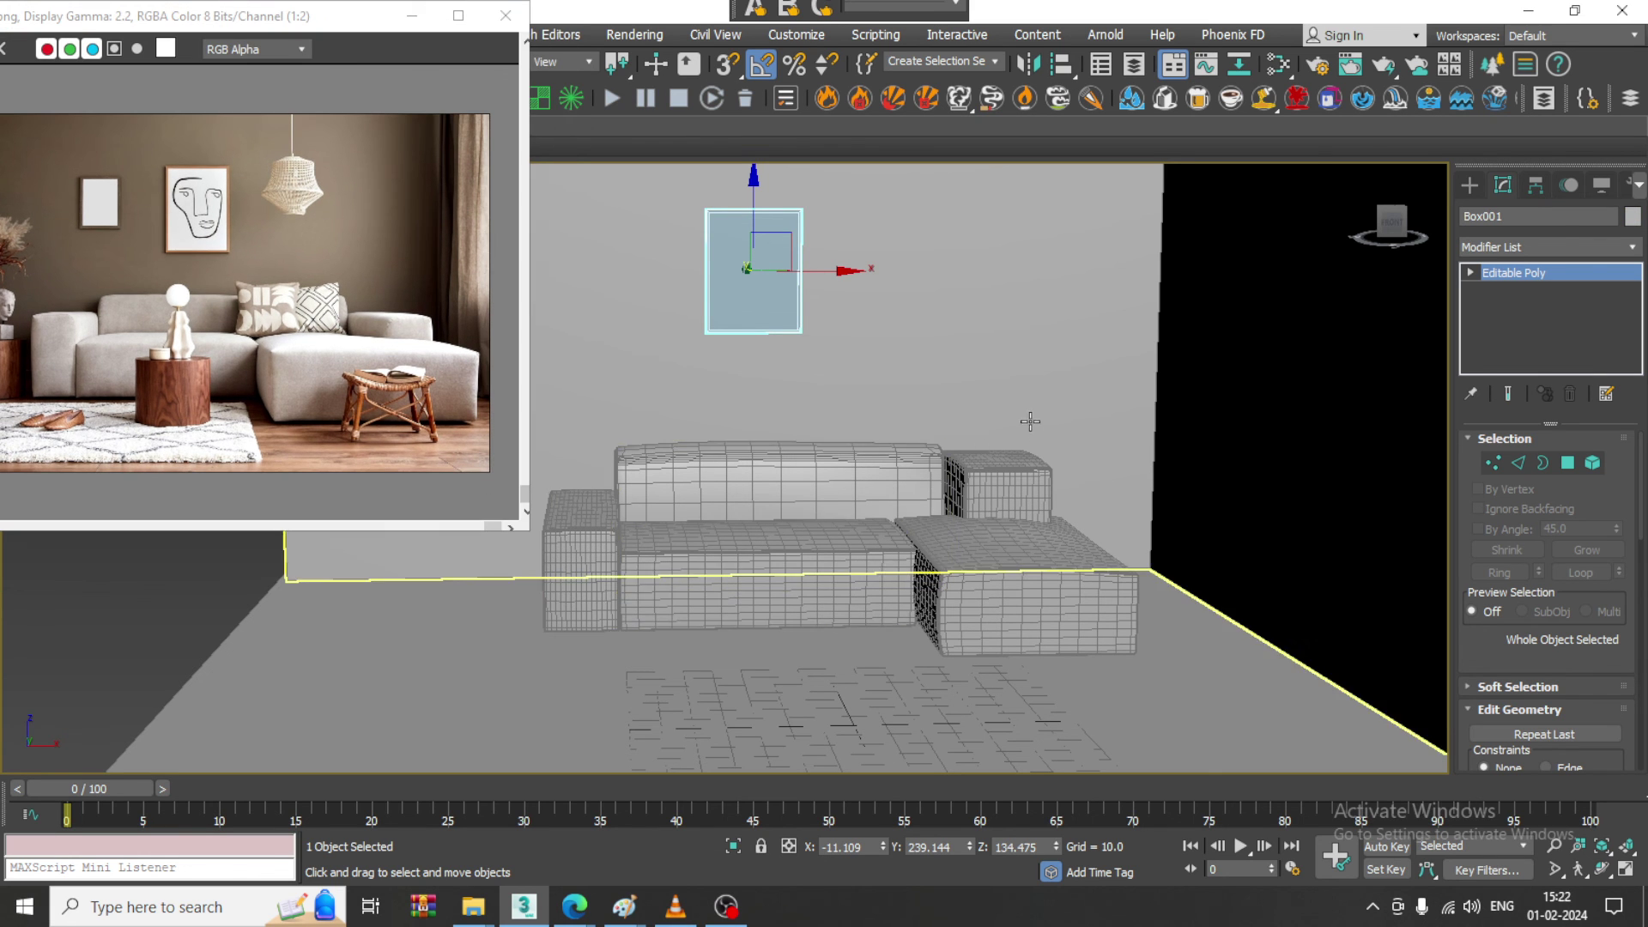
key("ctrl+x")
- Deselect the picture frame and examine the sofa and frame proportions in perspective against the reference photo
scroll(1027, 413, "down", 3)
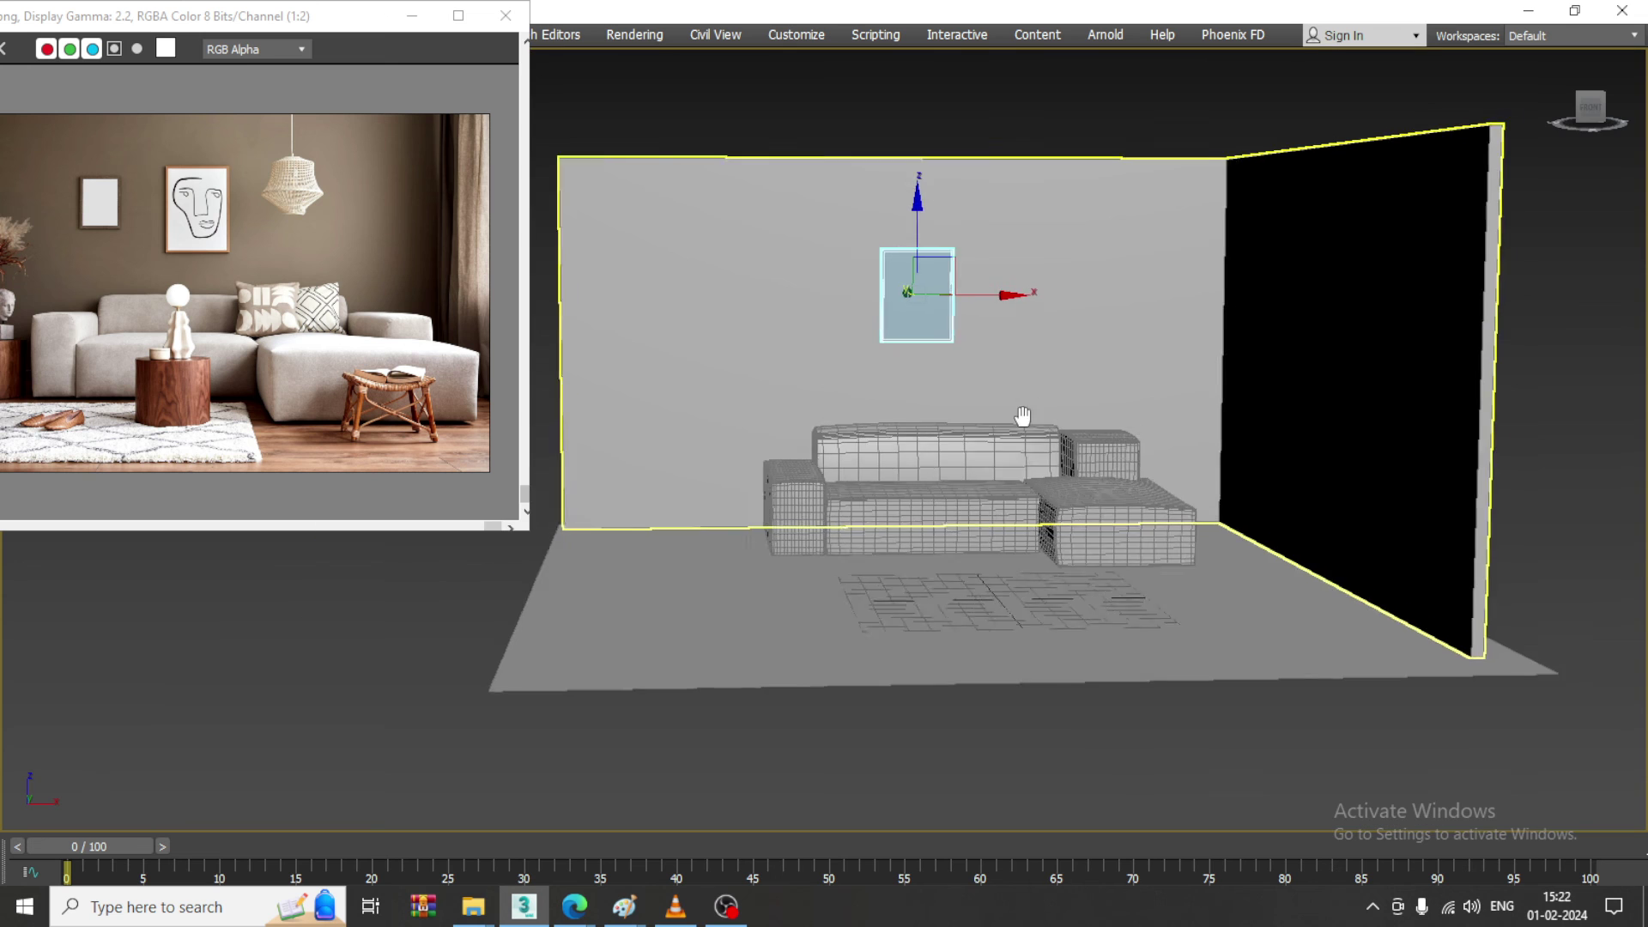
middle_click_drag(1022, 416, 949, 417)
left_click(309, 621)
scroll(901, 464, "up", 3)
left_click(951, 416)
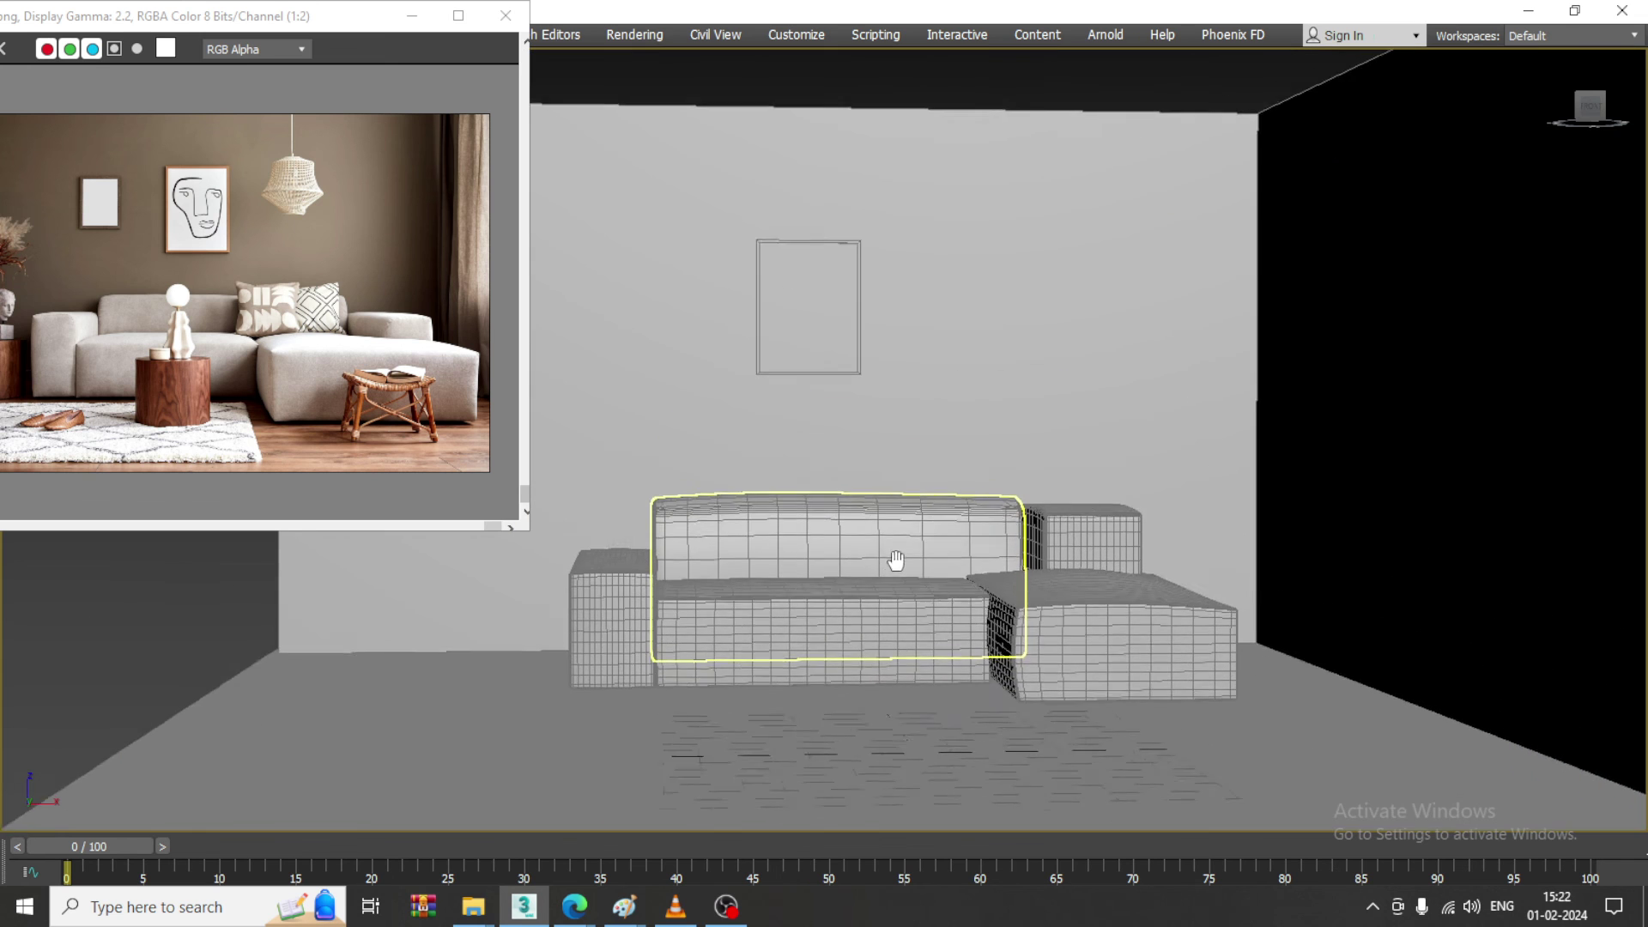
scroll(894, 563, "up", 4)
scroll(919, 496, "down", 5)
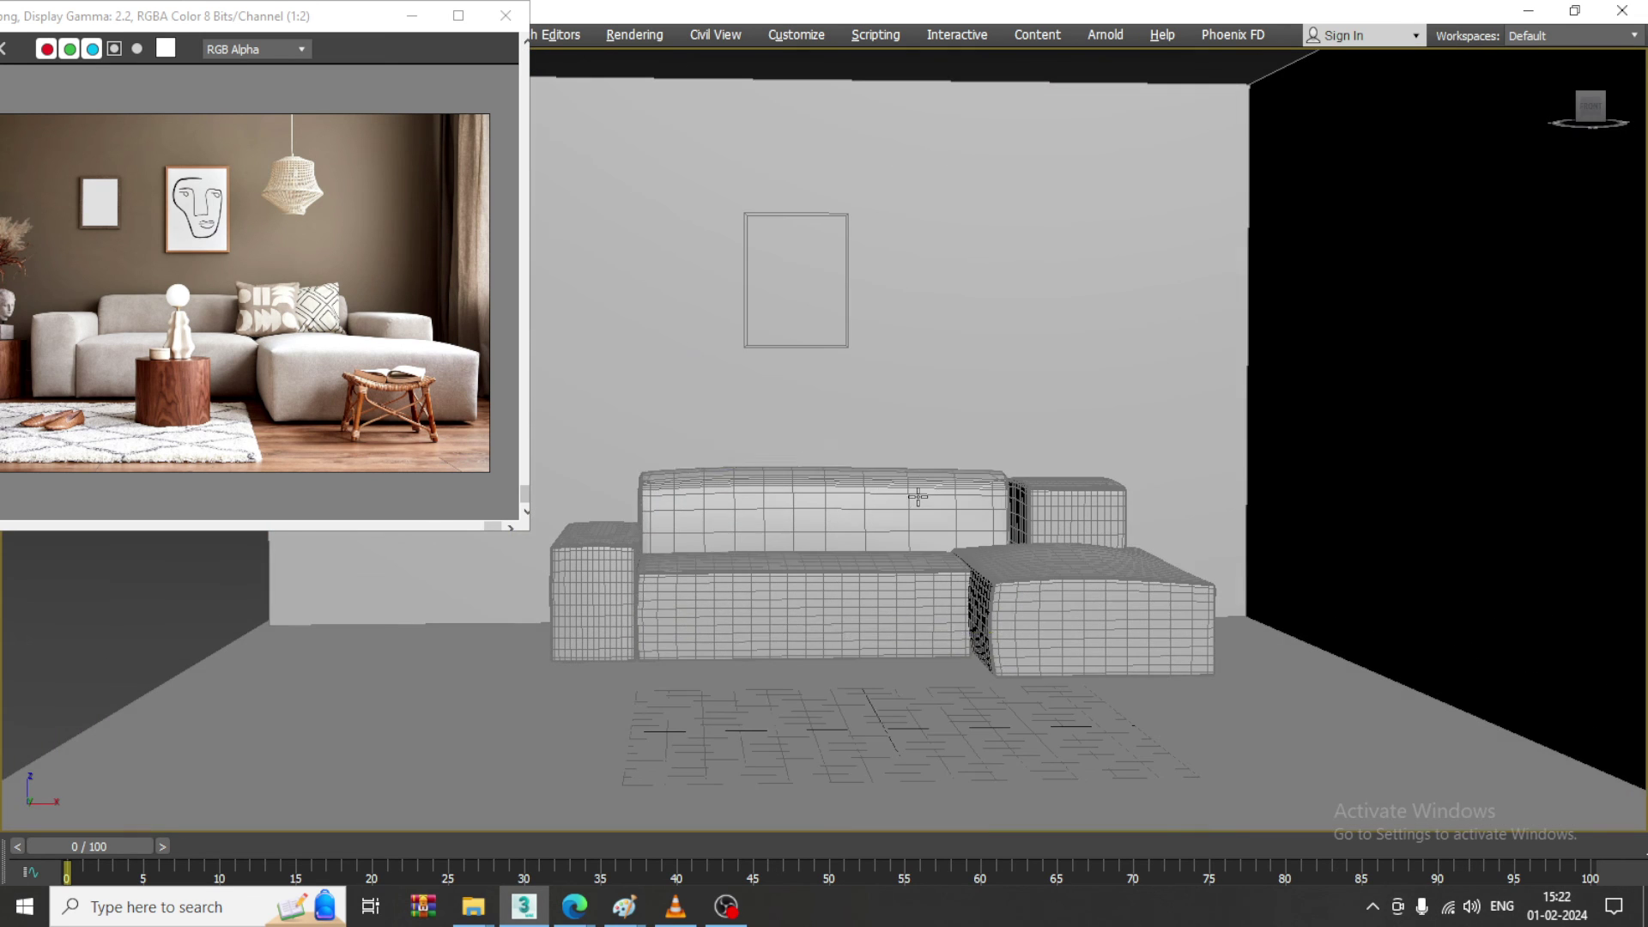
scroll(928, 495, "up", 4)
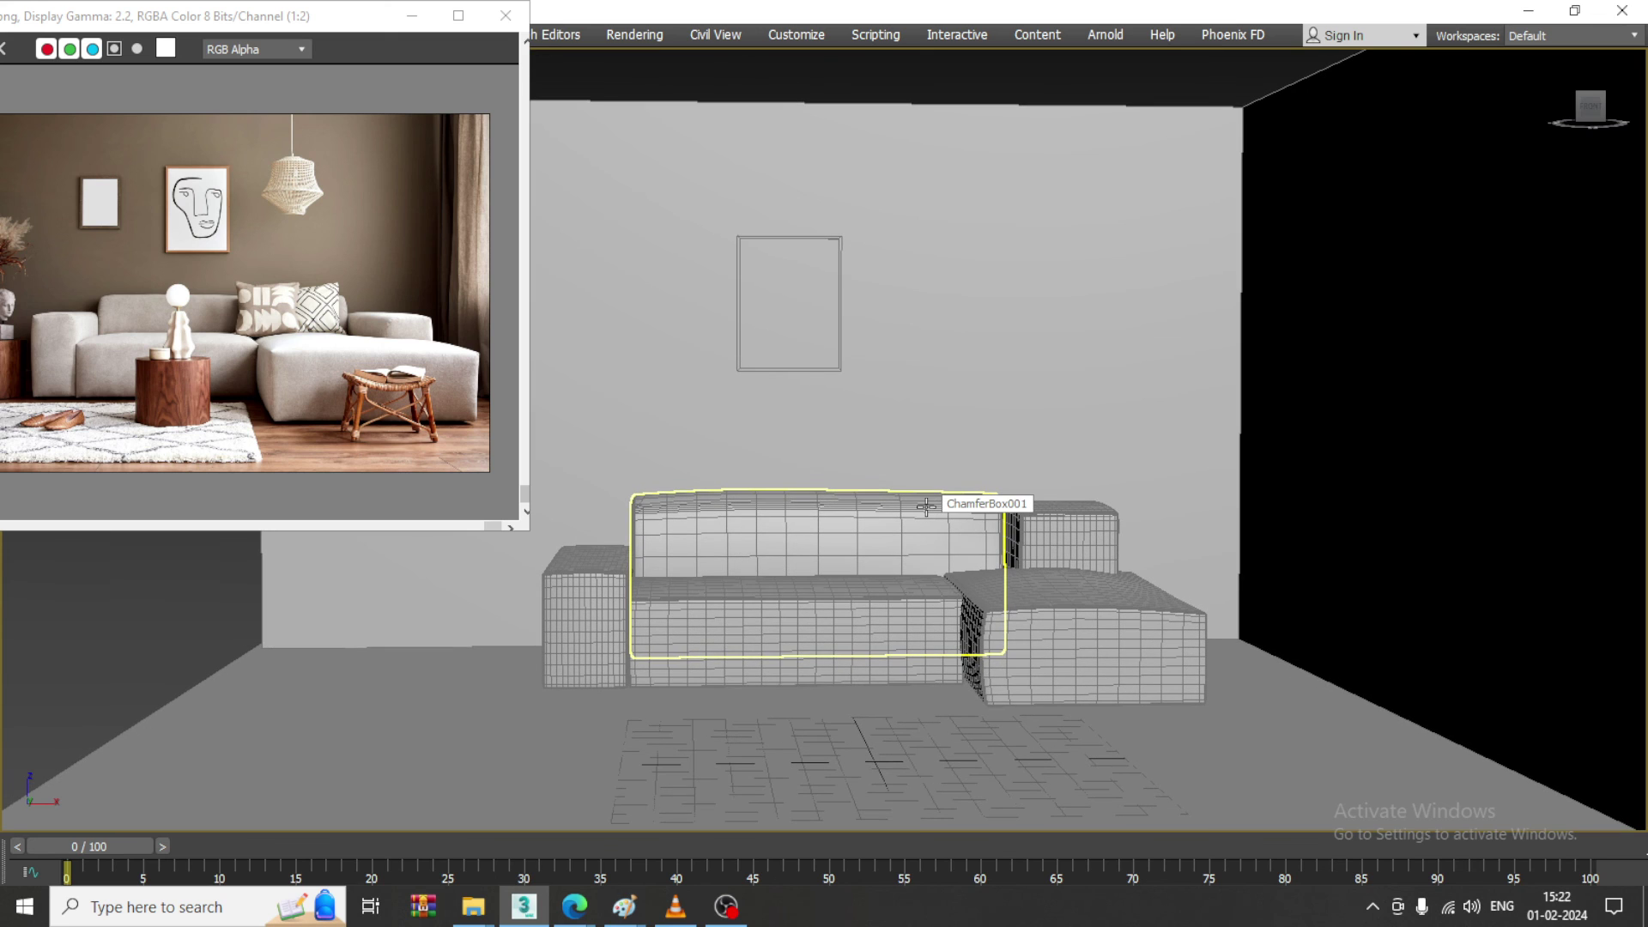